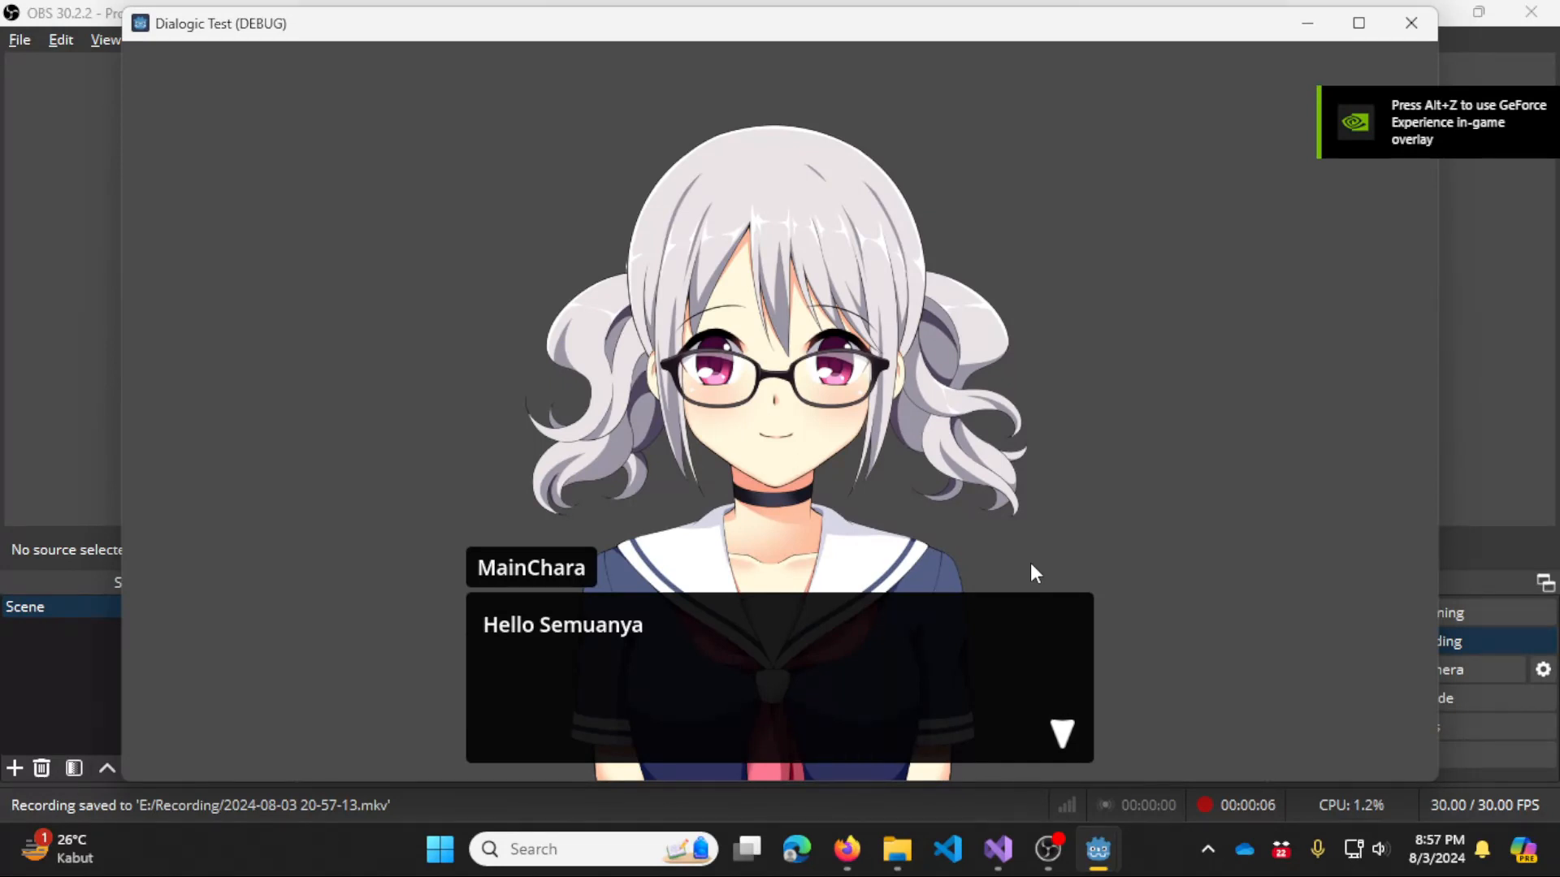
Advance the running Dialogic demo through its next two dialogue lines.
left_click(1076, 511)
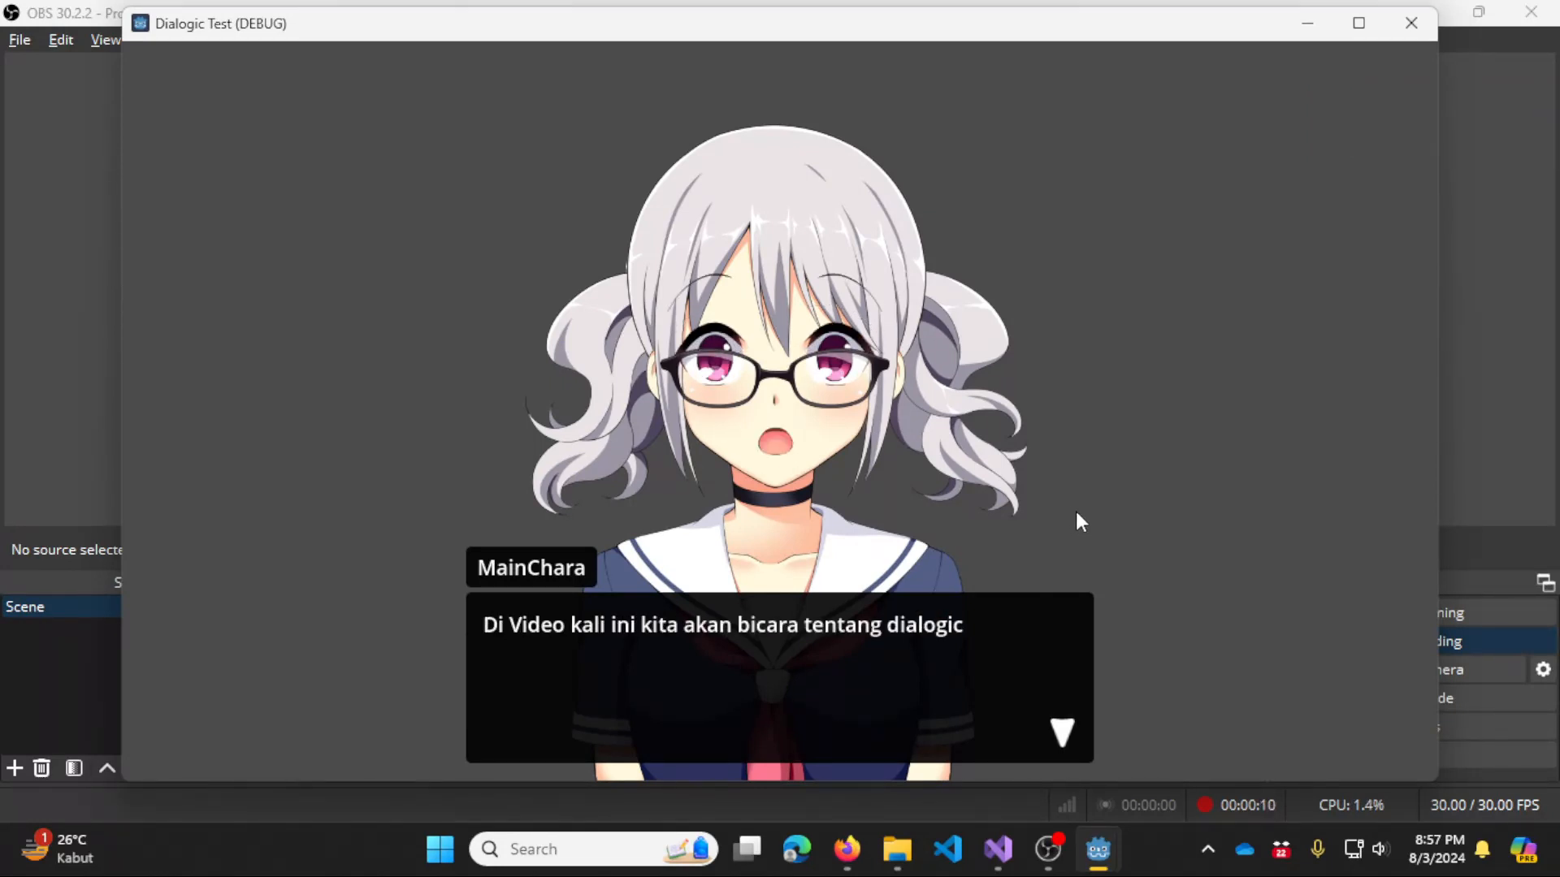
left_click(1075, 519)
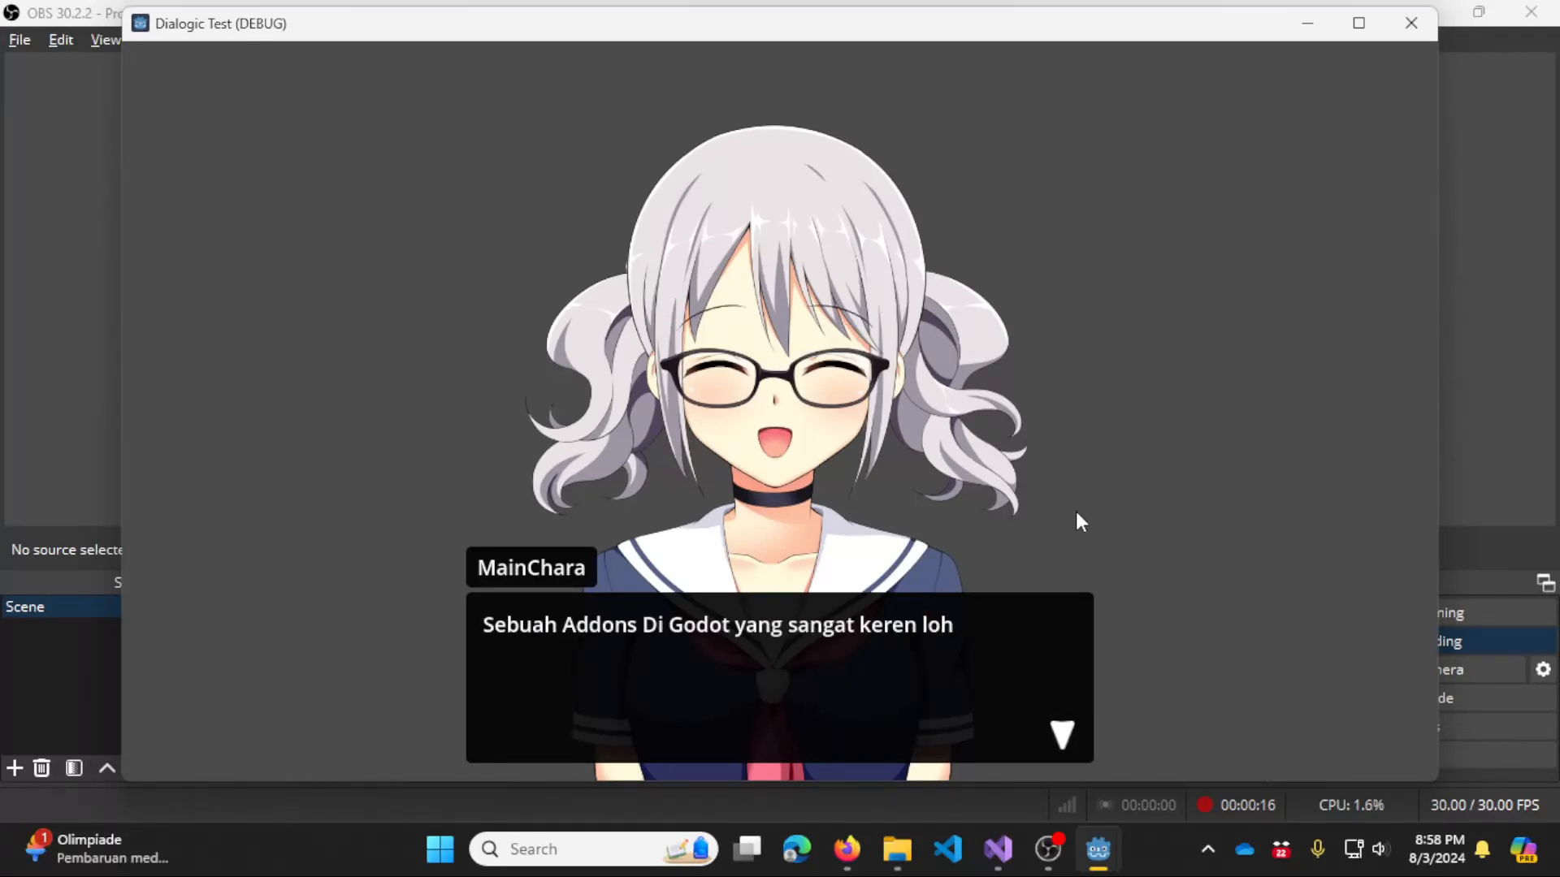
Switch to Firefox and examine the Dialogic GitHub repository, including its address, About description, file list and README banner.
key("alt+Tab")
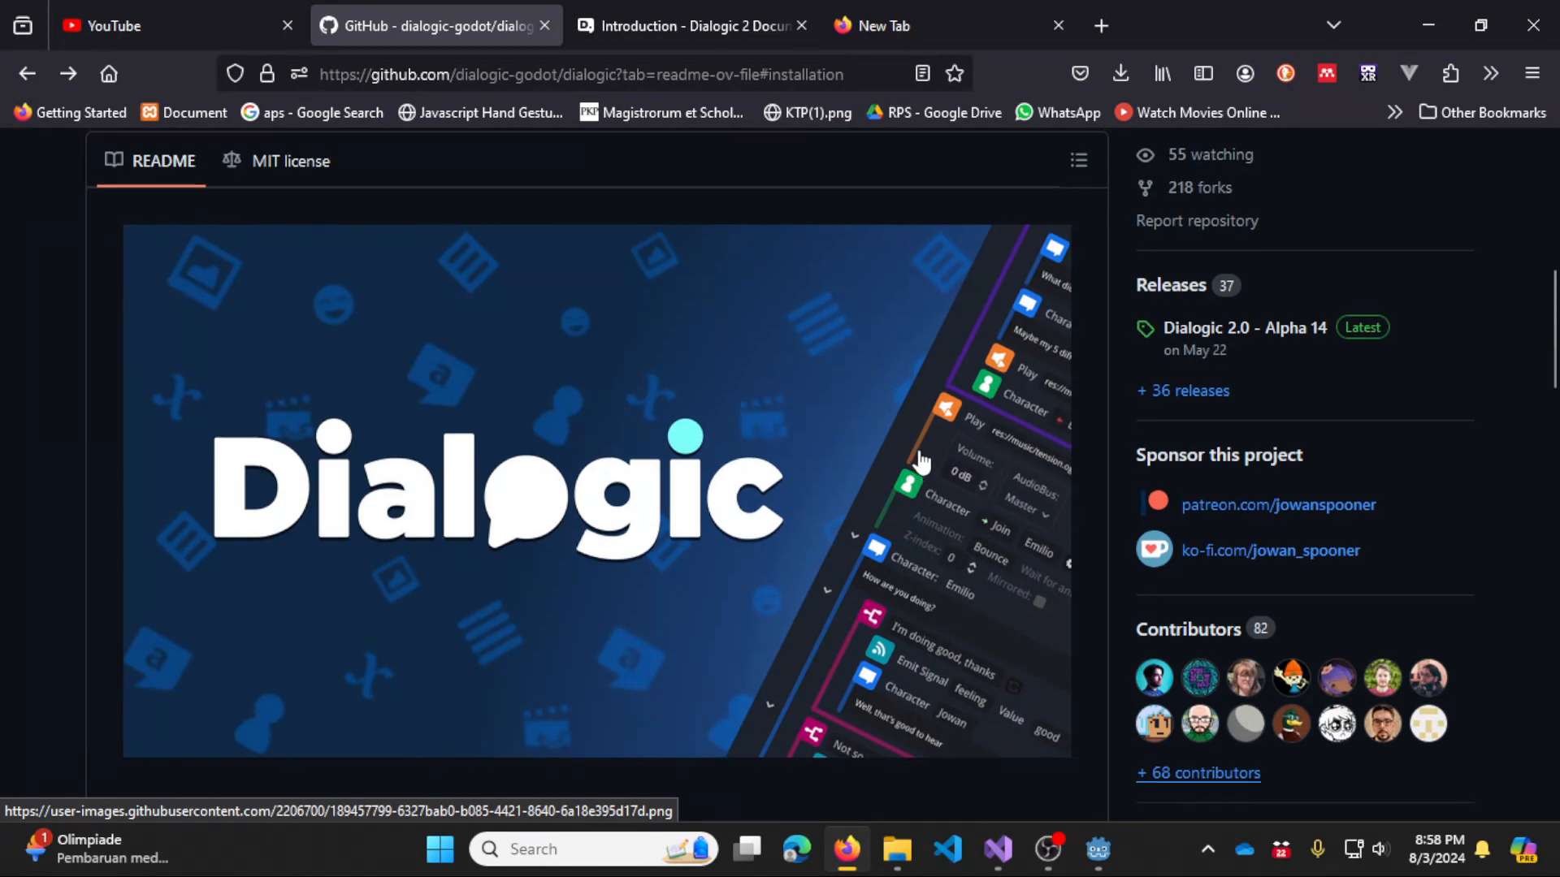
scroll(919, 459, "up", 7)
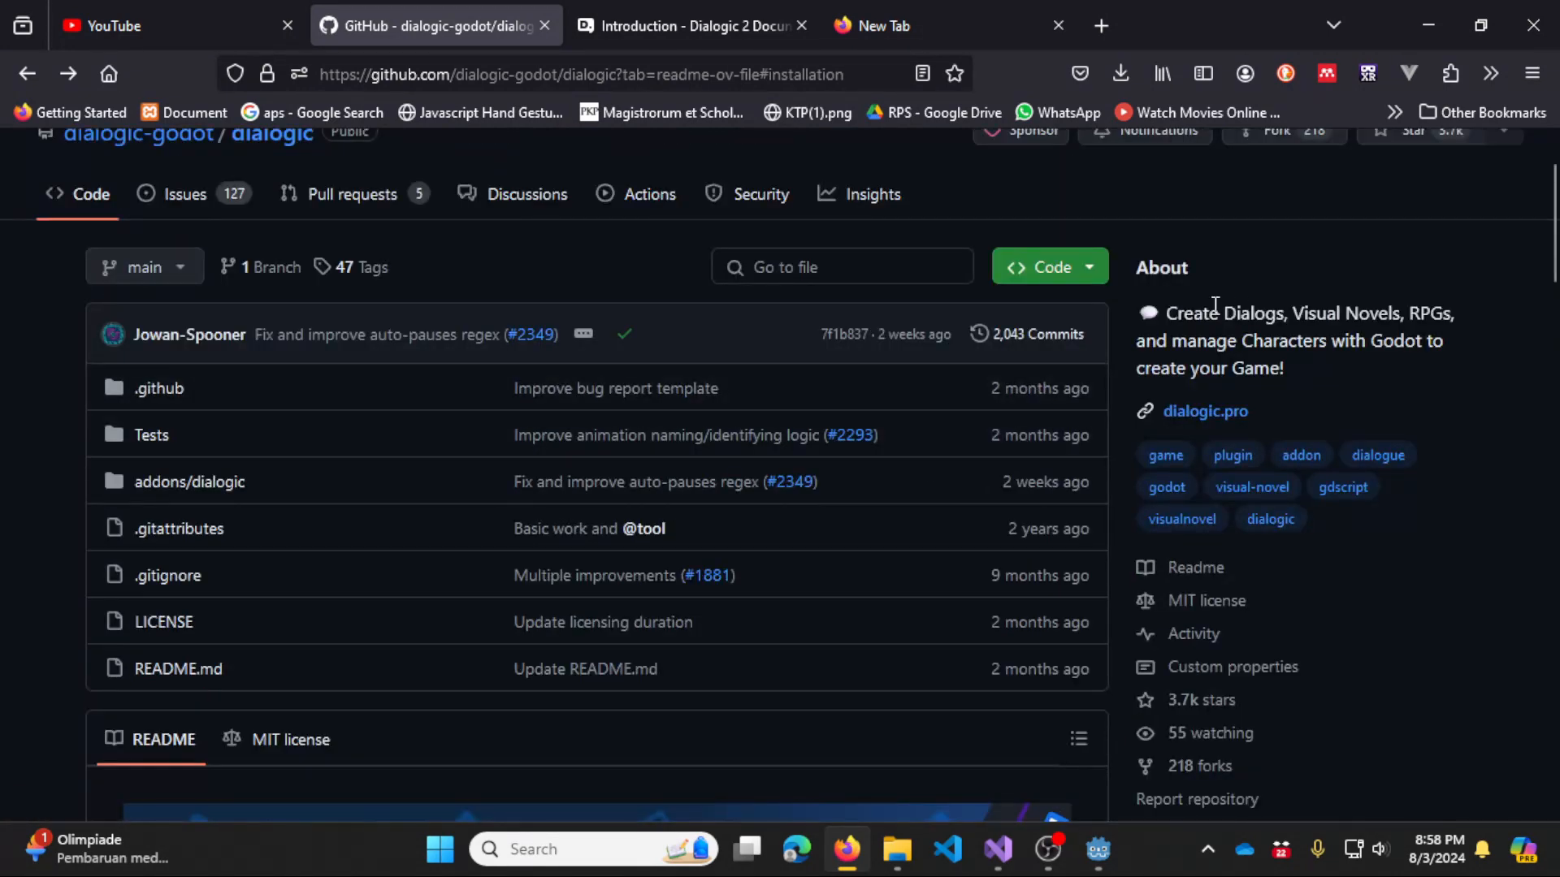
left_click_drag(1211, 313, 1413, 313)
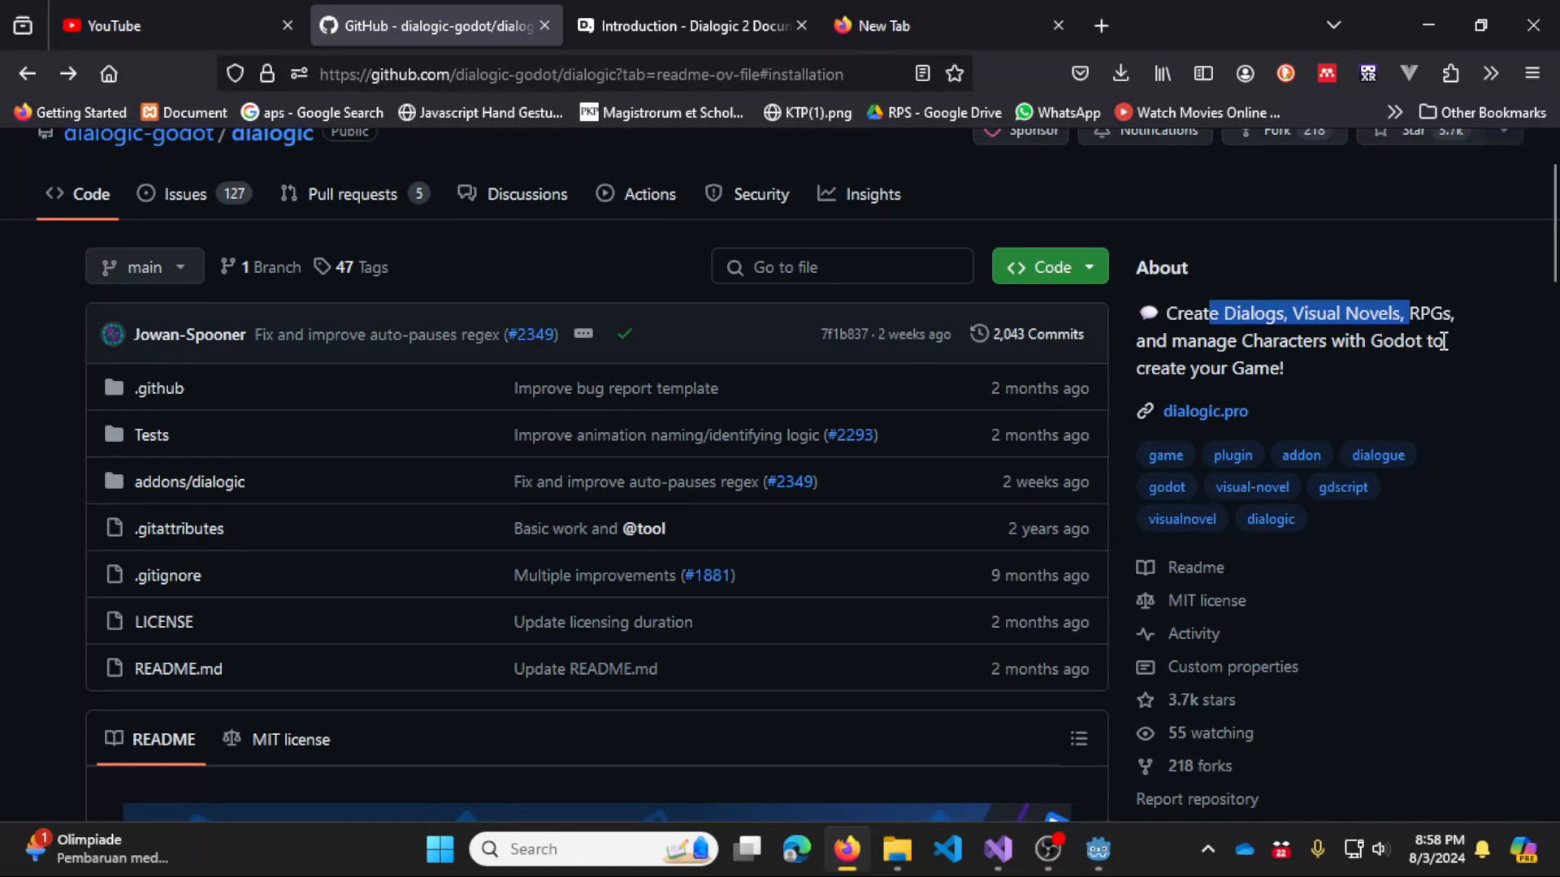
left_click(1411, 341)
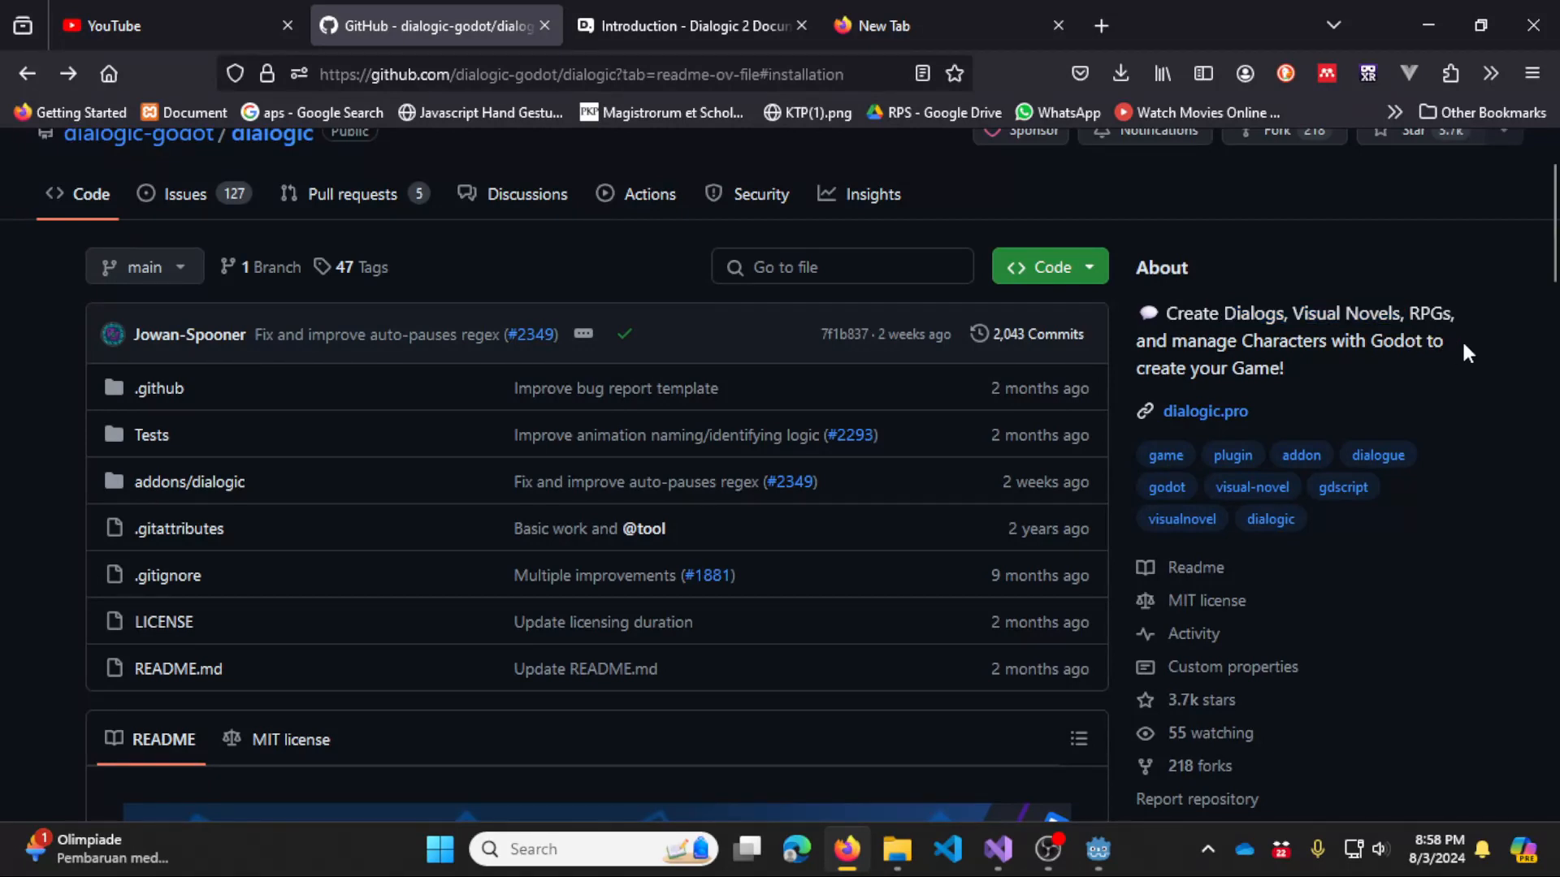
scroll(1460, 338, "down", 6)
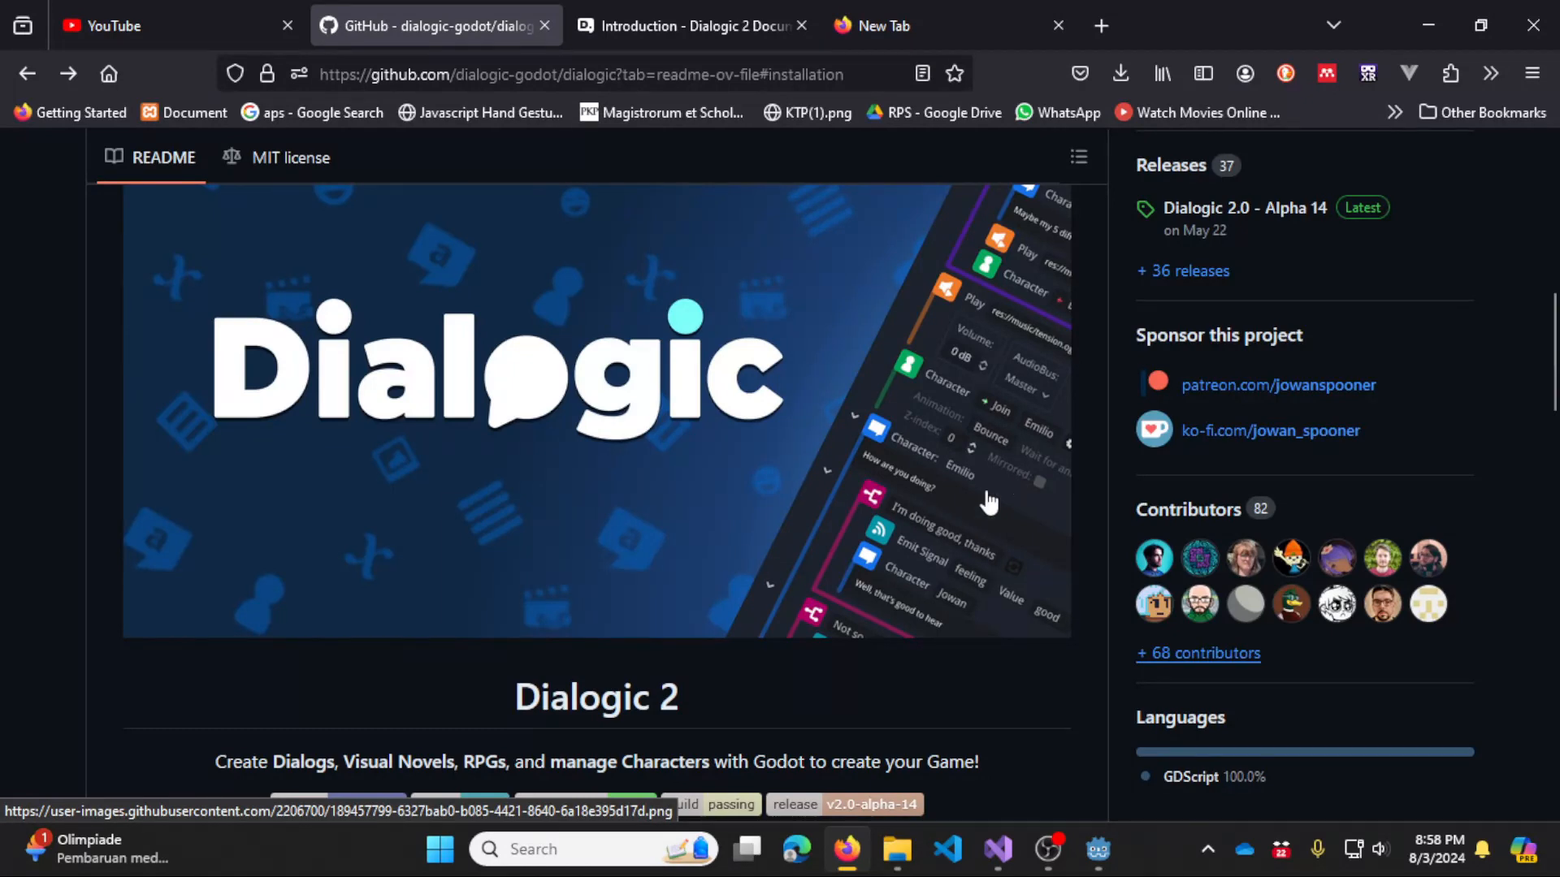
scroll(874, 536, "up", 6)
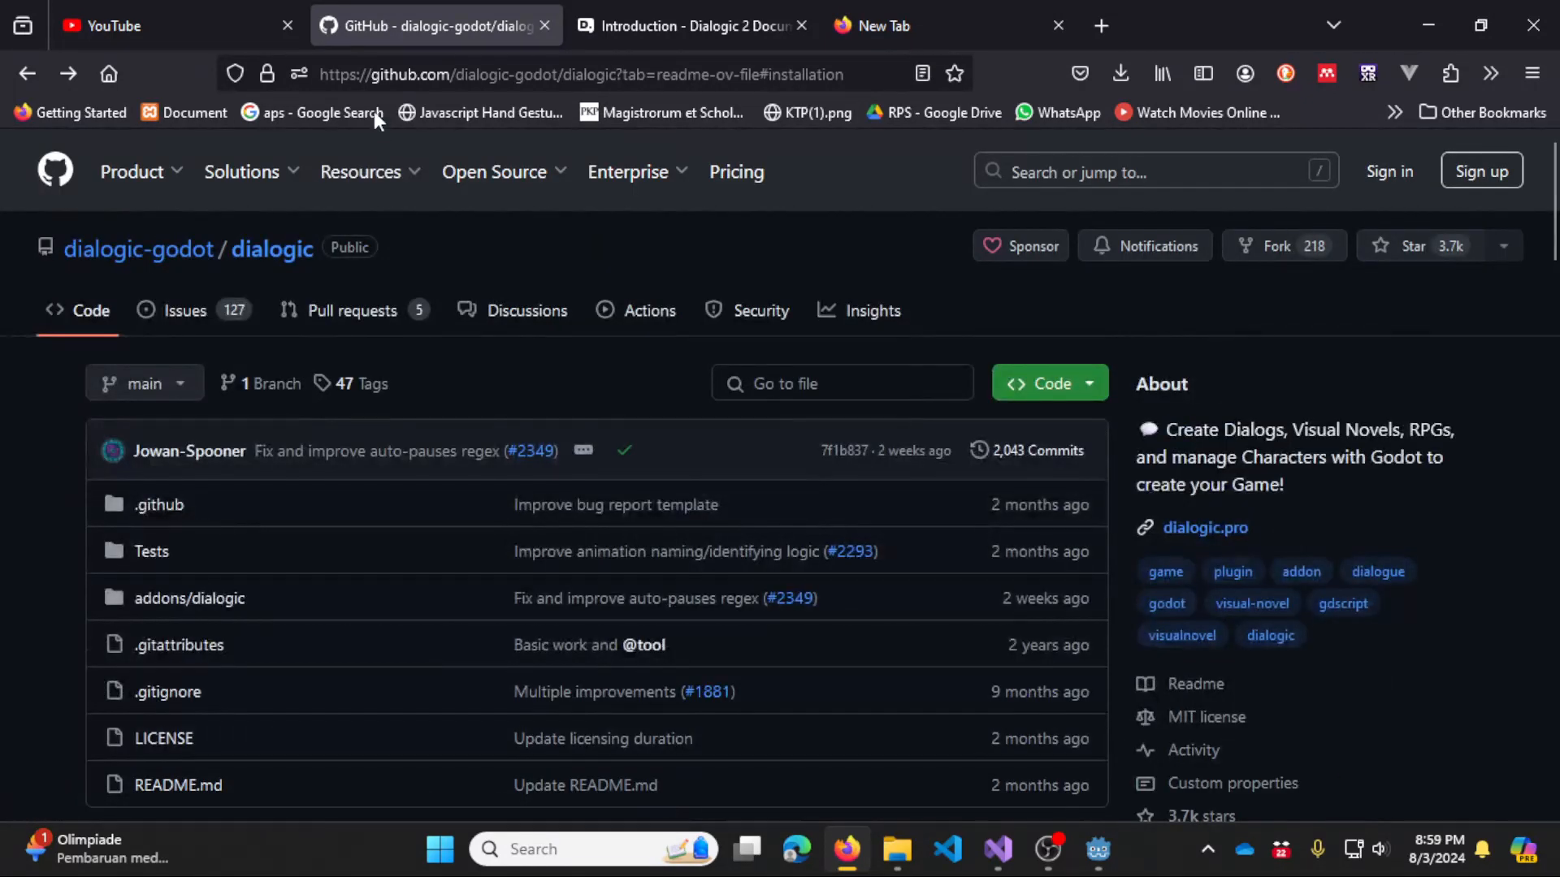
left_click(439, 74)
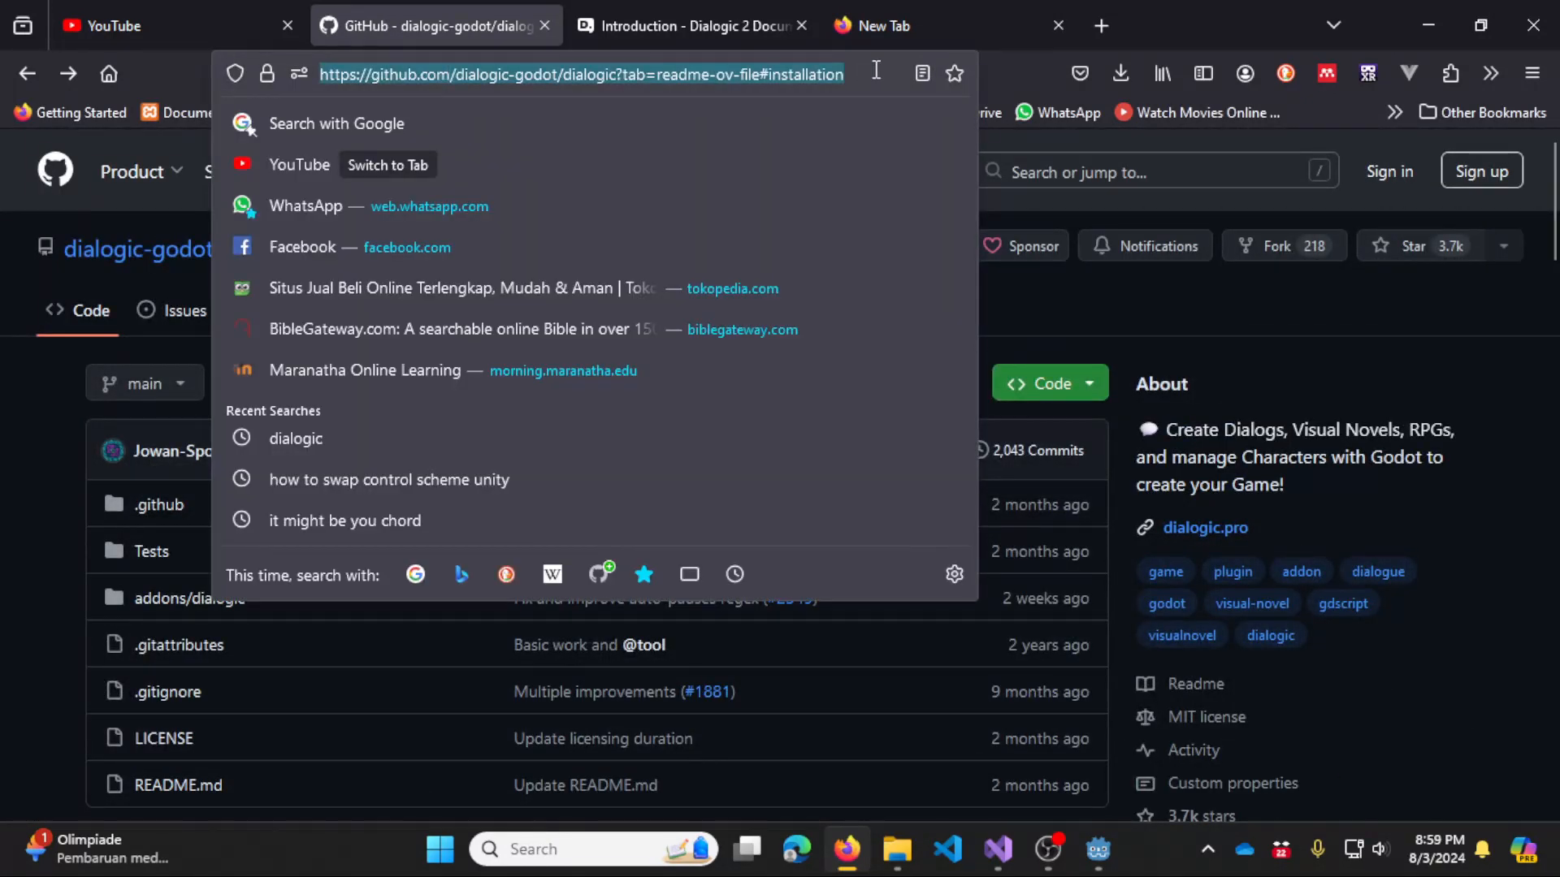
key("End")
left_click(48, 414)
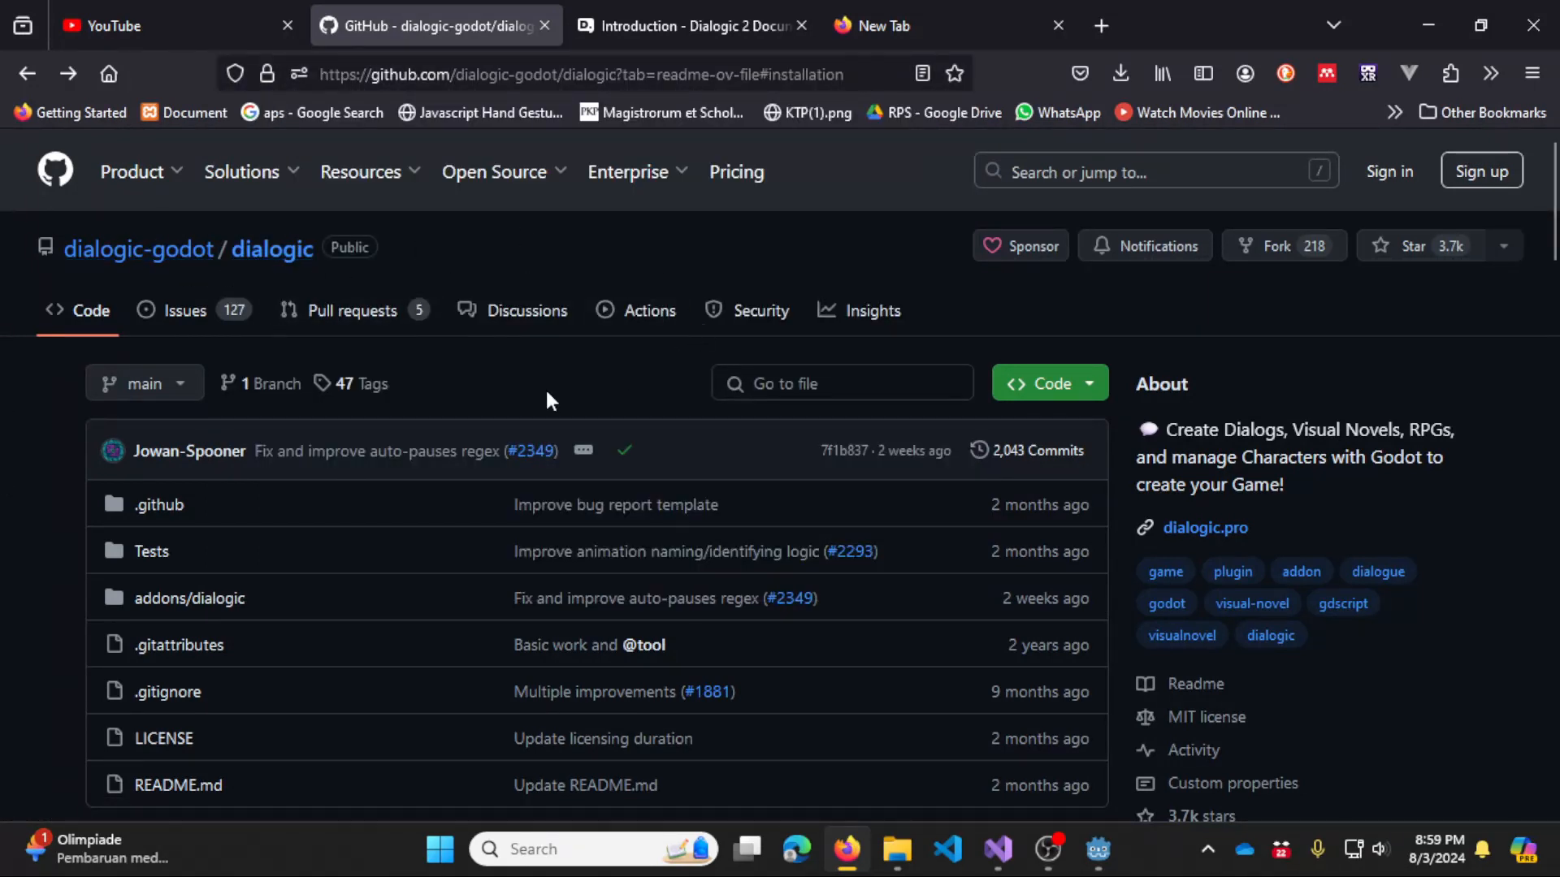
scroll(718, 456, "down", 2)
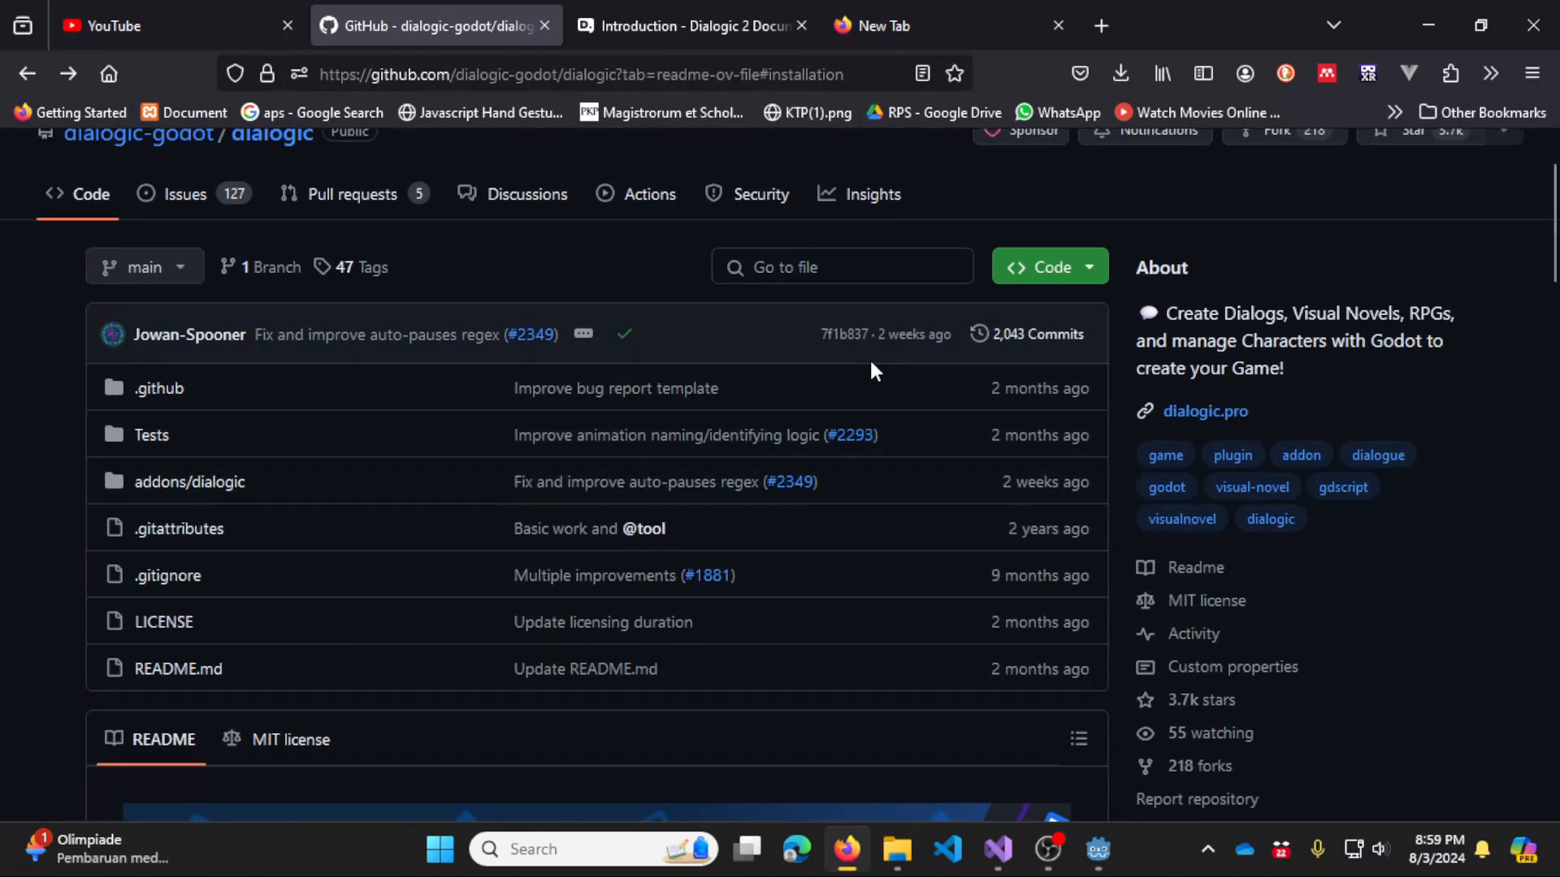
scroll(883, 362, "down", 10)
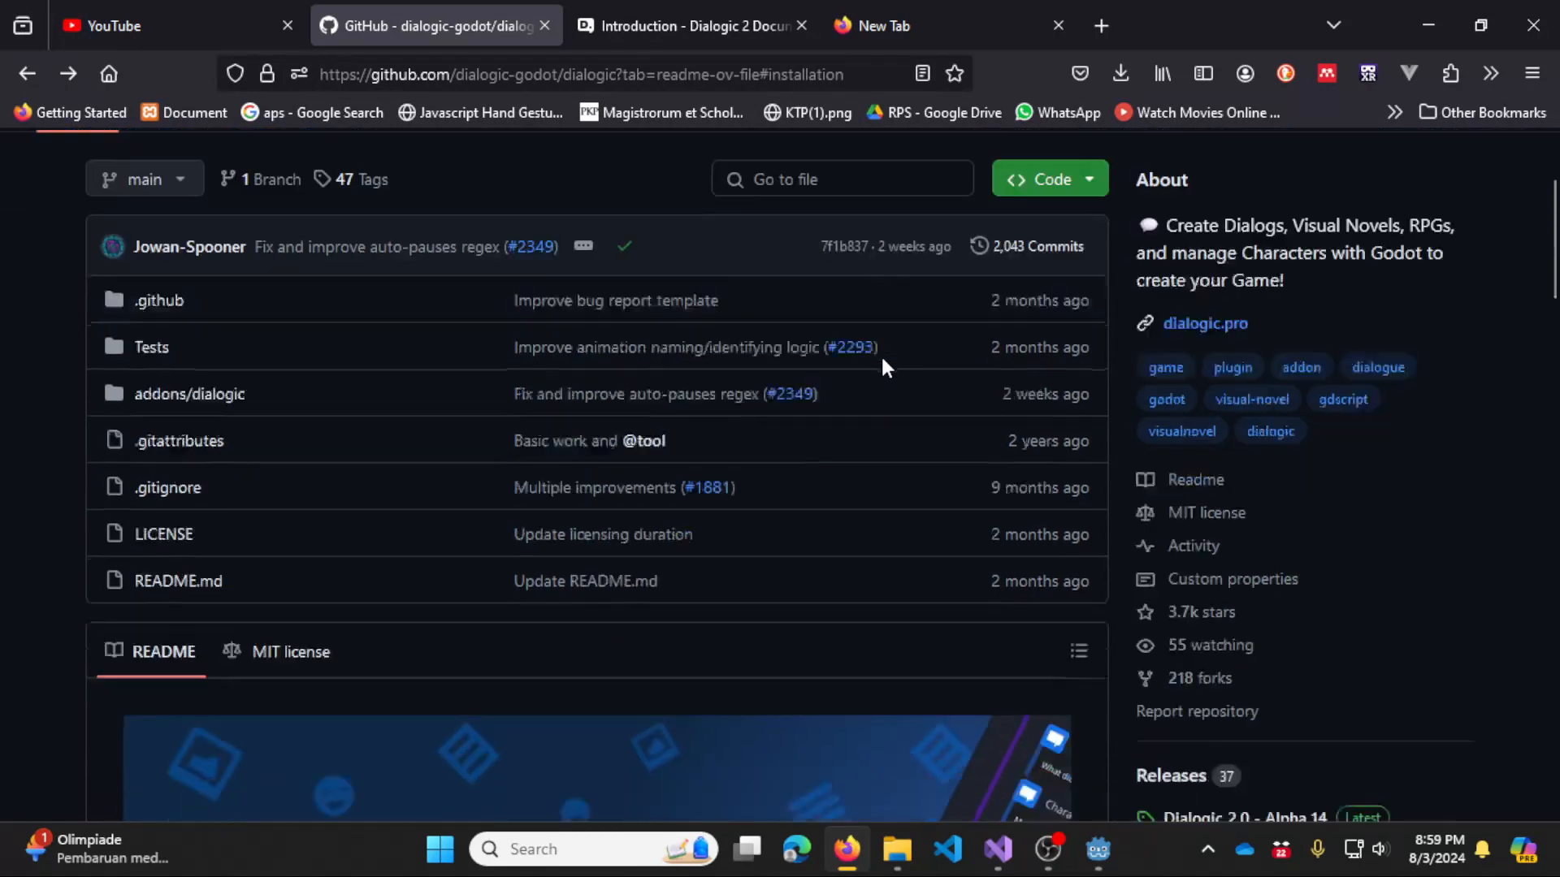
scroll(882, 362, "up", 4)
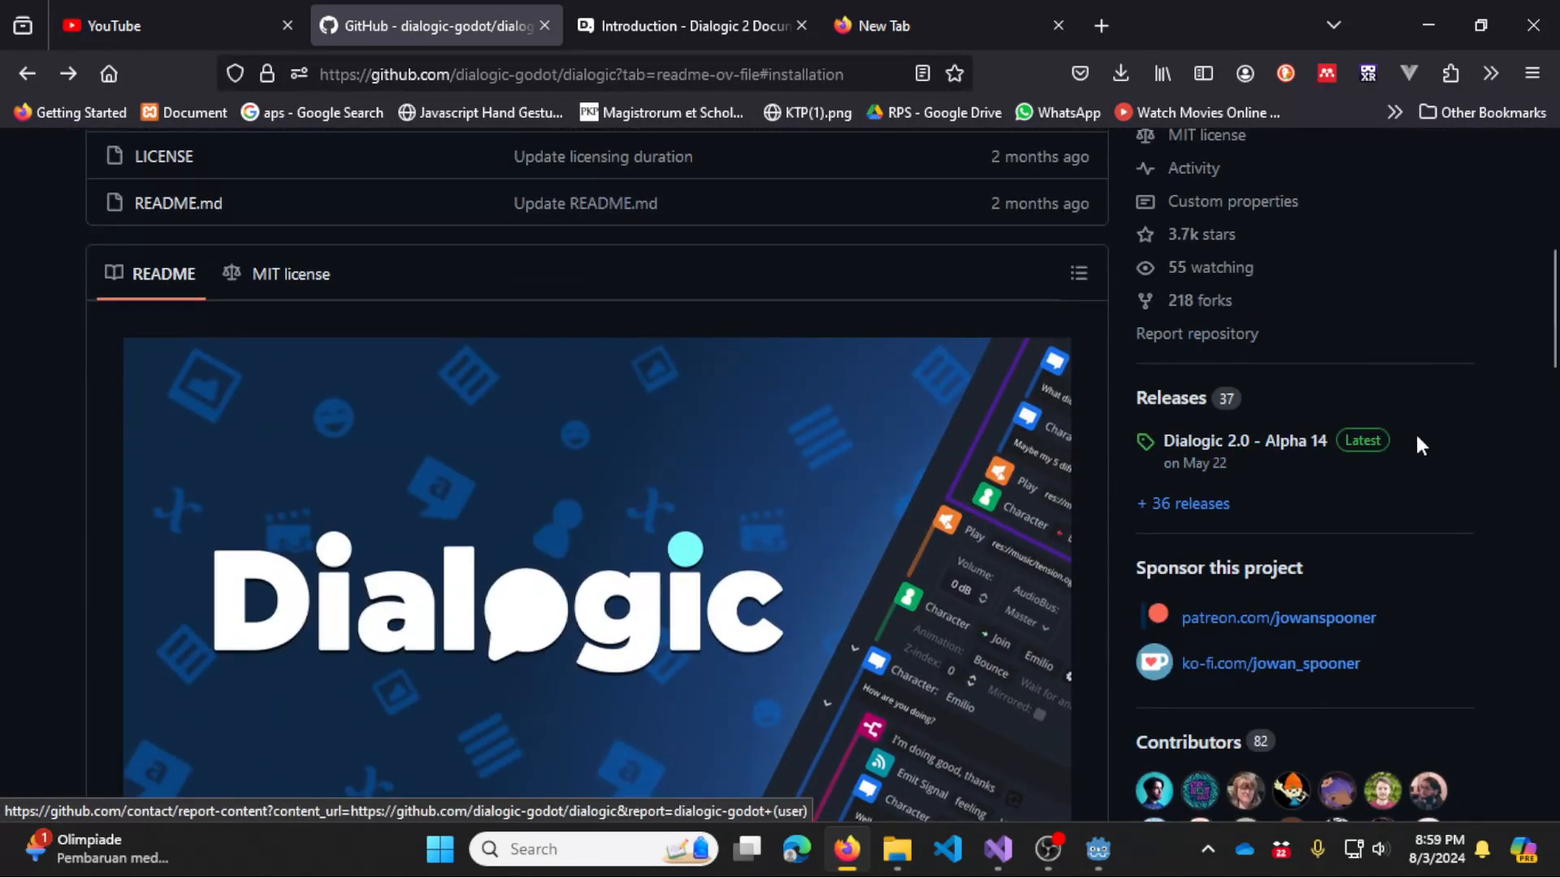
Open the Dialogic 2.0 - Alpha 14 release in a new tab and find its source code downloads under Assets.
scroll(1323, 414, "down", 2)
right_click(1251, 322)
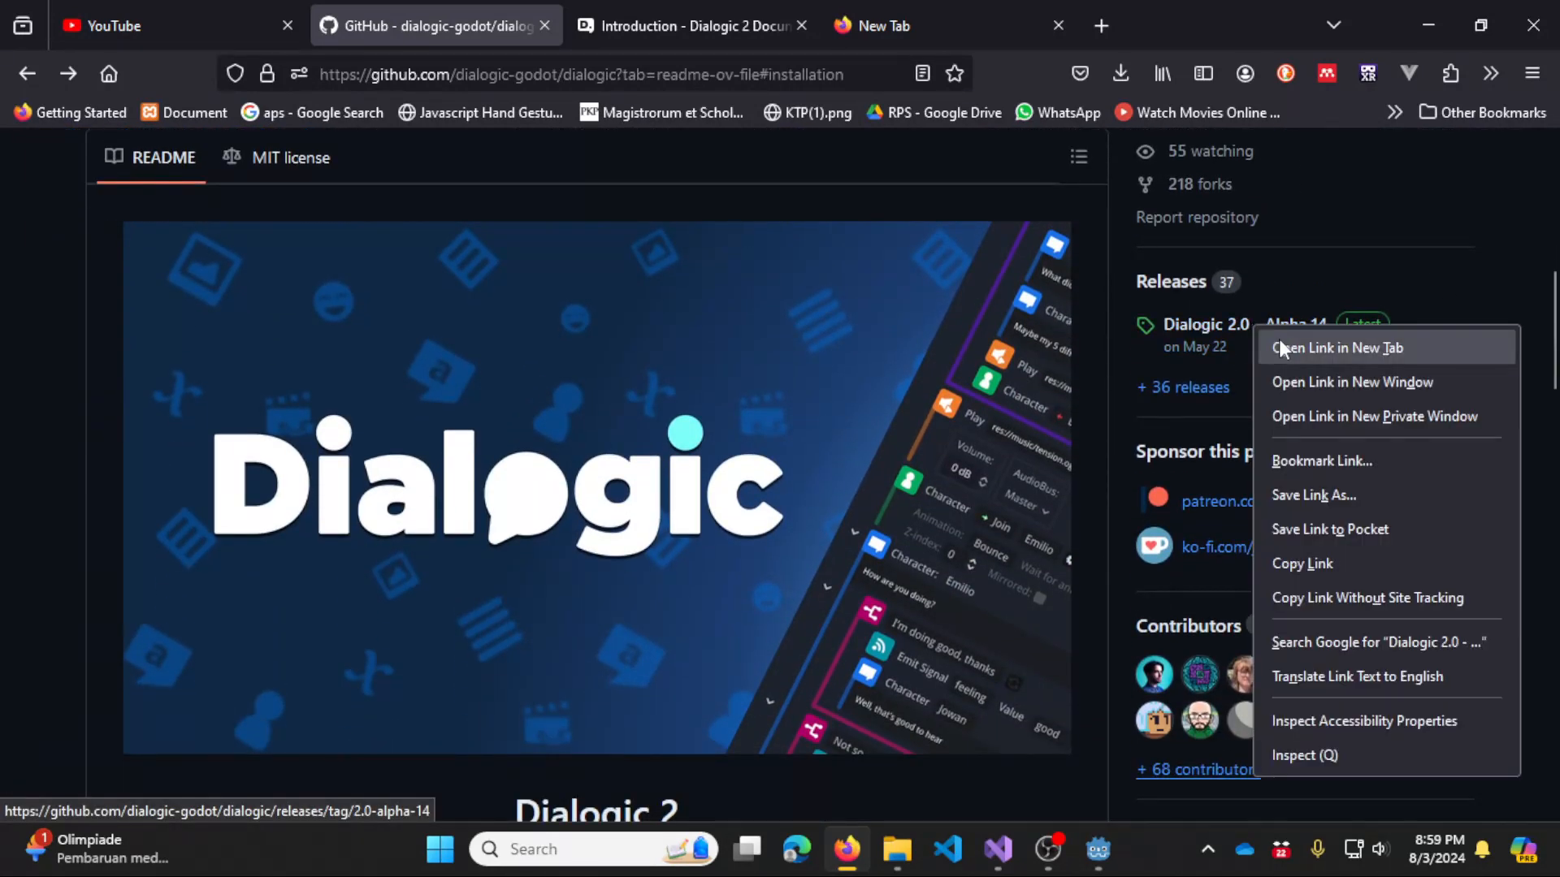
left_click(1278, 345)
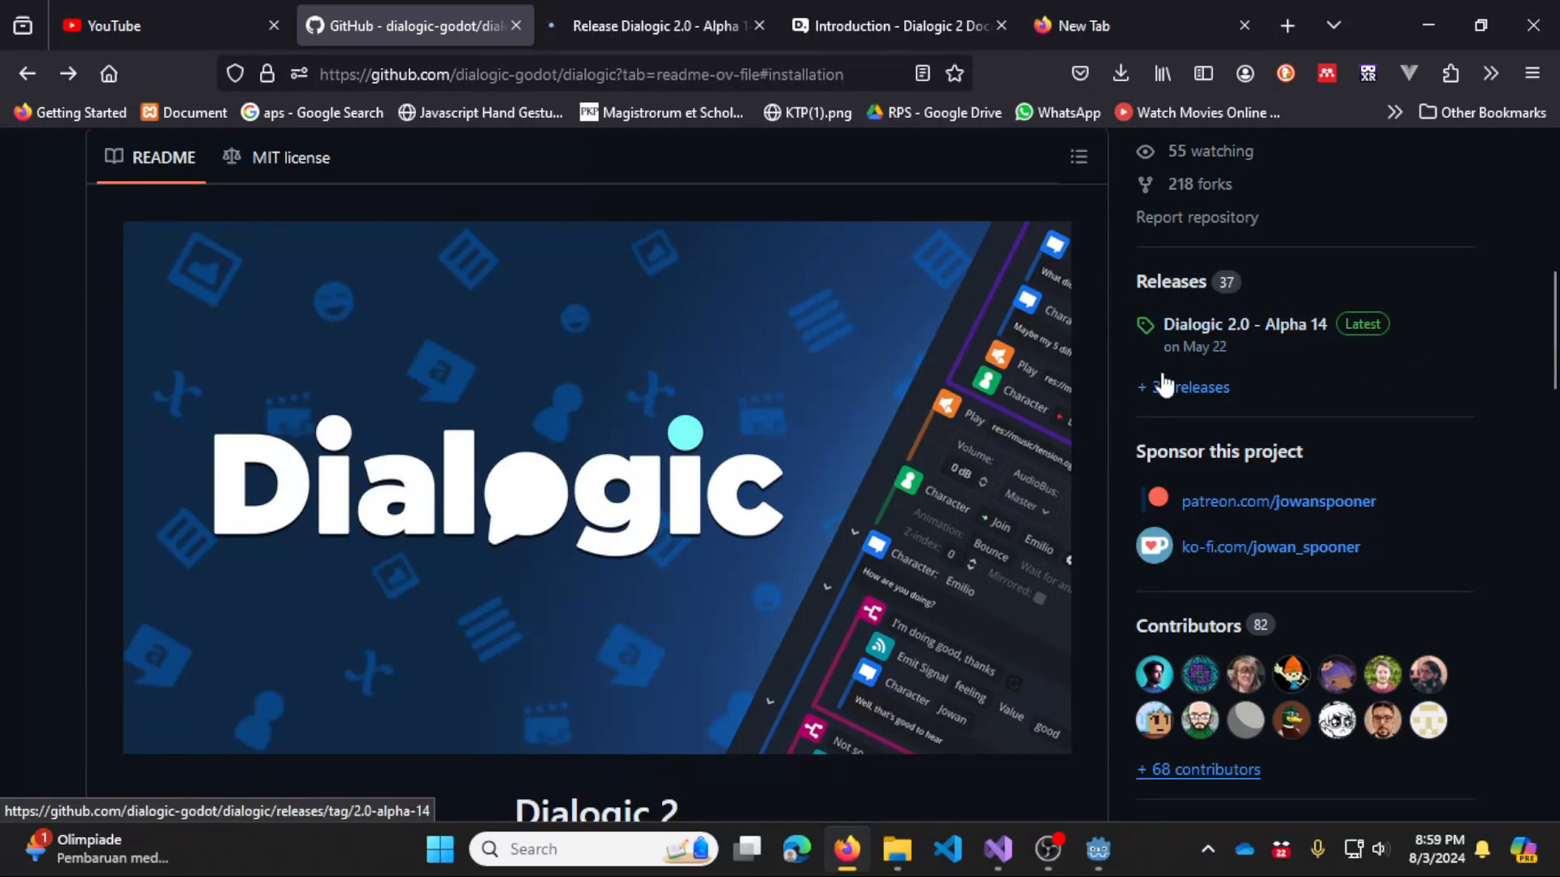
left_click(642, 26)
scroll(854, 358, "down", 5)
scroll(1211, 468, "down", 20)
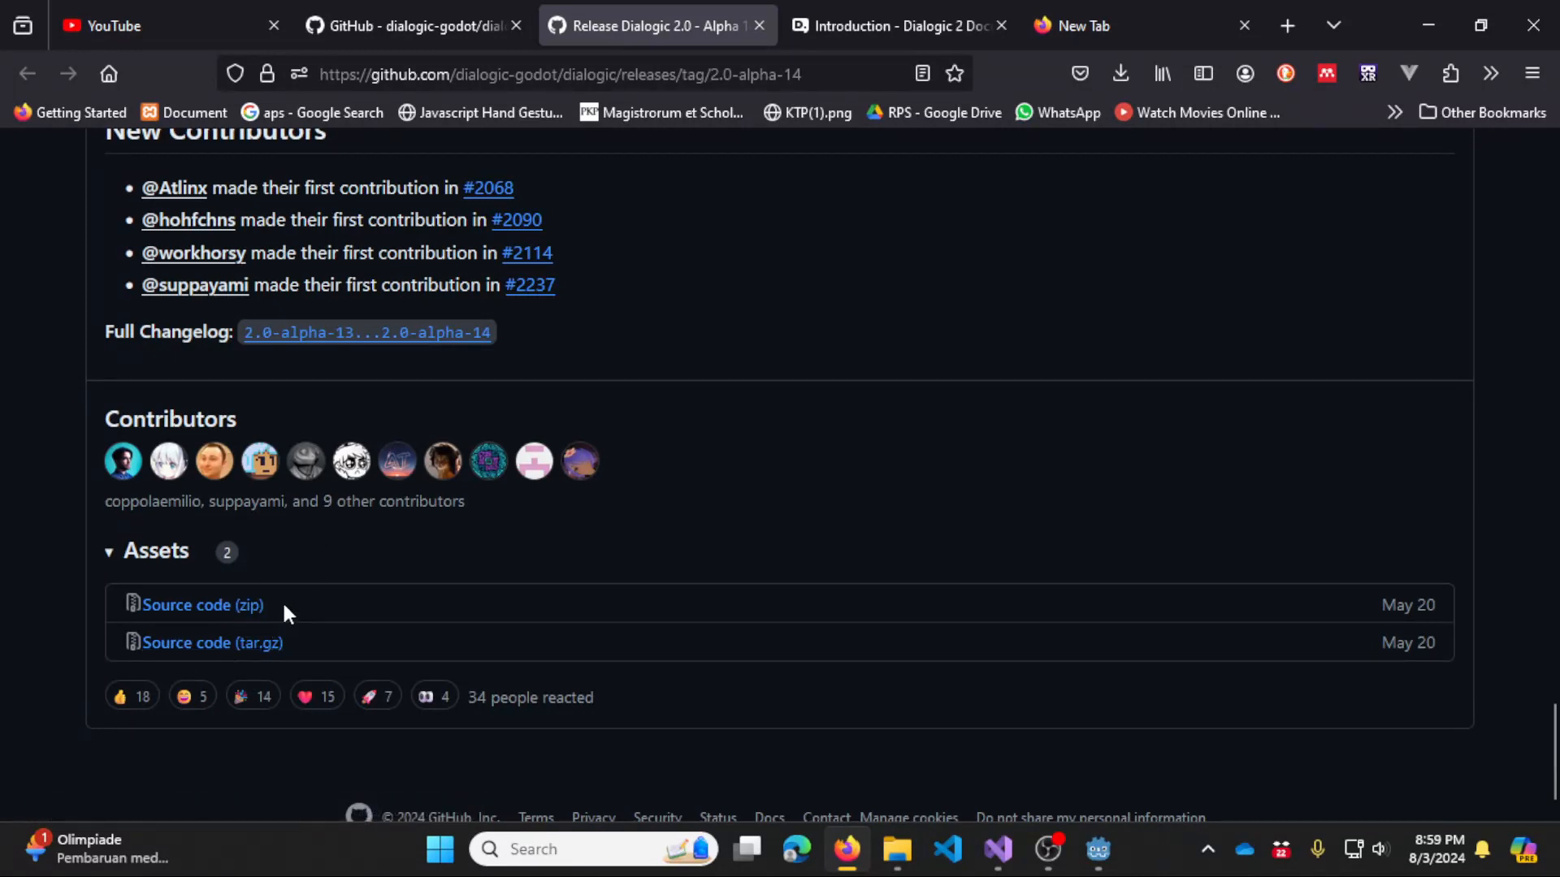
Return to the repository README and open the Getting Started documentation linked in its Installation section.
key("ctrl+Page_Up")
scroll(755, 383, "down", 3)
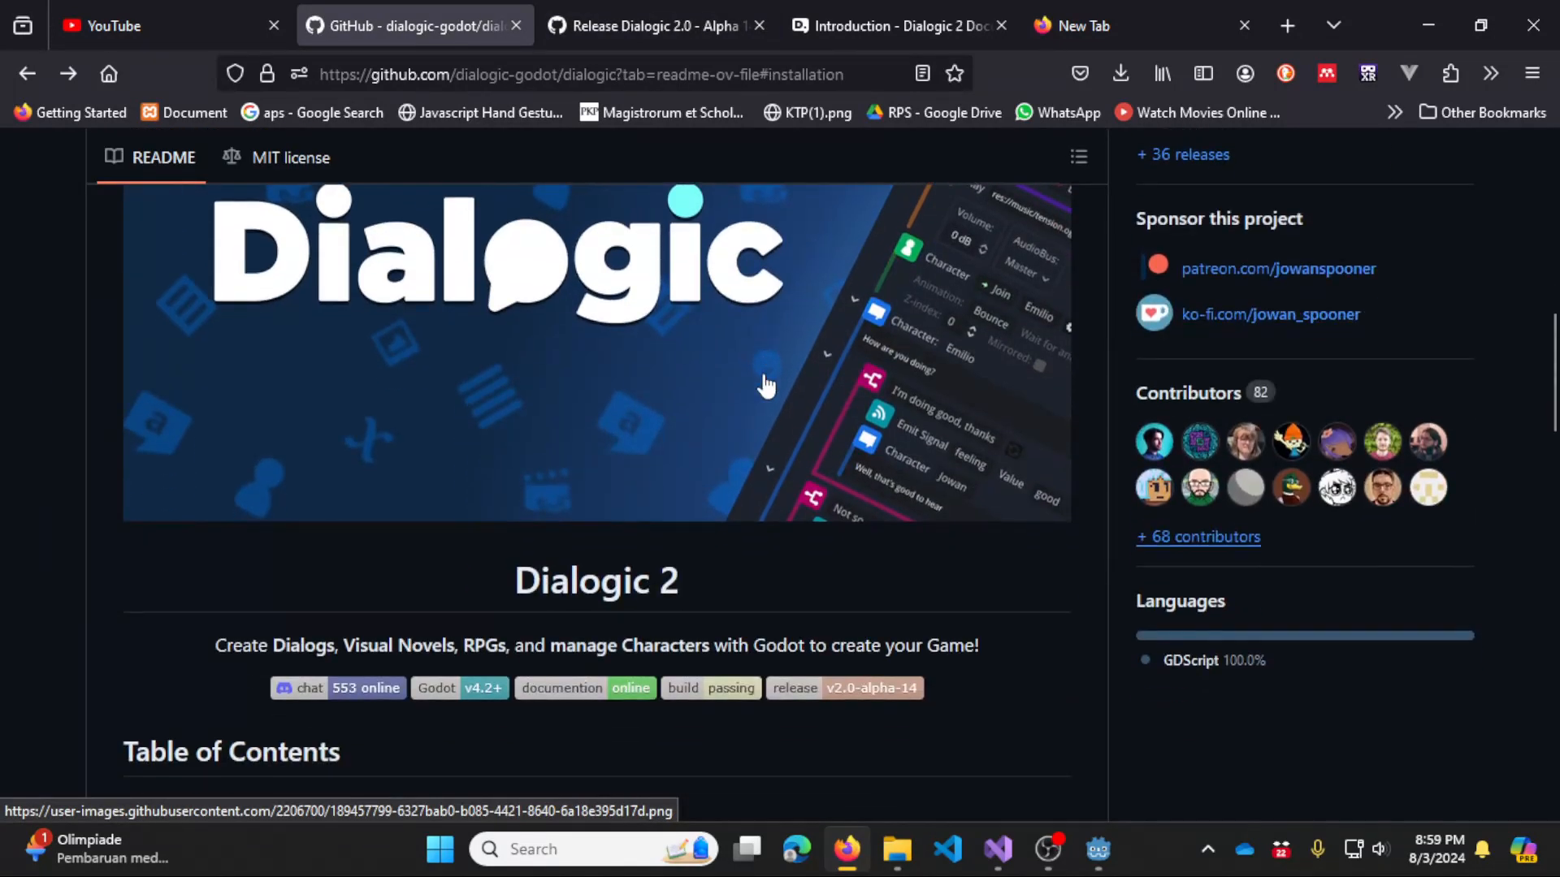
scroll(764, 382, "down", 4)
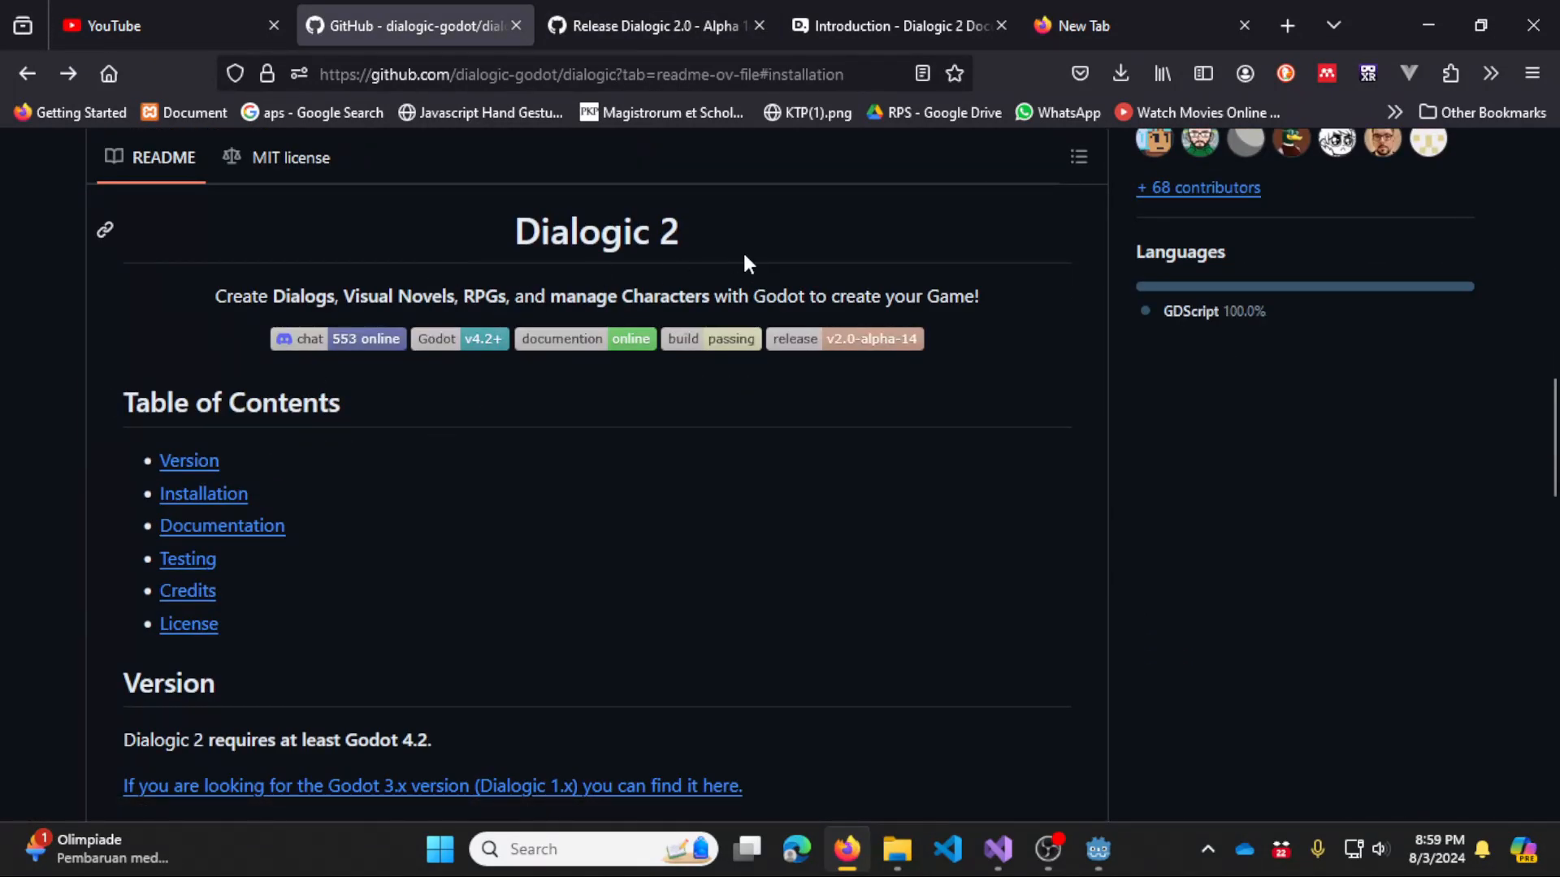
left_click(232, 491)
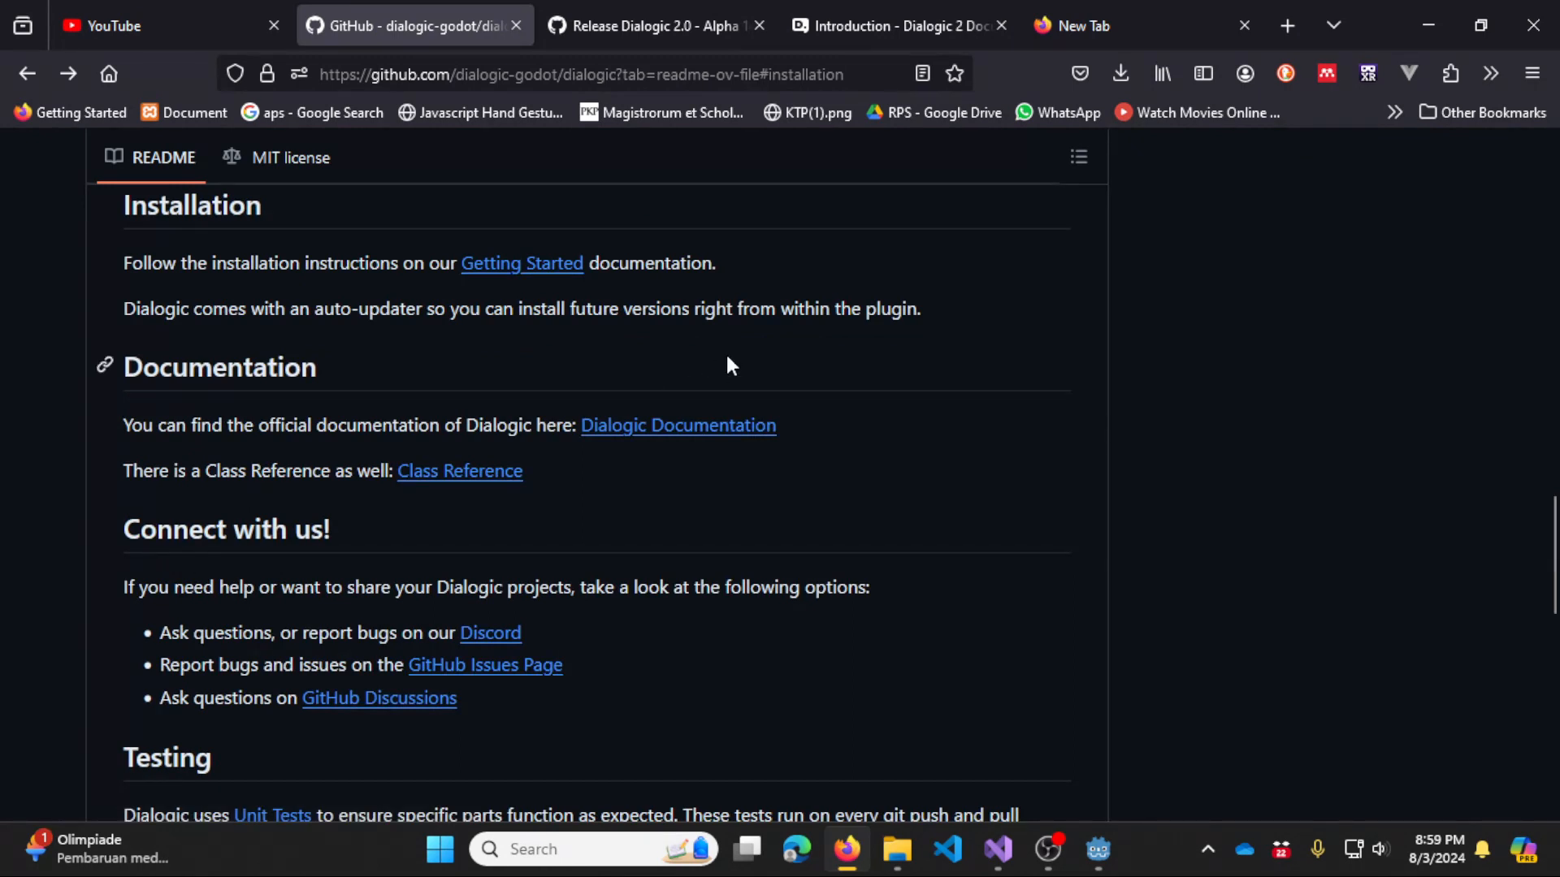
left_click(547, 274)
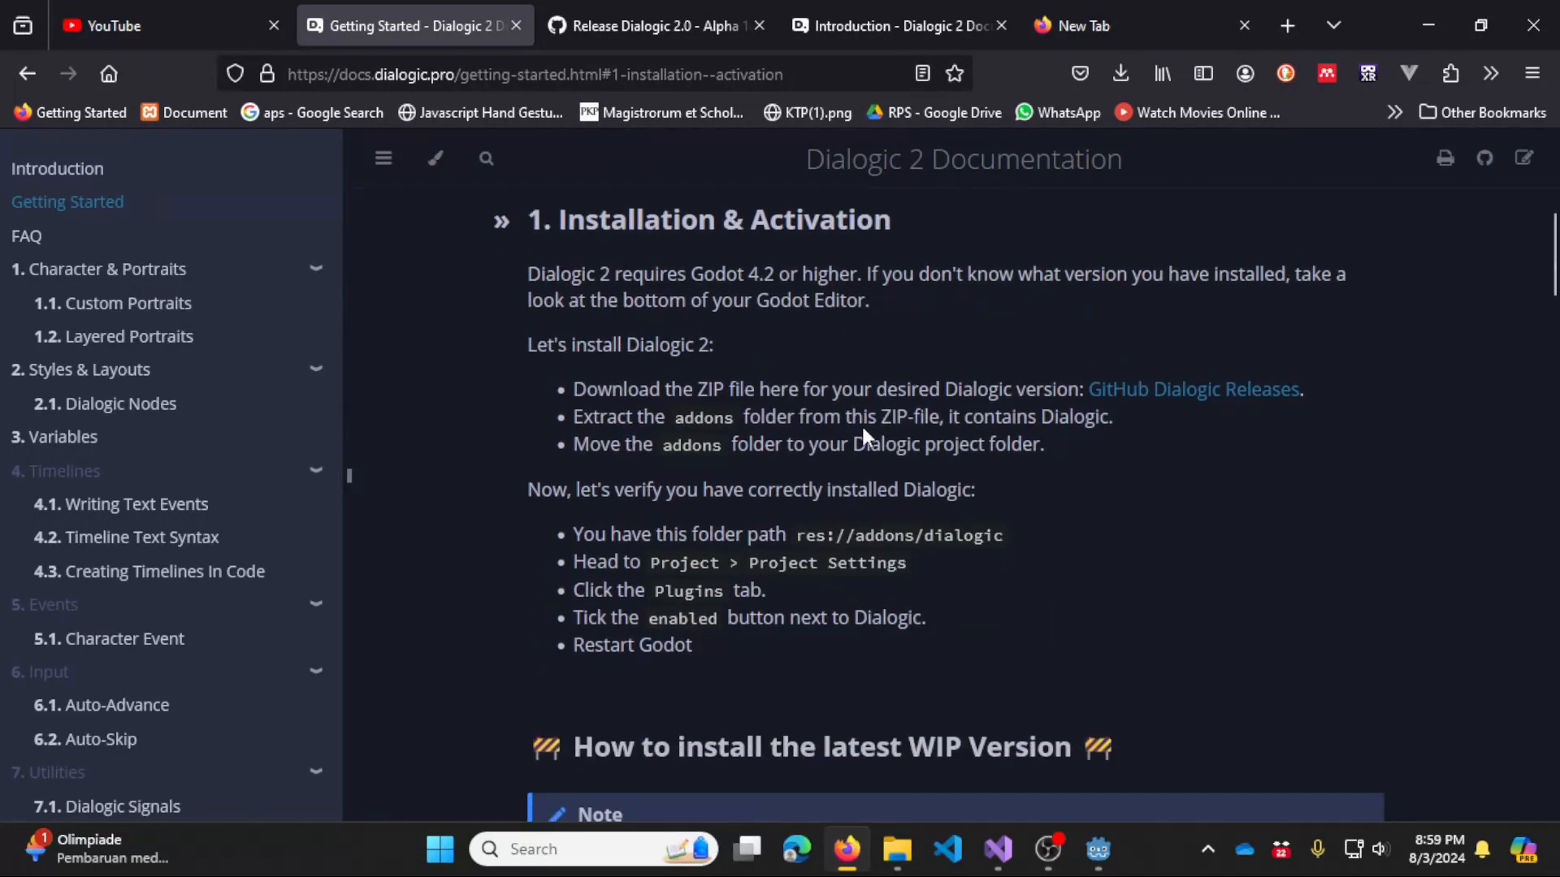
Switch to File Explorer and copy the addons folder from the inner dialogic-2.0-alpha-14 folder in Downloads.
left_click(898, 845)
left_click(144, 369)
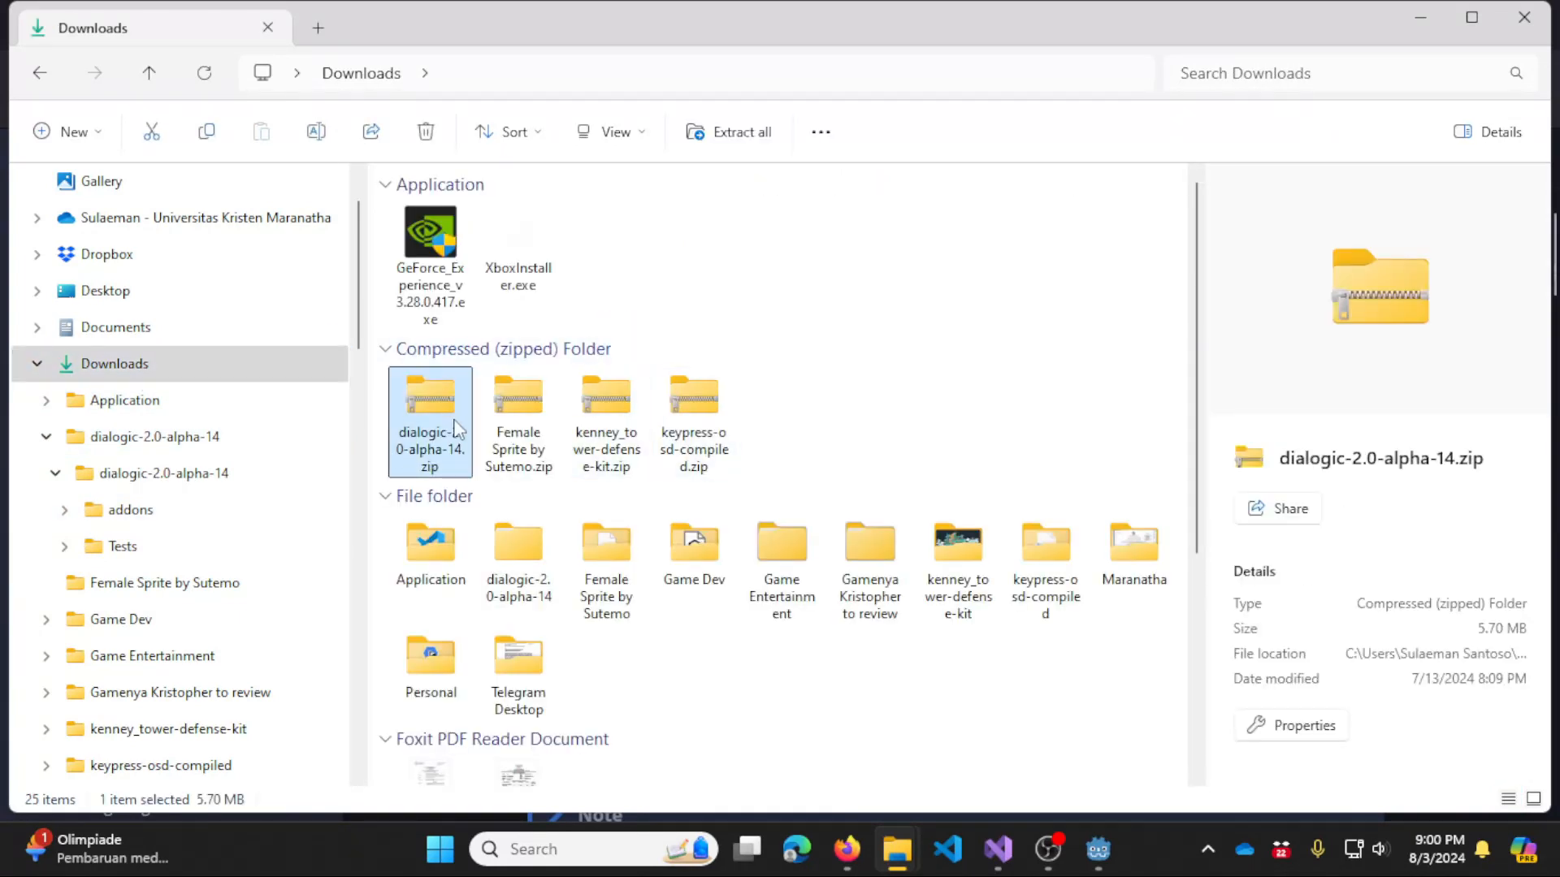
left_click(208, 440)
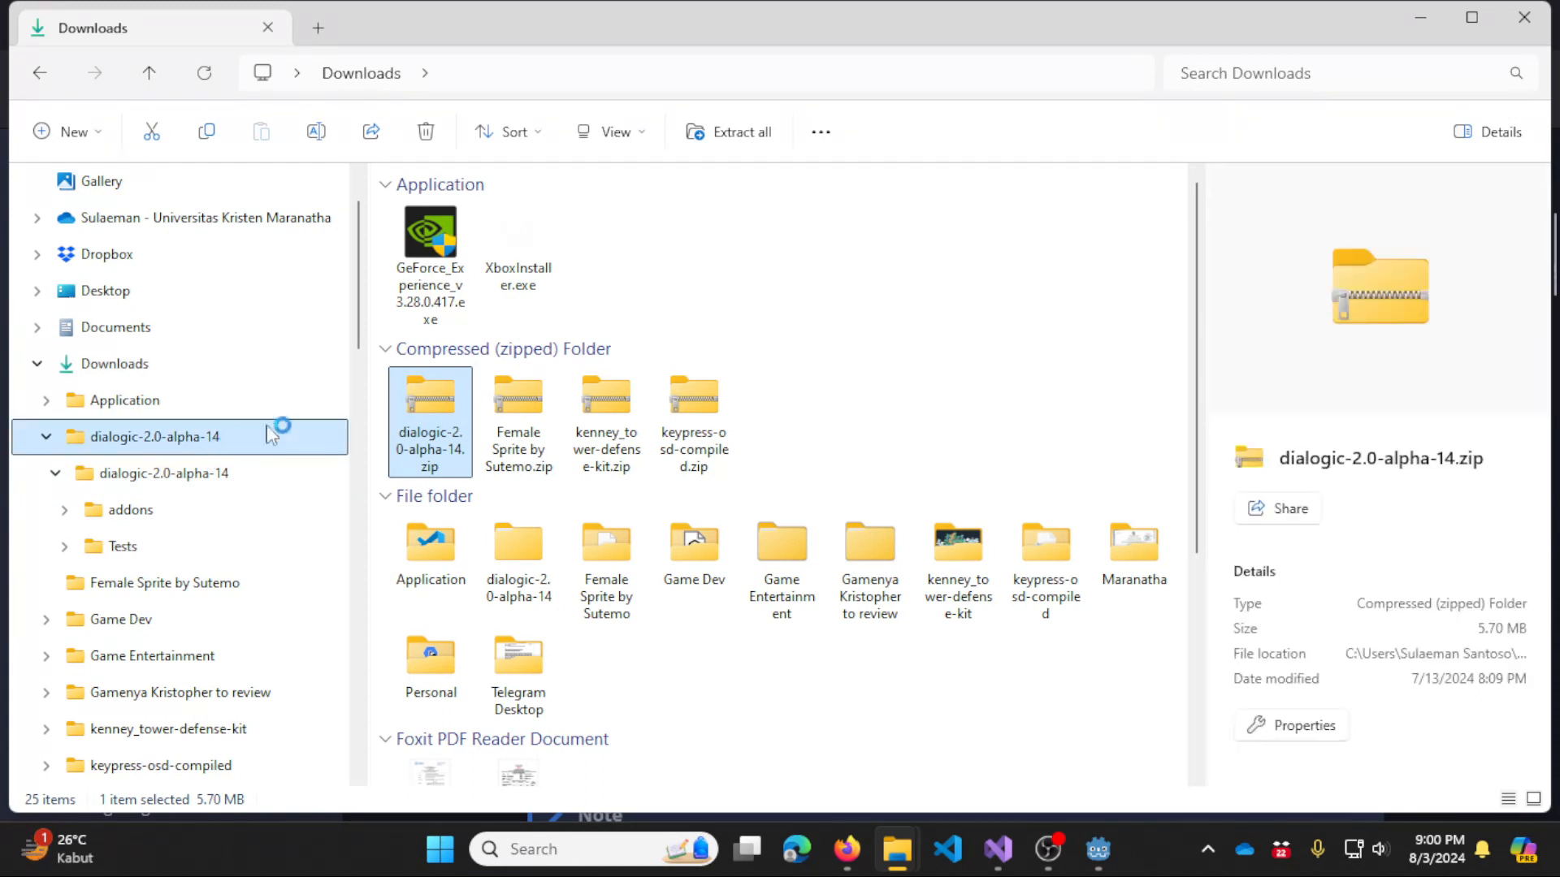
double_click(515, 249)
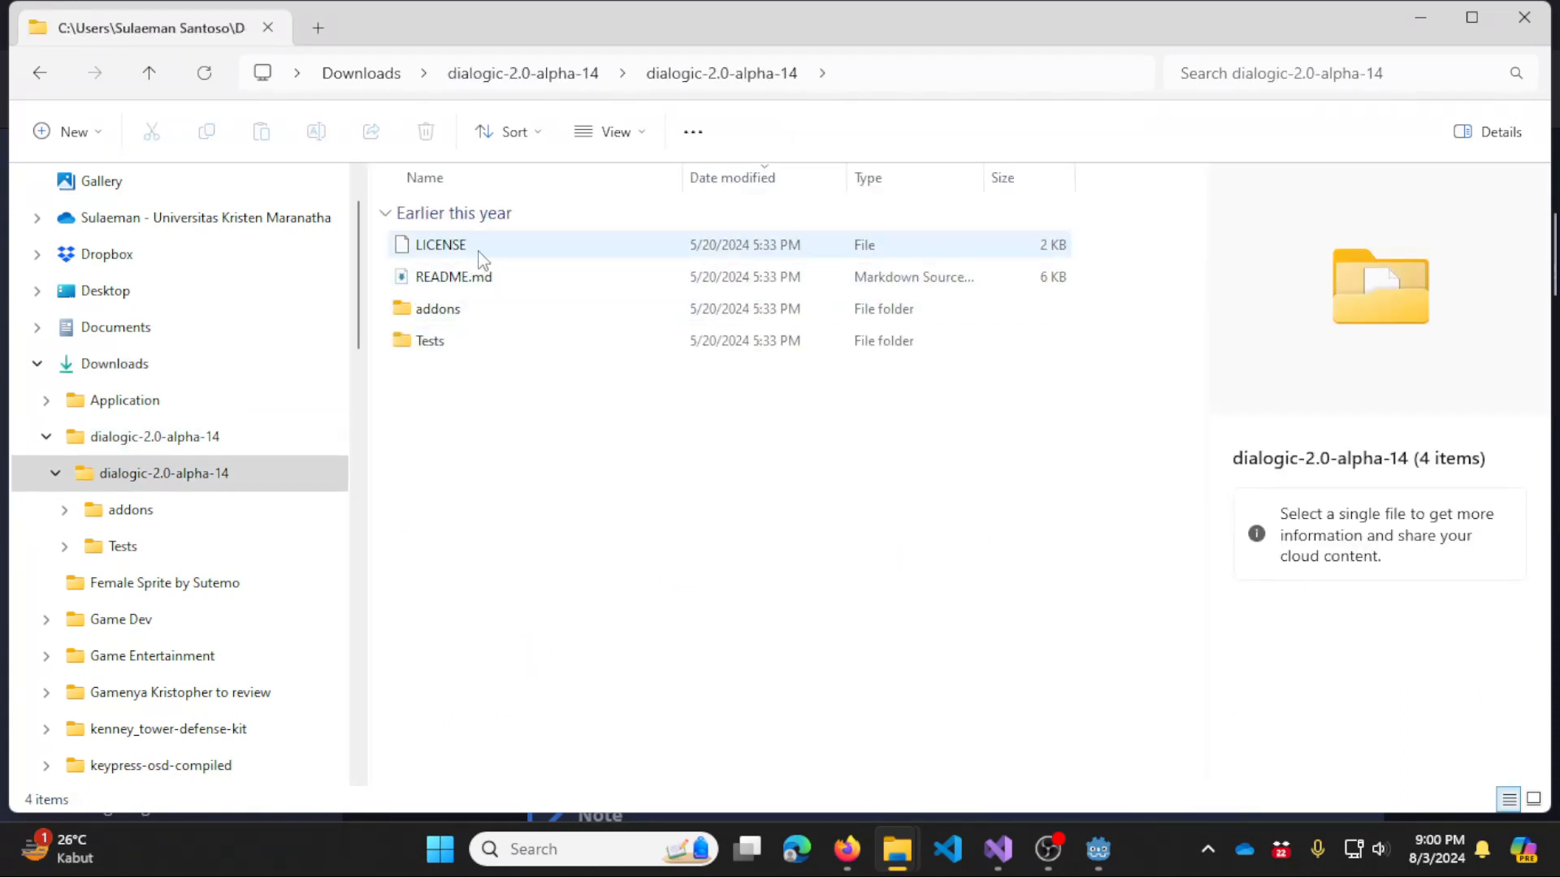
left_click(478, 247)
left_click(482, 285)
left_click(474, 318)
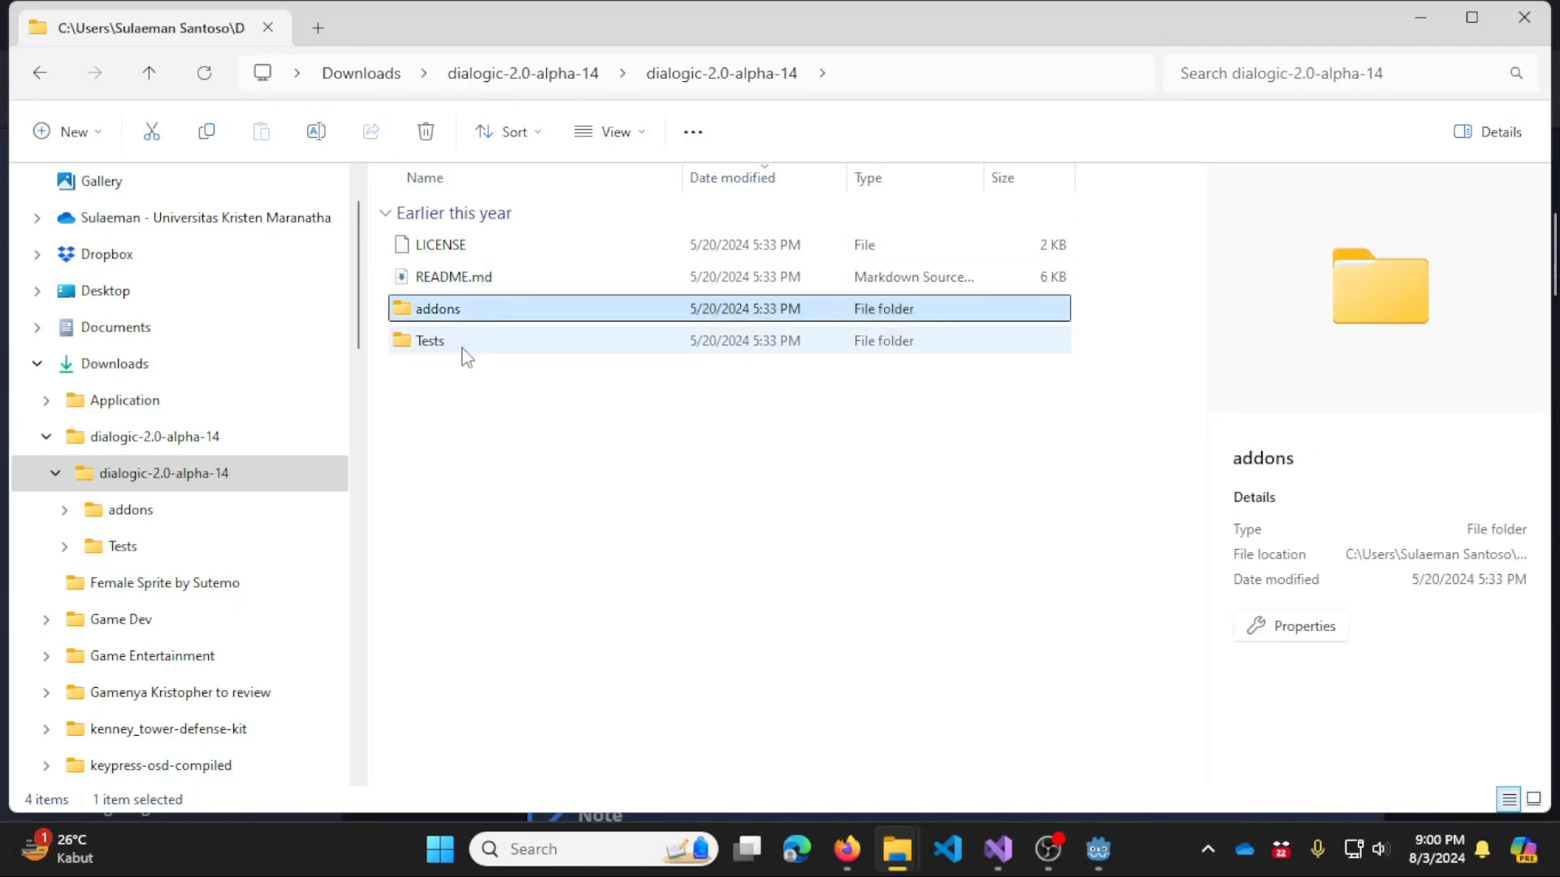
left_click(469, 344)
left_click(553, 317)
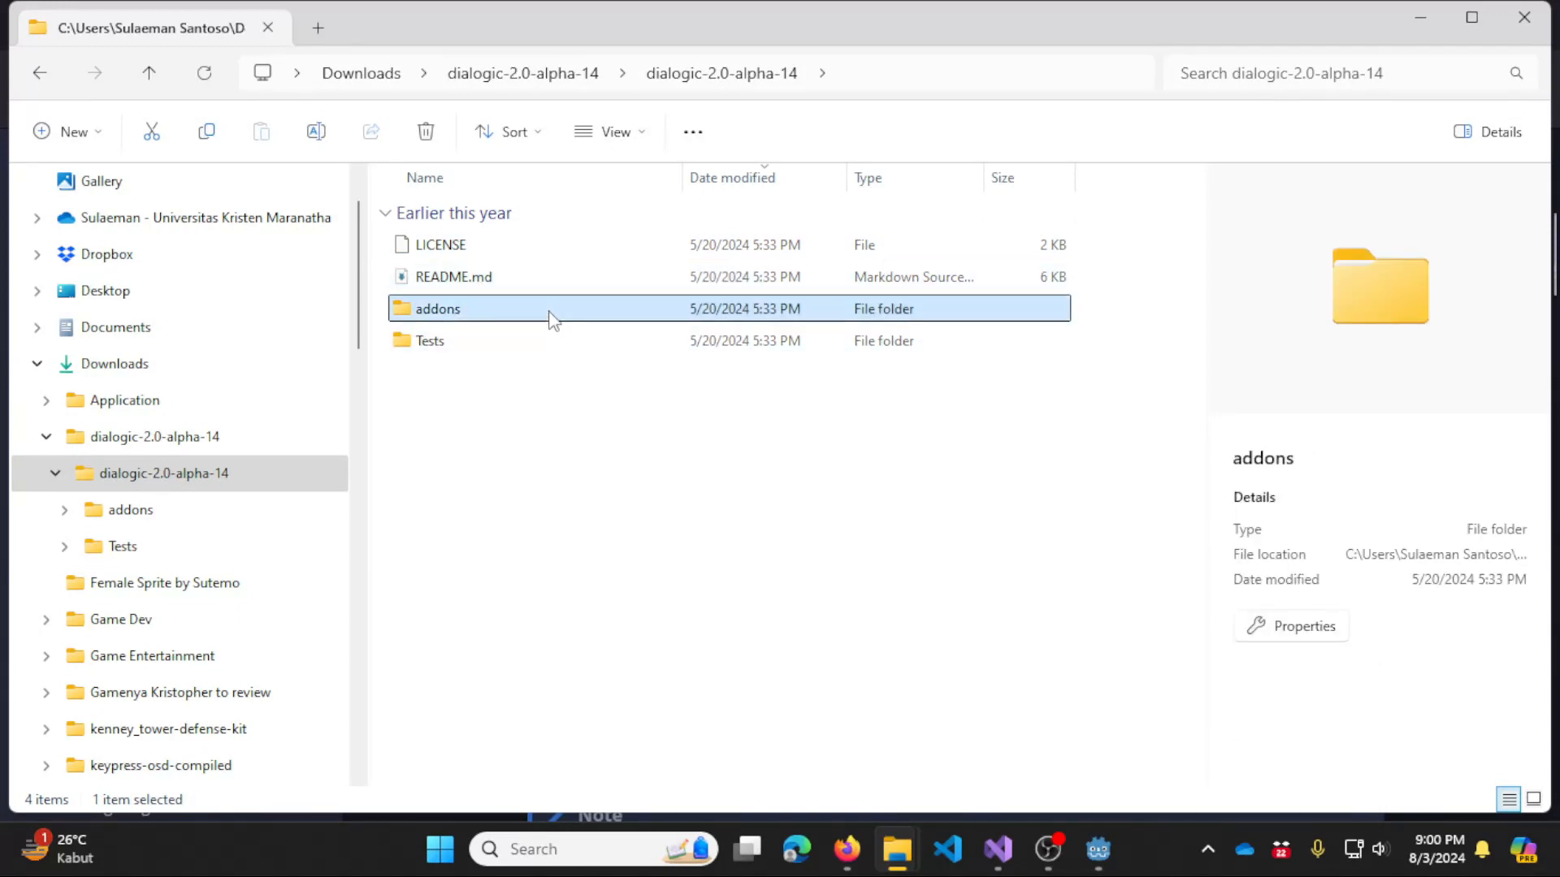
key("ctrl+c")
Switch to the Godot project, create a 2D scene with the root node named dialogic_test, and save it as dialogic_test.tscn.
mouse_move(1098, 849)
left_click(1211, 735)
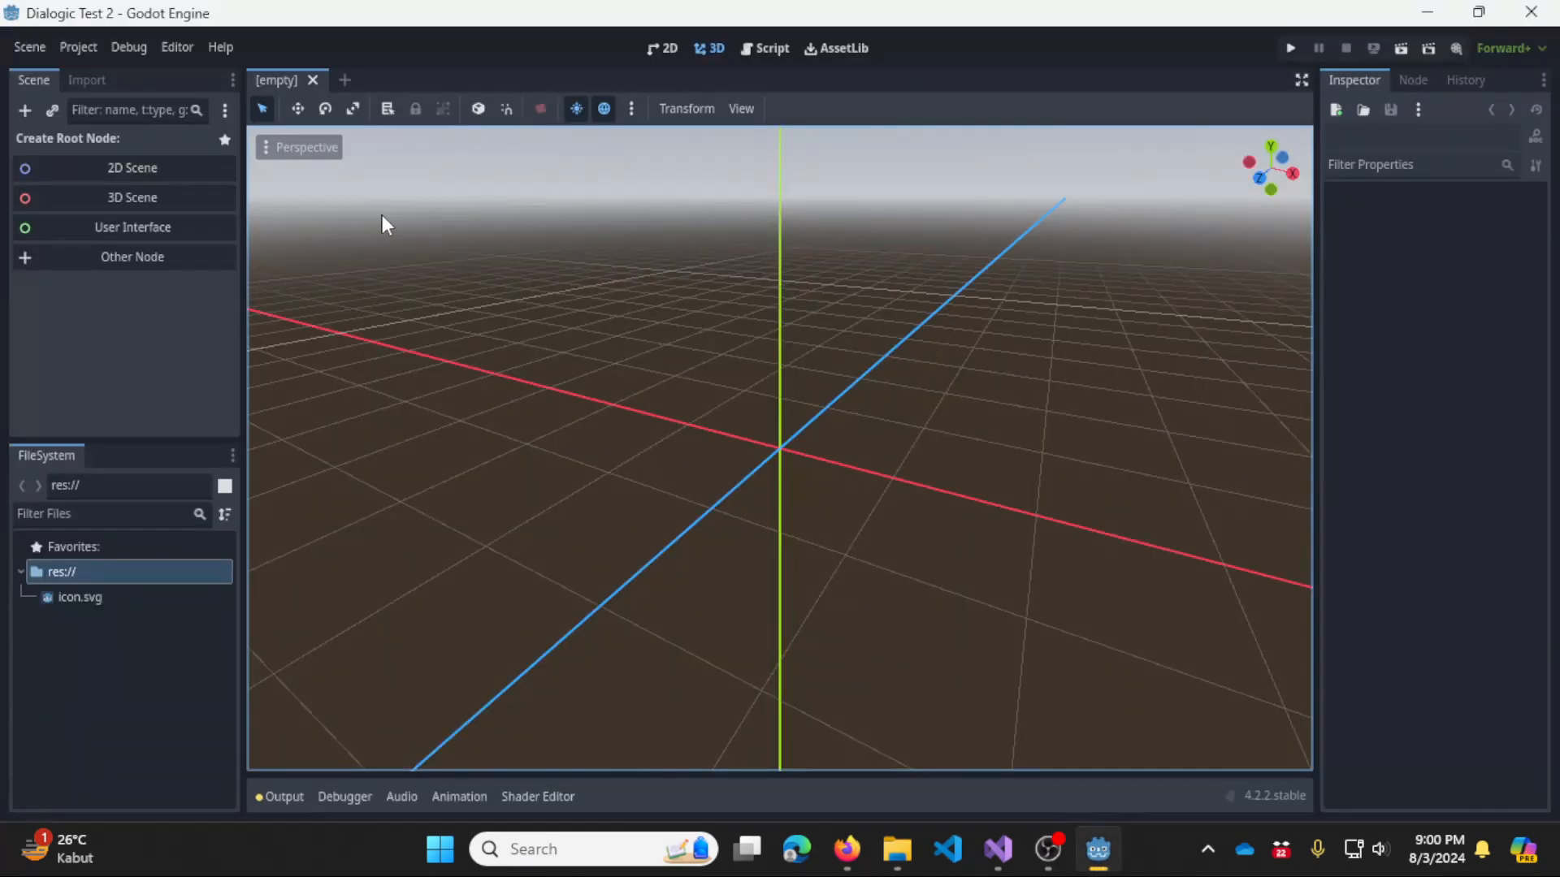
left_click(155, 171)
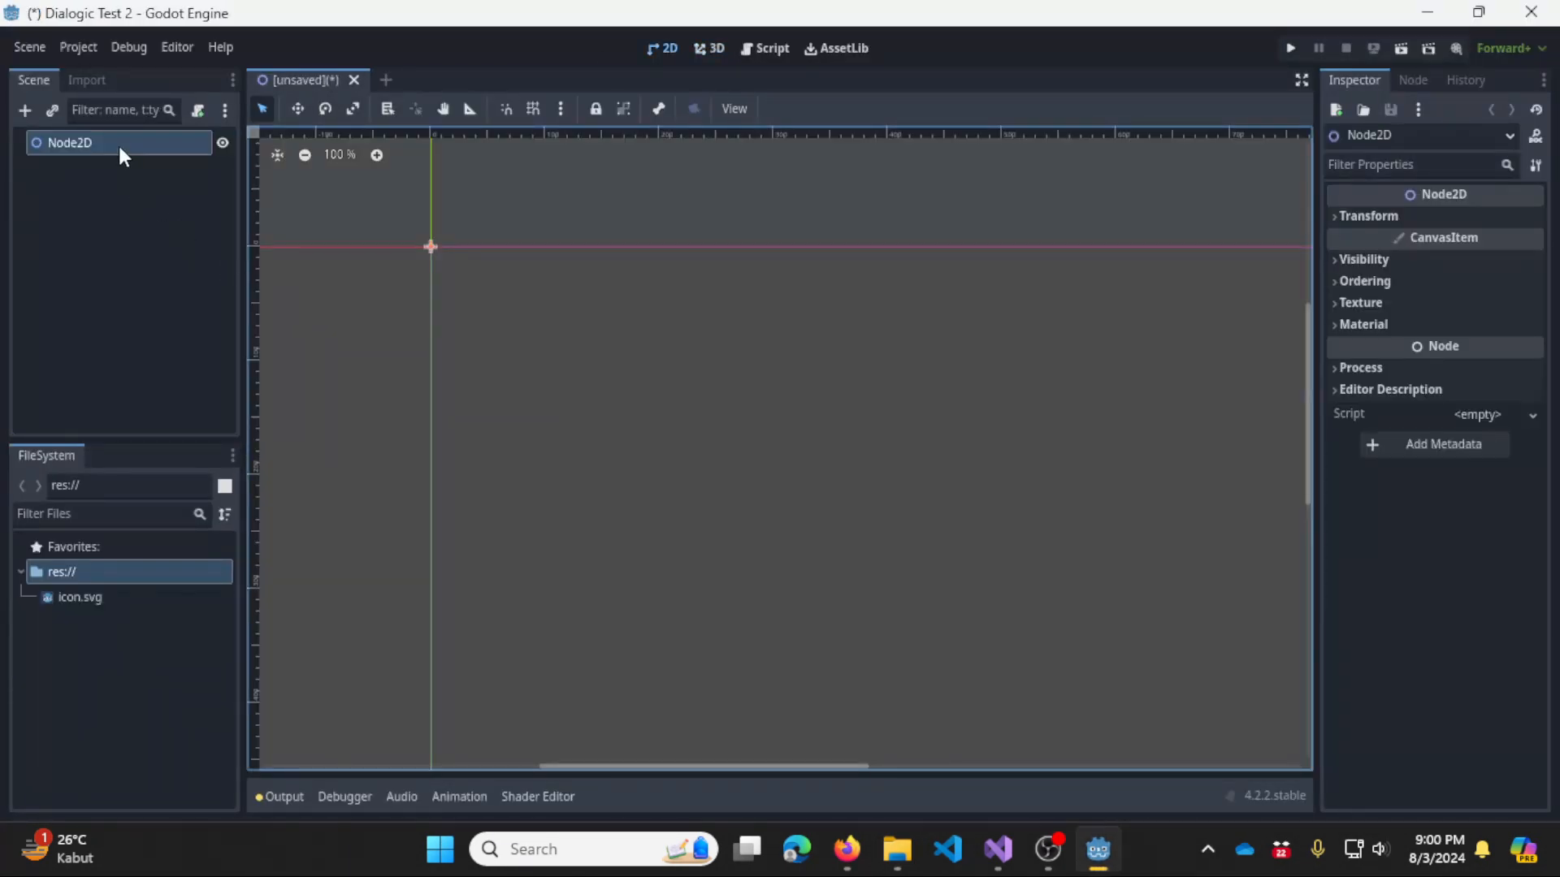
double_click(119, 143)
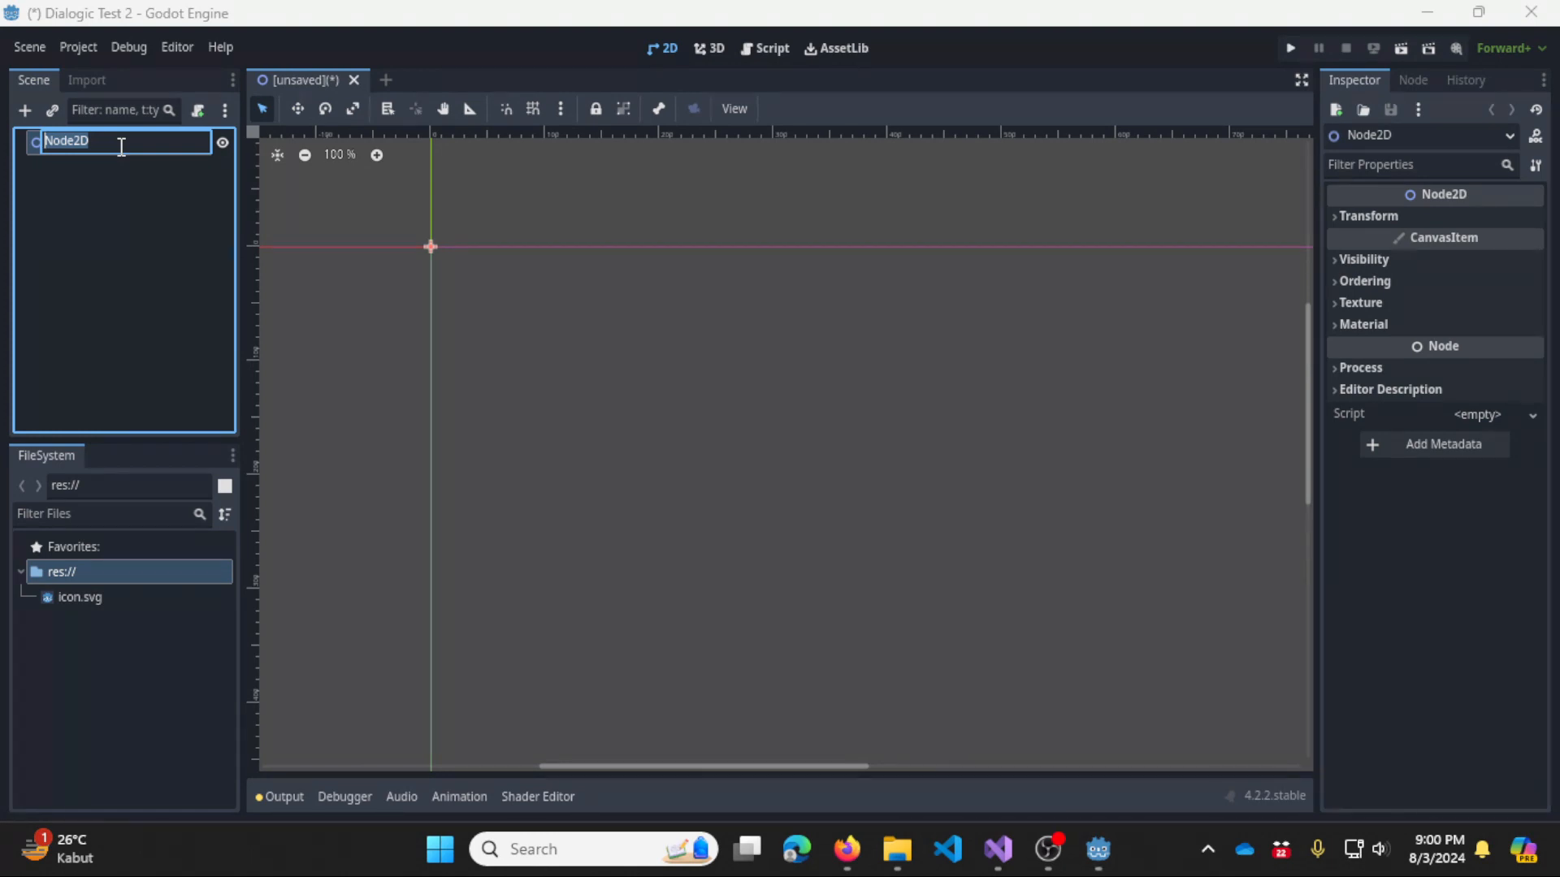
type("dialogic_test")
key("Return")
key("ctrl+s")
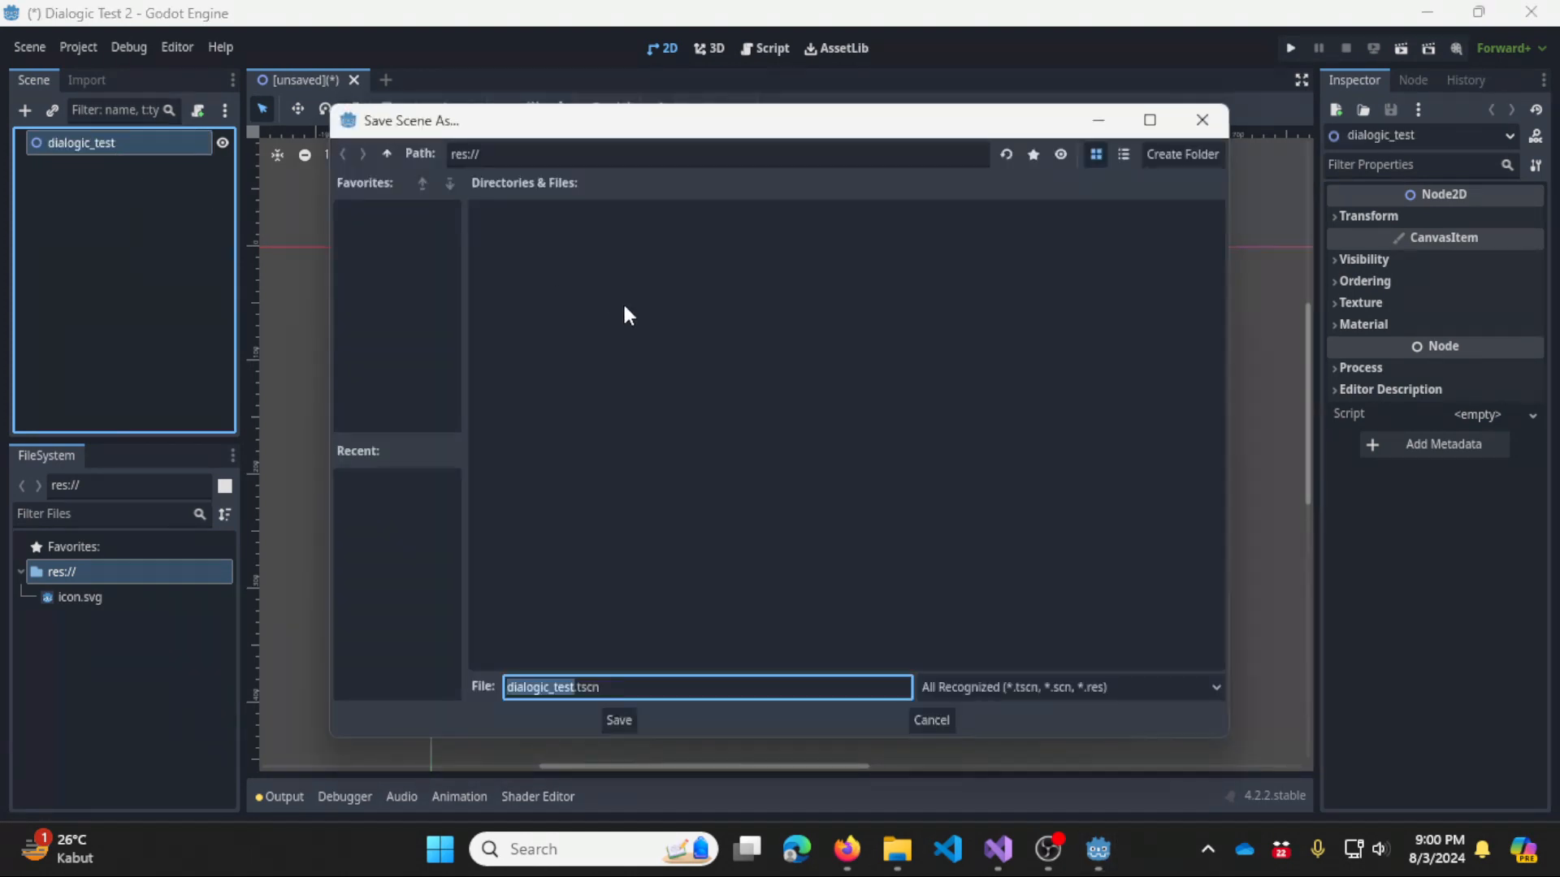
left_click(606, 718)
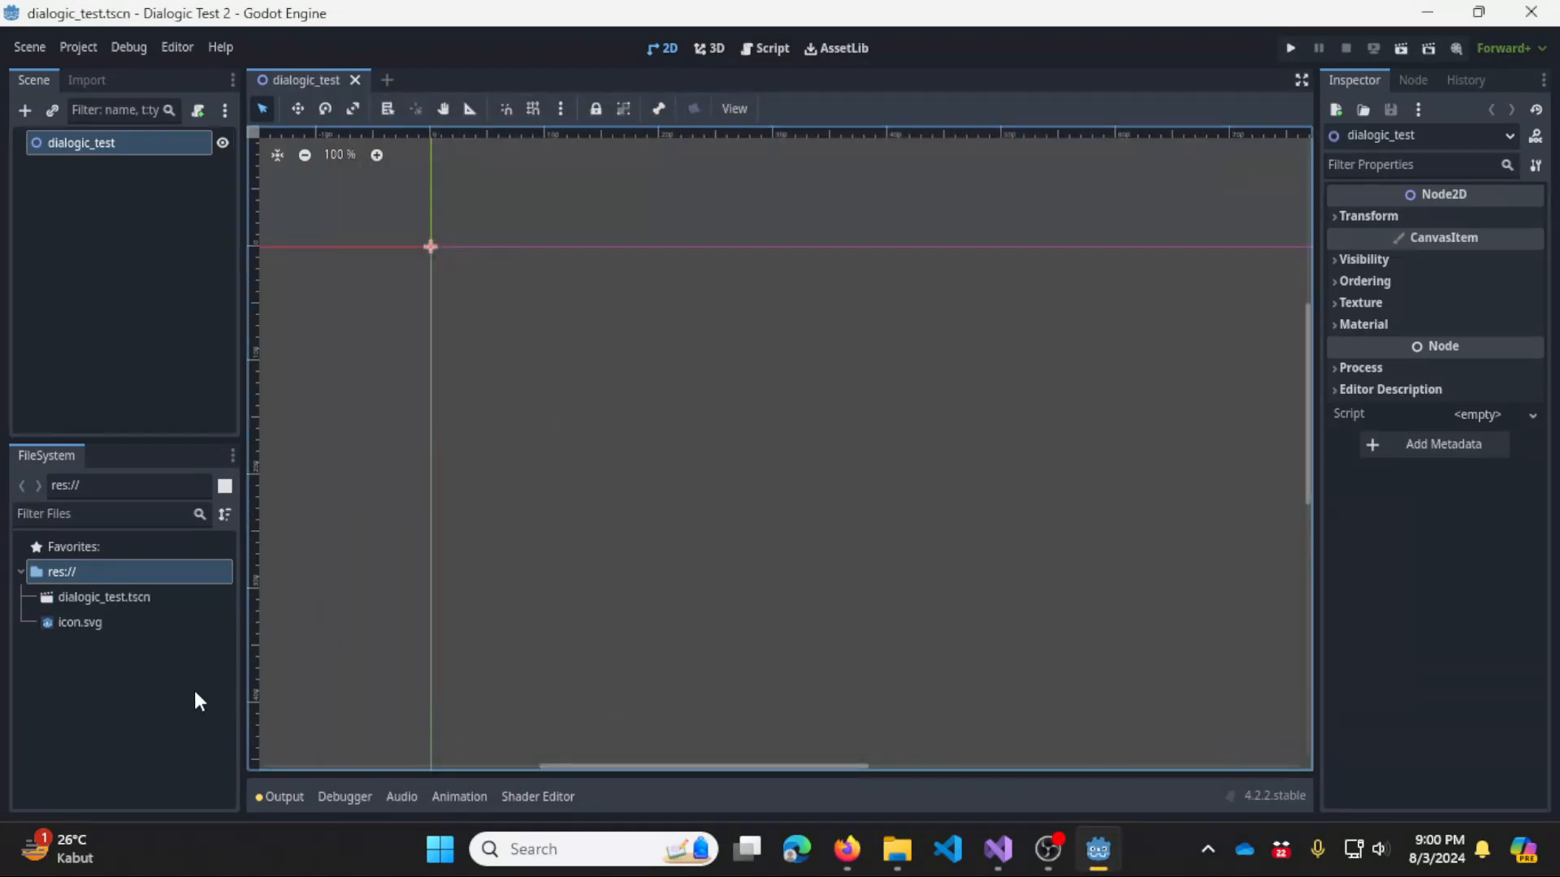
Paste the copied addons folder into the project's root folder, check its contents, and return to Godot.
right_click(130, 573)
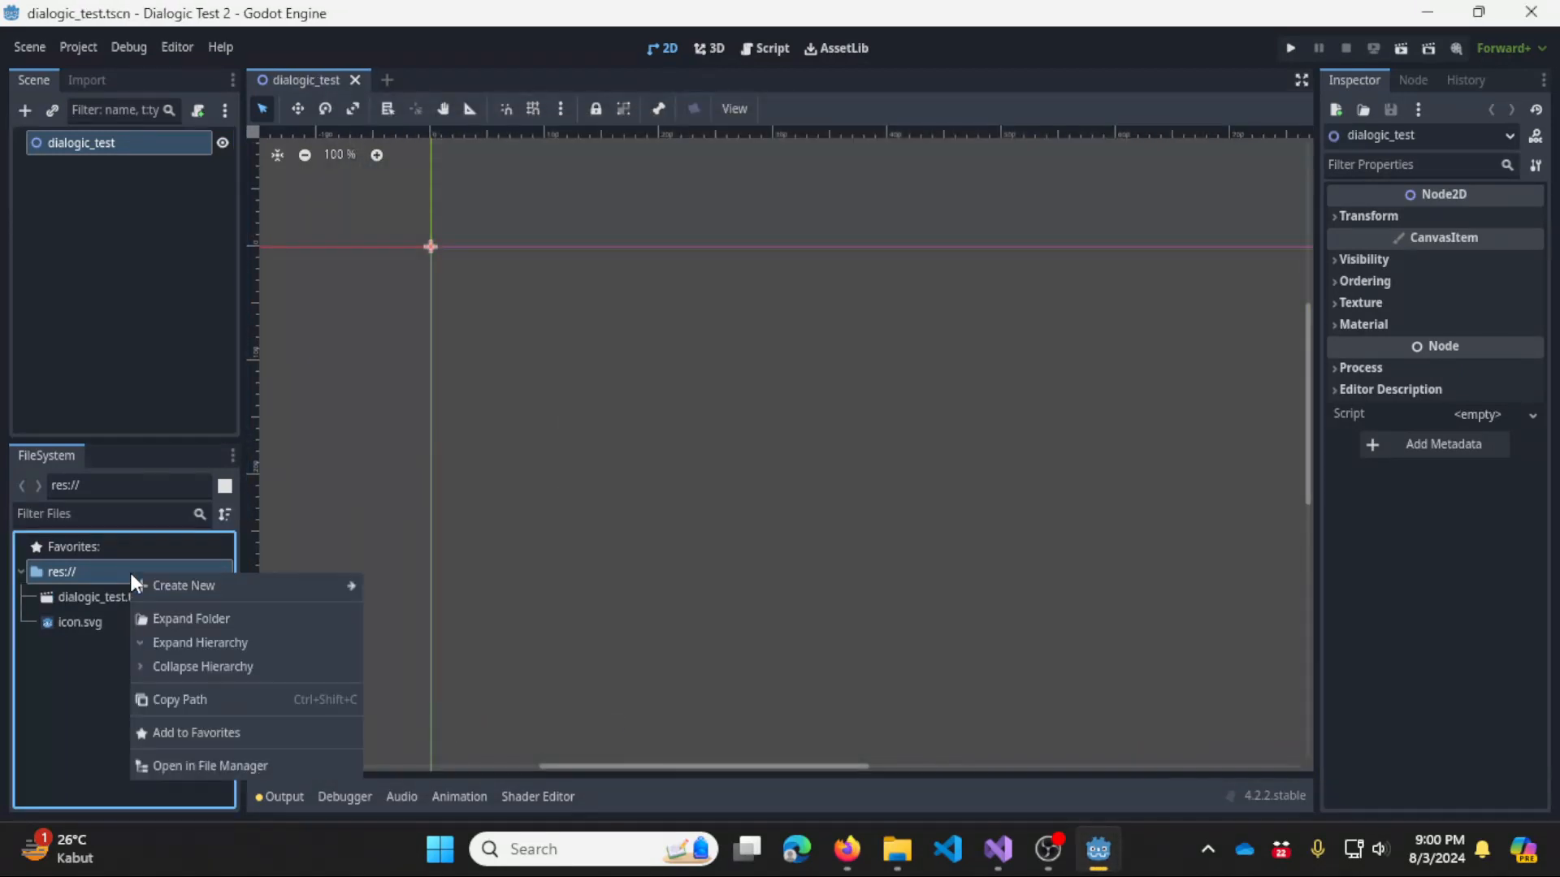
left_click(273, 767)
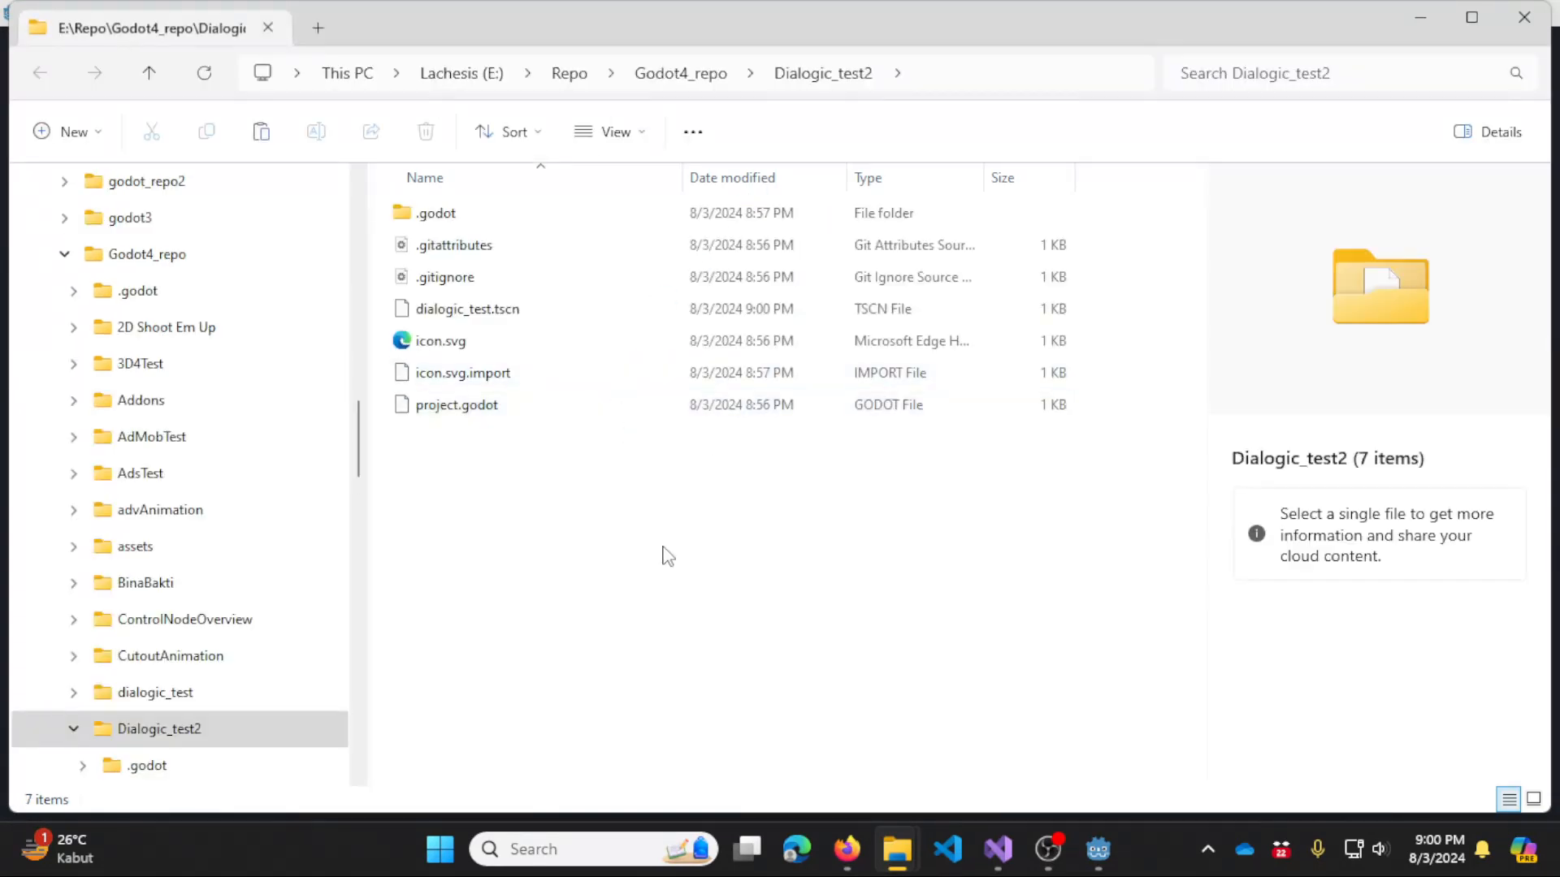
key("ctrl+v")
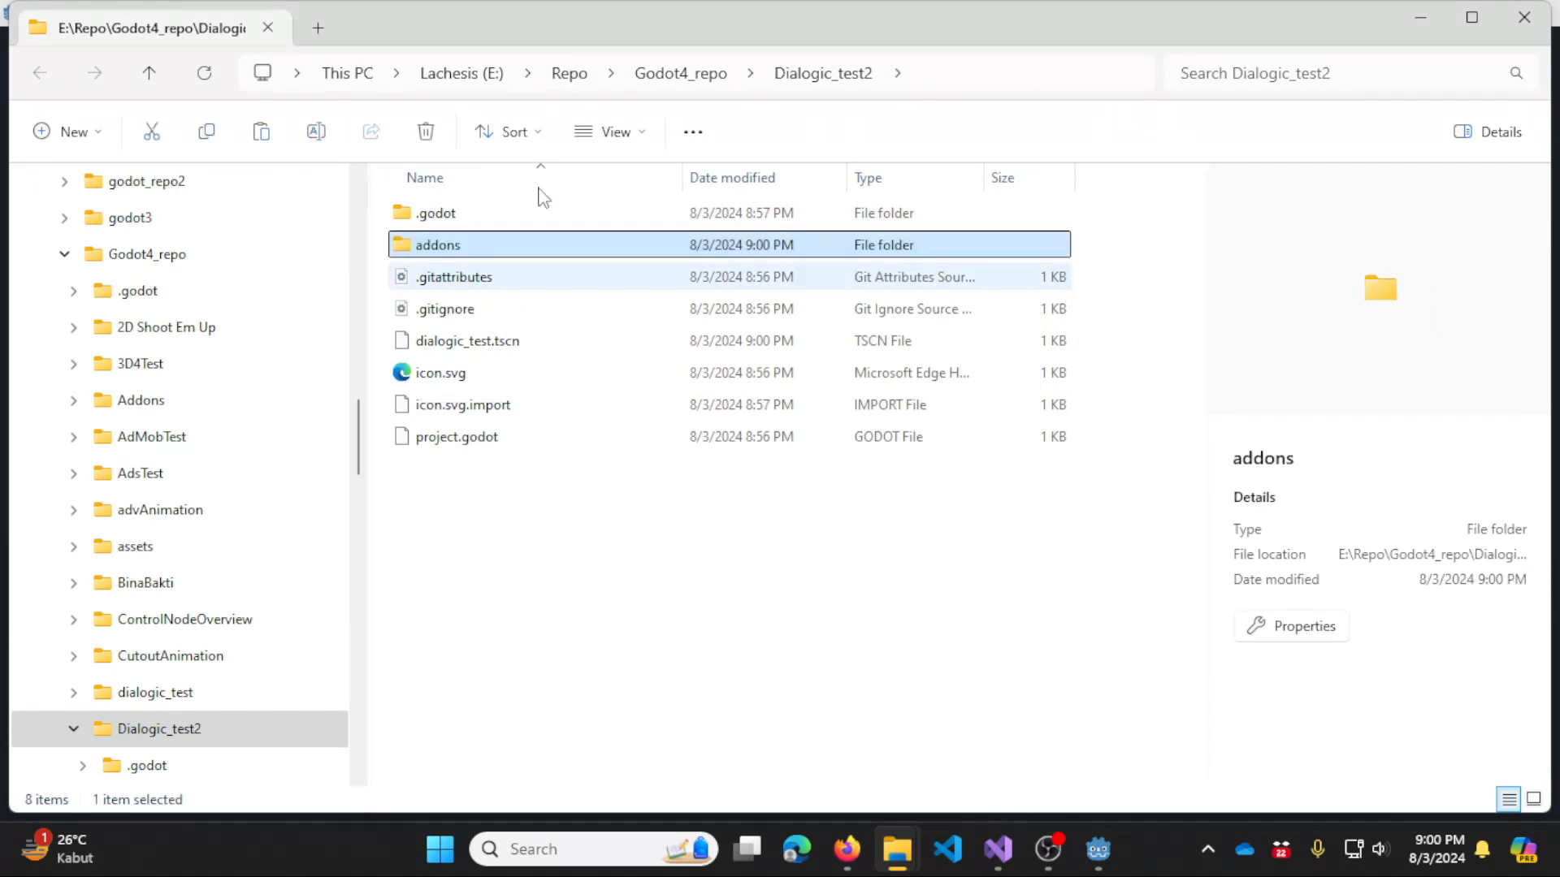
double_click(529, 252)
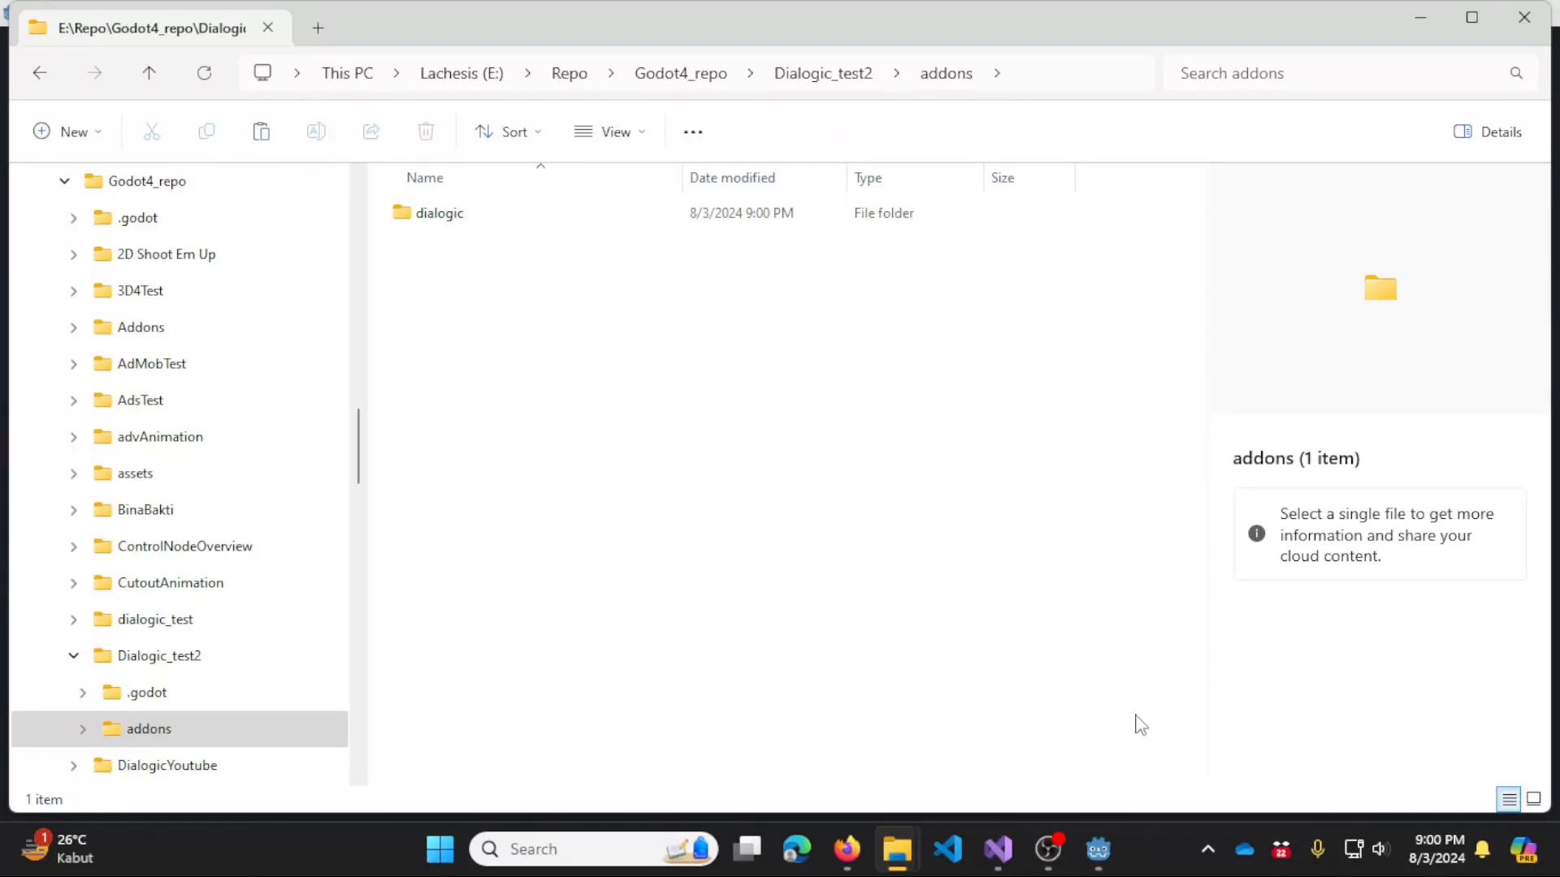
left_click(1101, 850)
left_click(1202, 731)
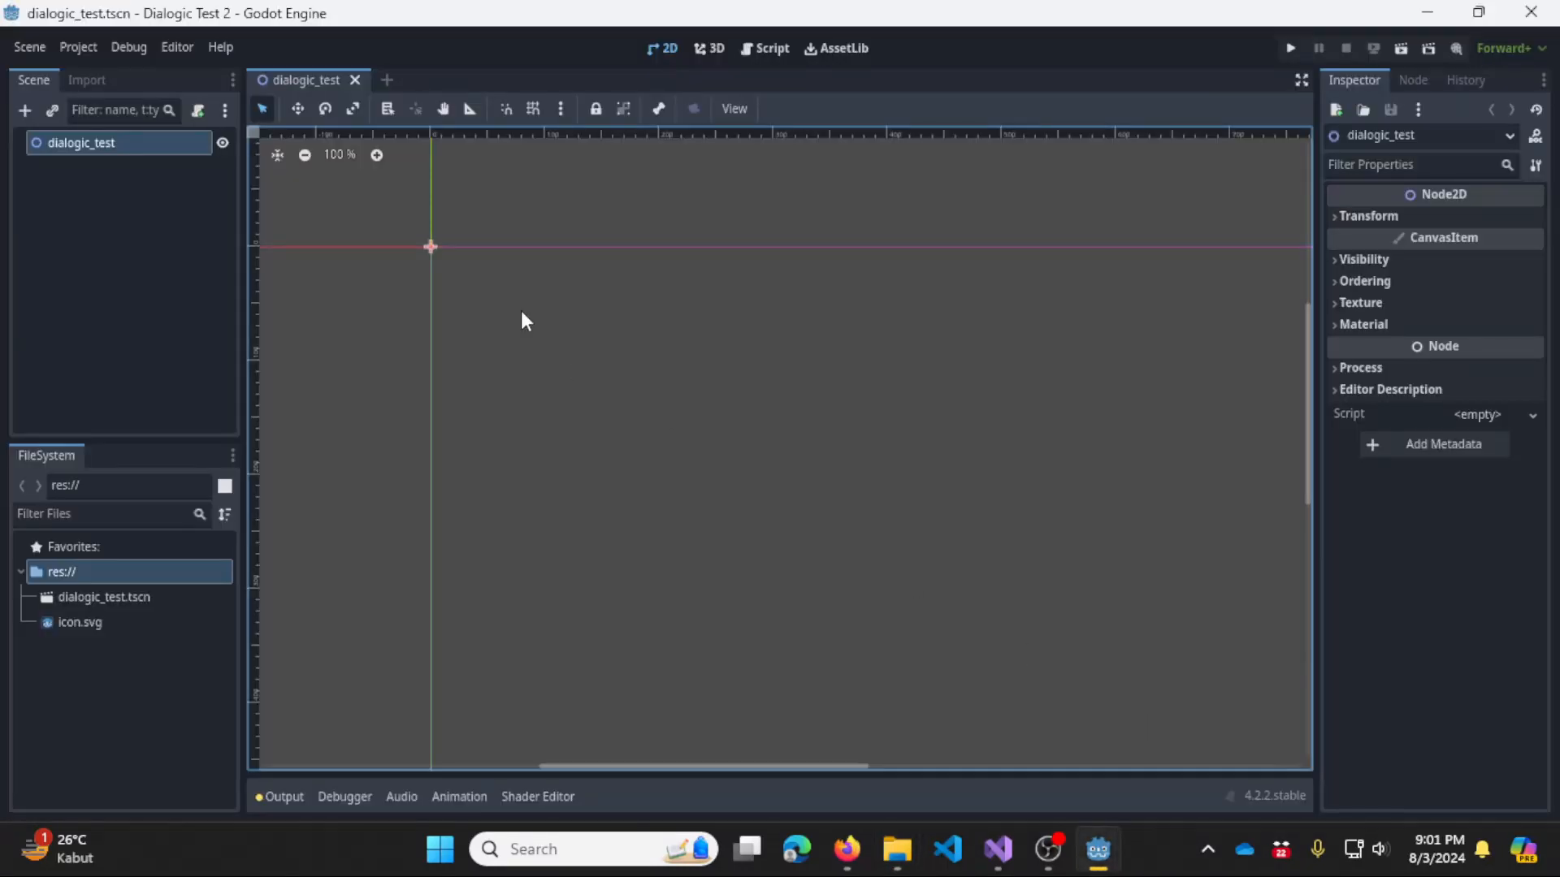
Enable the Dialogic plugin in the project settings and close the settings window.
left_click(91, 47)
left_click(111, 71)
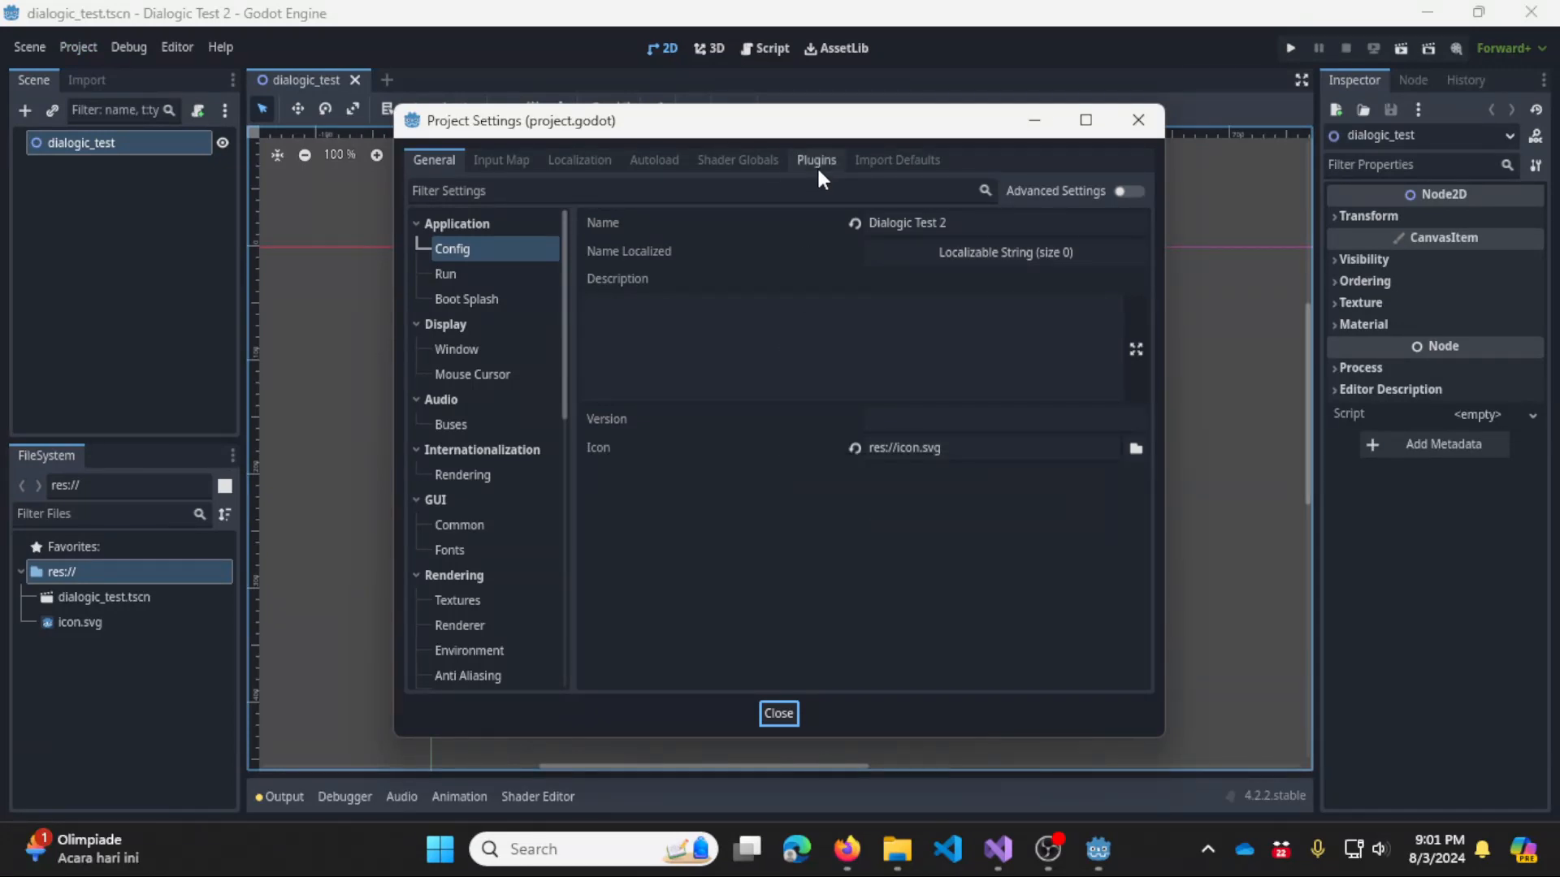
left_click(817, 162)
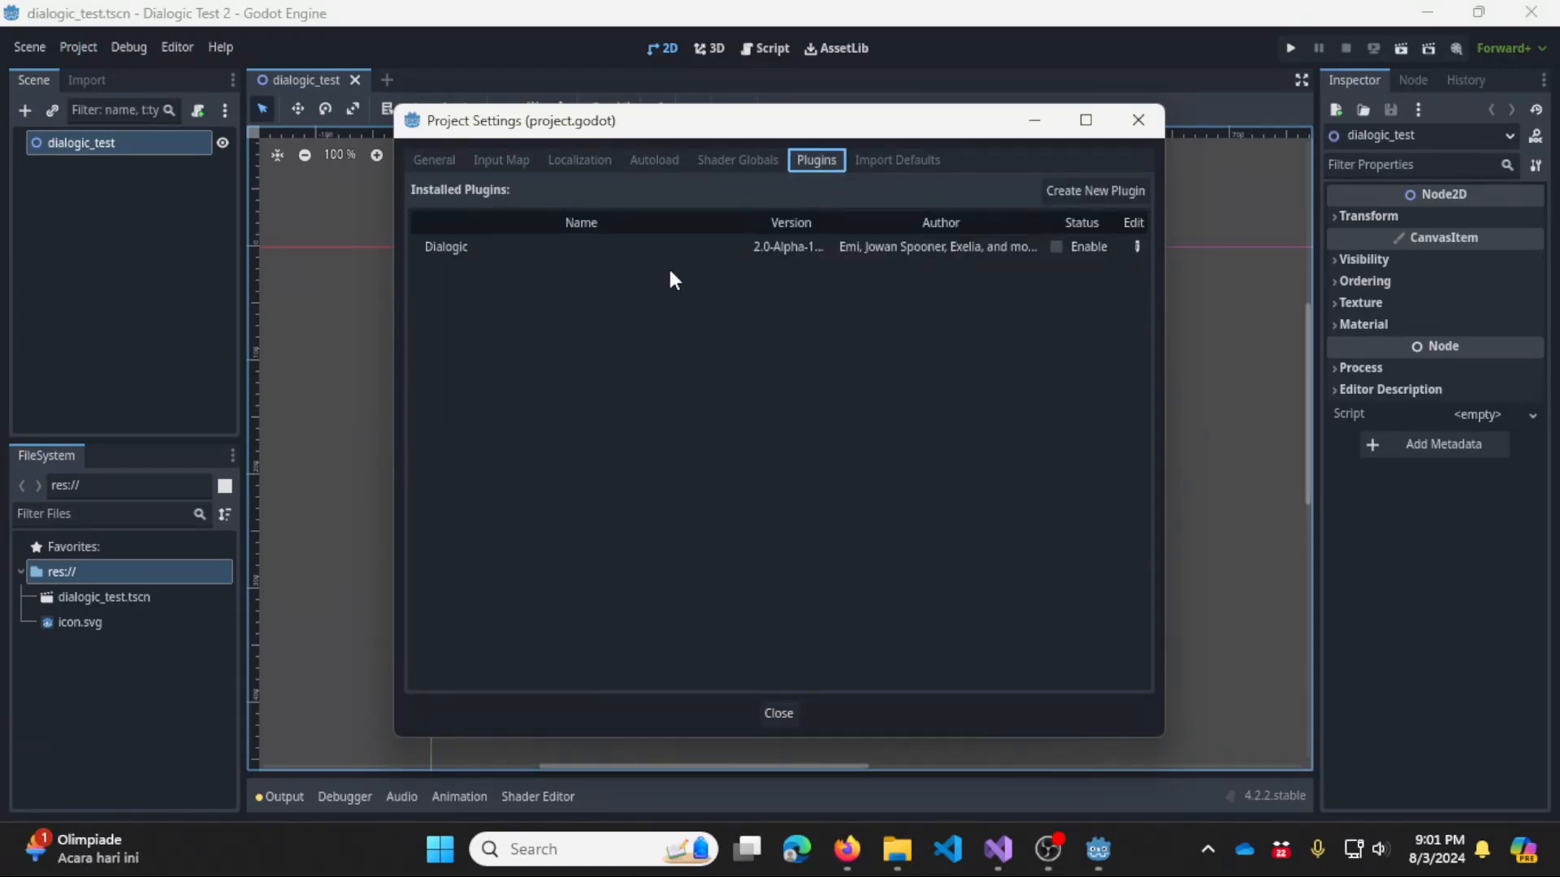
left_click(1058, 246)
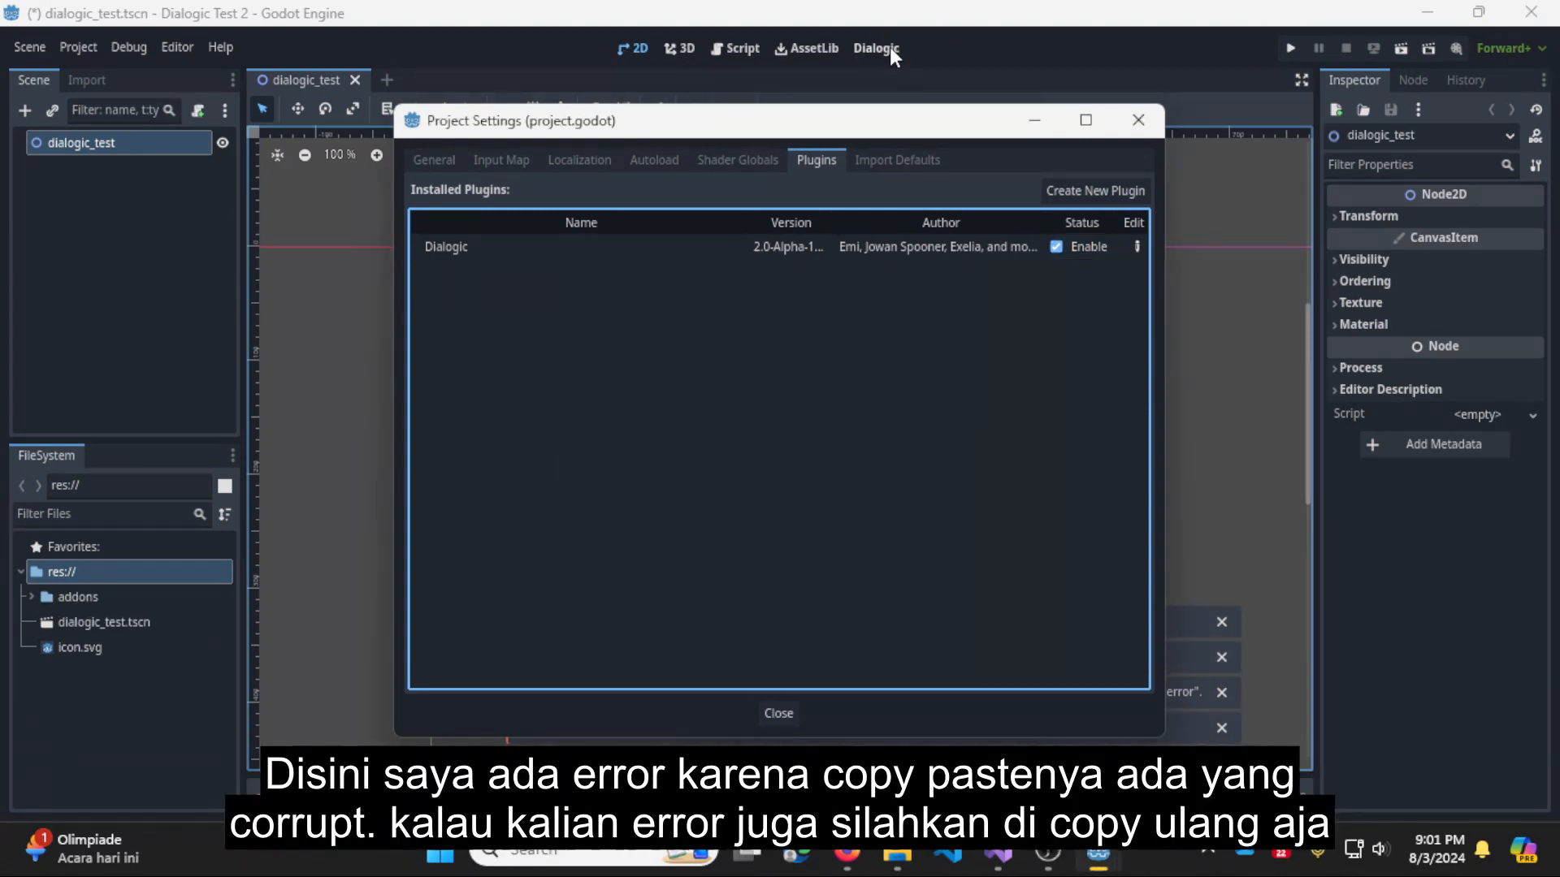
left_click(776, 713)
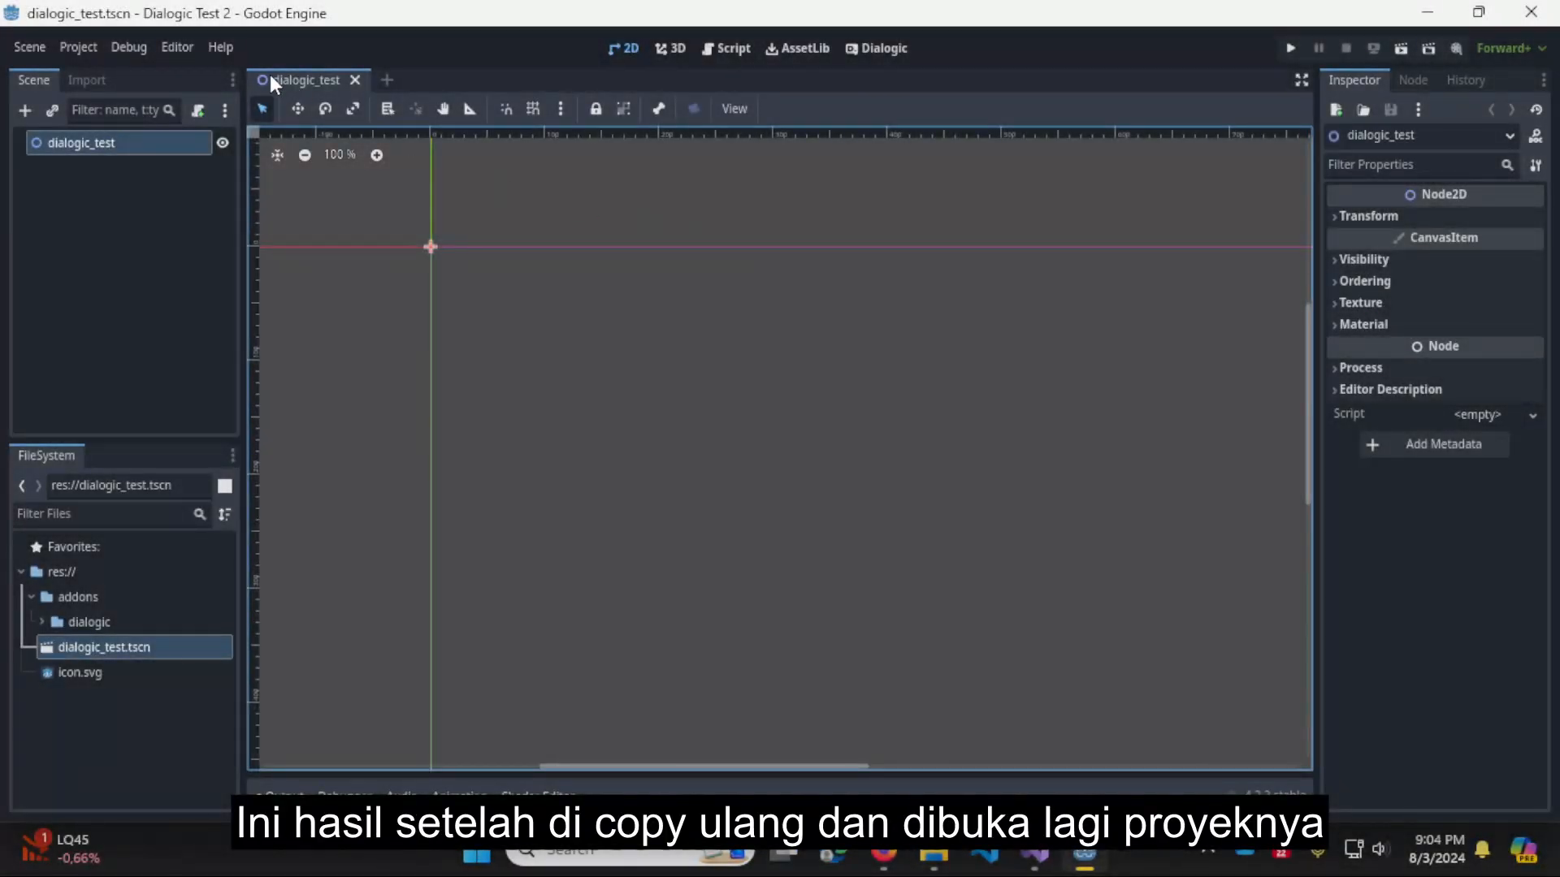
Open the Dialogic editor and look through its Timeline, Character, Glossary, Variables and Settings pages.
left_click(886, 49)
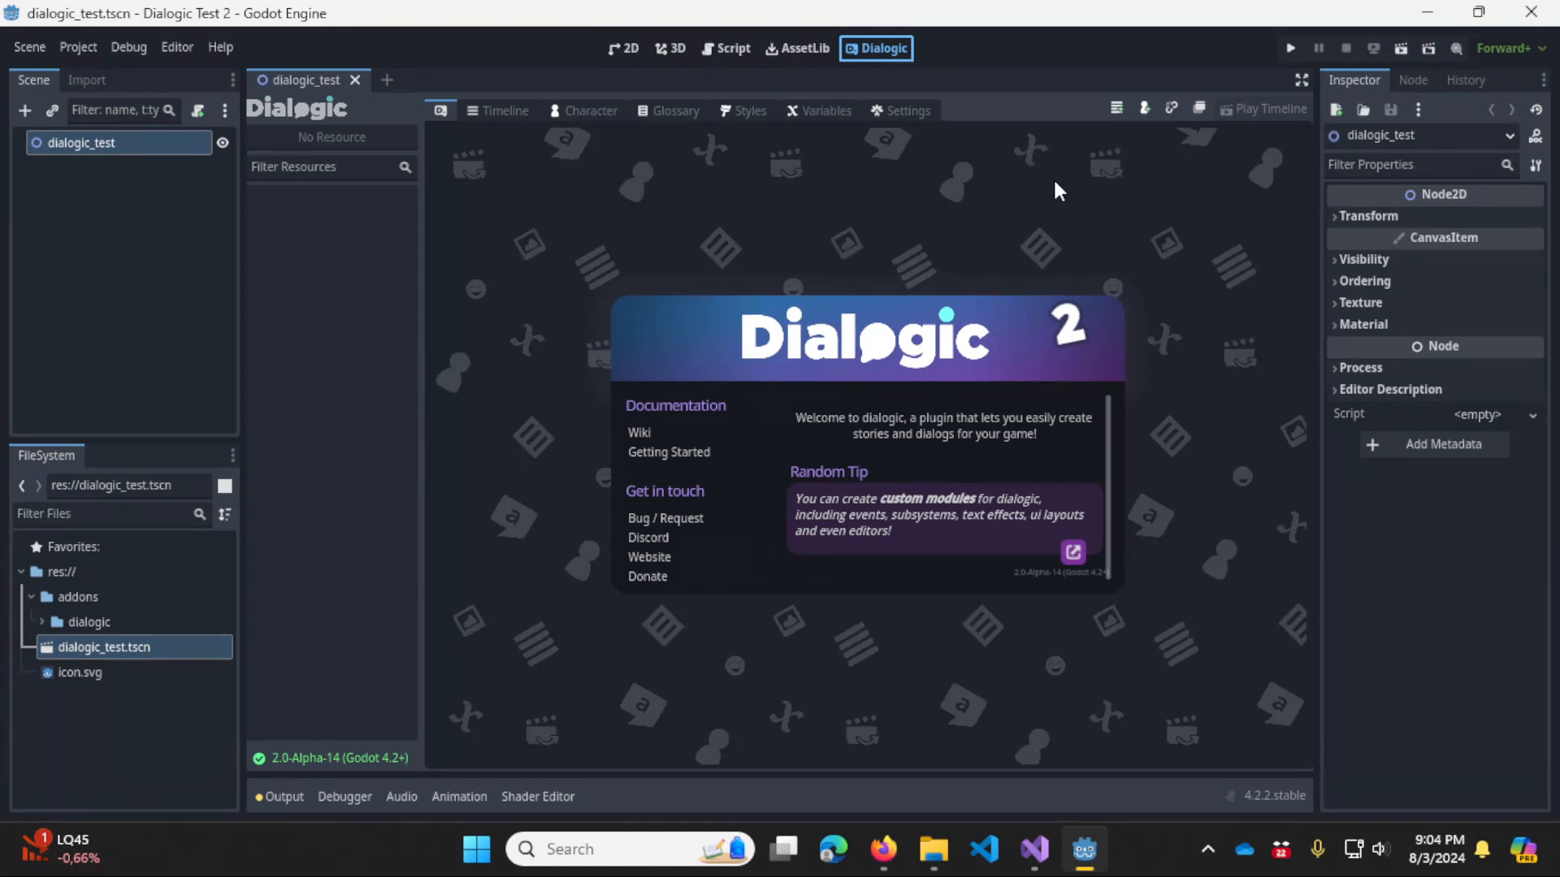
left_click(513, 116)
left_click(590, 110)
left_click(691, 118)
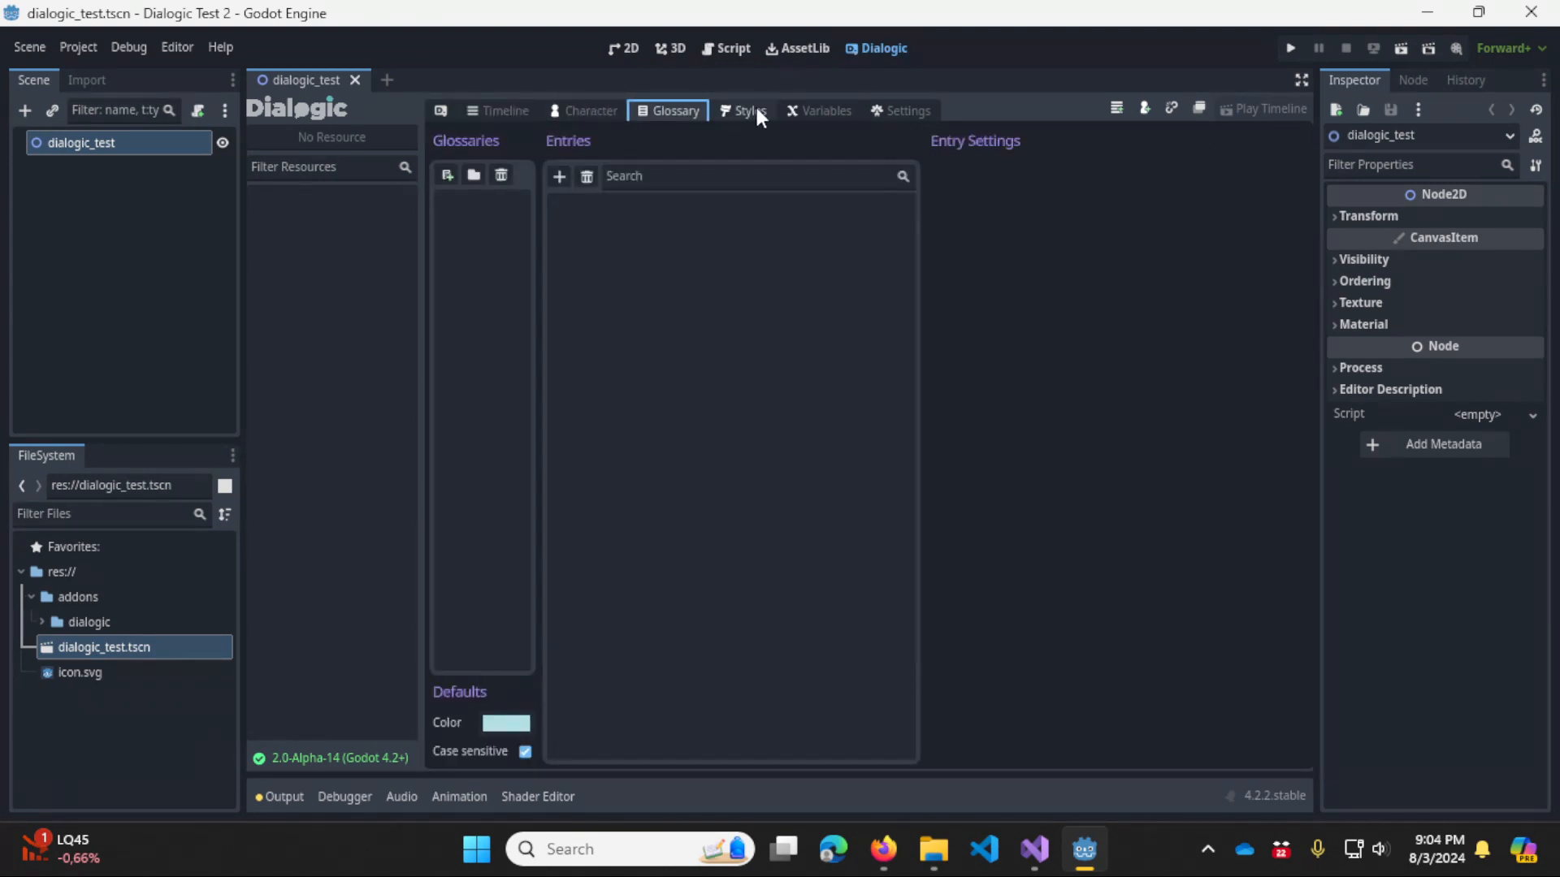
left_click(845, 113)
left_click(934, 114)
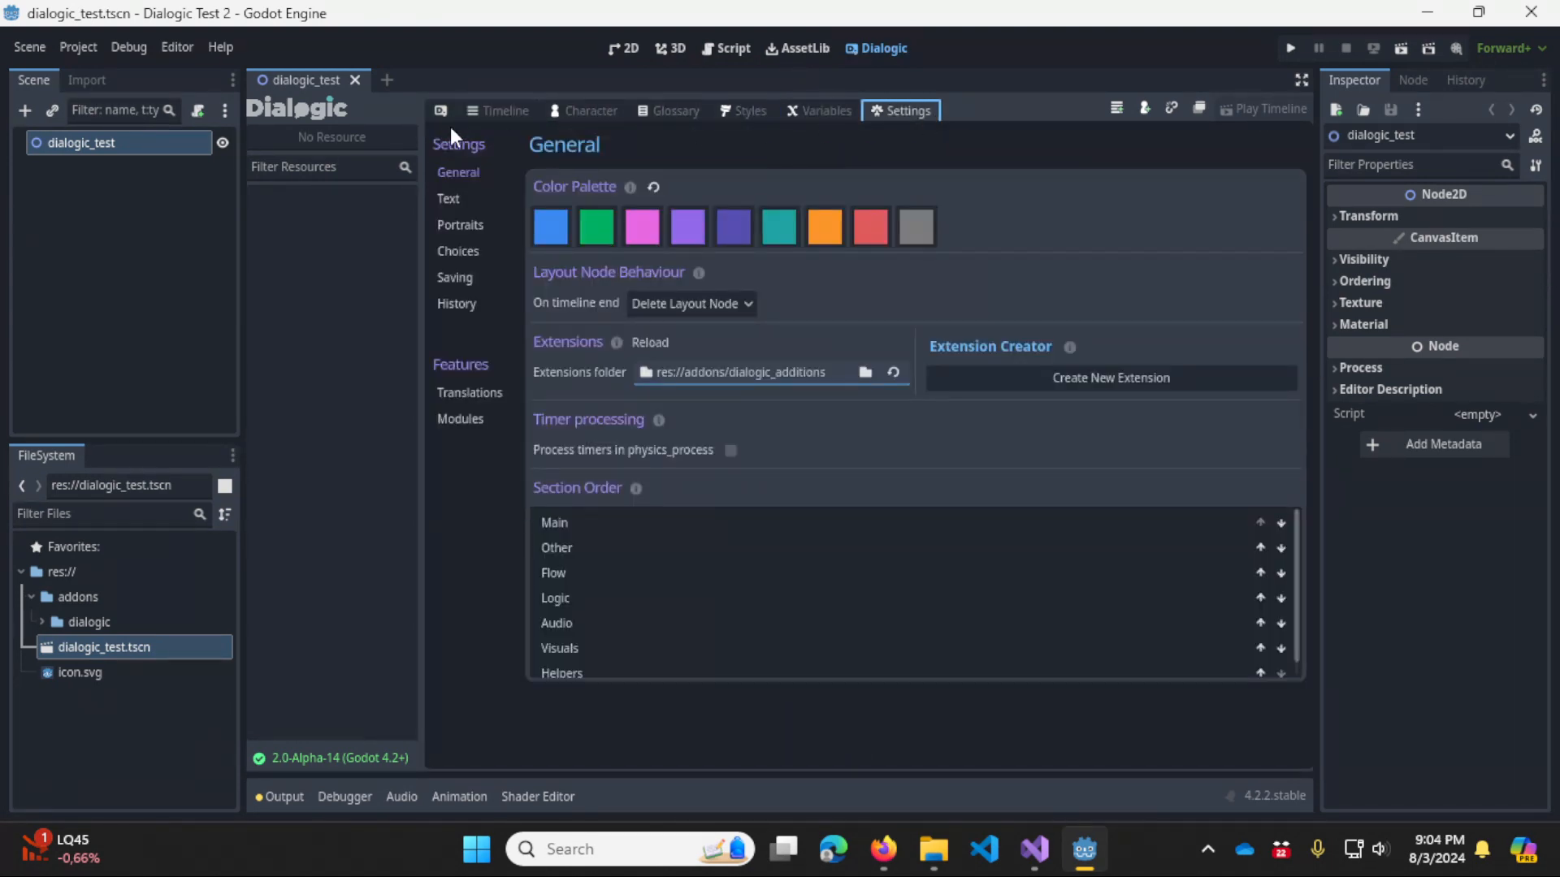
Start a new Dialogic timeline and create a folder named d_timeline in the project root to hold it.
left_click(475, 110)
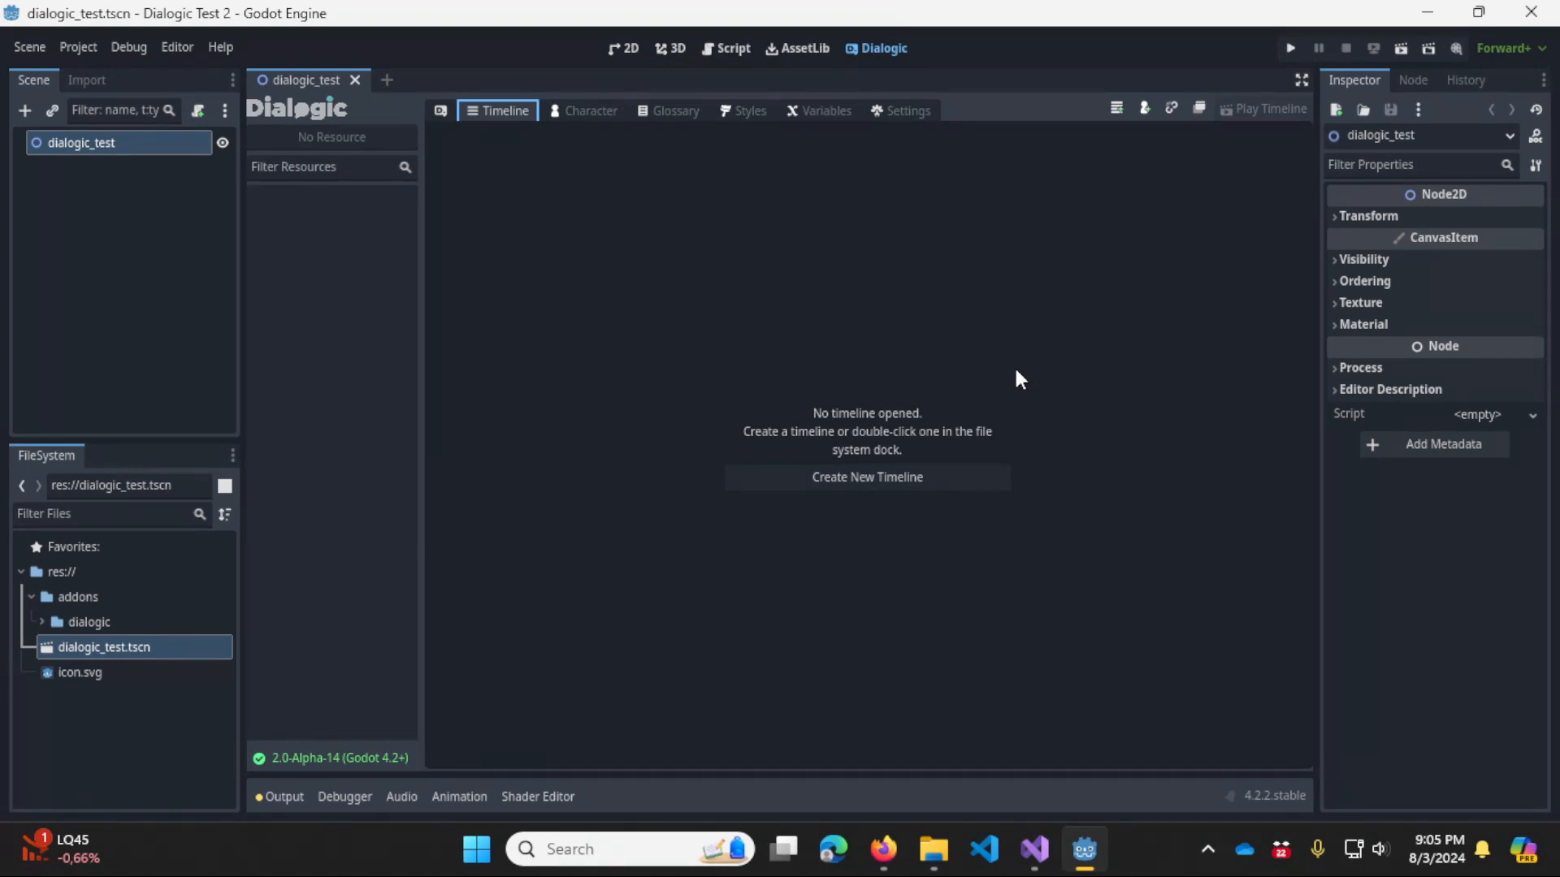
left_click(938, 474)
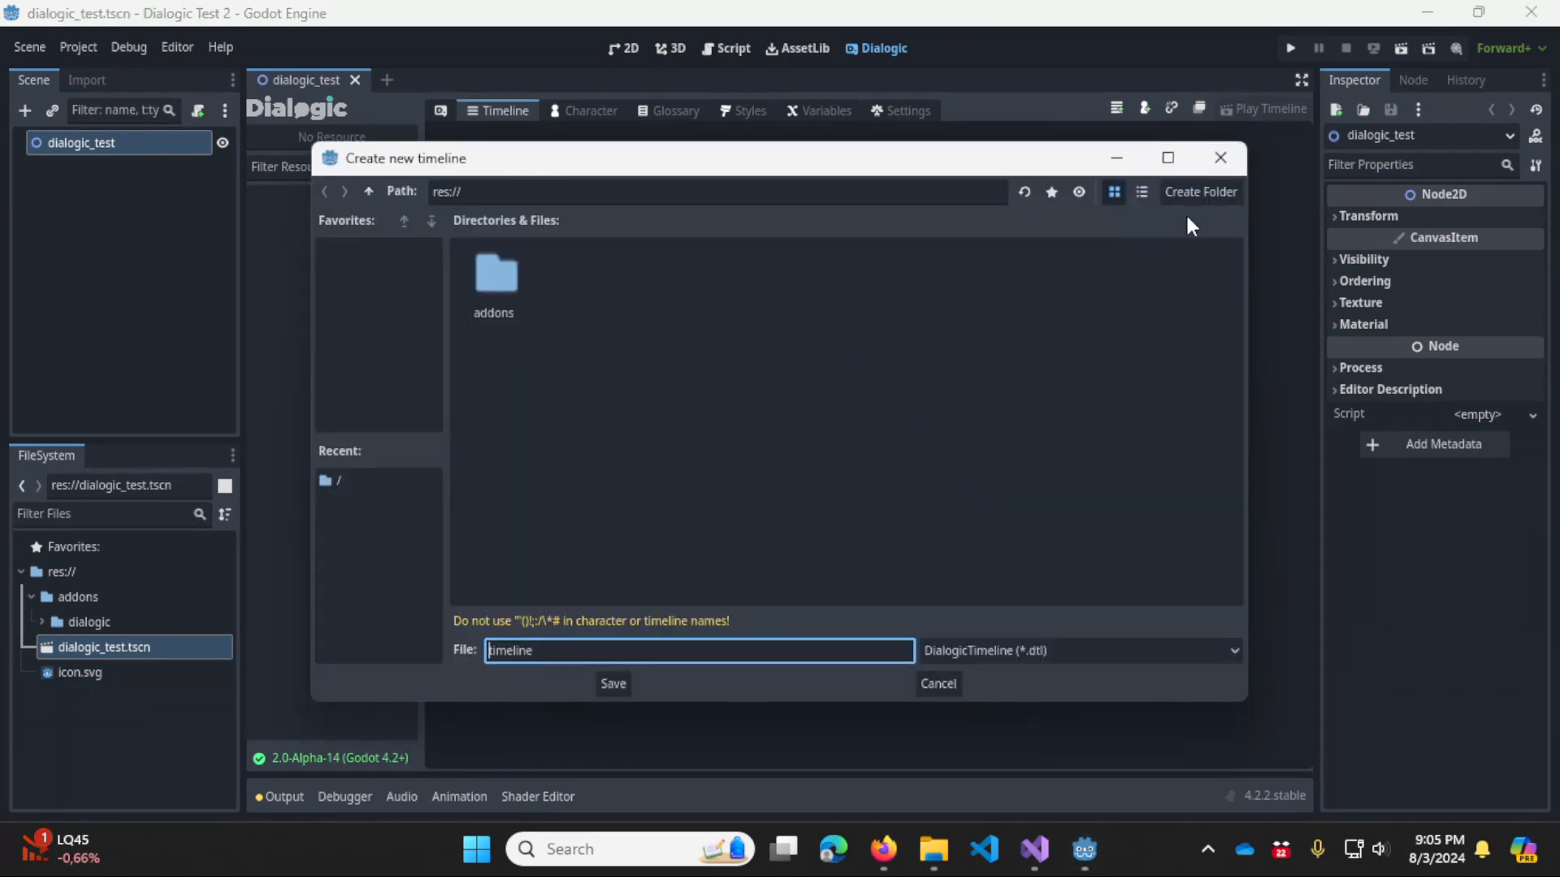
left_click(1201, 192)
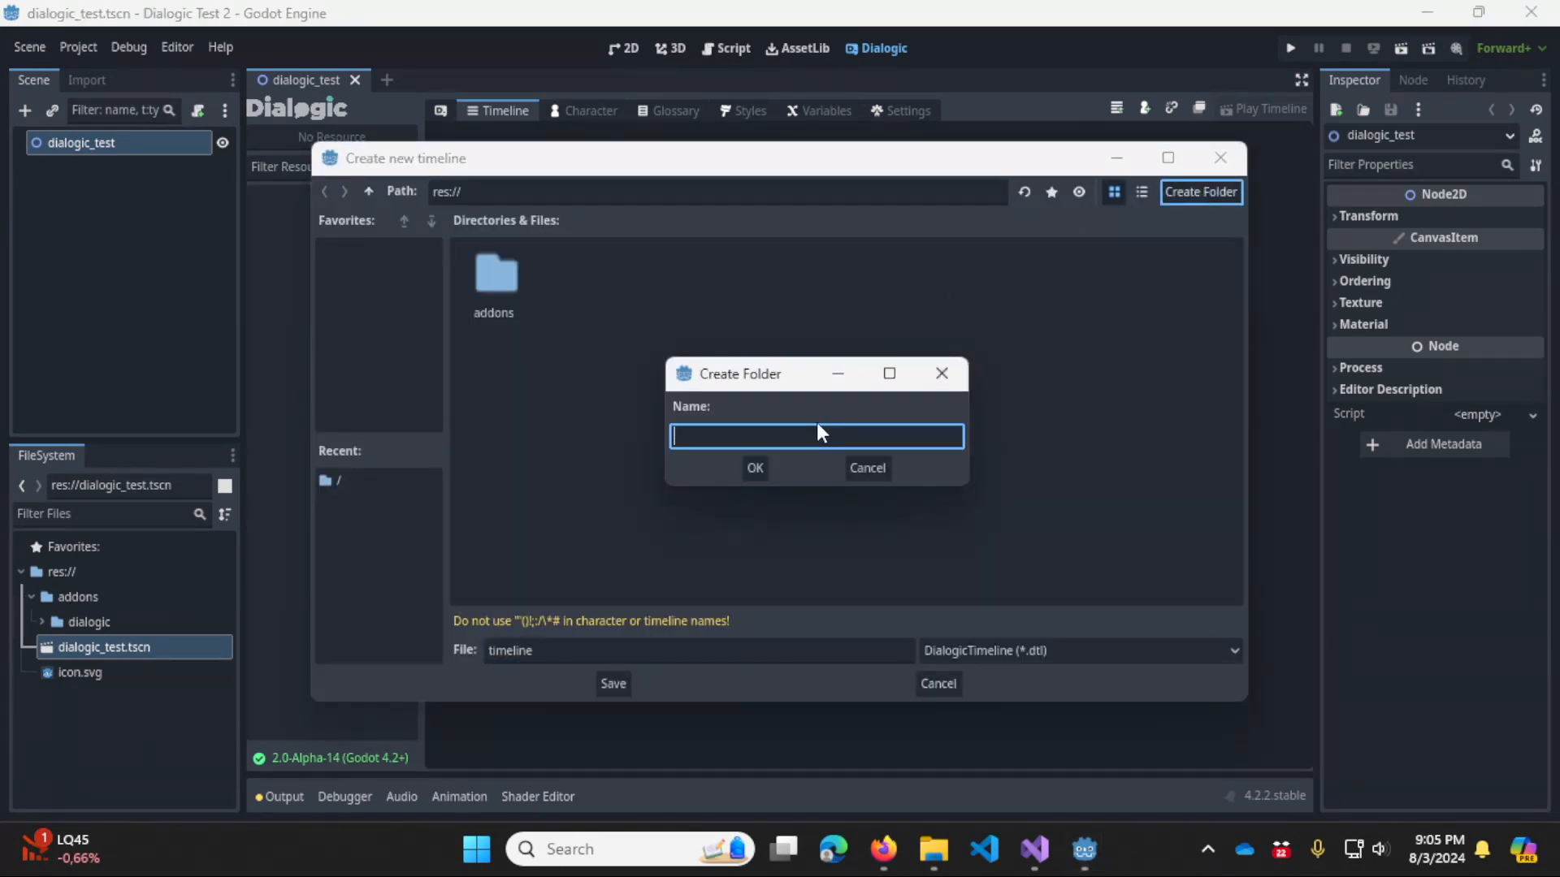
type("d_time")
key("BackSpace")
key("BackSpace")
key("BackSpace")
key("BackSpace")
type("timeline")
key("Return")
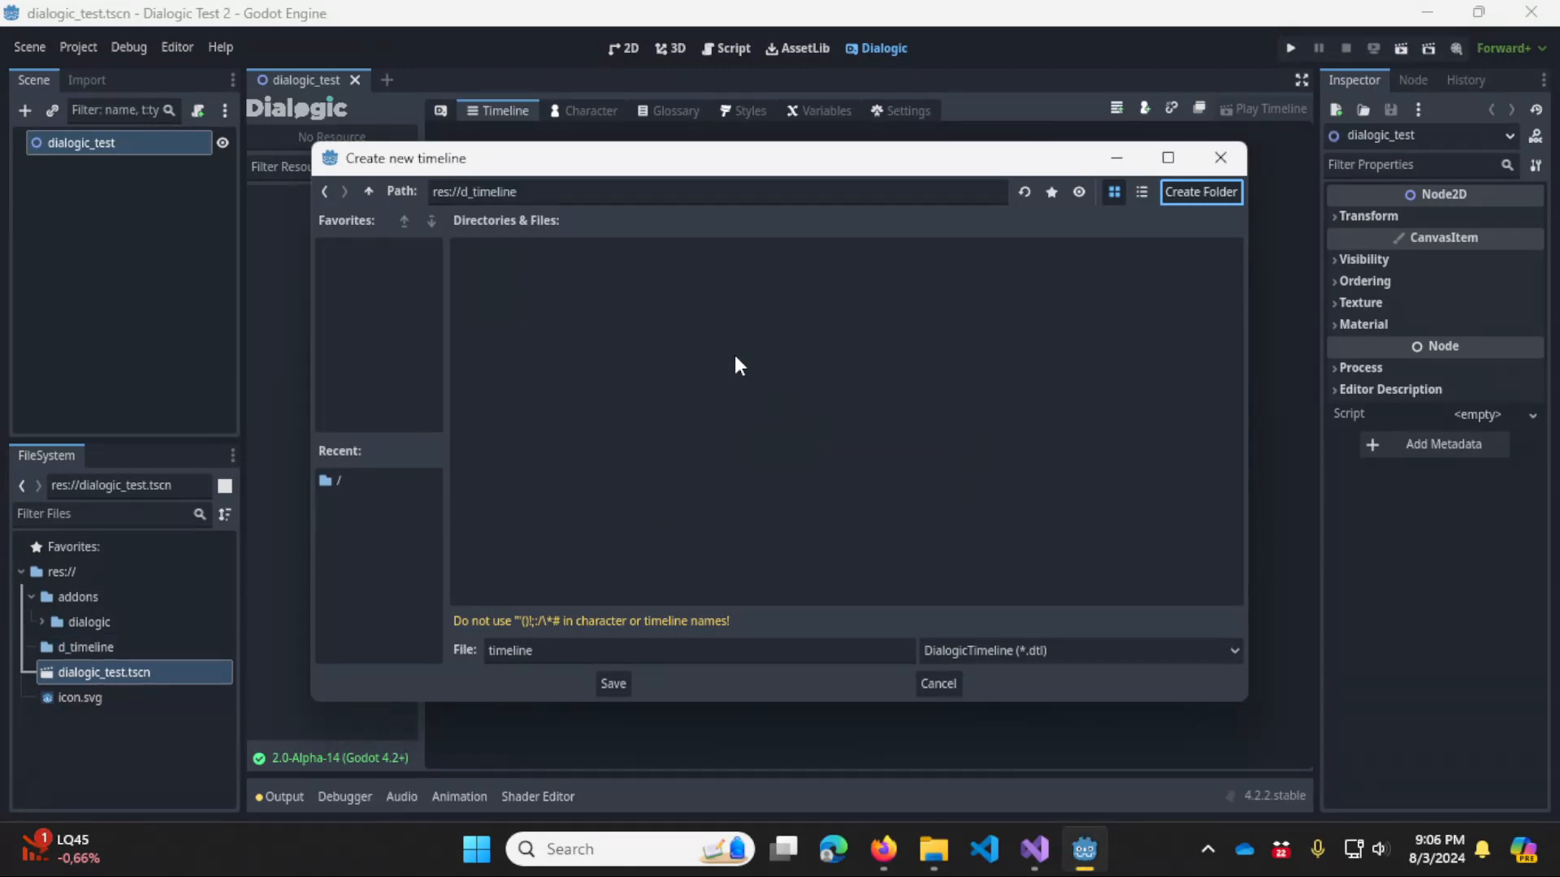
Name the new timeline scene1_1 and save it in the d_timeline folder.
left_click(608, 654)
double_click(611, 651)
type("sce")
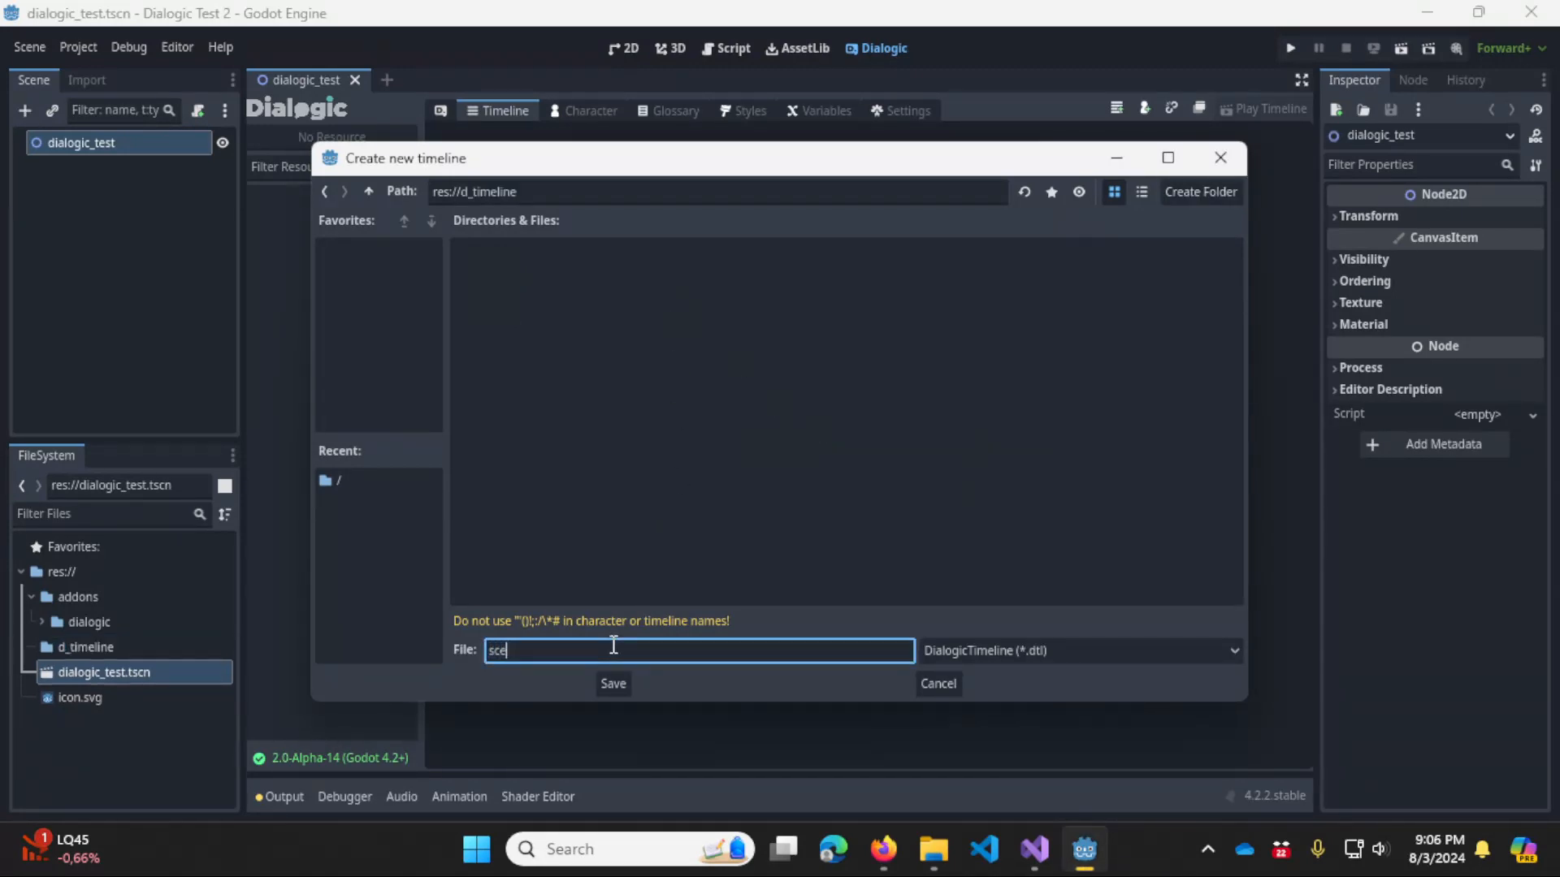
type("ne1_1")
key("Return")
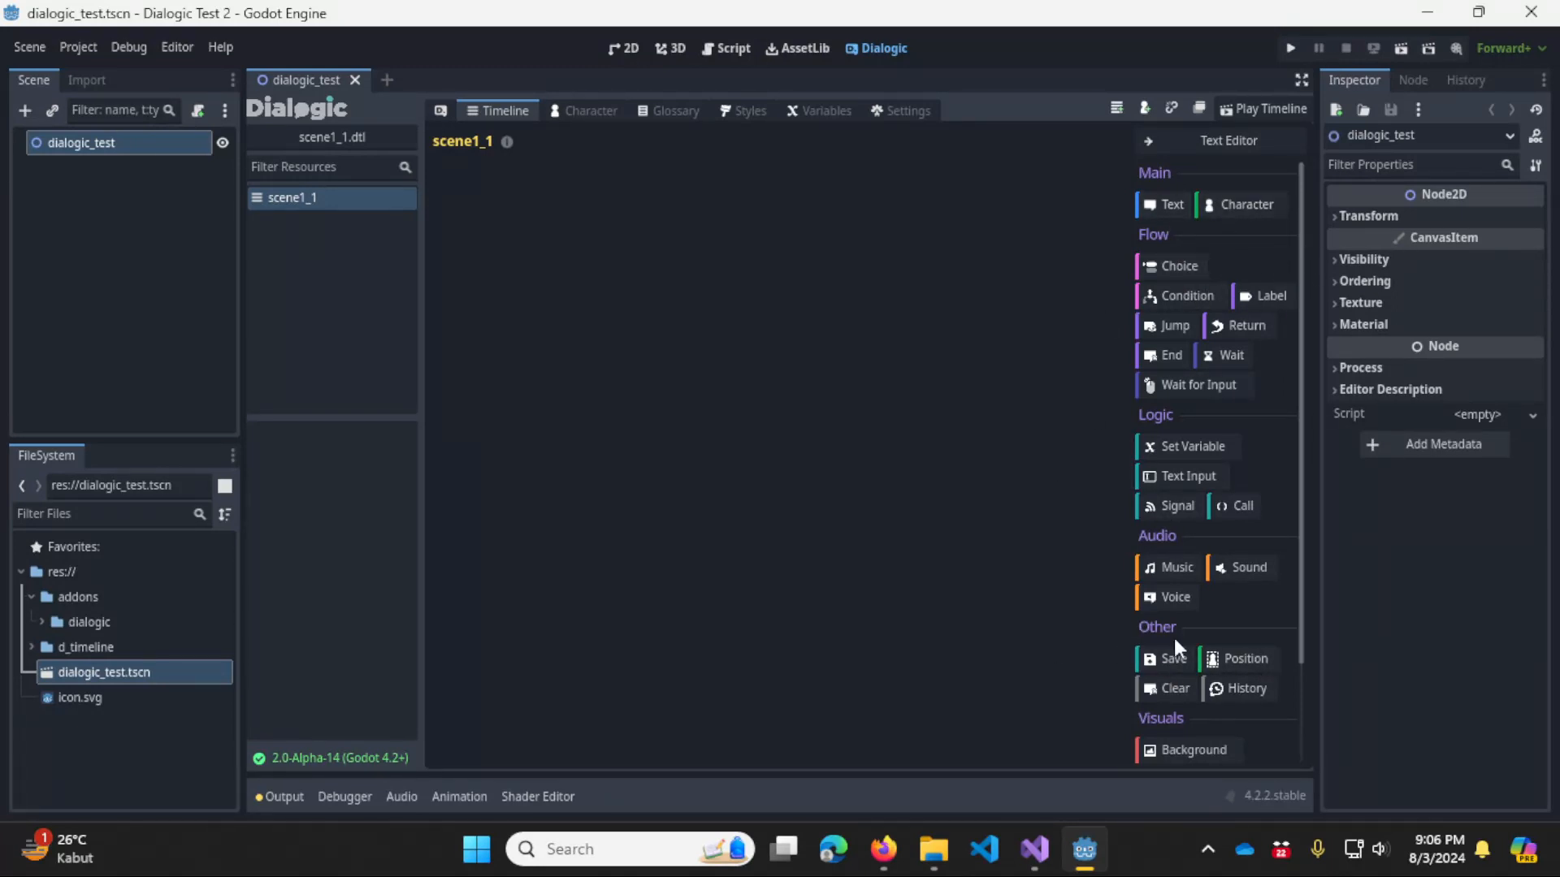
View the empty scene1_1 timeline in the text editor and return to the visual editor.
left_click(1162, 138)
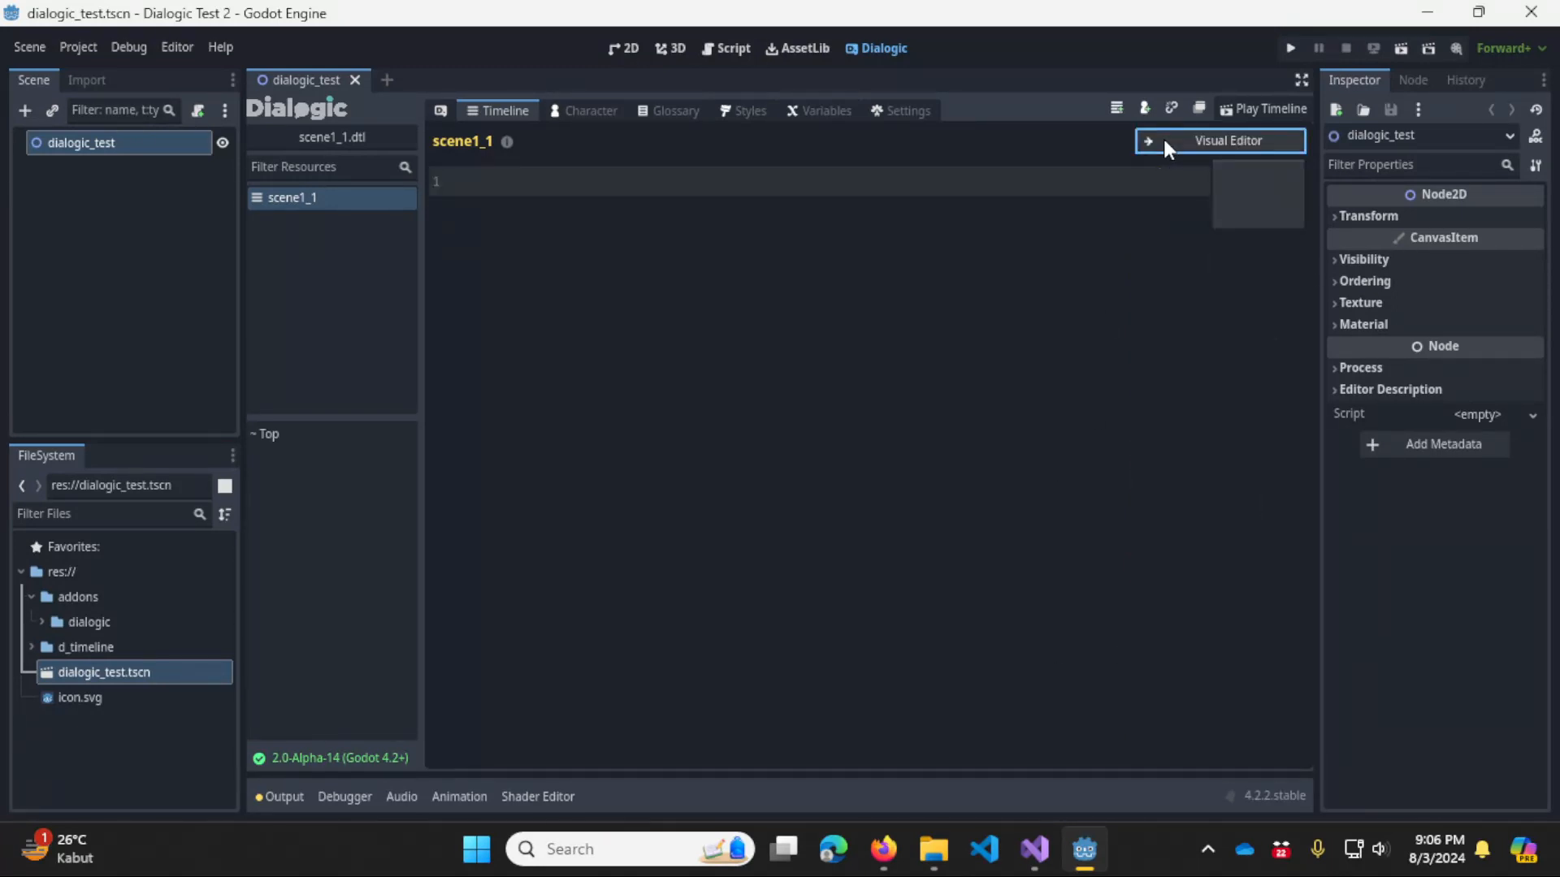
left_click(507, 195)
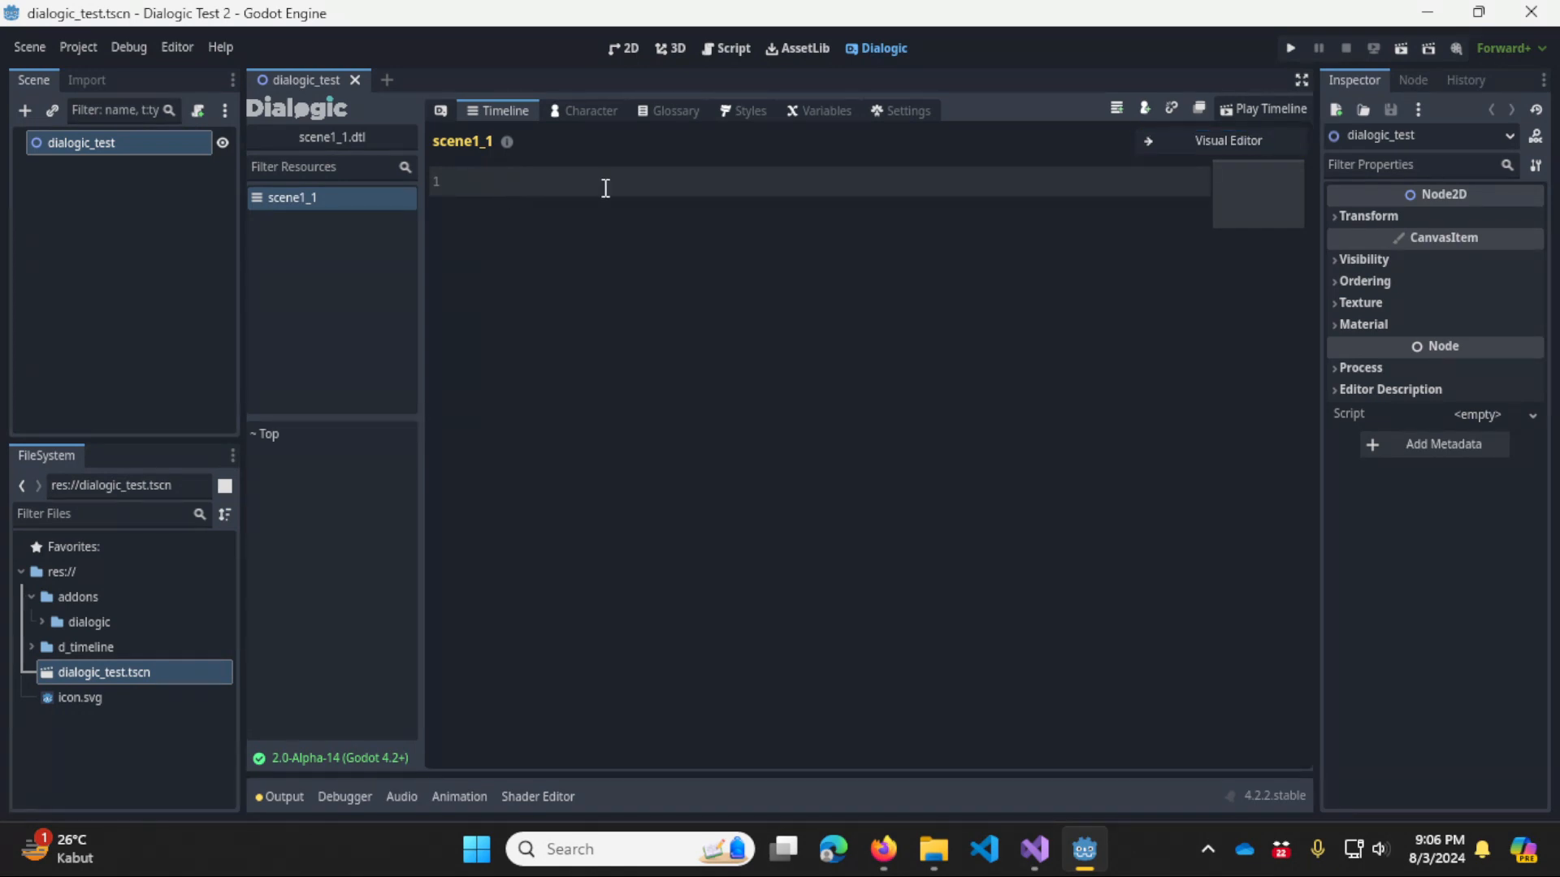
left_click(1199, 148)
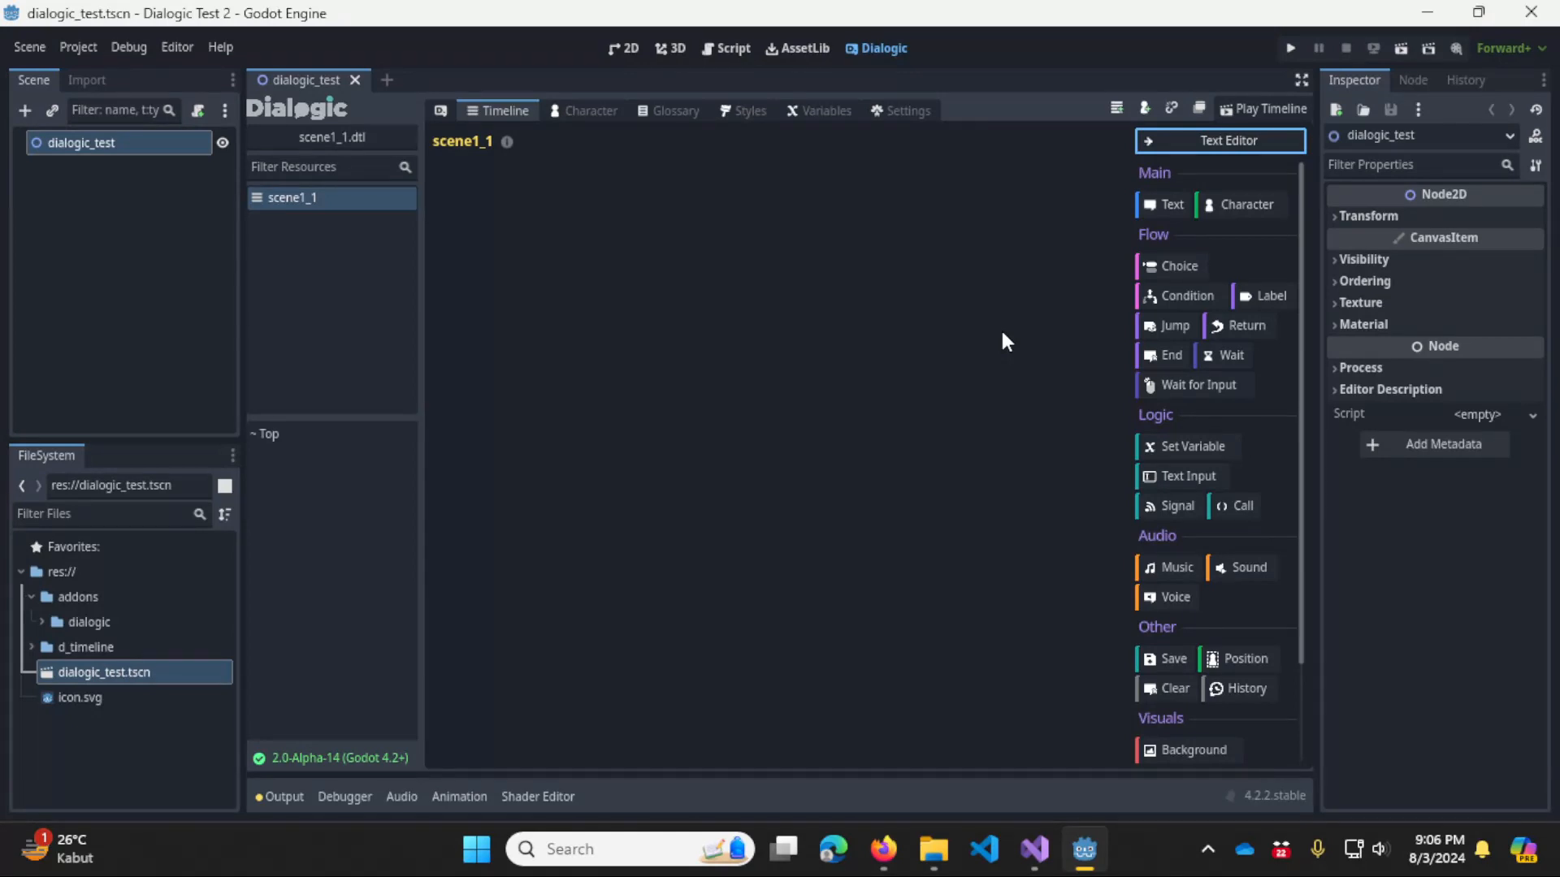
Add a Text event reading "hello dialogic" to the timeline, check it in the text editor and return to the visual editor.
left_click(1158, 204)
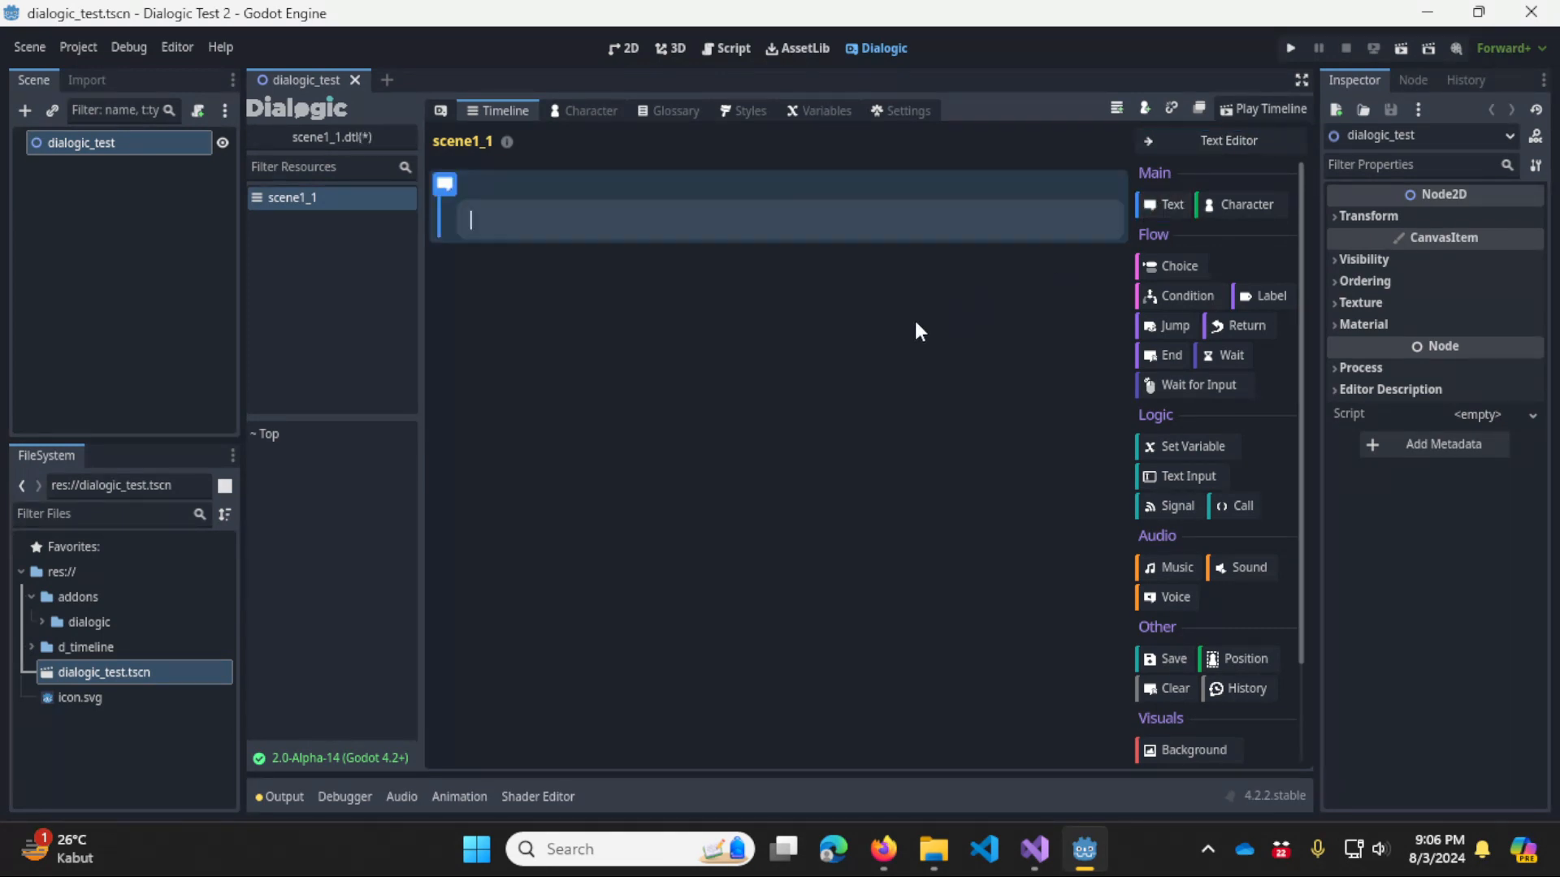
type("hello dialogic")
left_click(1246, 143)
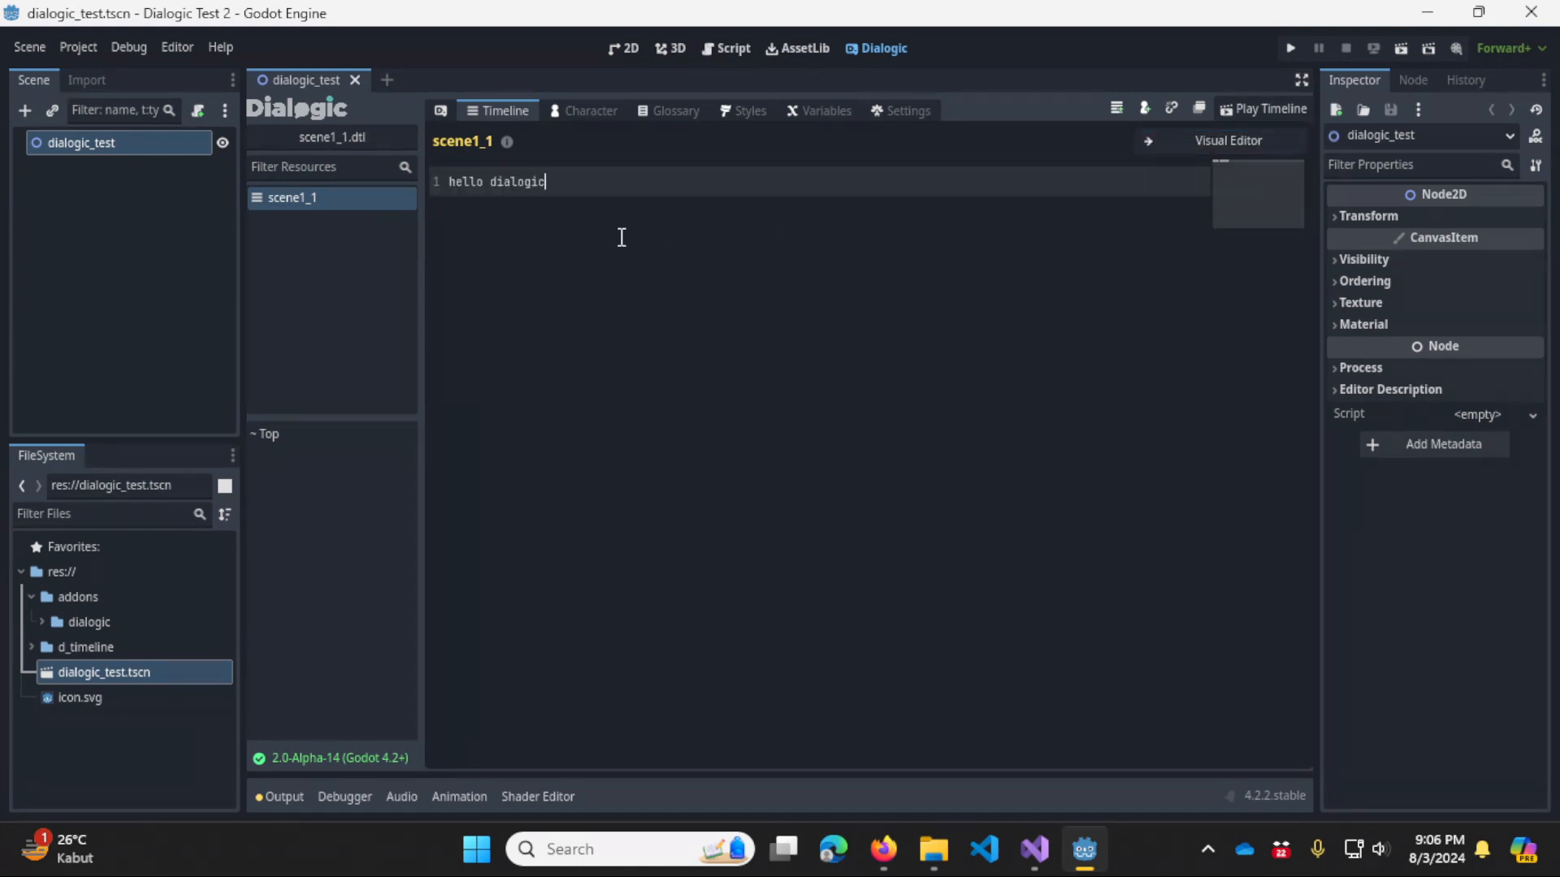
left_click(1170, 140)
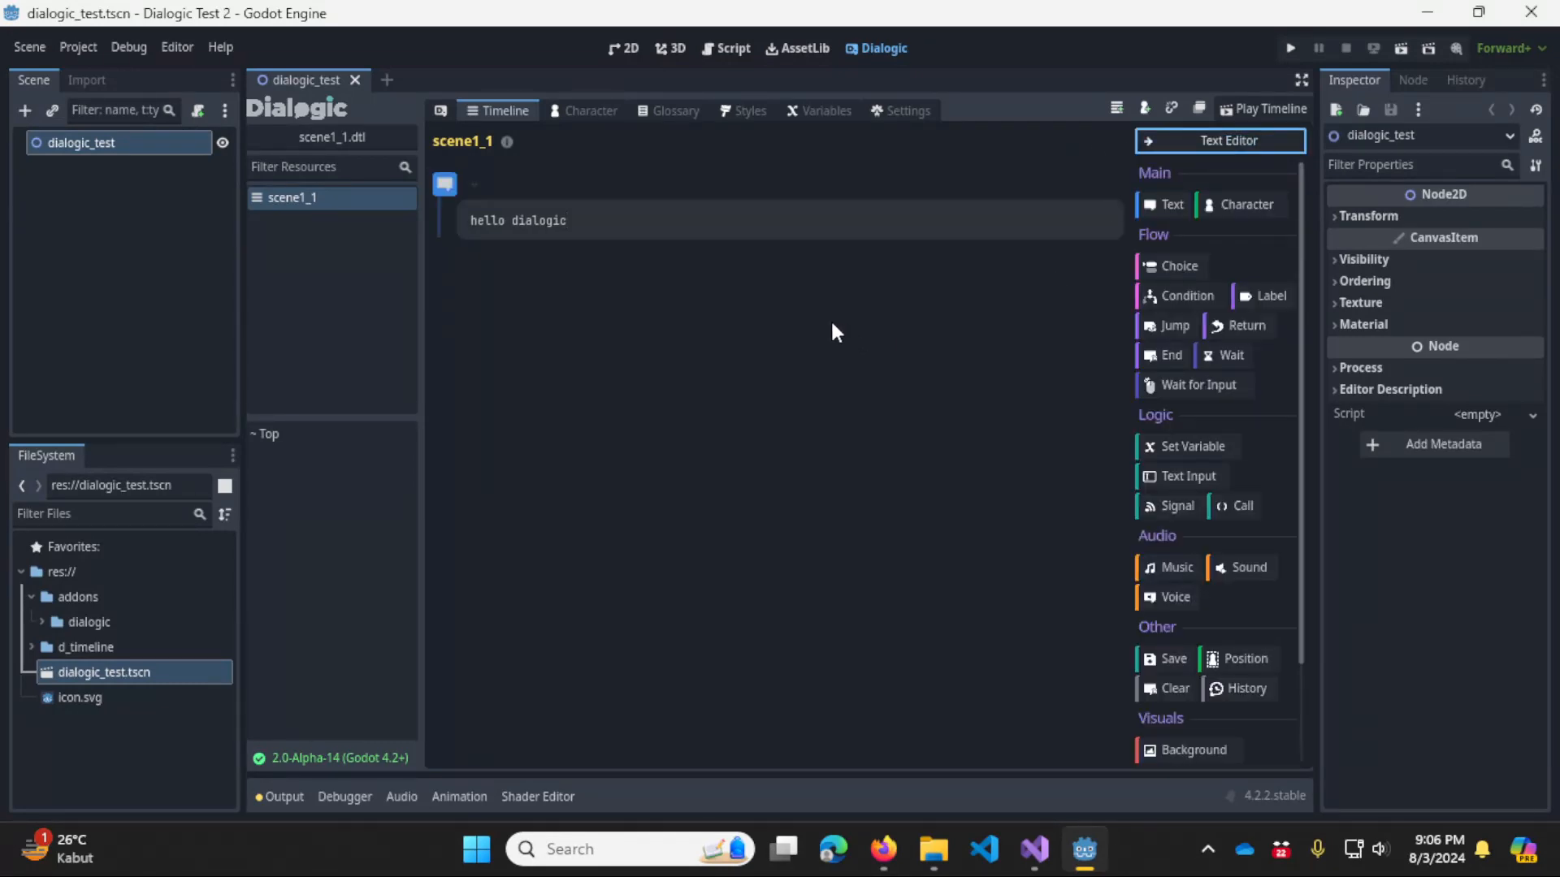
Add a second Text event reading "hello dunia", check both lines in the text editor and return to the visual editor.
left_click(1167, 204)
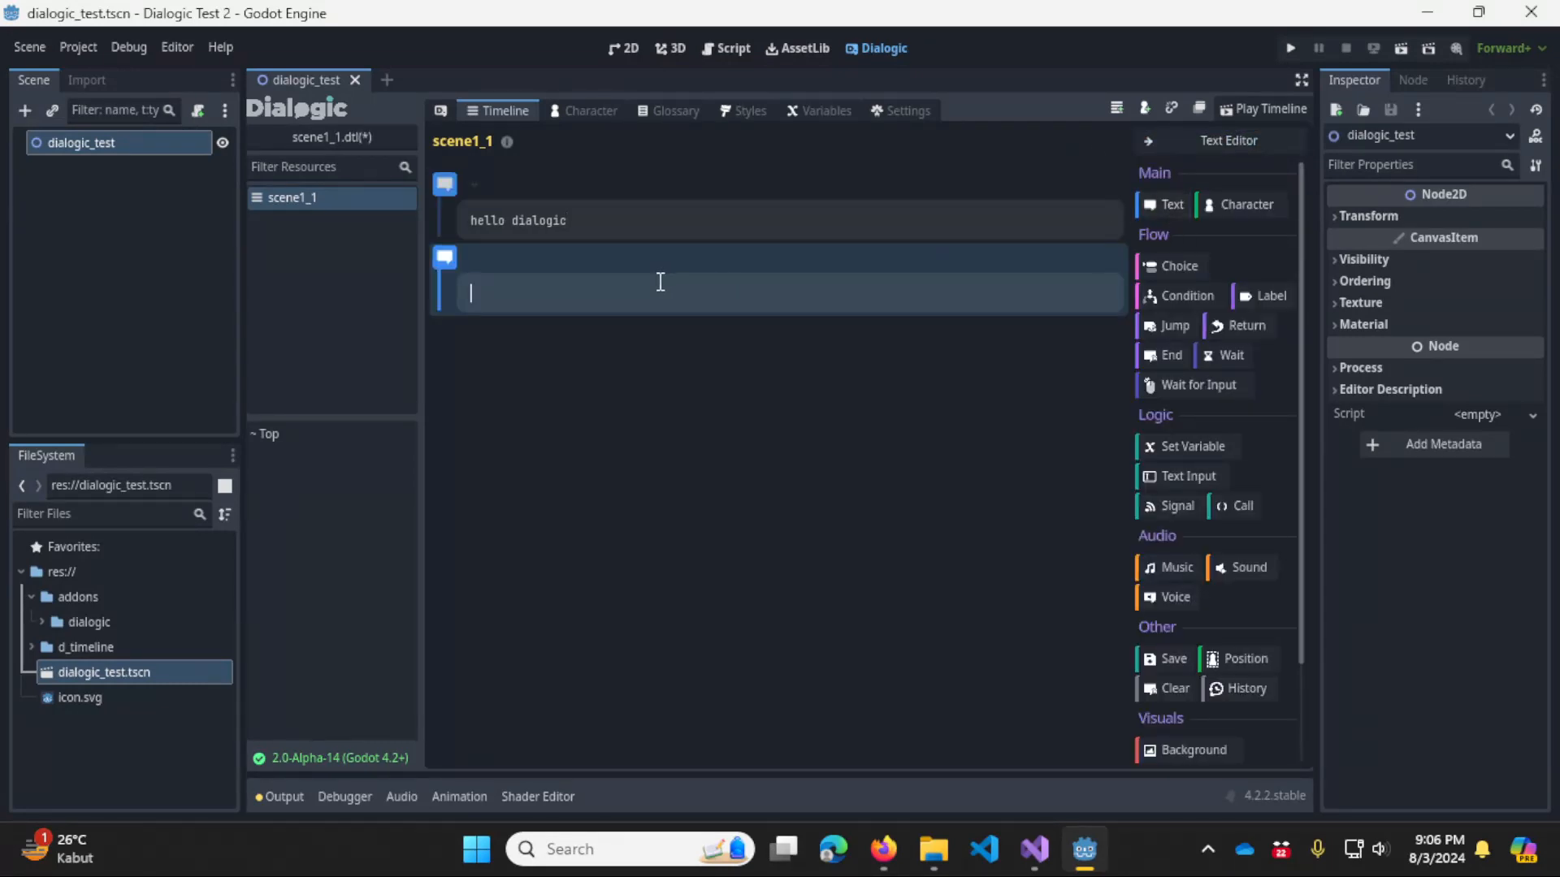
type("hello dunia")
left_click(1273, 138)
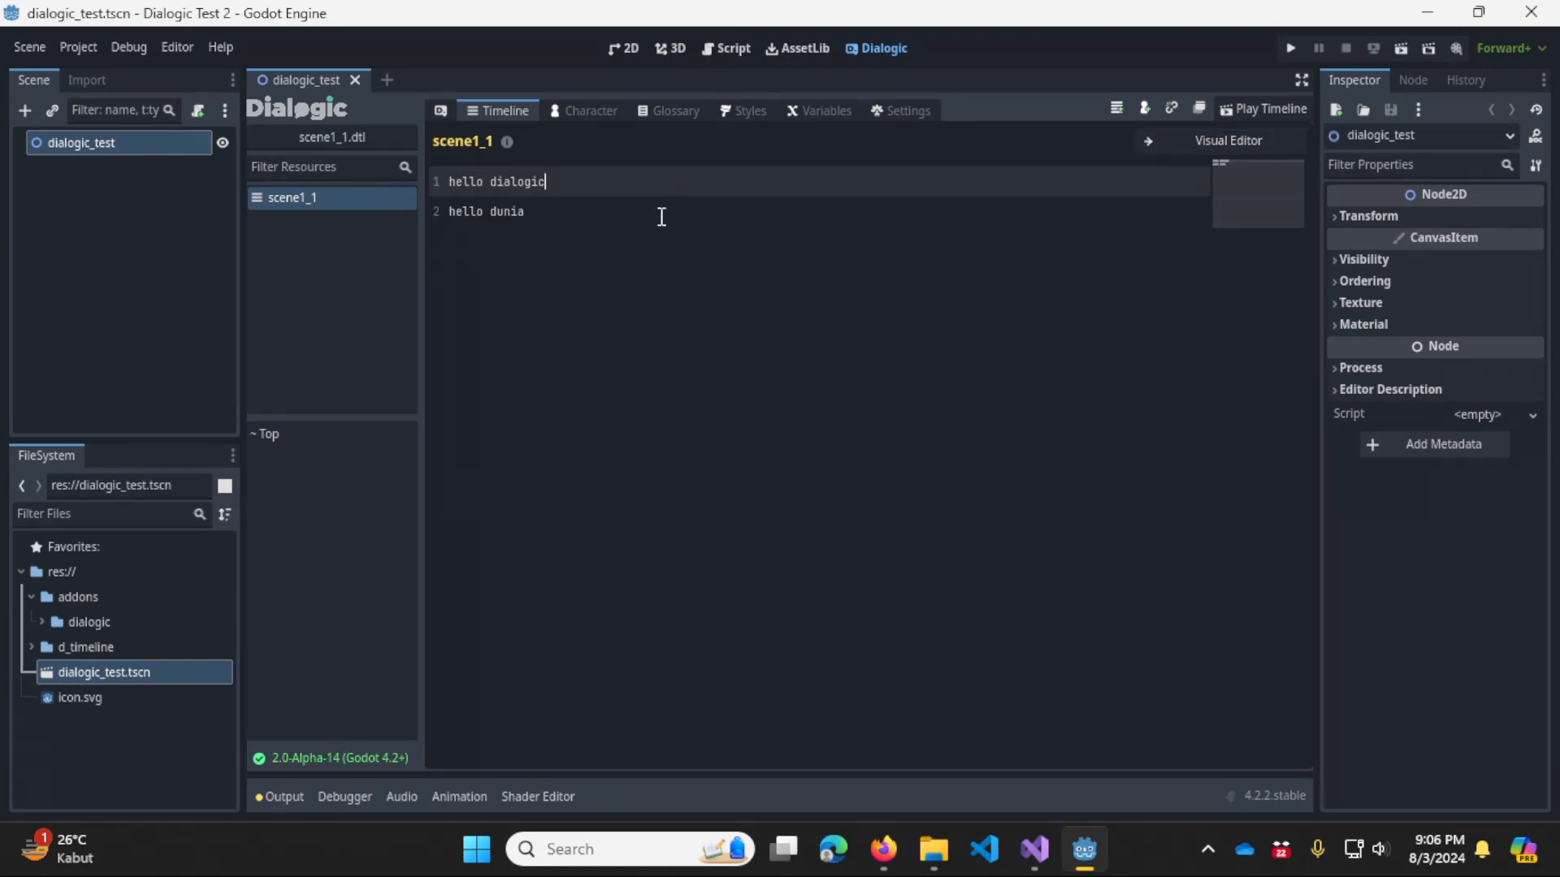
left_click(641, 242)
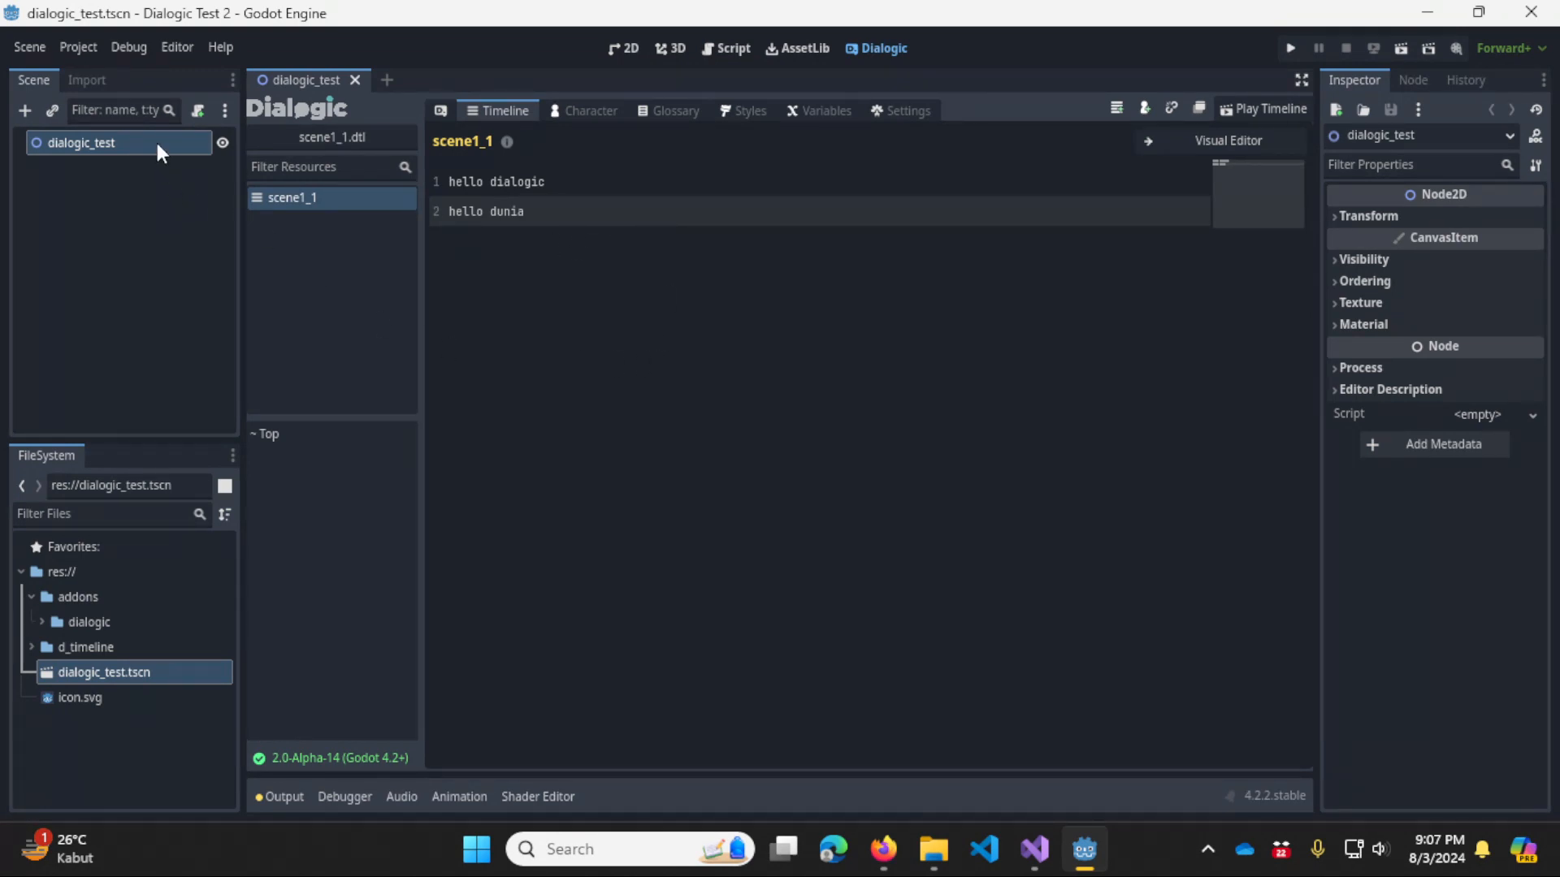
left_click(1221, 139)
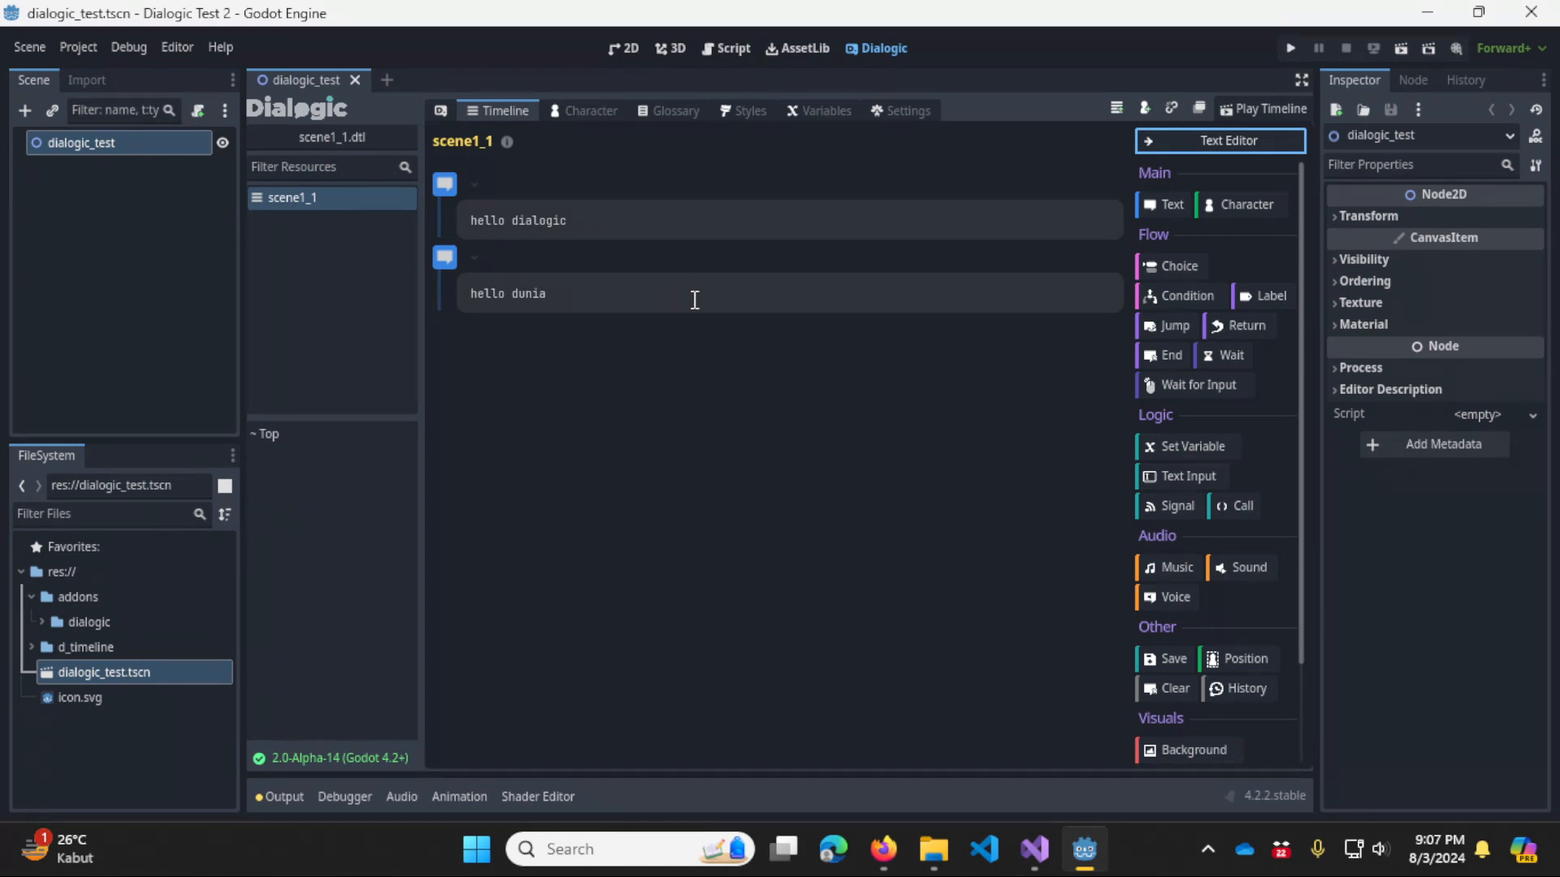
Attach a new GDScript file dialogic_test.gd with the default Node template to the dialogic_test root node.
right_click(144, 143)
left_click(279, 295)
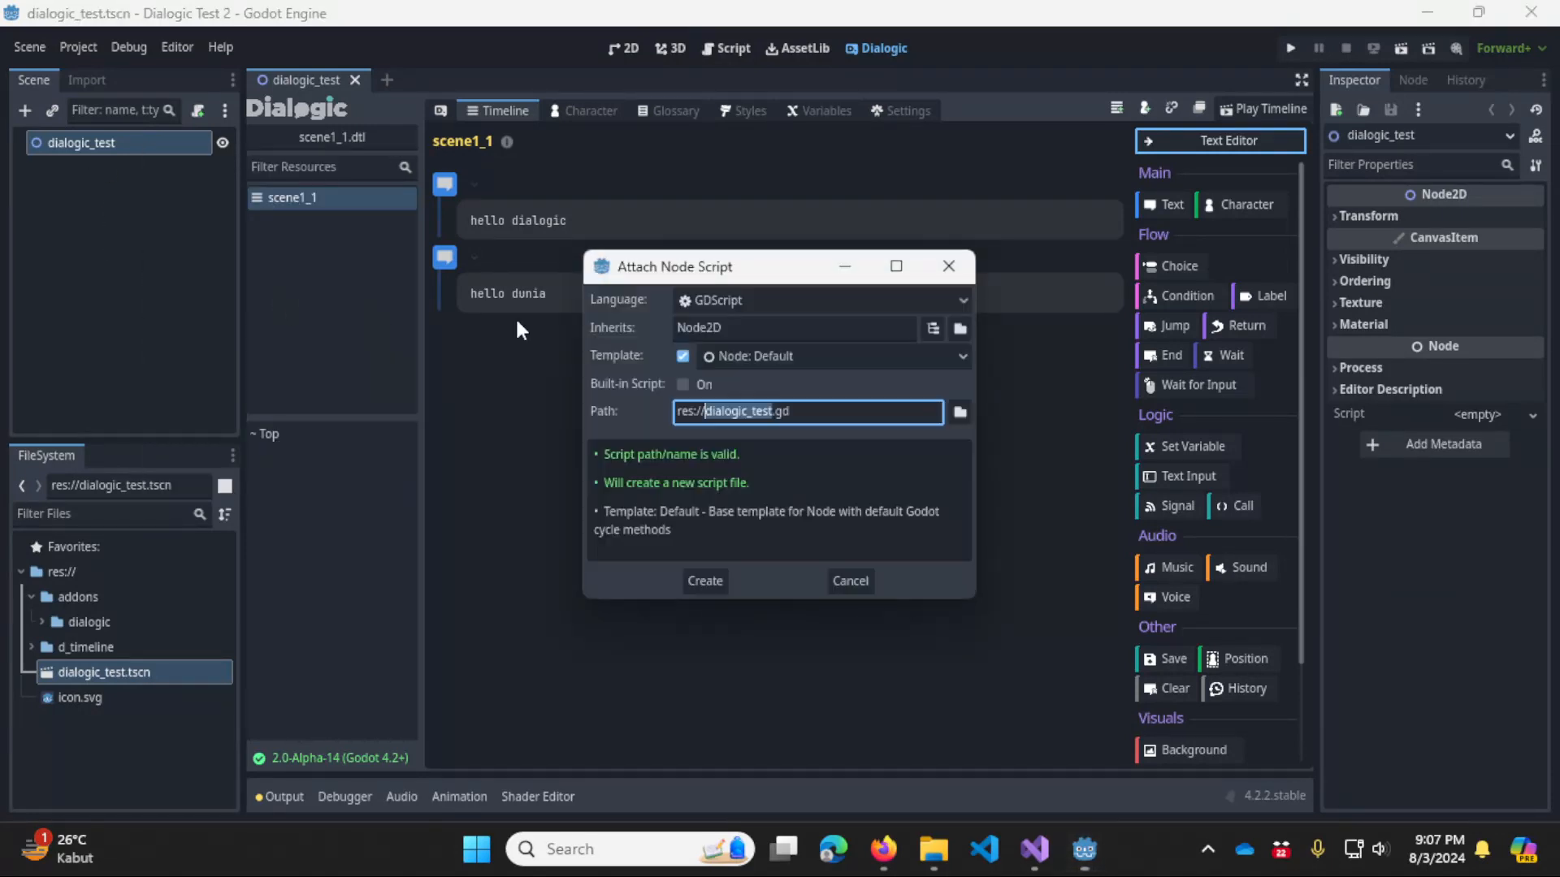
left_click(695, 582)
Add the line Dialogic.start("scene1_1") at the start of the _ready function and save the script.
left_click(658, 345)
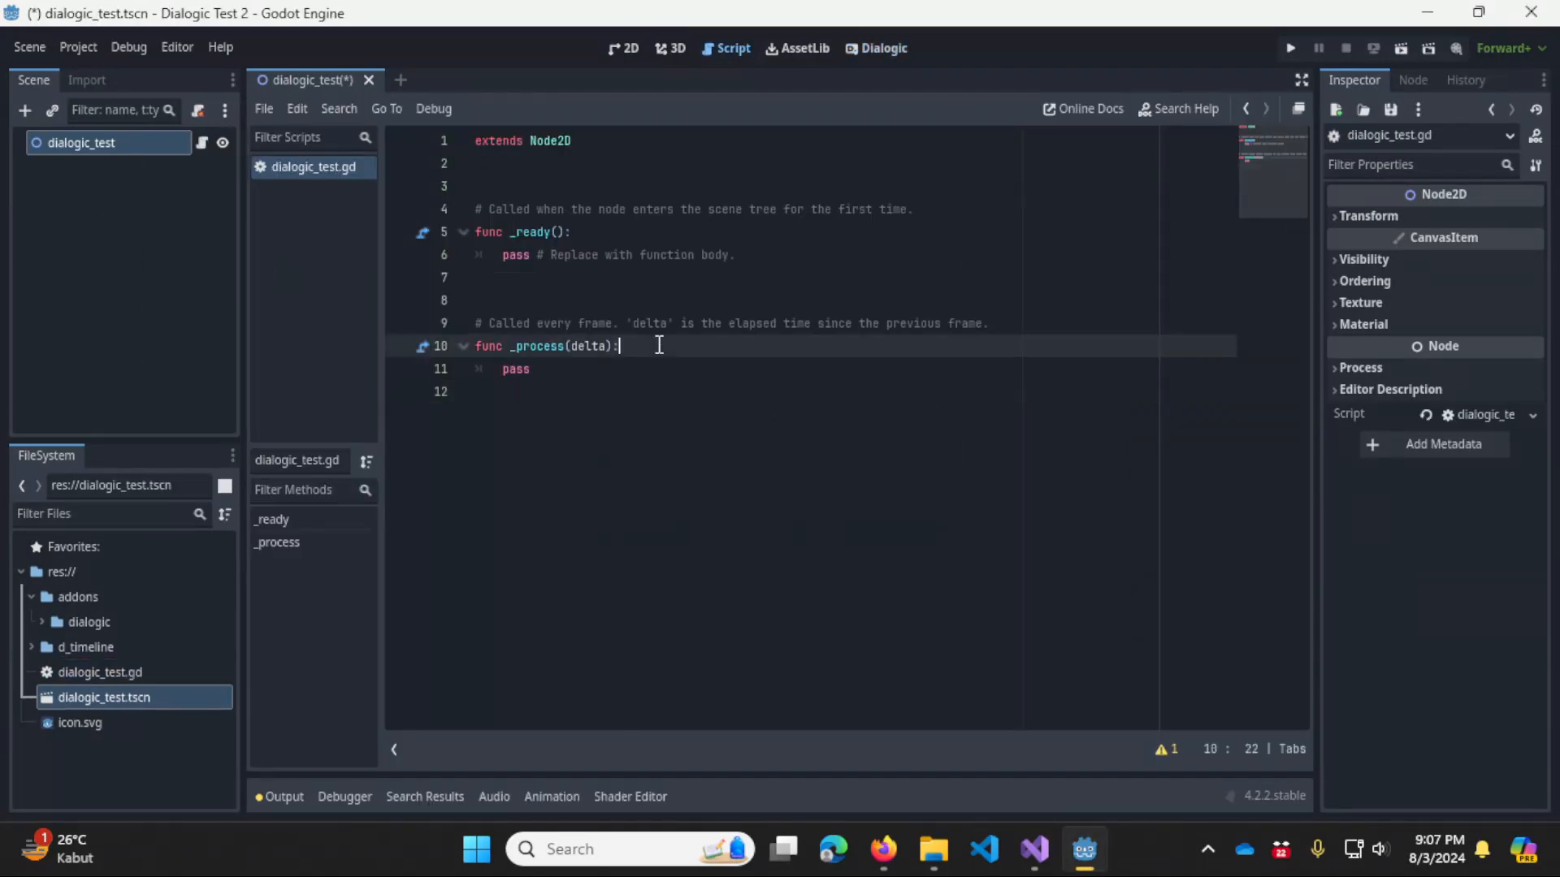
scroll(723, 409, "up", 3, "ctrl")
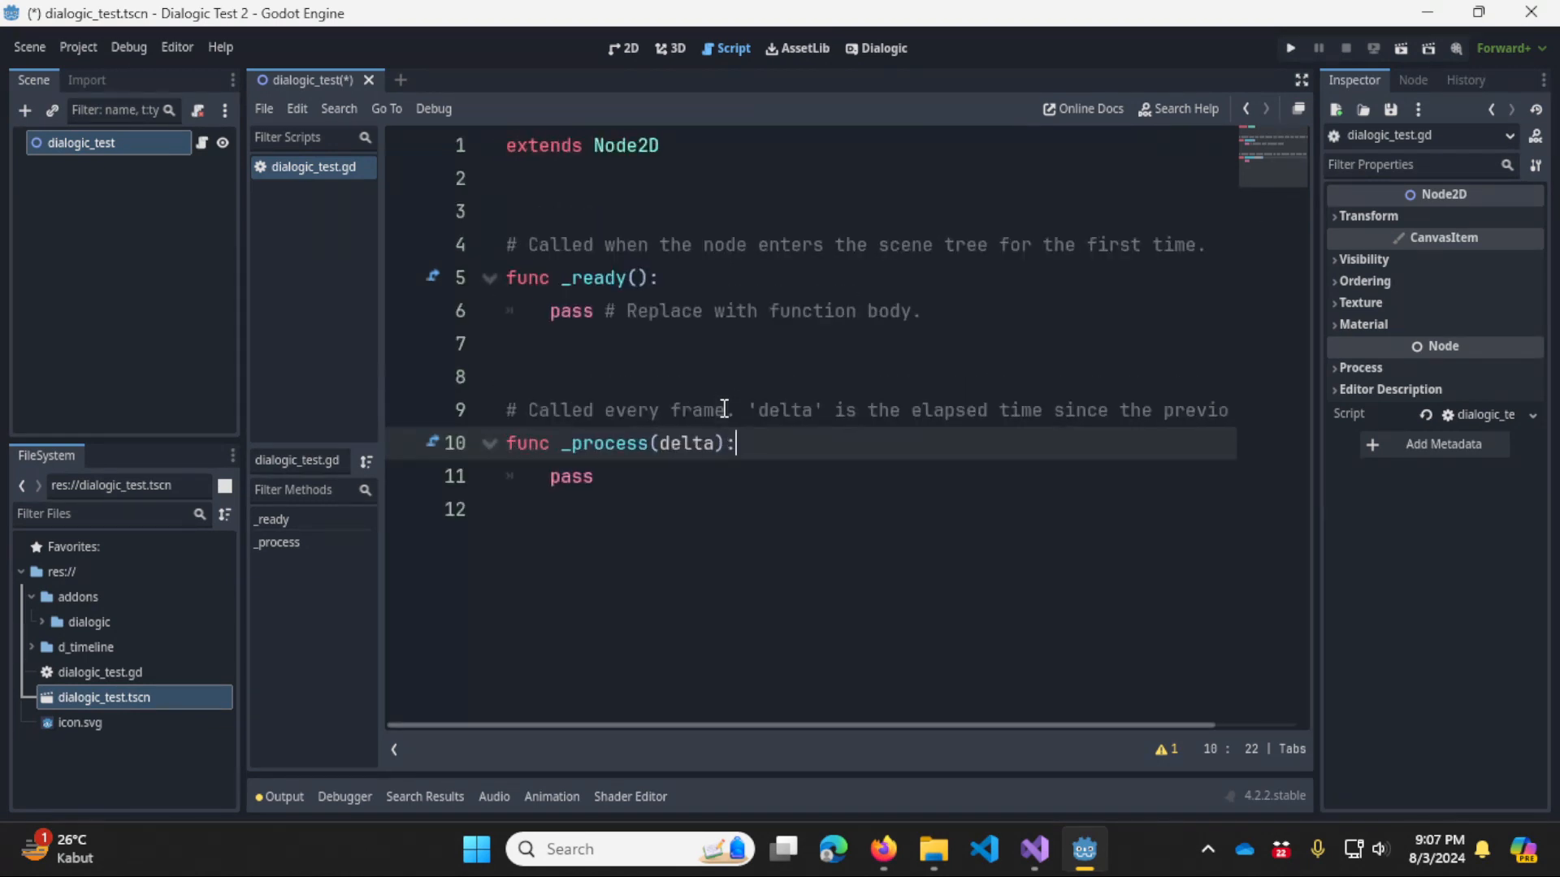
left_click(729, 273)
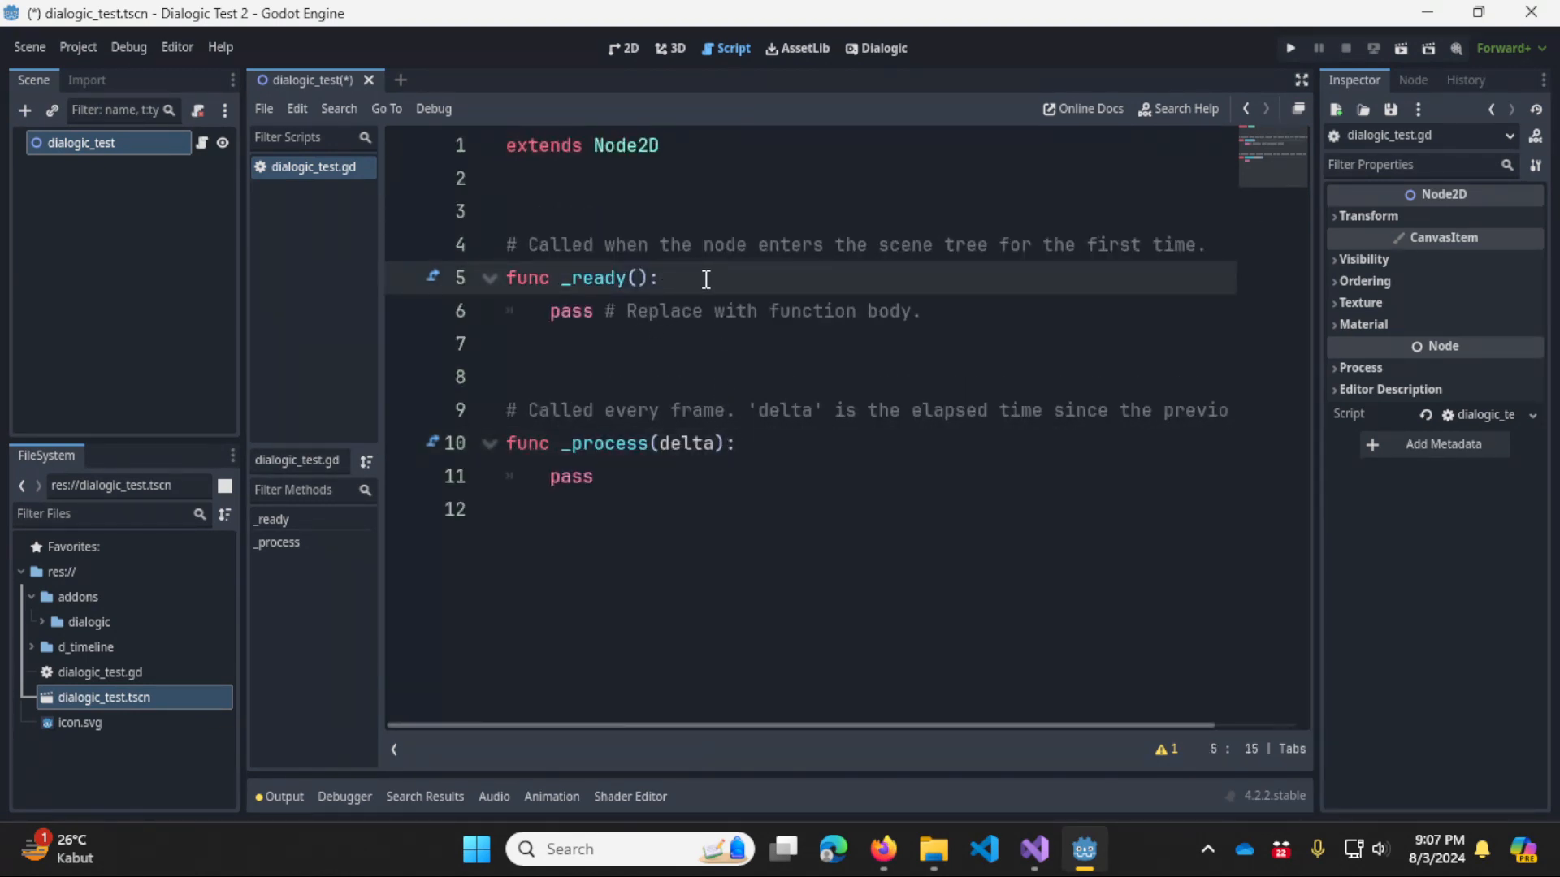
key("Return")
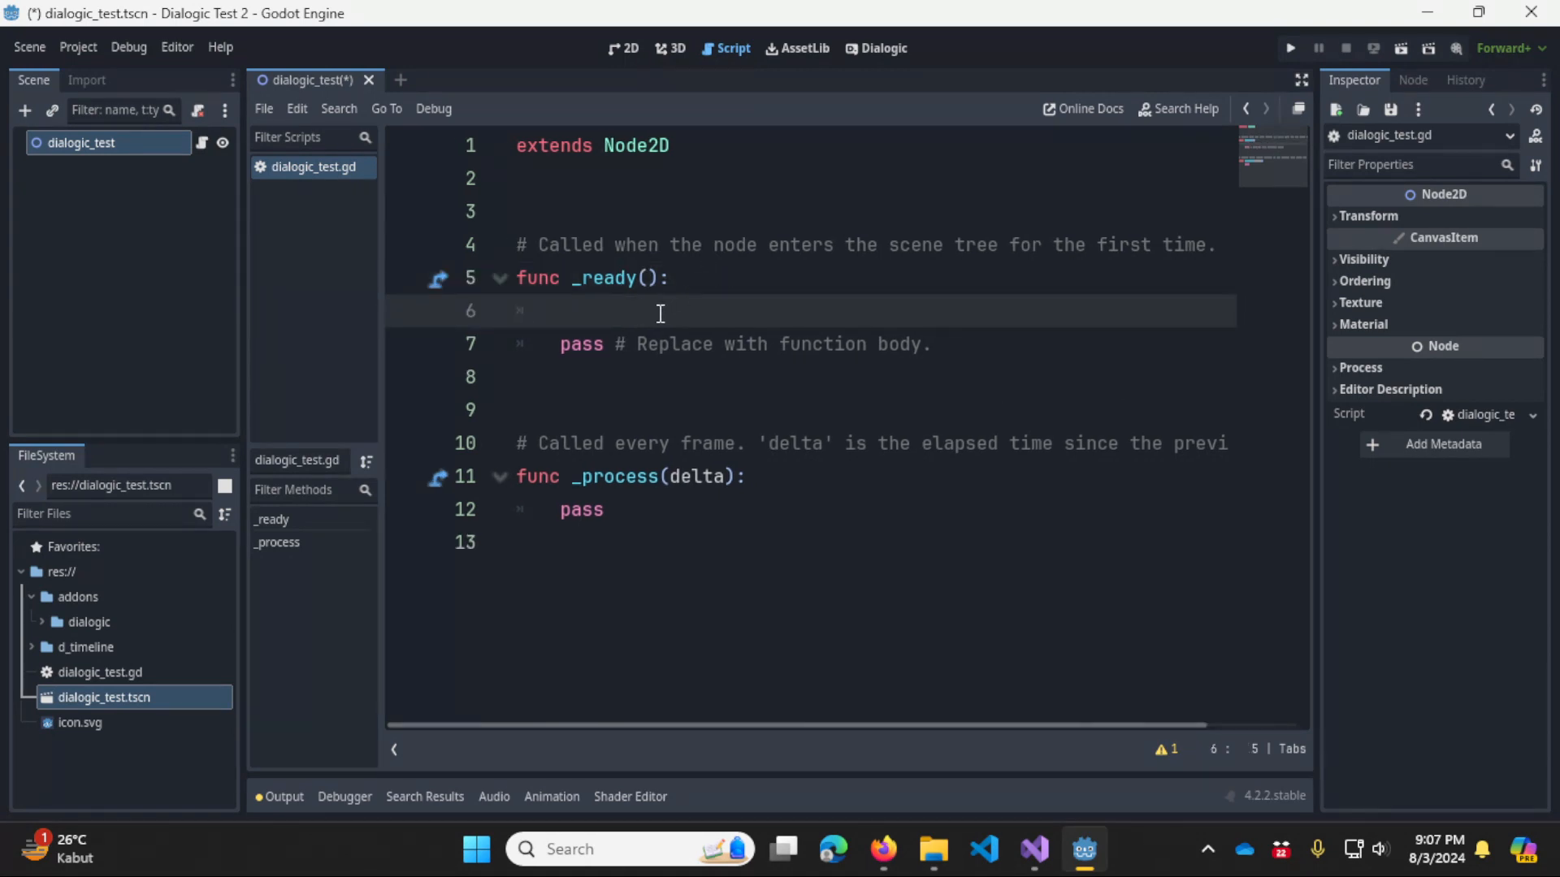
type("Dialogic")
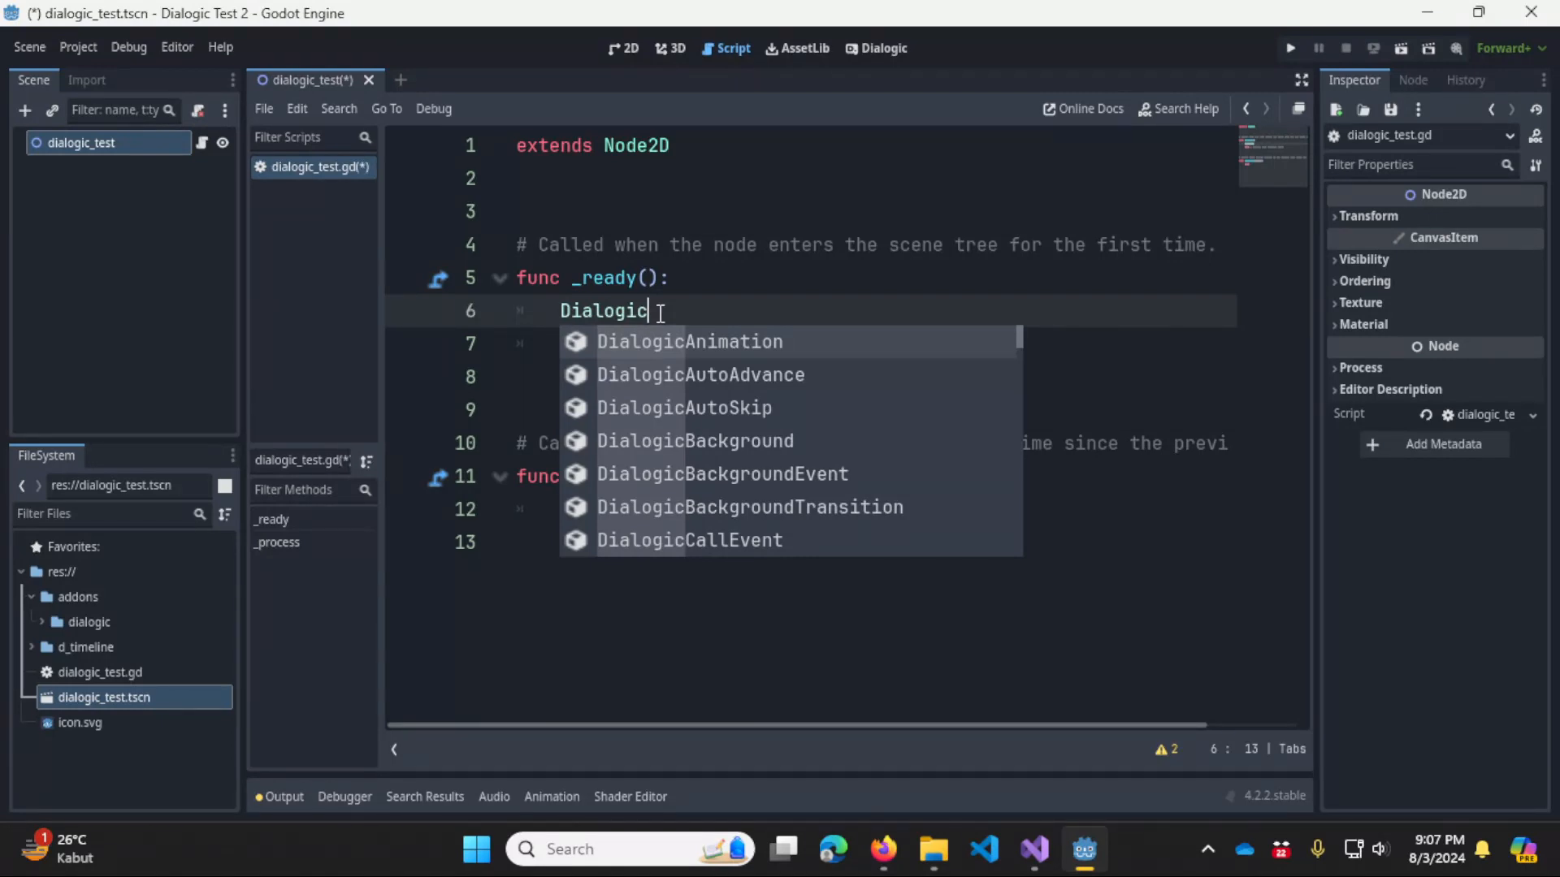
type(".start")
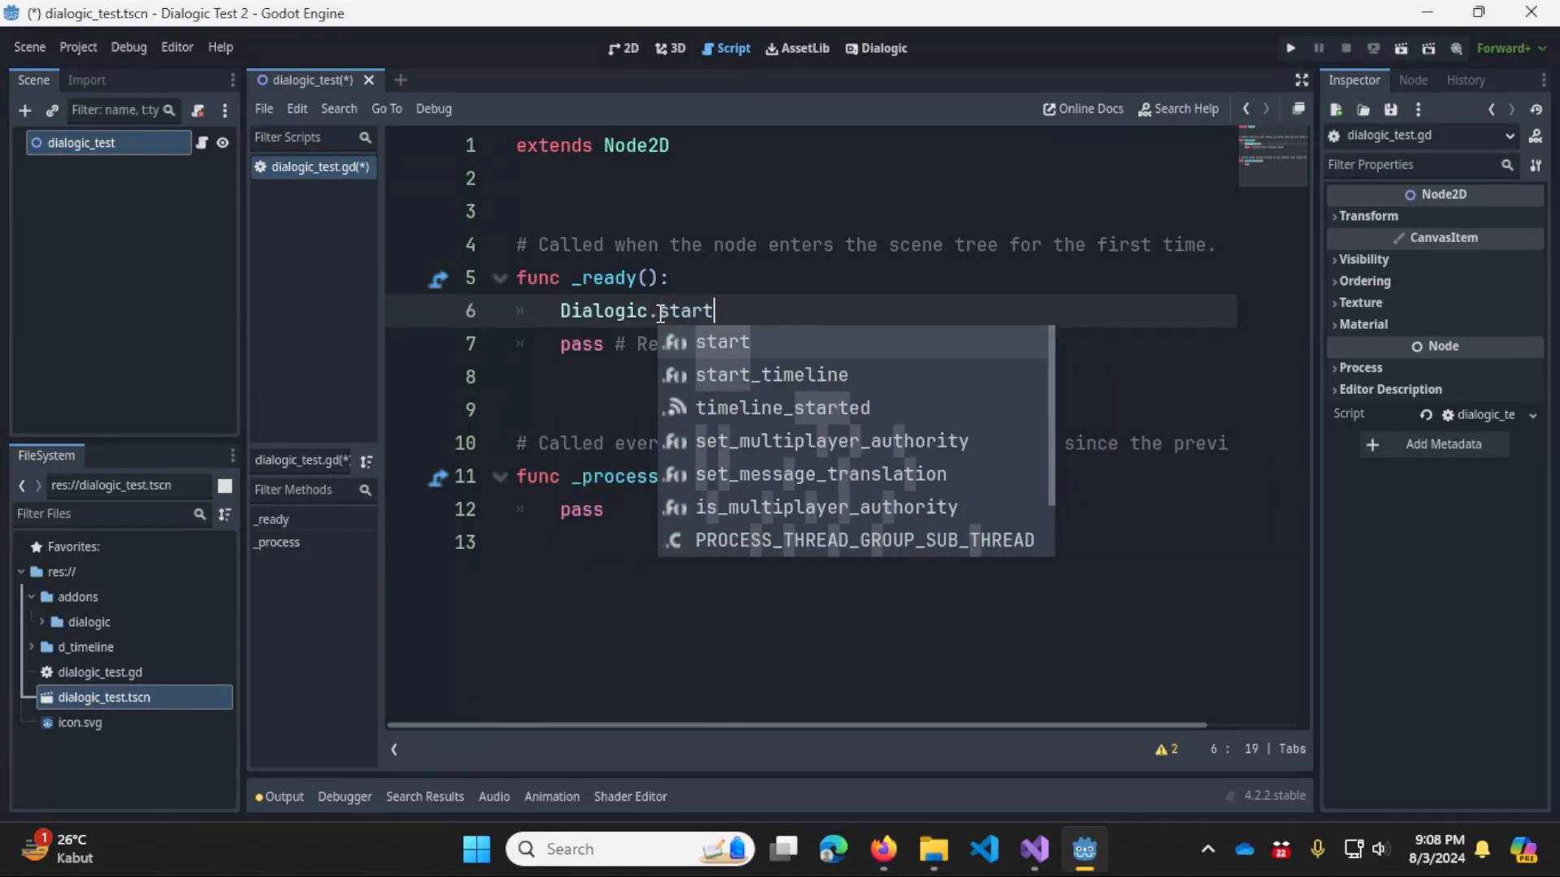
key("Return")
type("\"sce")
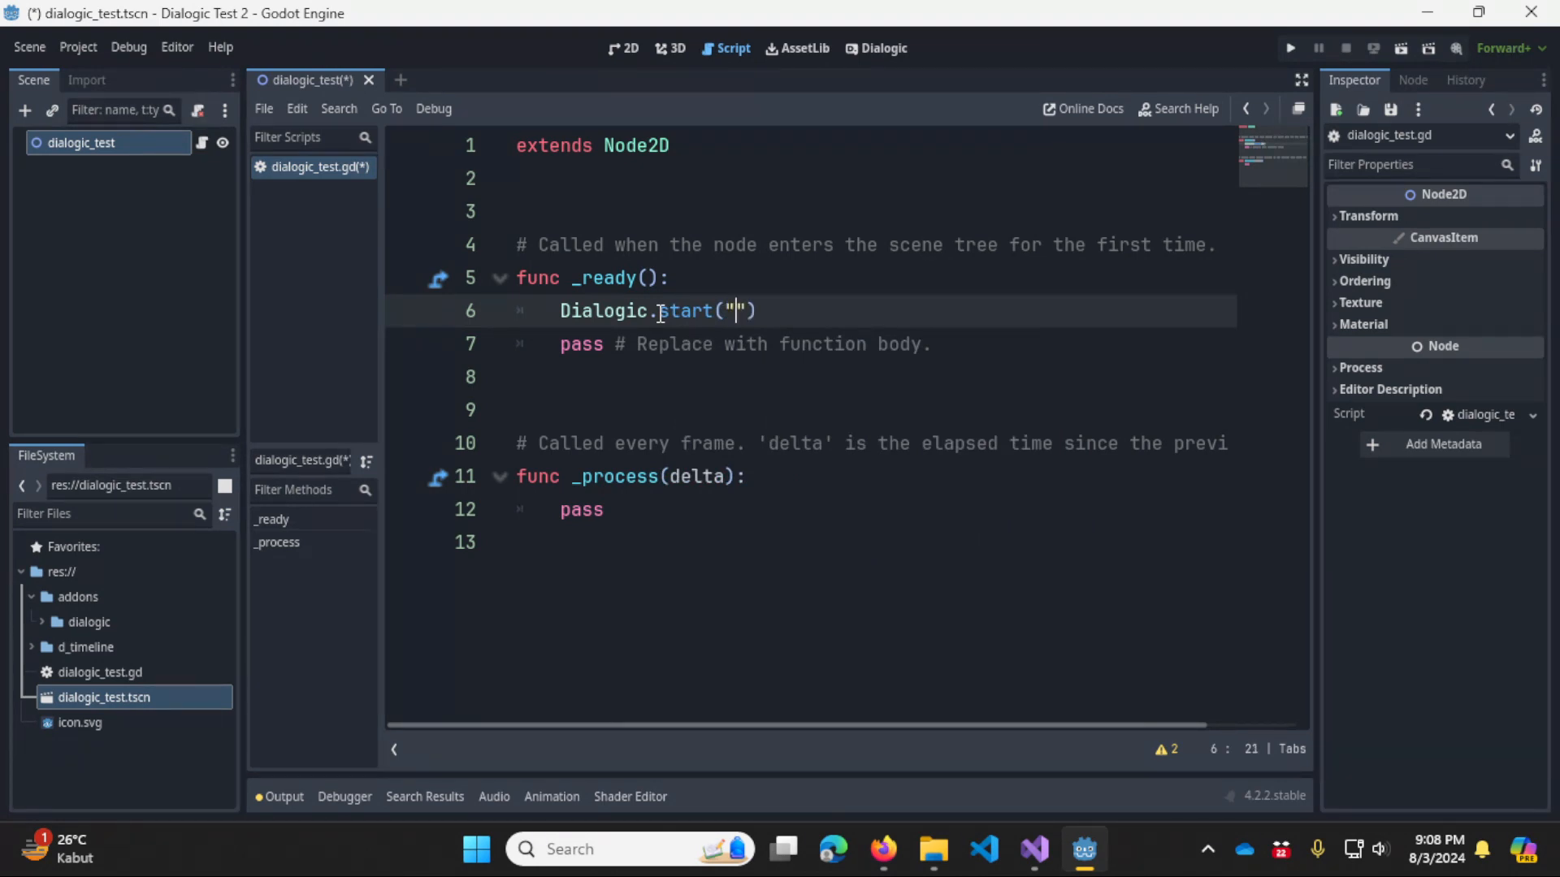
type("ne1_1")
key("ctrl+s")
left_click(908, 311)
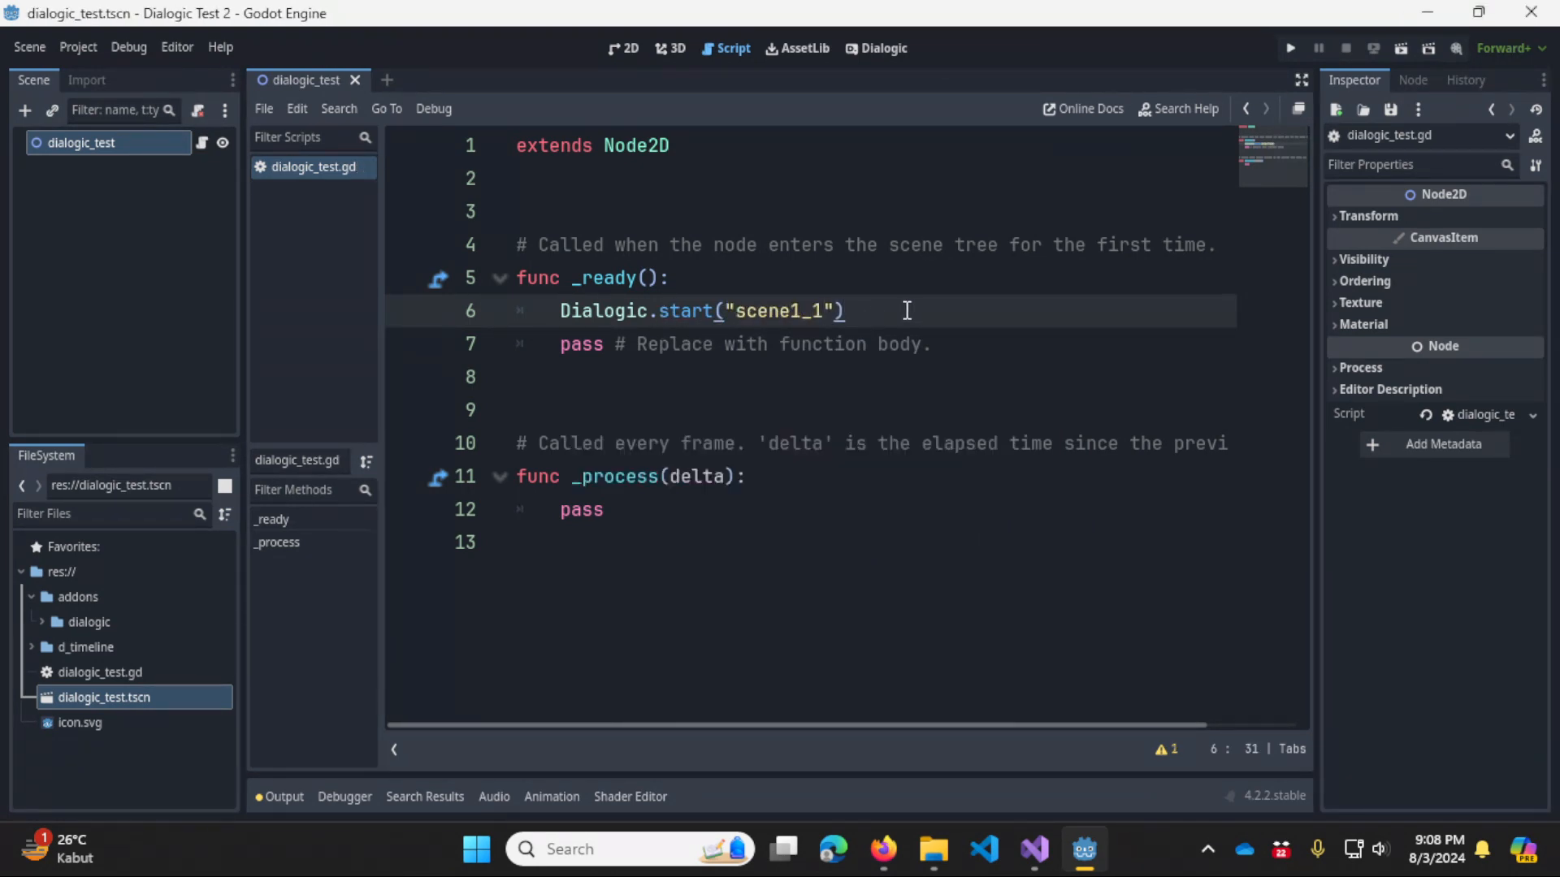
Run the project with the current scene as its main scene and advance through both dialogue lines.
left_click(1290, 48)
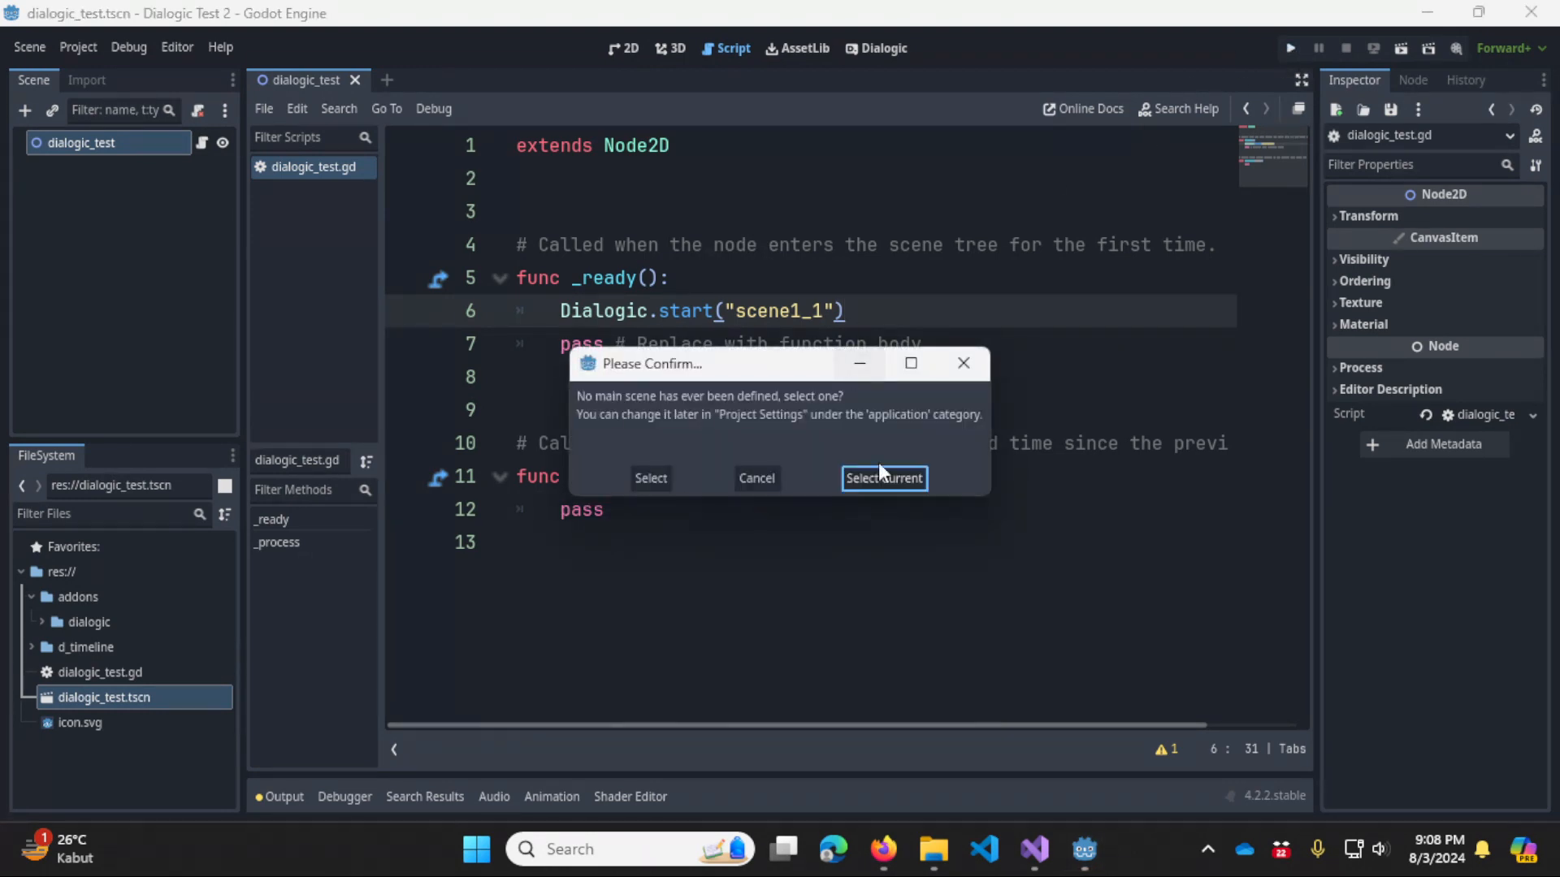
left_click(898, 485)
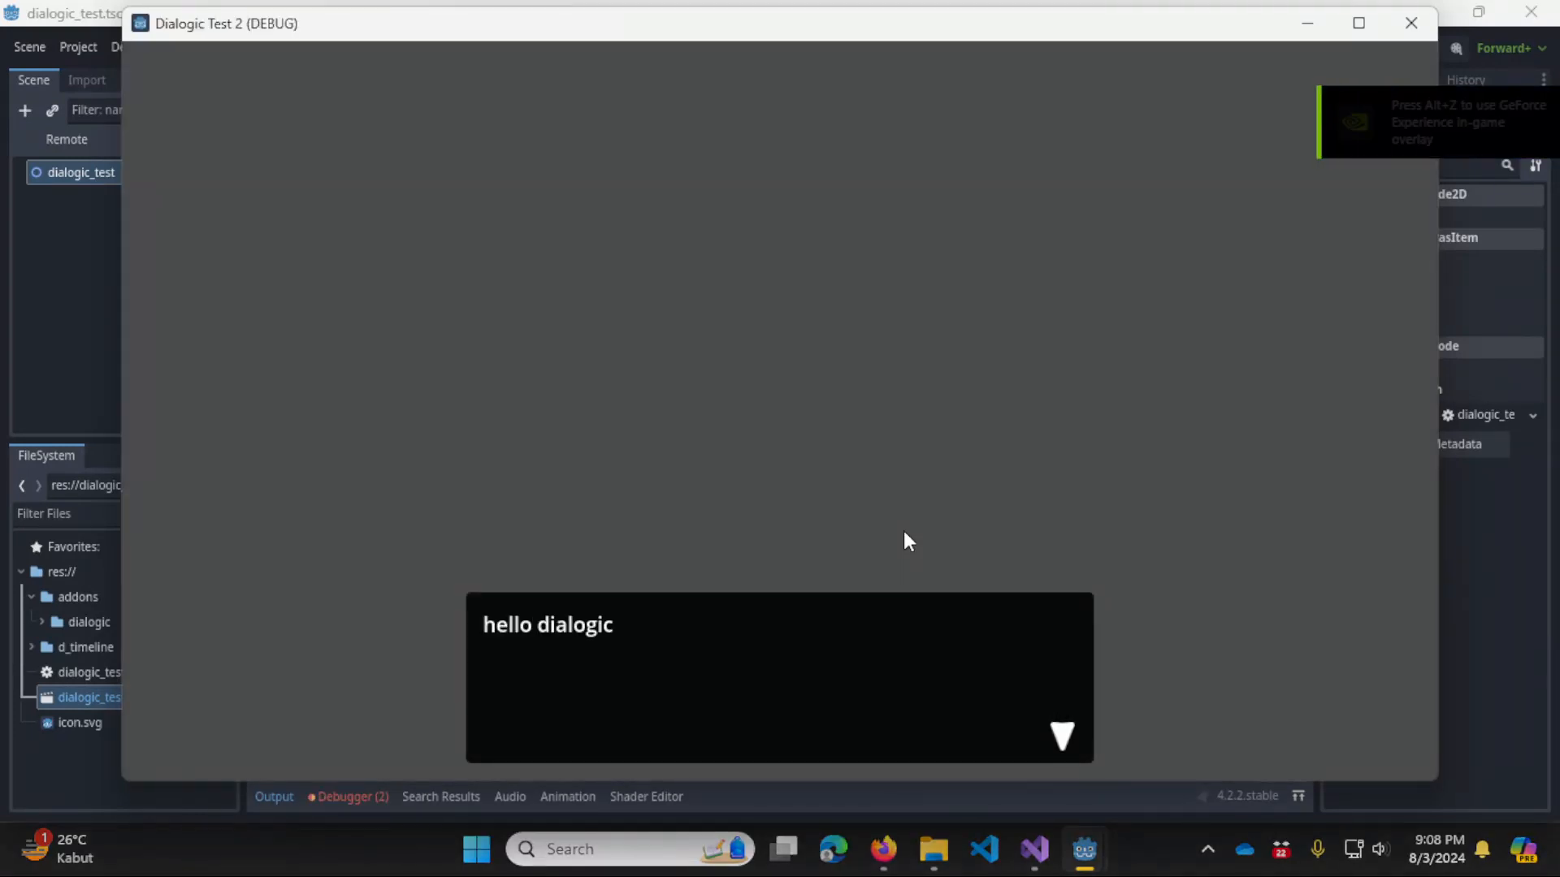
left_click(903, 530)
left_click(913, 513)
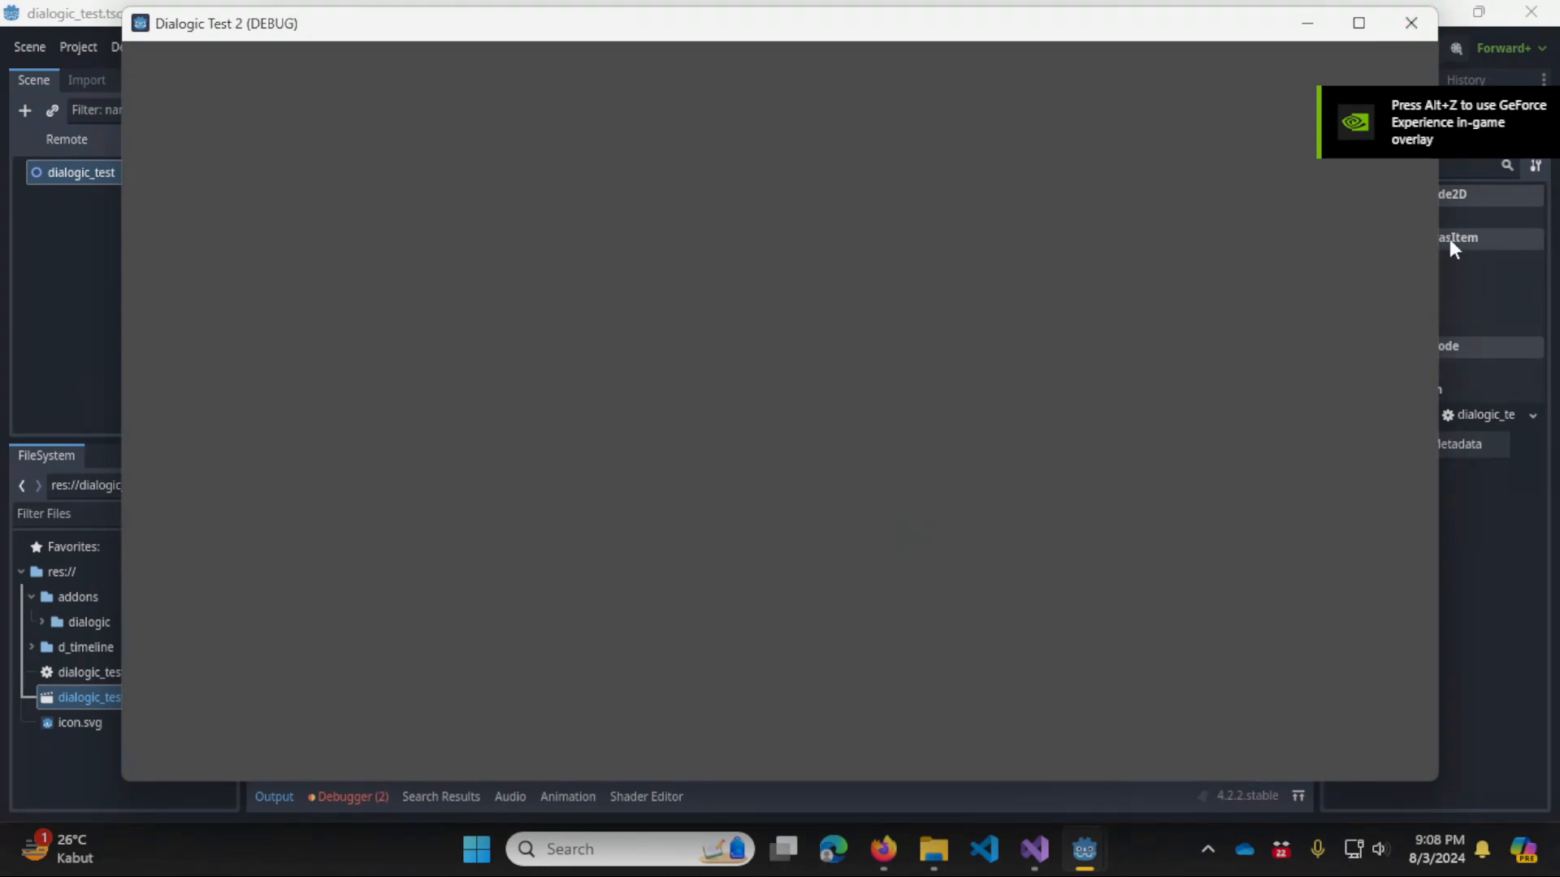
Close the running game and return to the scene1_1 timeline in the Dialogic editor.
left_click(1411, 23)
left_click(855, 372)
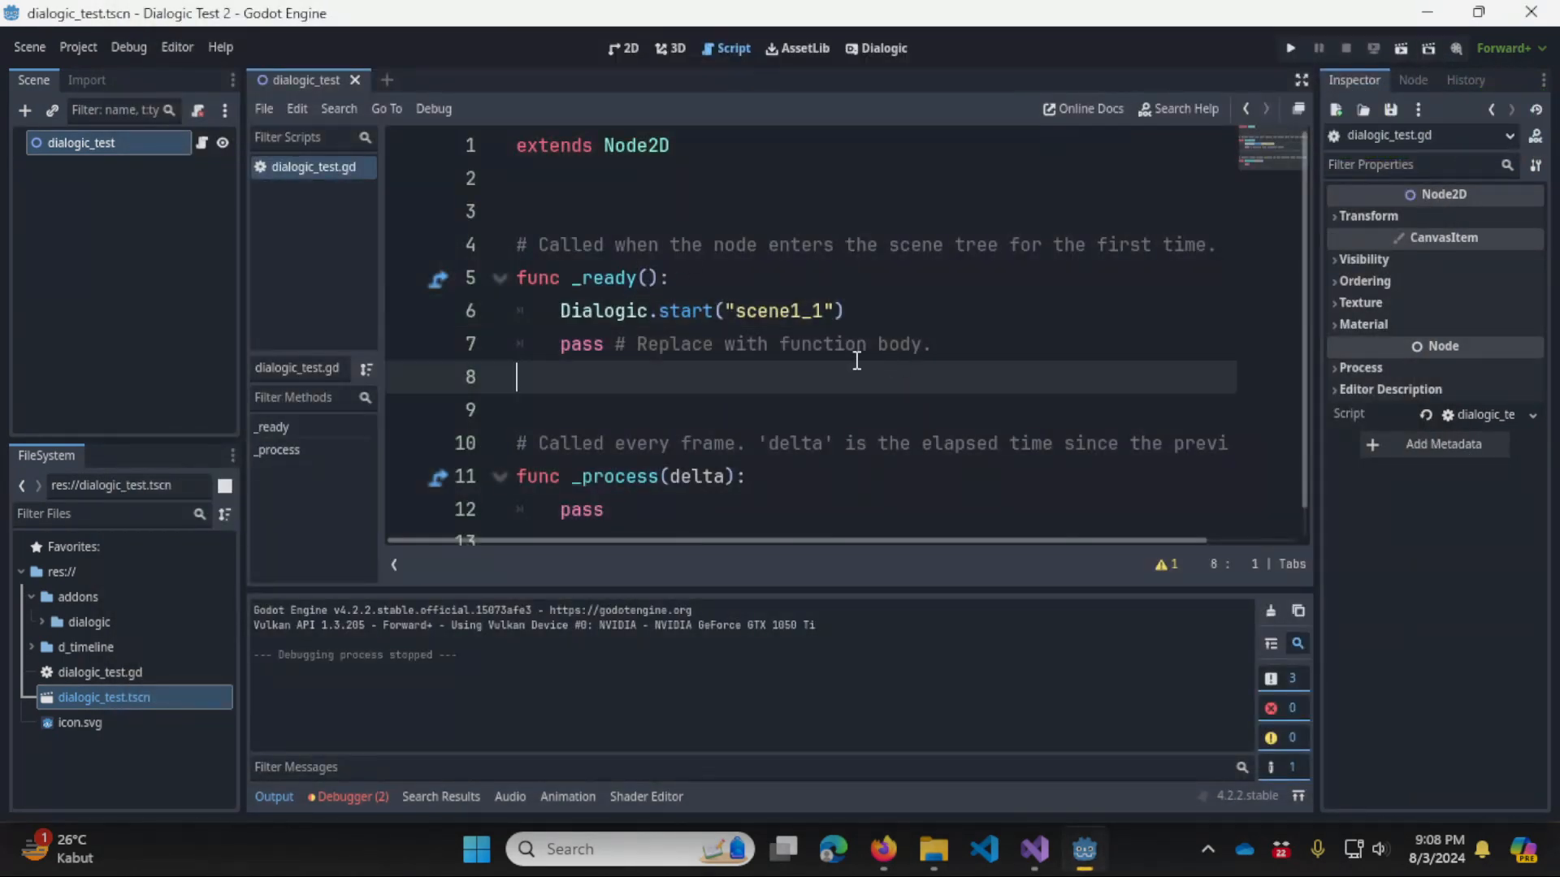
left_click(881, 48)
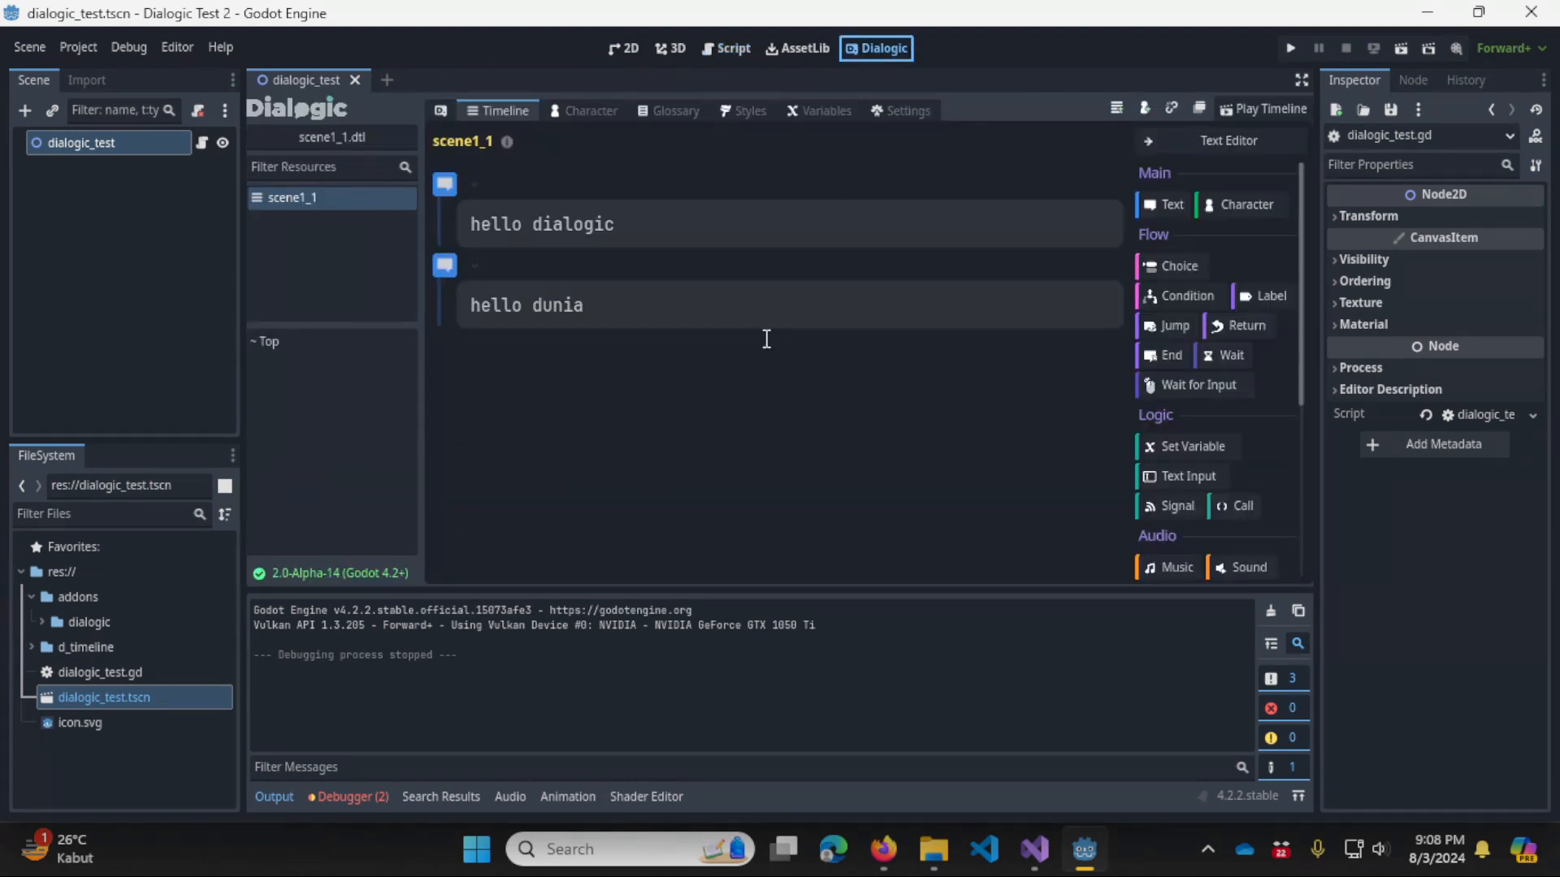
Lengthen the second Text event to several lines by repeating "hello dunia" many times, and save the timeline.
left_click_drag(646, 303, 449, 315)
key("ctrl+c")
left_click(666, 305)
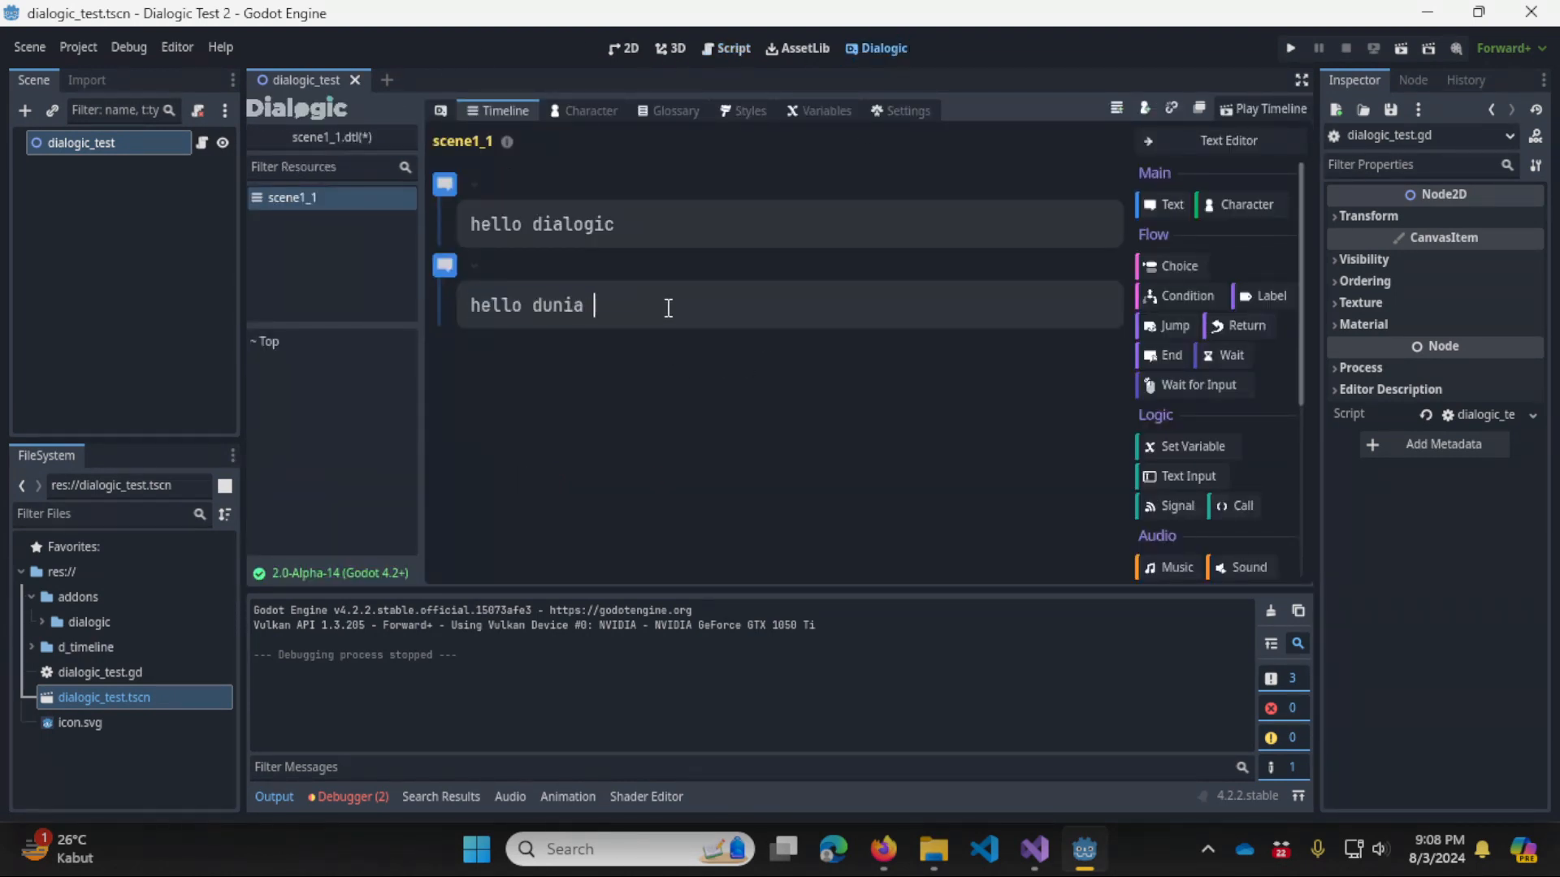
key("ctrl+v")
key("ctrl+a")
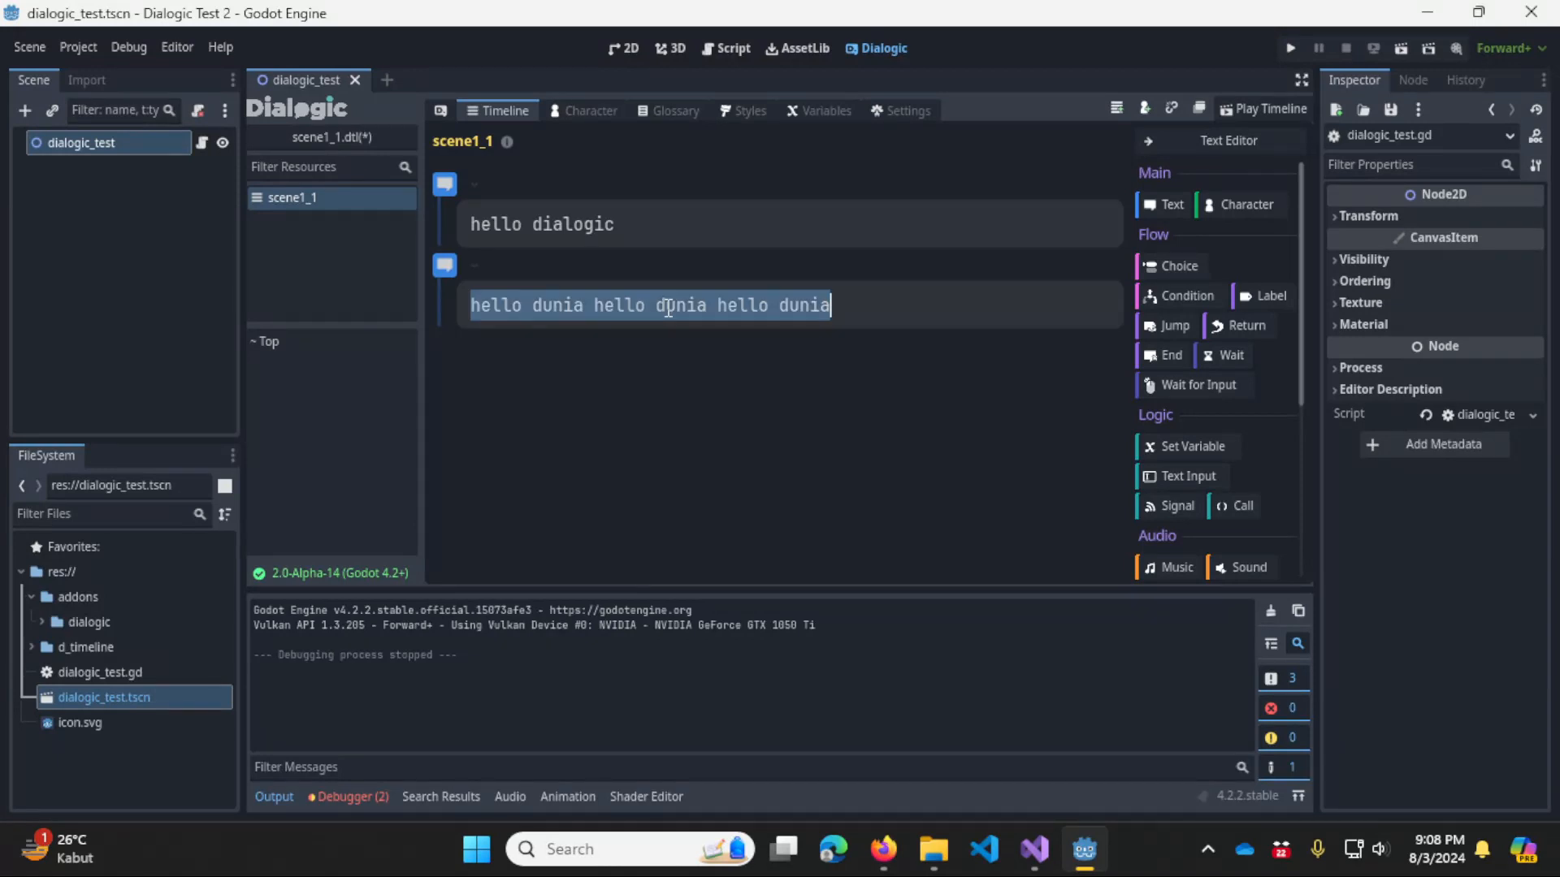
key("ctrl+c")
key("Right")
key("ctrl+v")
key("ctrl+v")
key("ctrl+v")
key("ctrl+v")
key("ctrl+v")
key("ctrl+v")
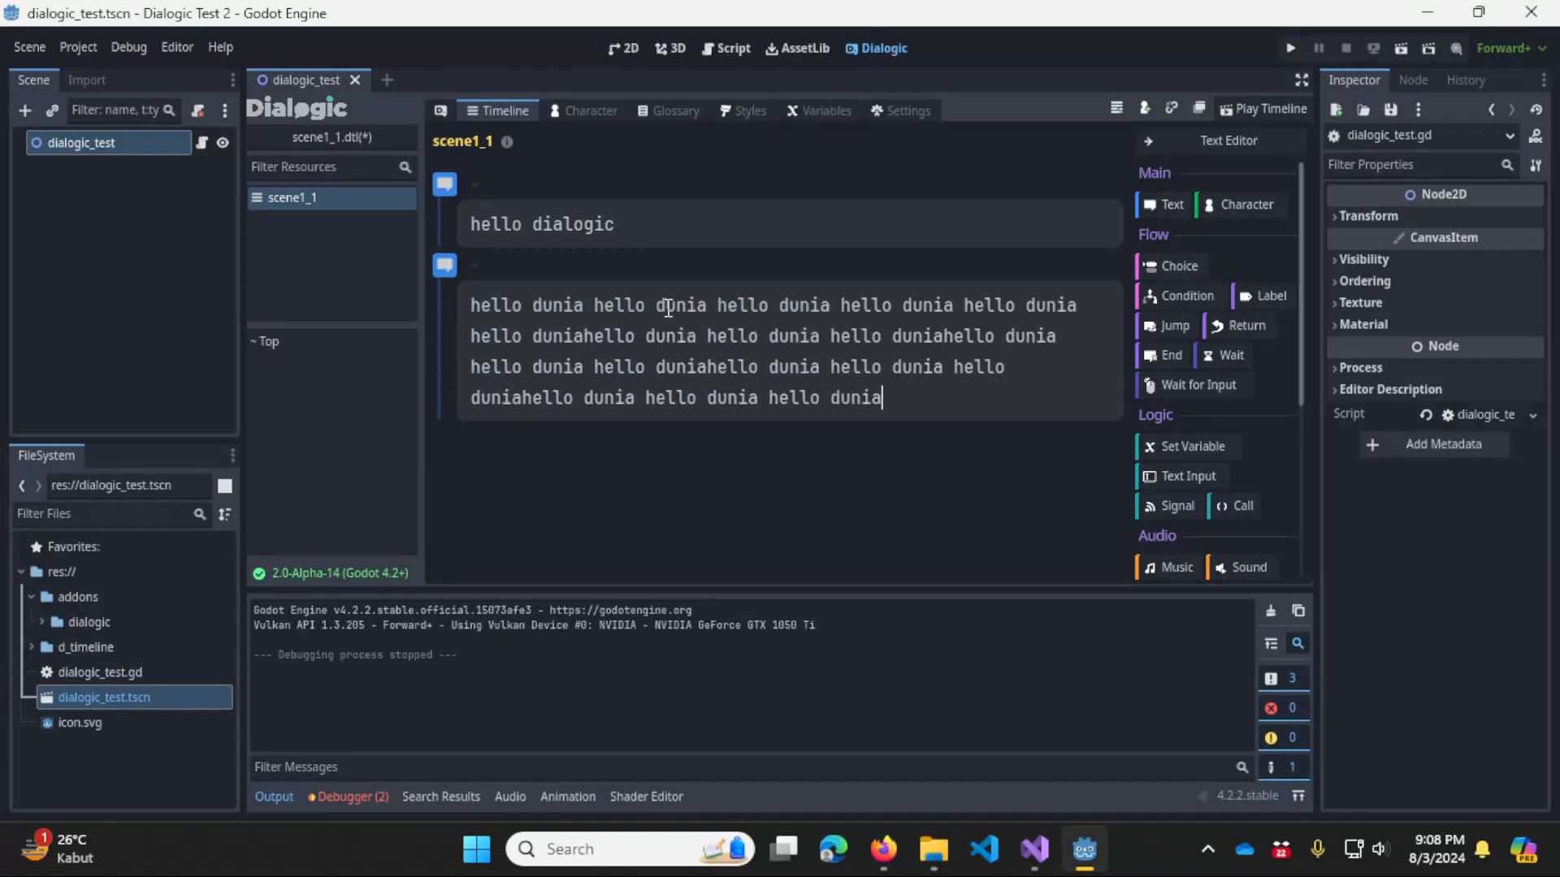
key("ctrl+s")
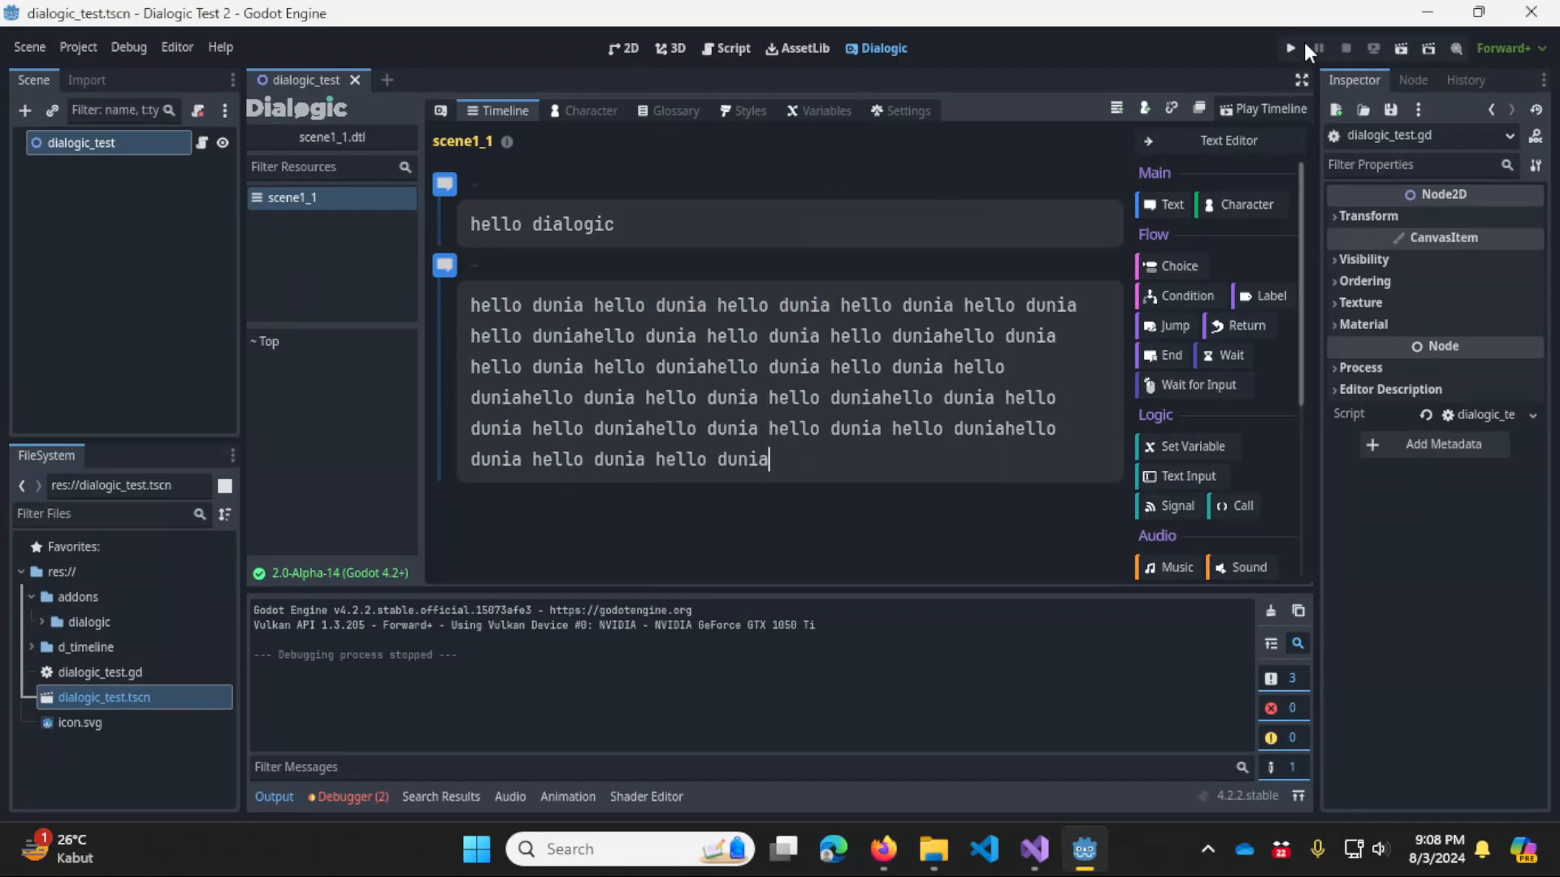
Run the project and advance to the long second line to check how it fits the dialogue box.
left_click(1291, 48)
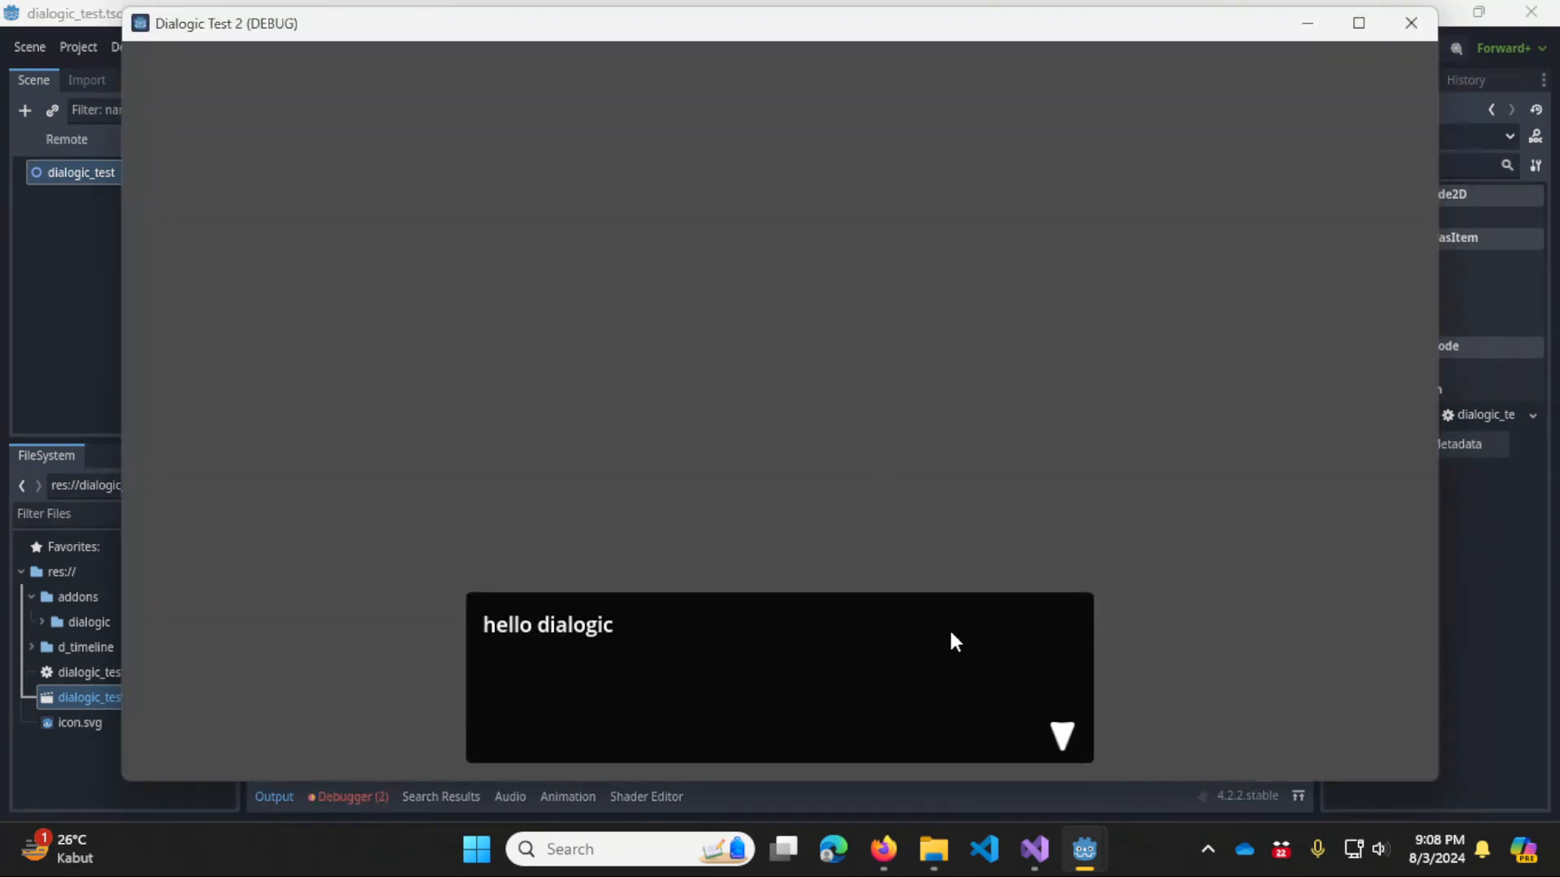
left_click(1025, 517)
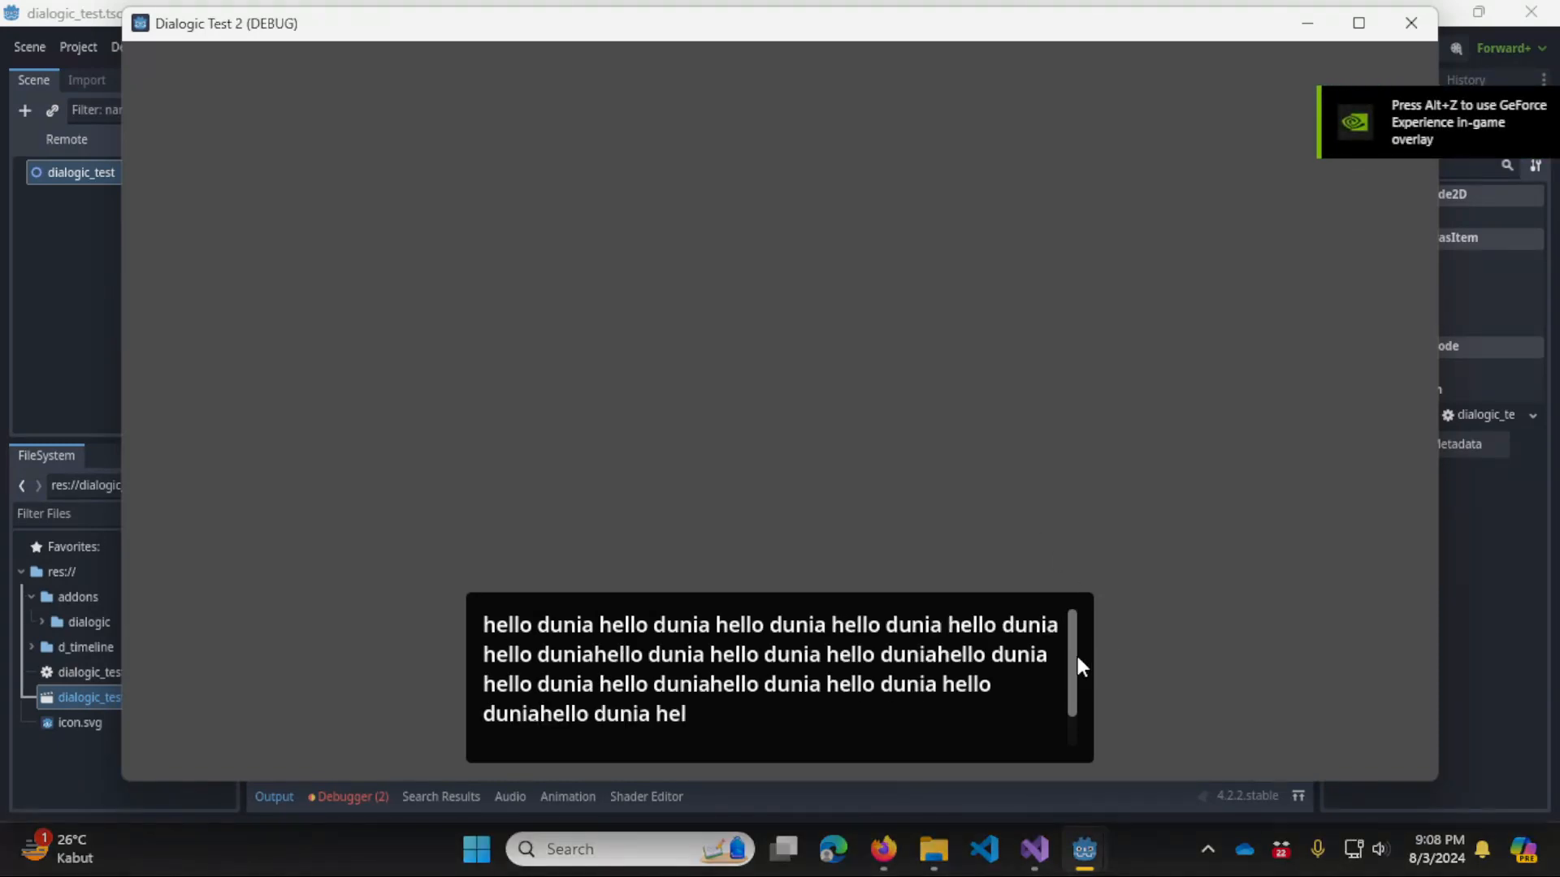
left_click(1077, 729)
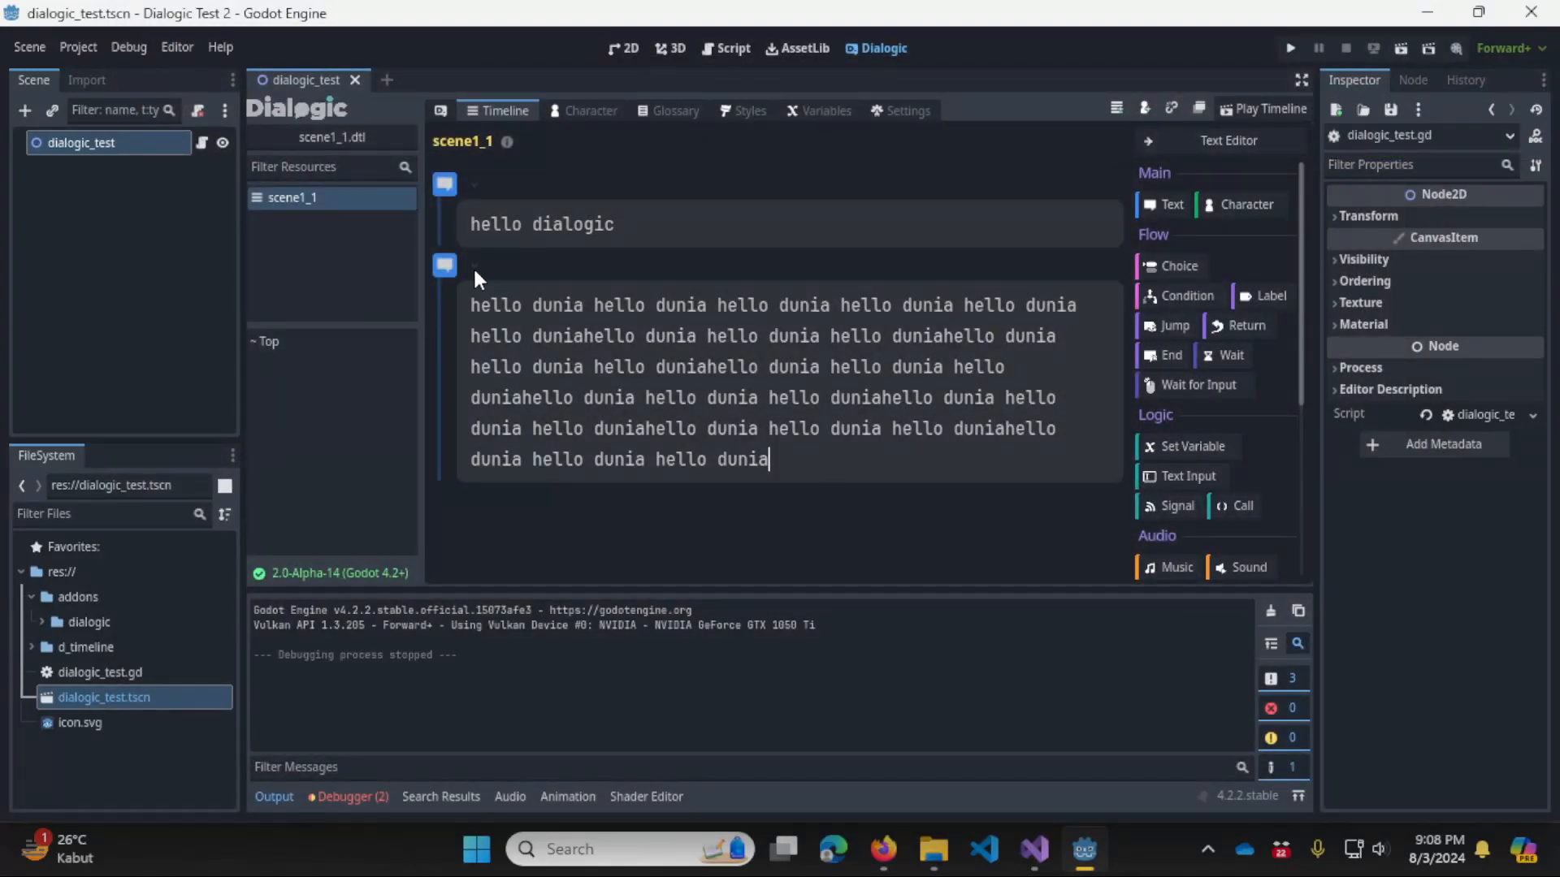
Move the long "hello dunia" Text event above "hello dialogic", check the order in the text editor and return to the visual editor.
left_click_drag(475, 271, 495, 178)
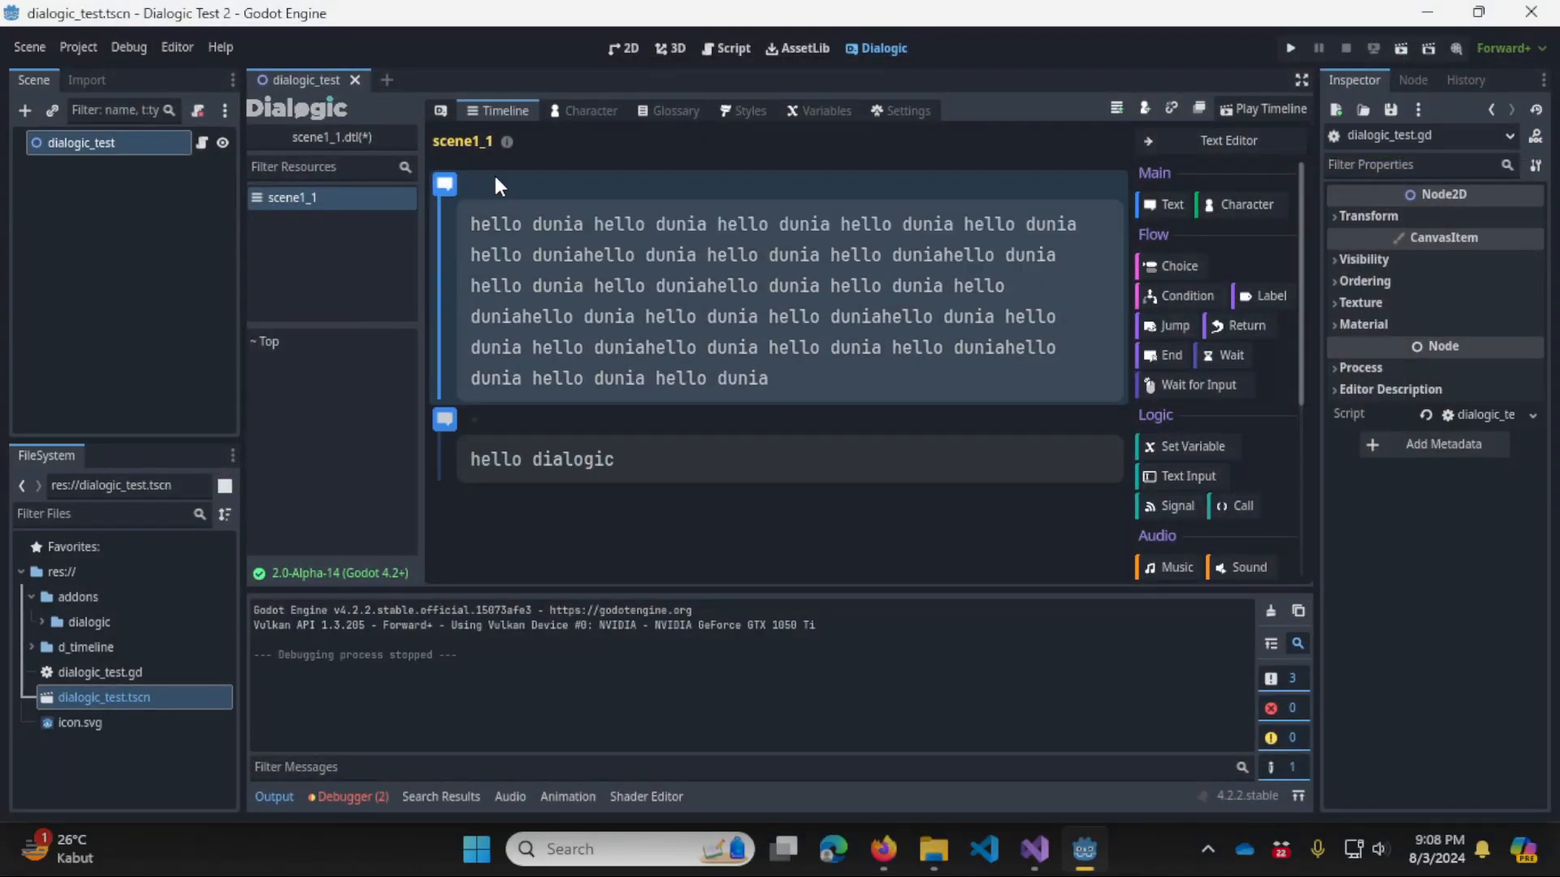
left_click(1240, 137)
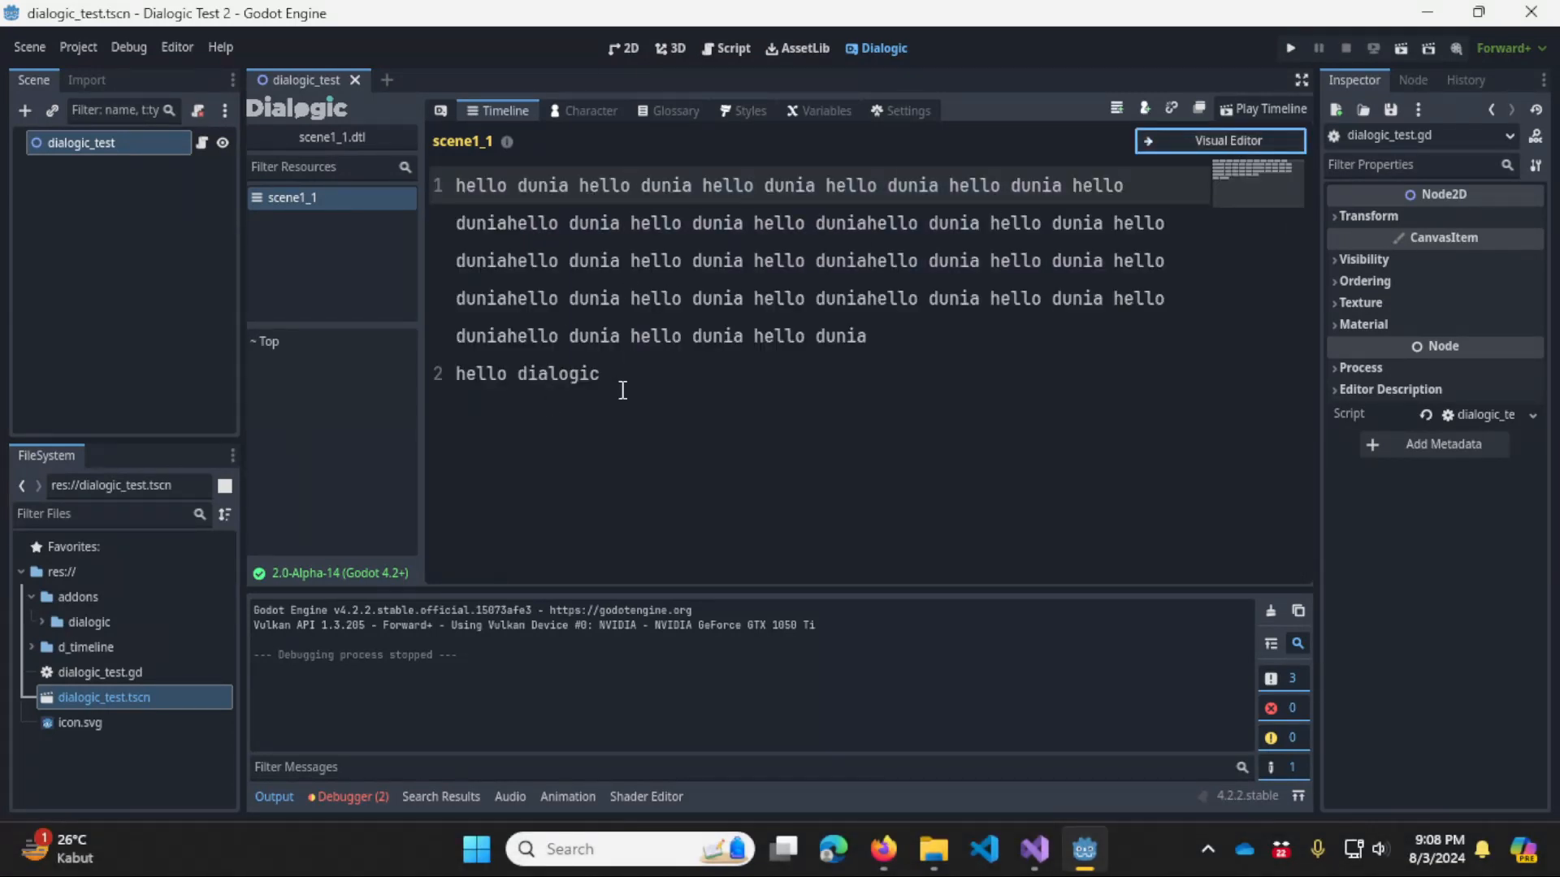
left_click(1219, 140)
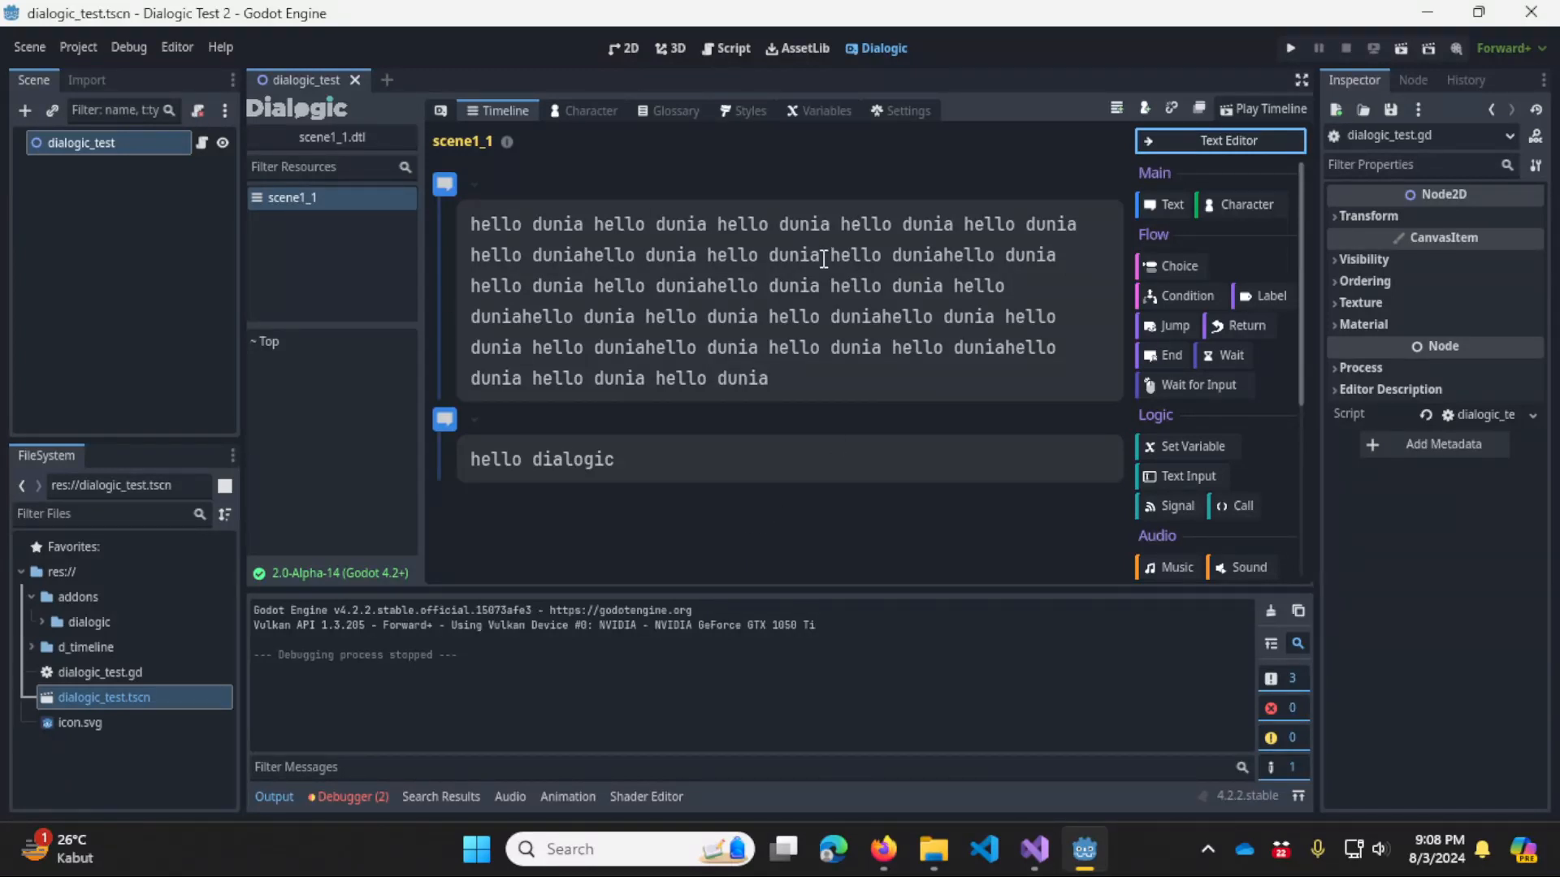
scroll(1266, 383, "down", 5)
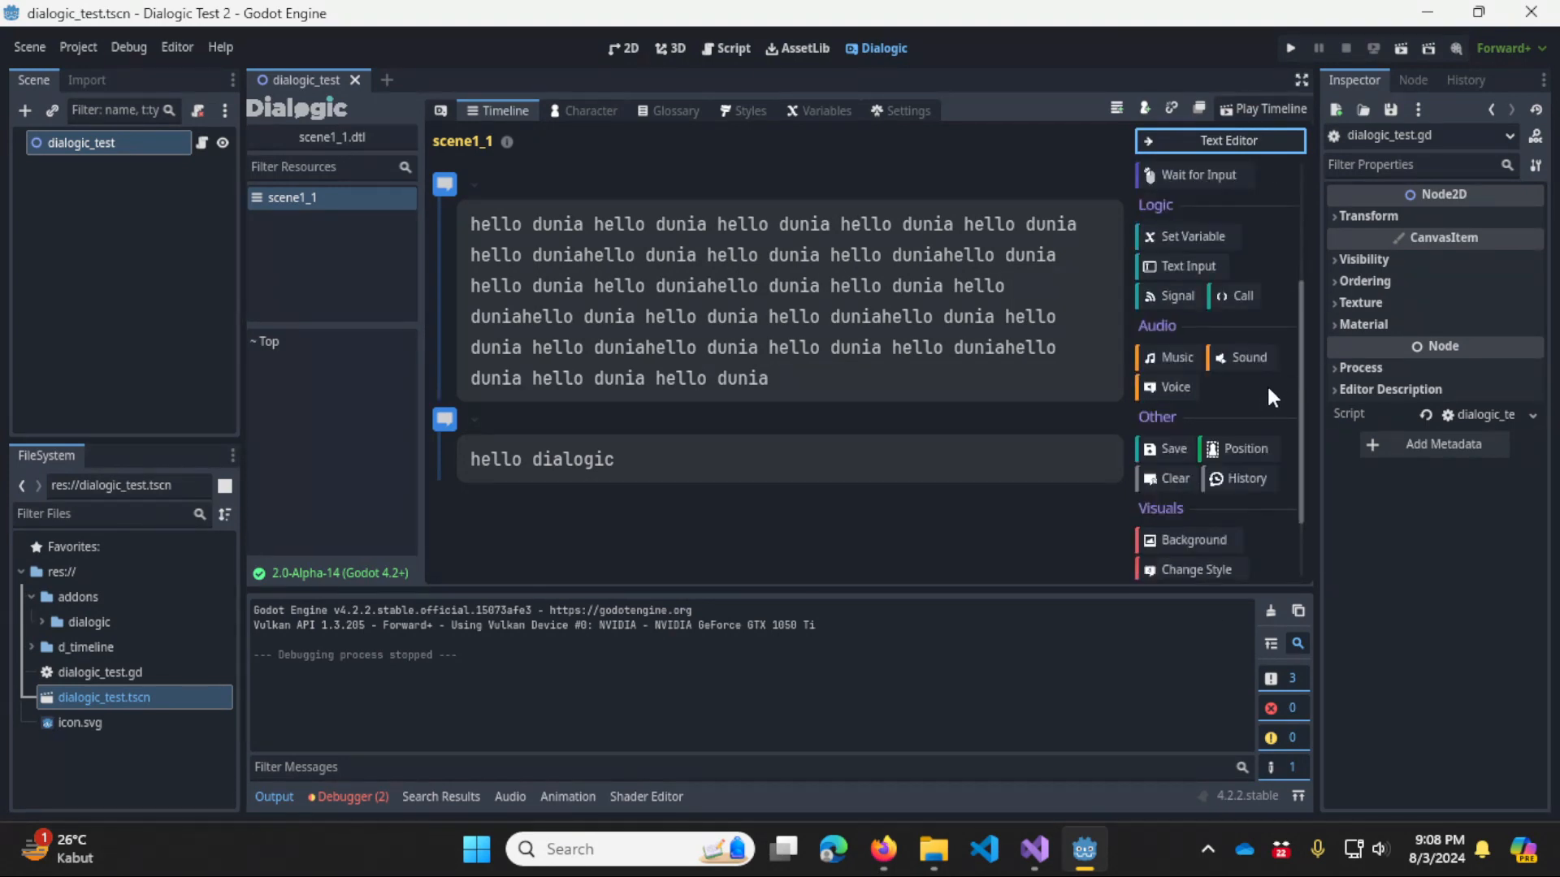
scroll(1270, 498, "up", 3)
scroll(1270, 497, "down", 3)
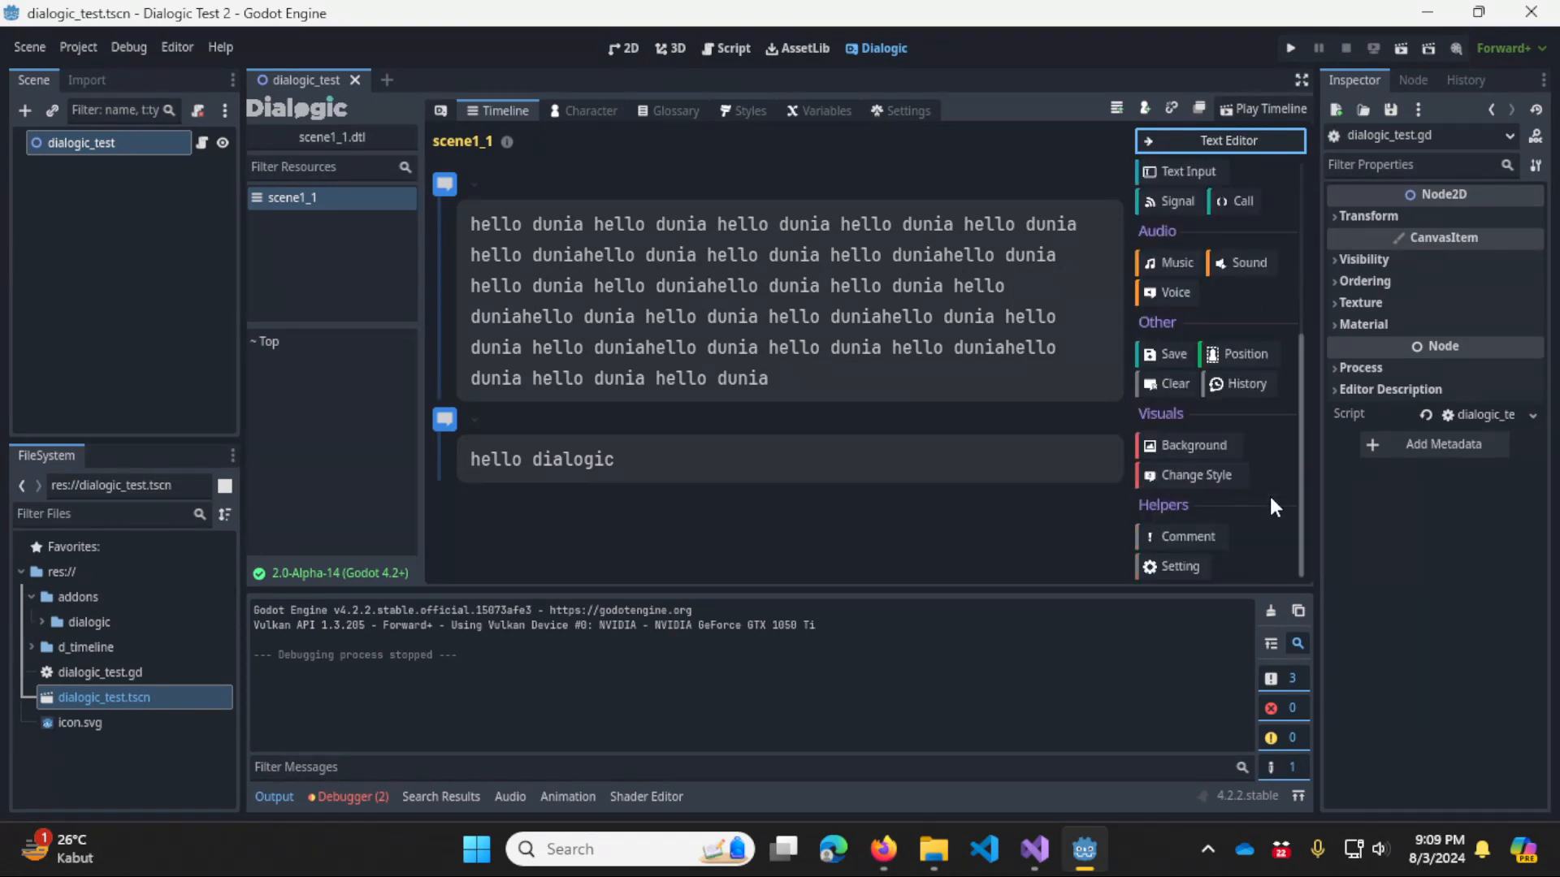
scroll(1270, 496, "up", 4)
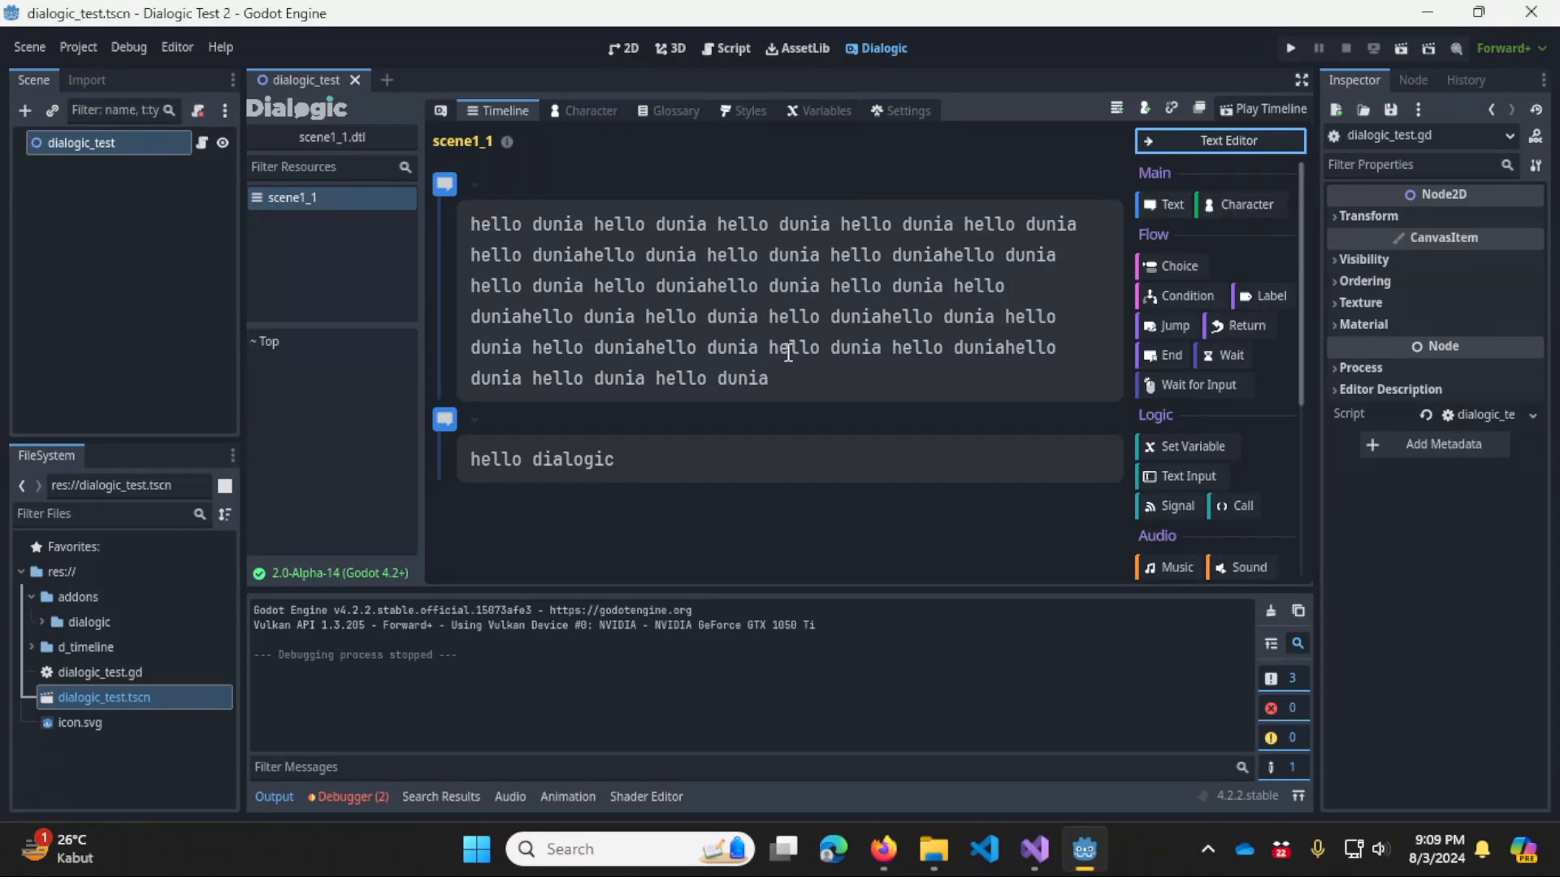
Delete the long "hello dunia" Text event from the scene1_1 timeline.
left_click(463, 187)
key("Delete")
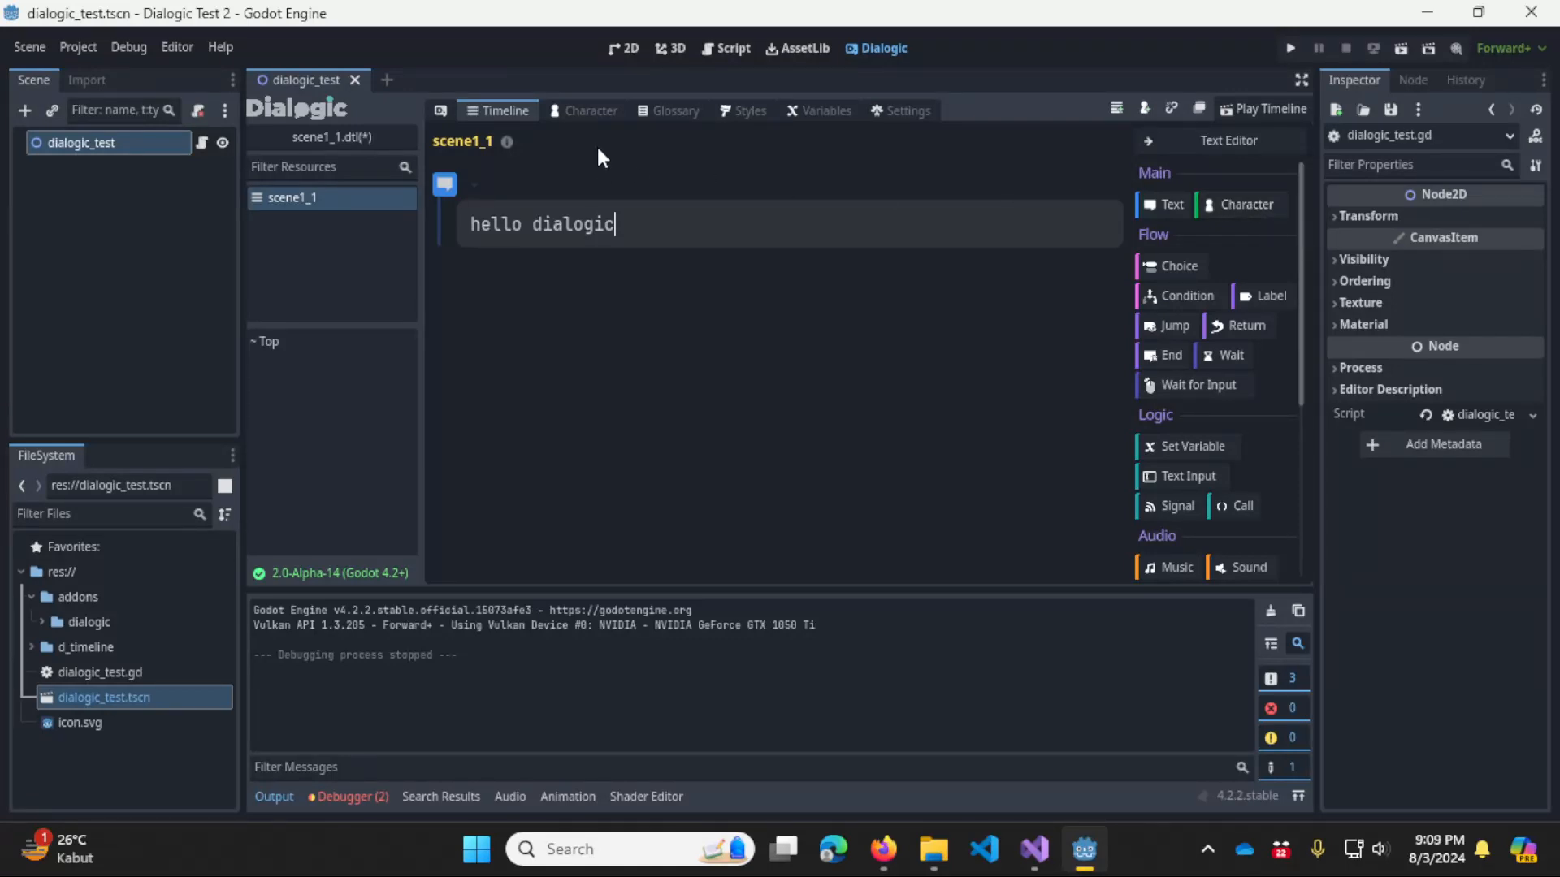
Start a new Dialogic character and create a d_character folder in the project root for it.
left_click(599, 111)
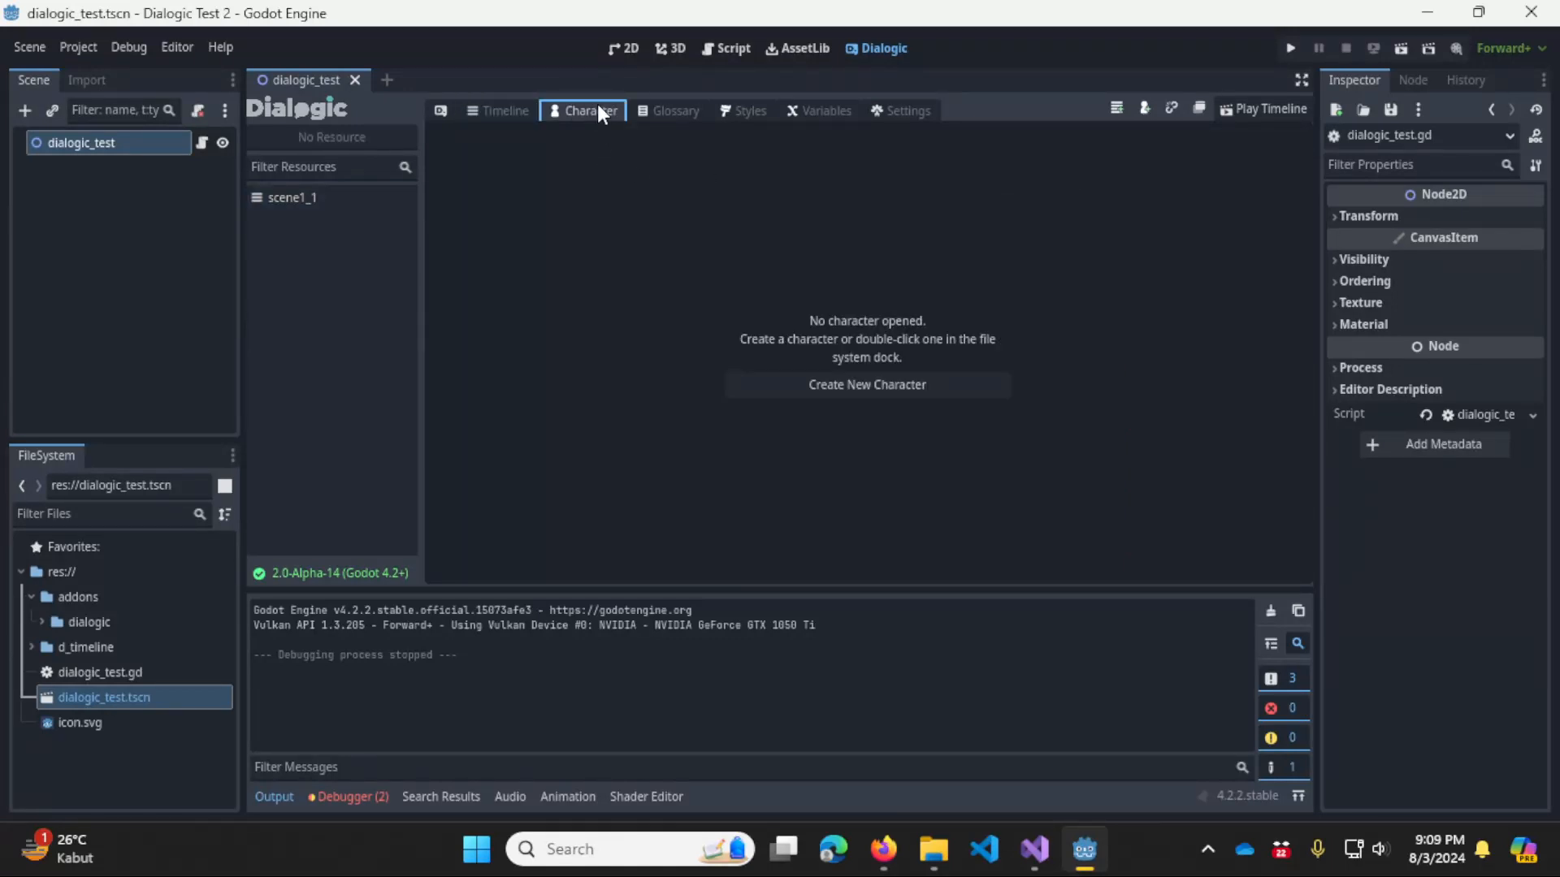
left_click(948, 385)
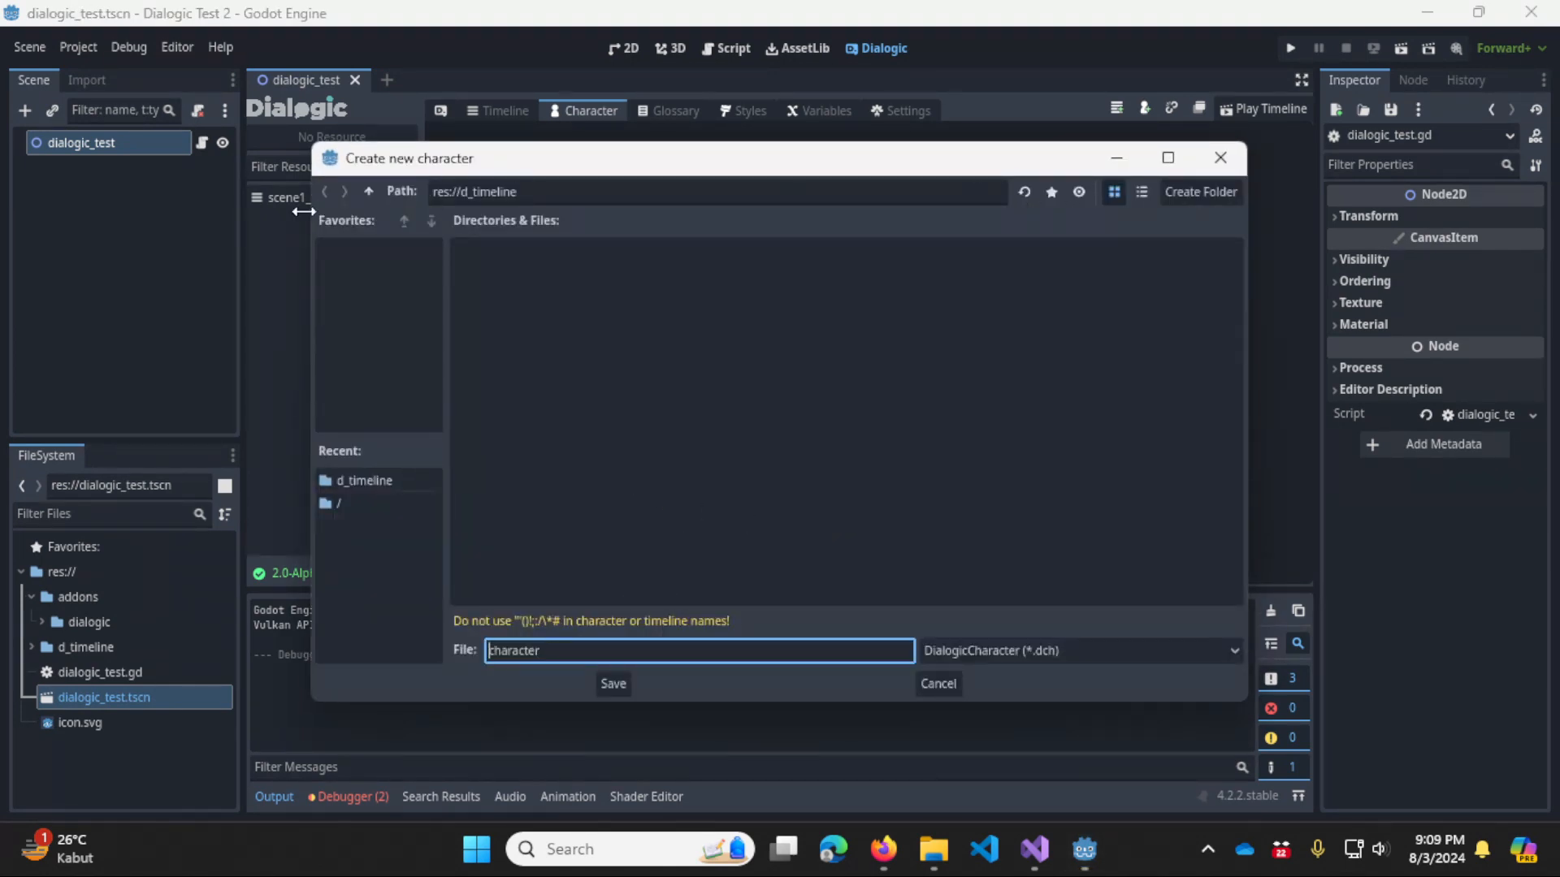
left_click(367, 191)
left_click(1201, 192)
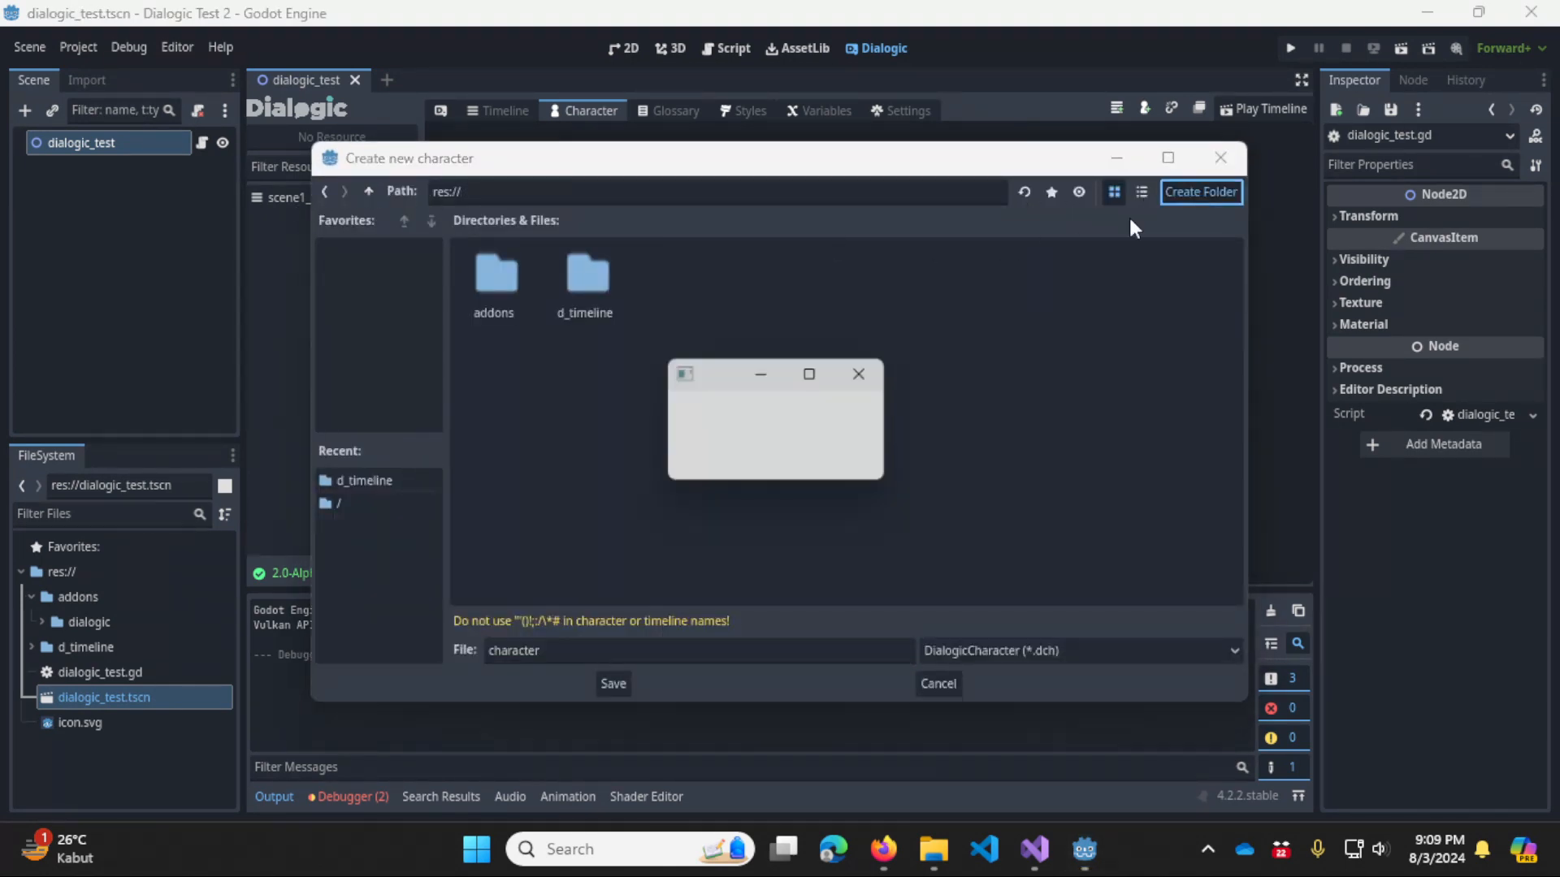
type("d_character")
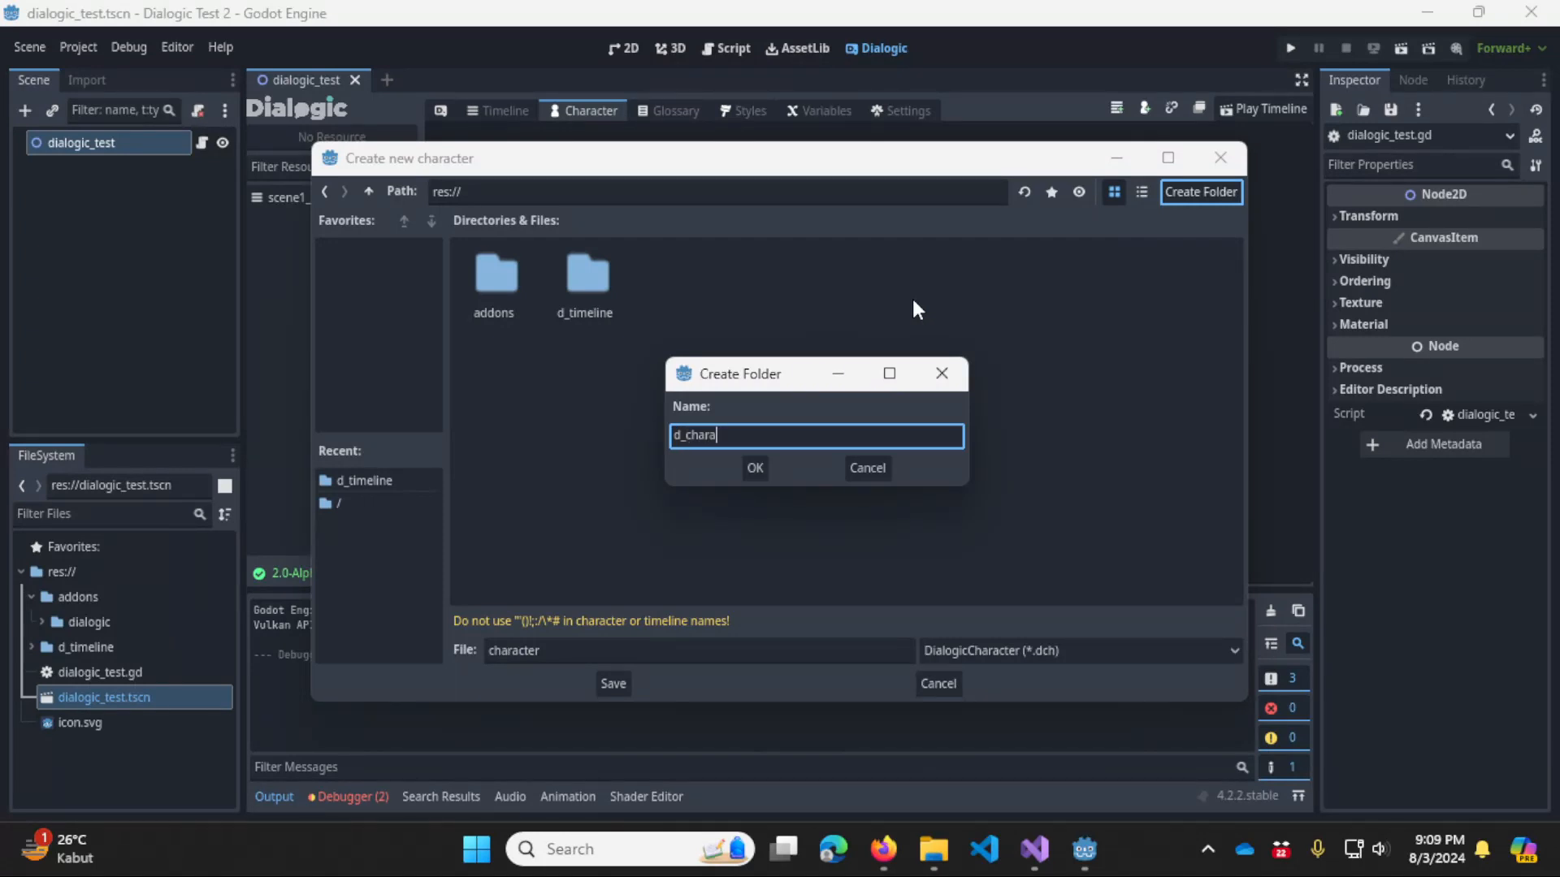
key("Return")
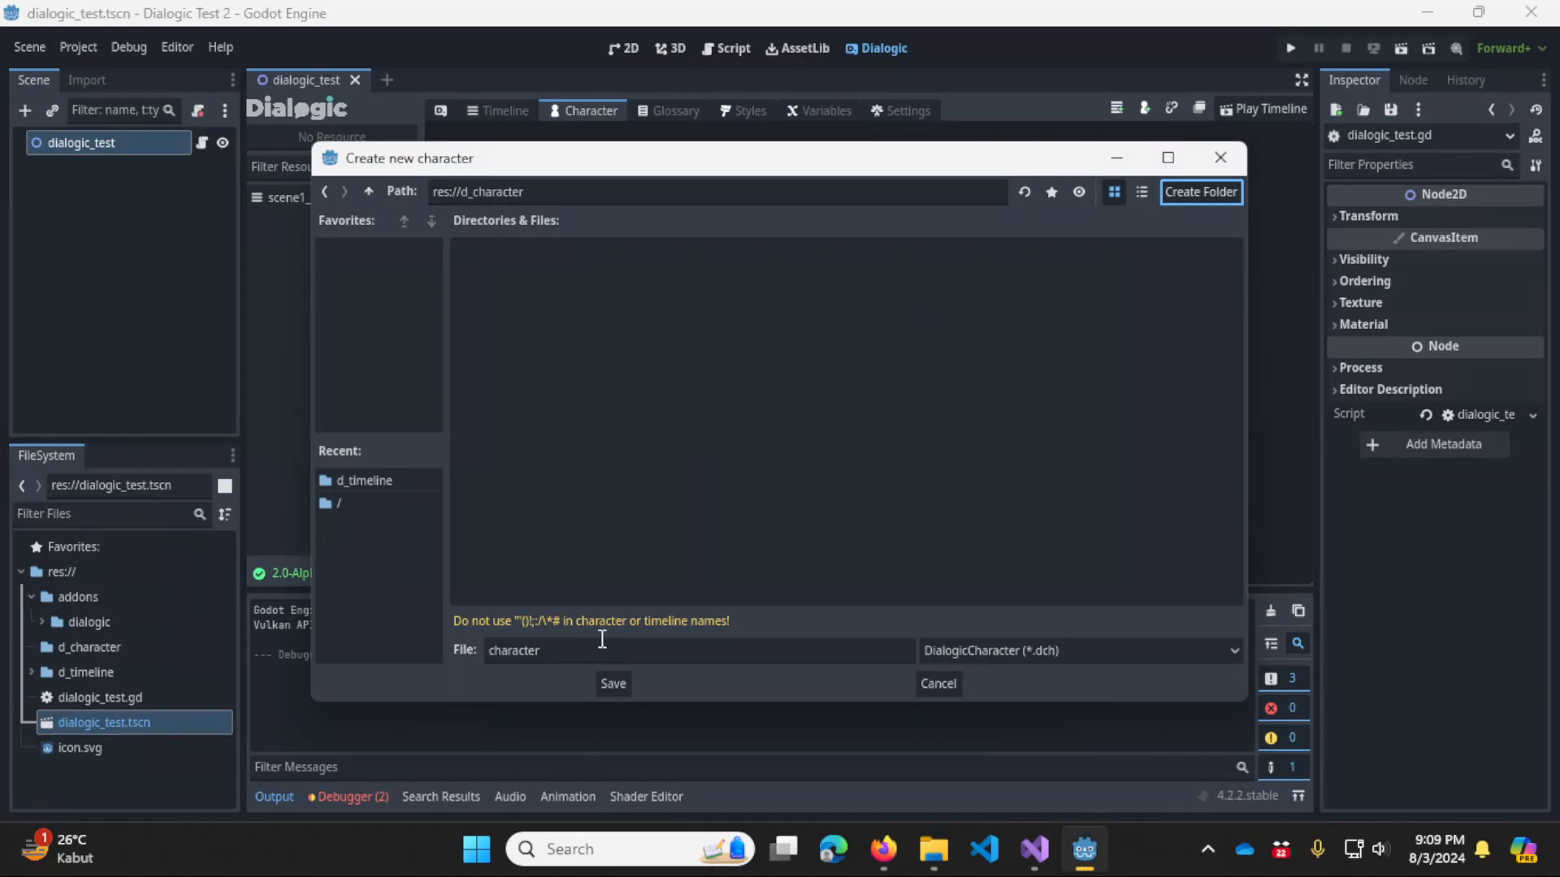
Save the new character as main_chara in the d_character folder.
left_click_drag(598, 650, 376, 653)
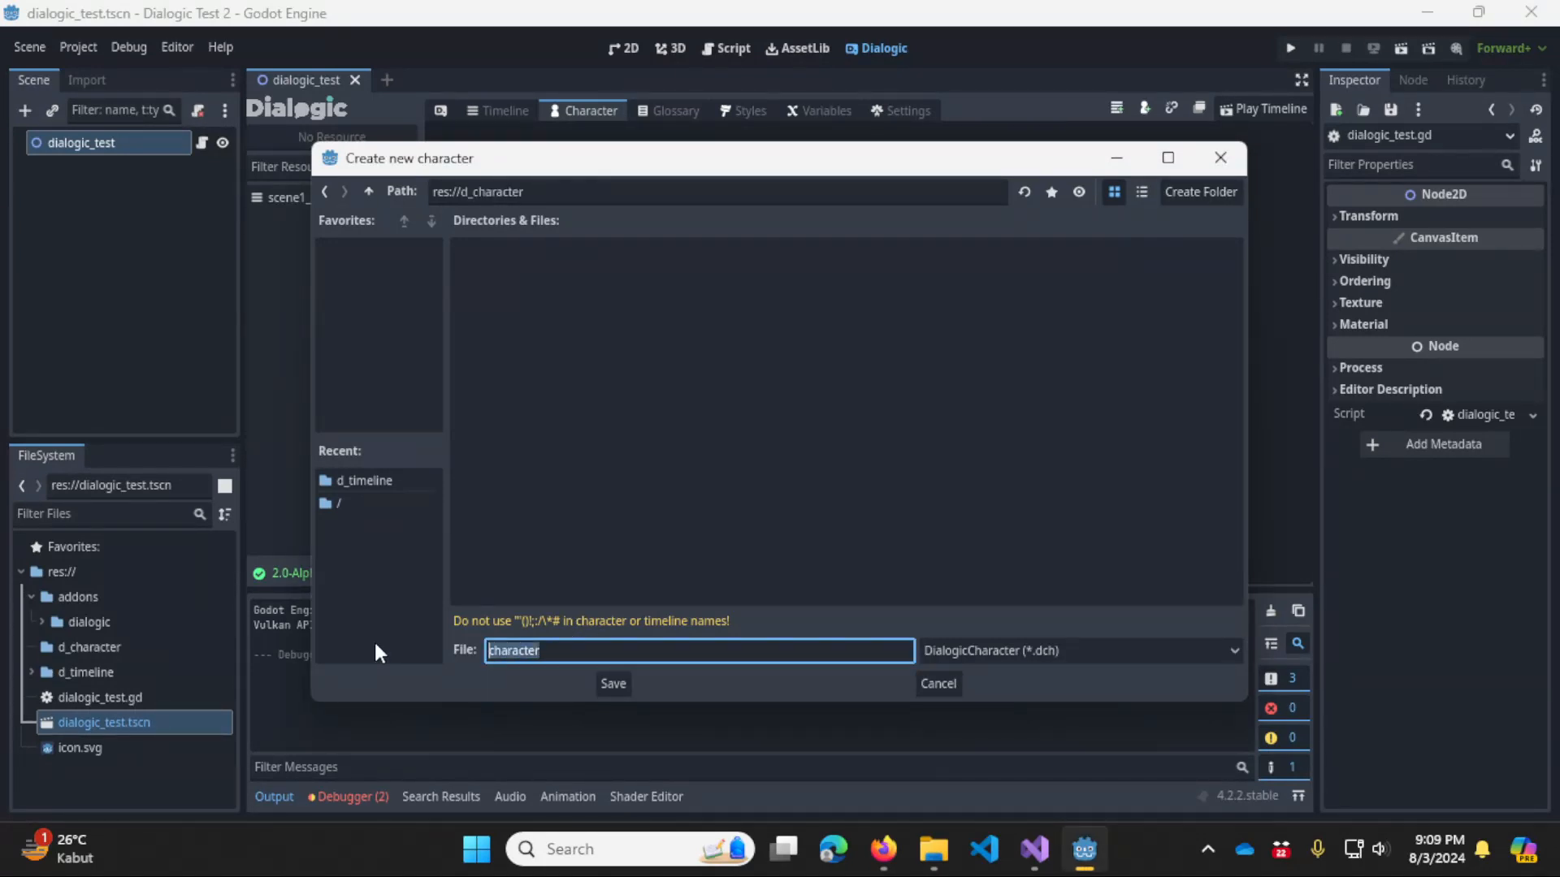
type("main_C")
key("BackSpace")
type("chara")
key("Return")
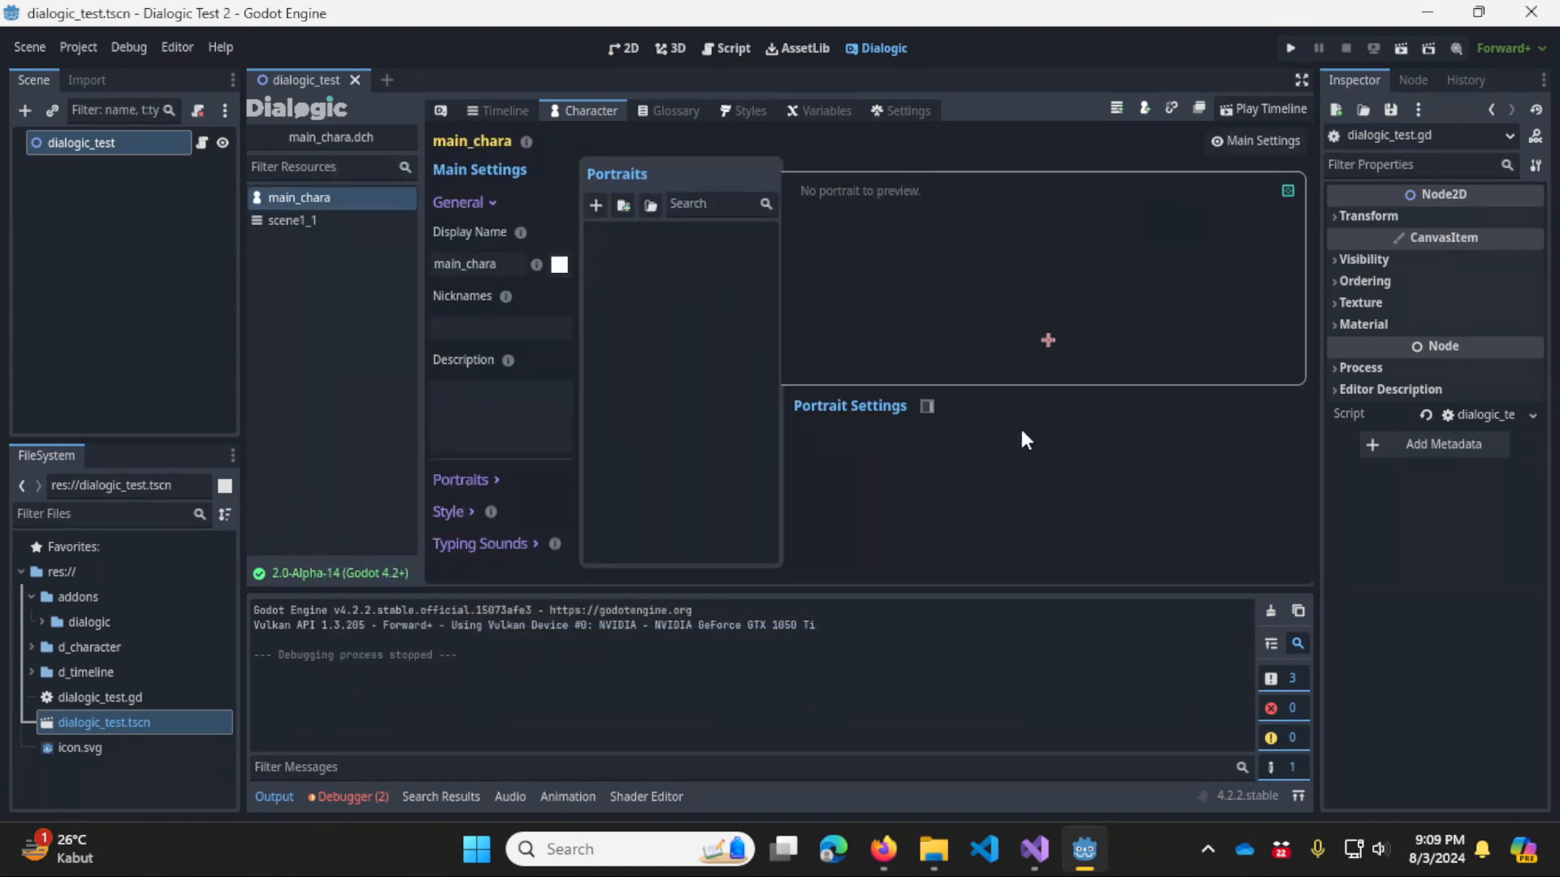
Assign main_chara as the speaker of the "hello dialogic" Text event in scene1_1 and save the timeline.
left_click(506, 112)
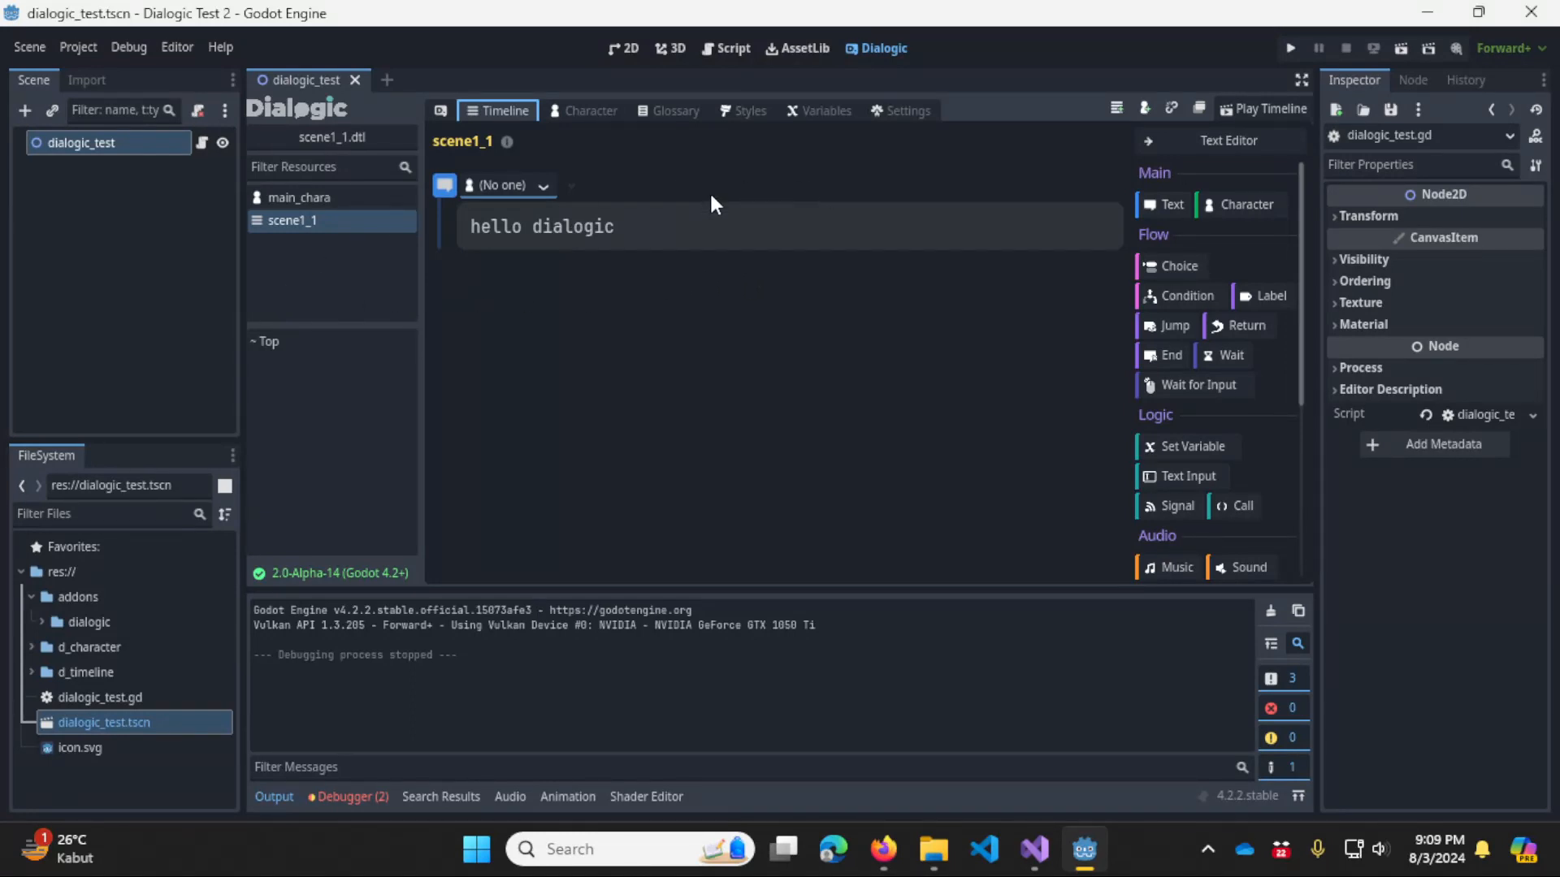
left_click(522, 226)
left_click(543, 187)
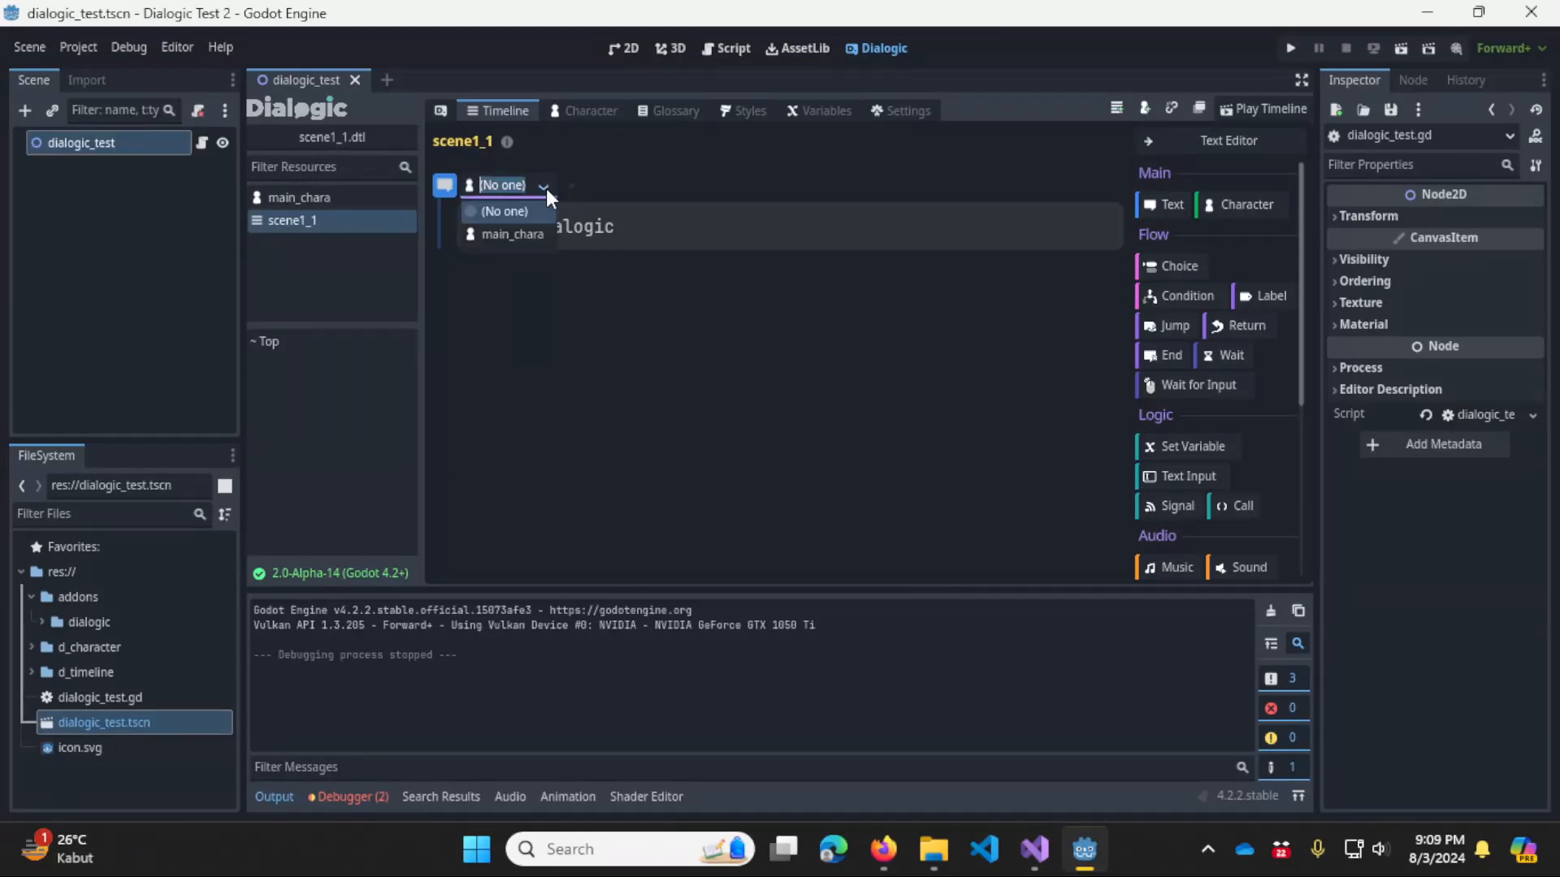
left_click(533, 237)
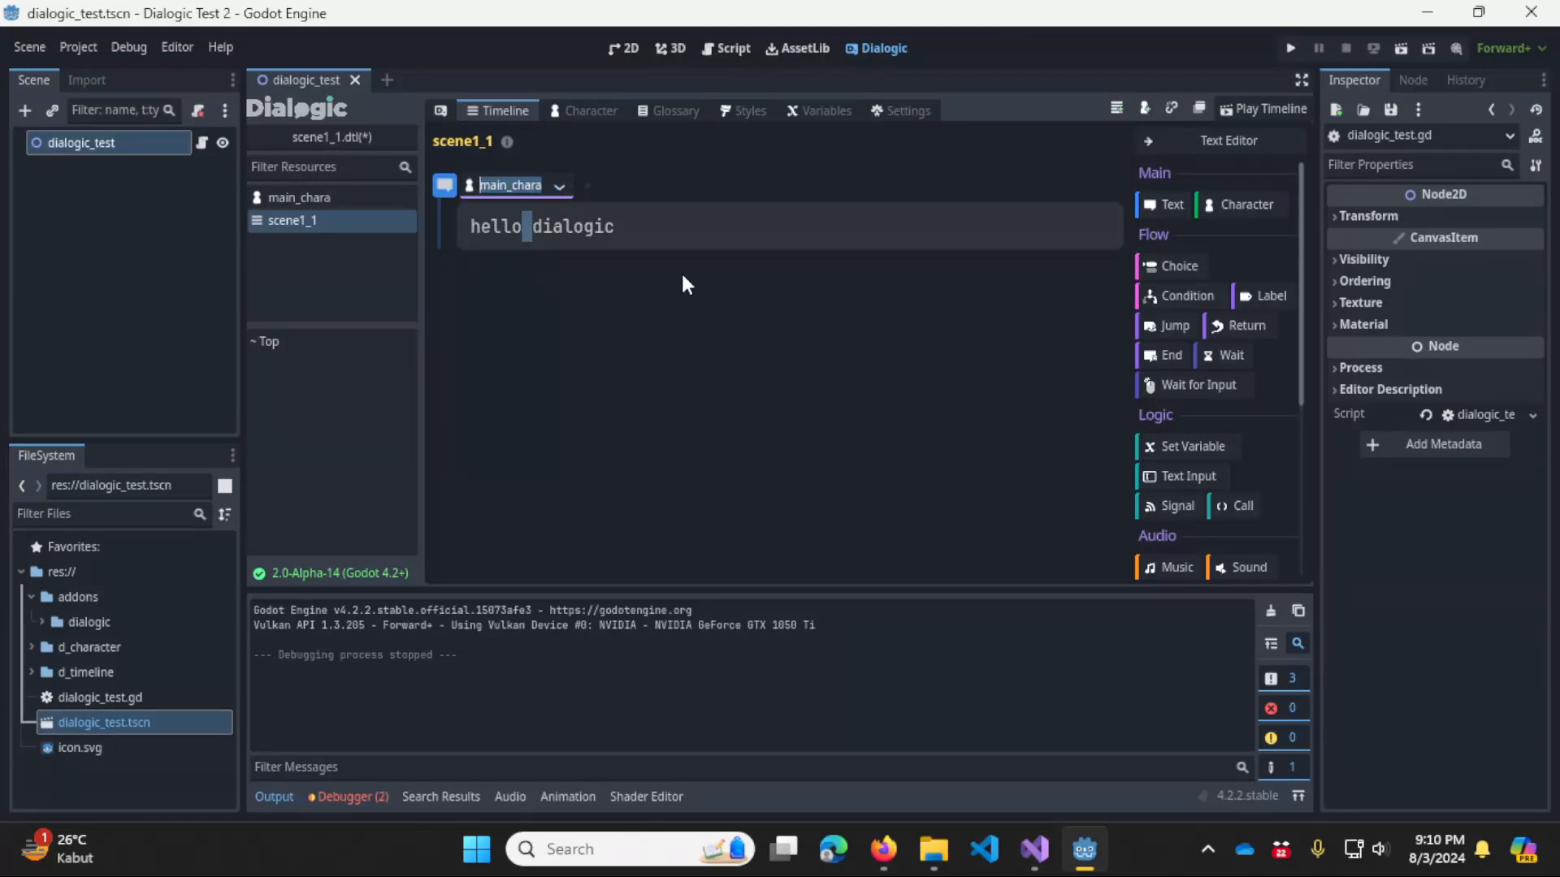
key("ctrl+s")
left_click(698, 237)
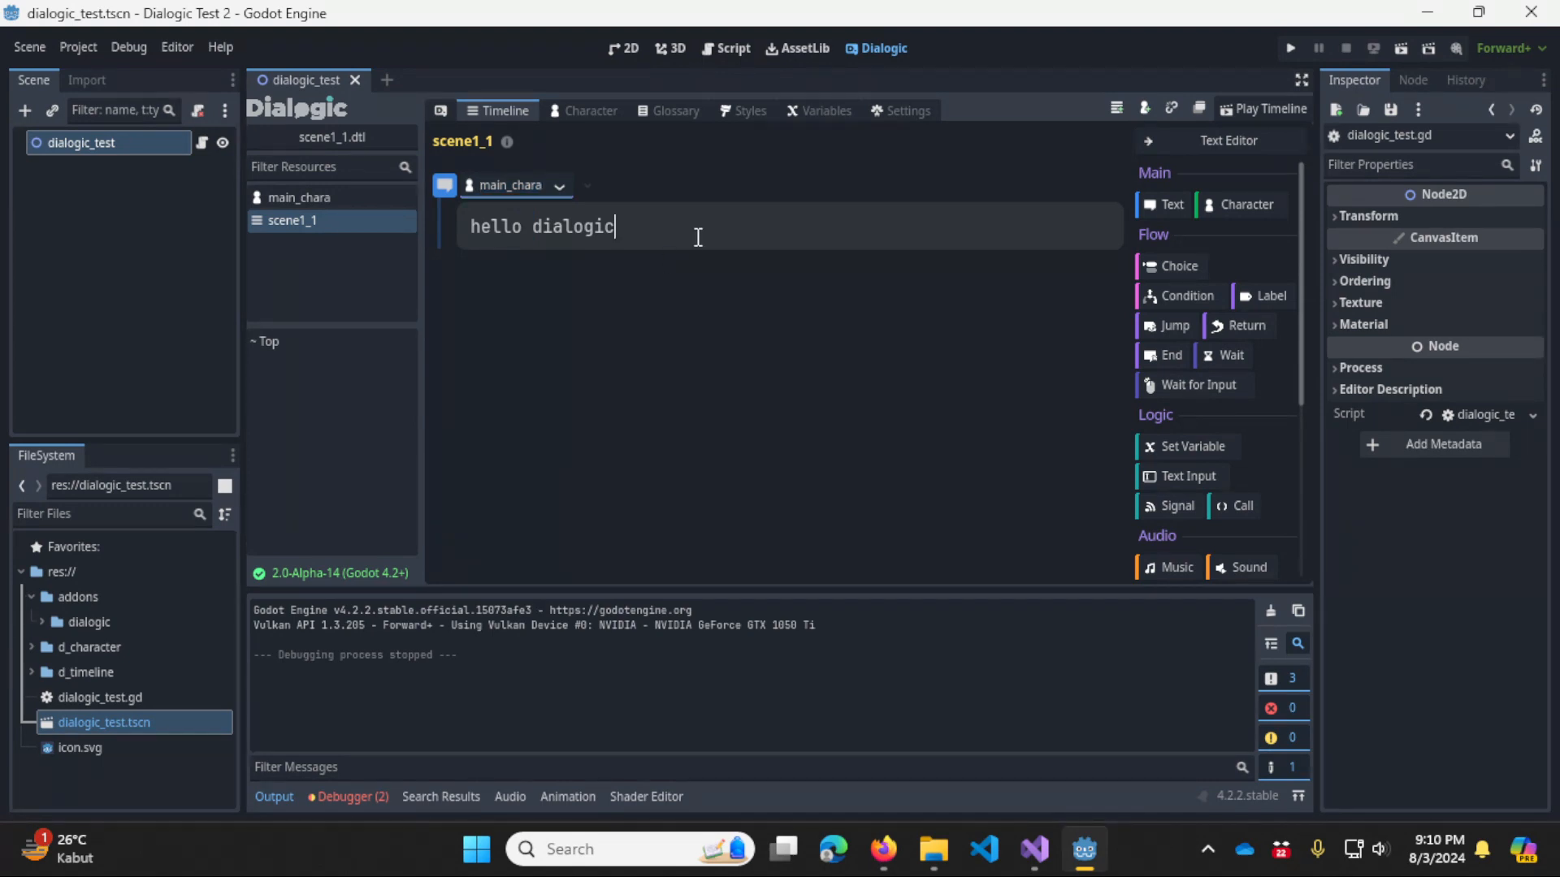
Run the project to check the speaker name on the dialogue line, advance past it and close the game.
left_click(1293, 50)
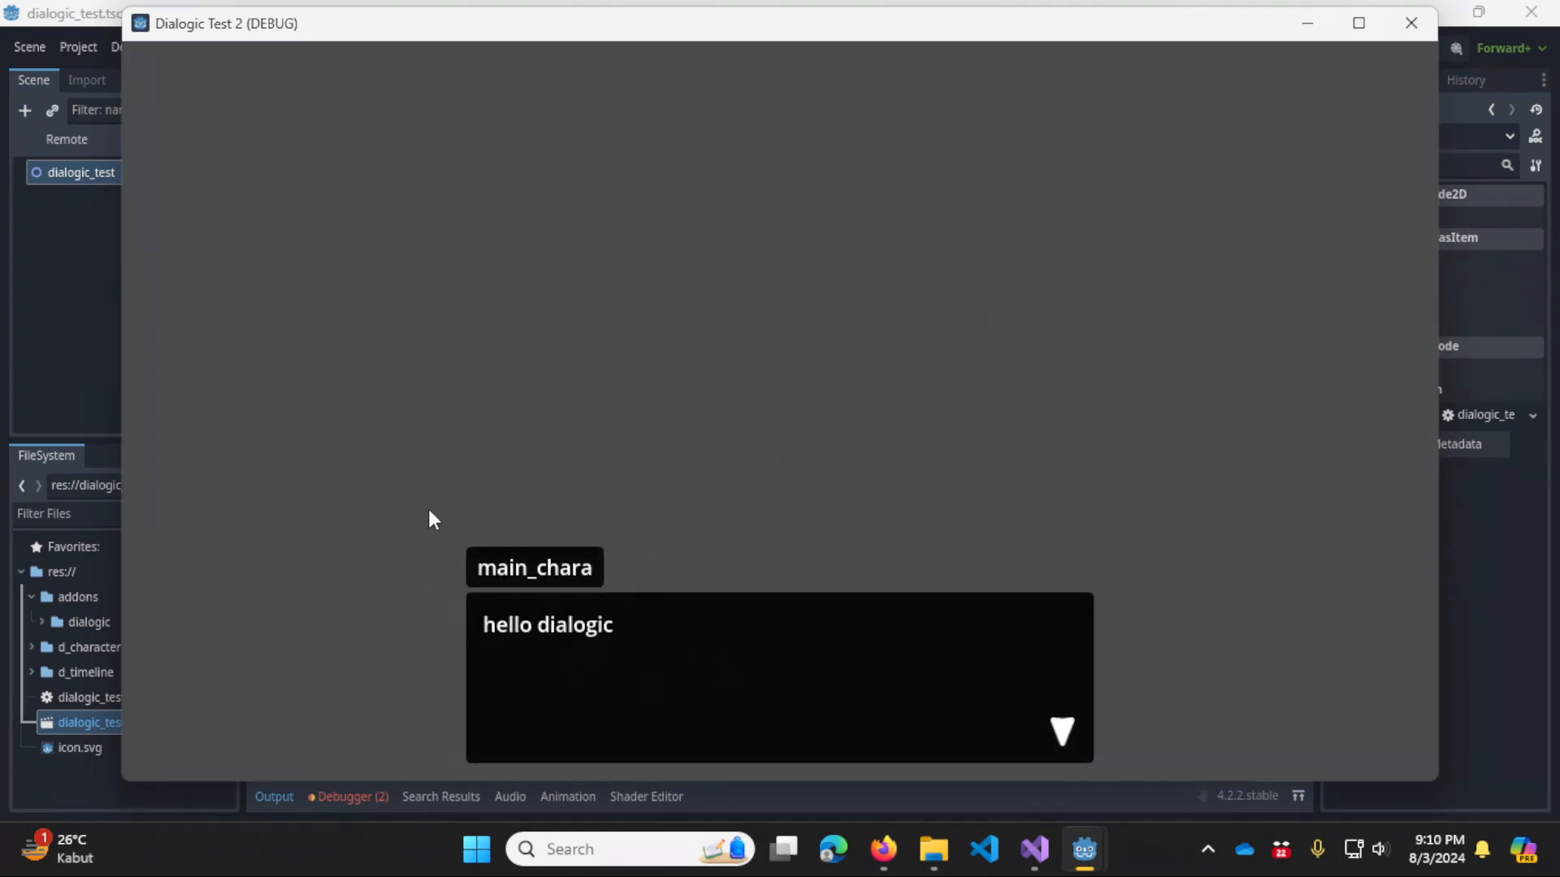
left_click(1089, 661)
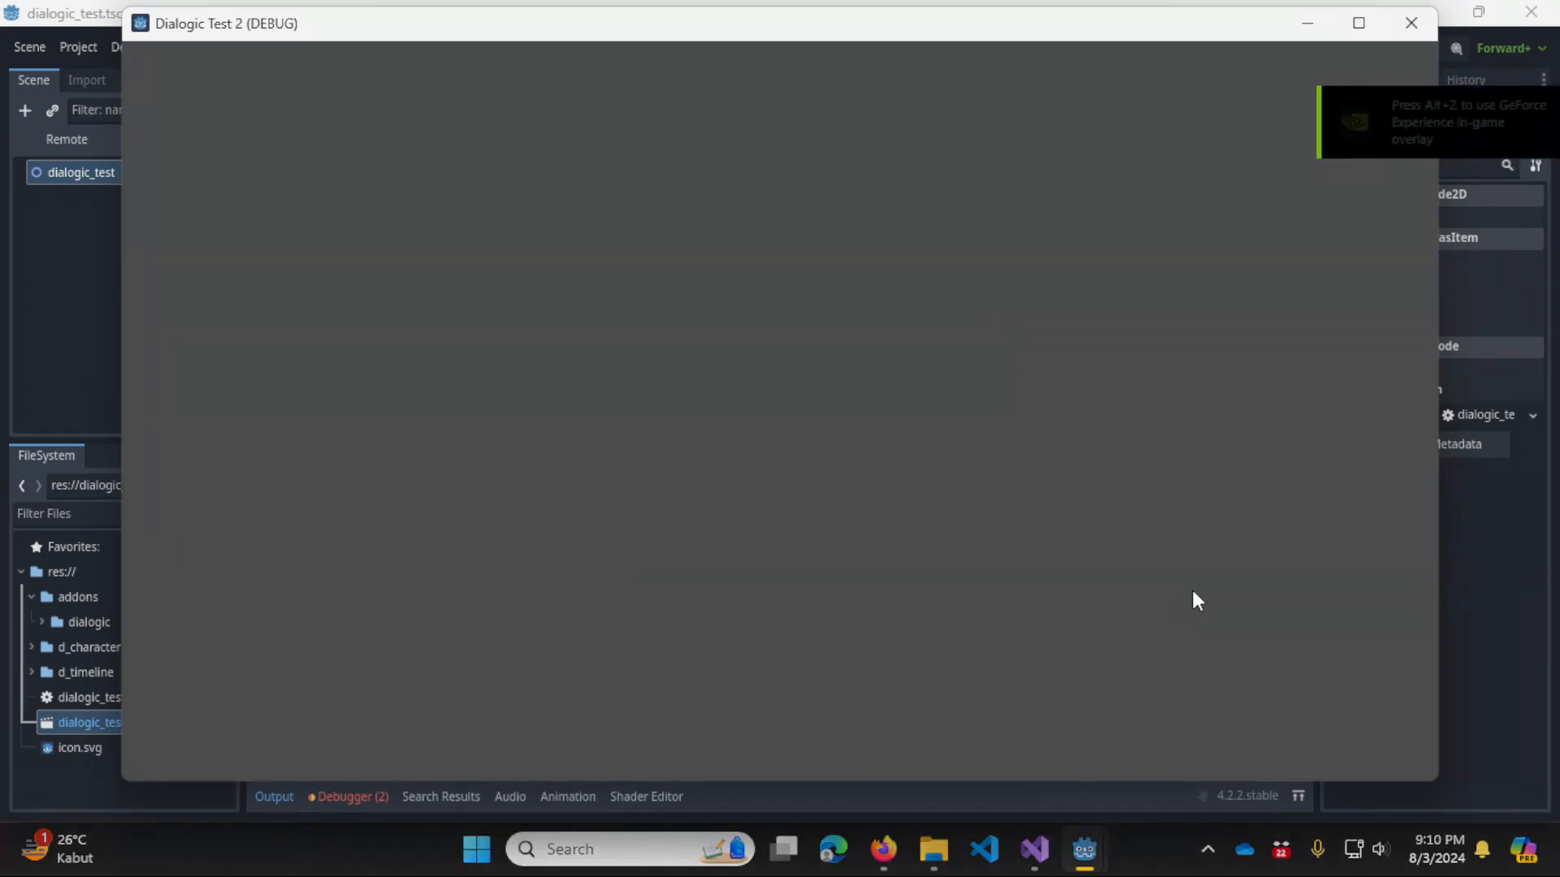
left_click(1422, 38)
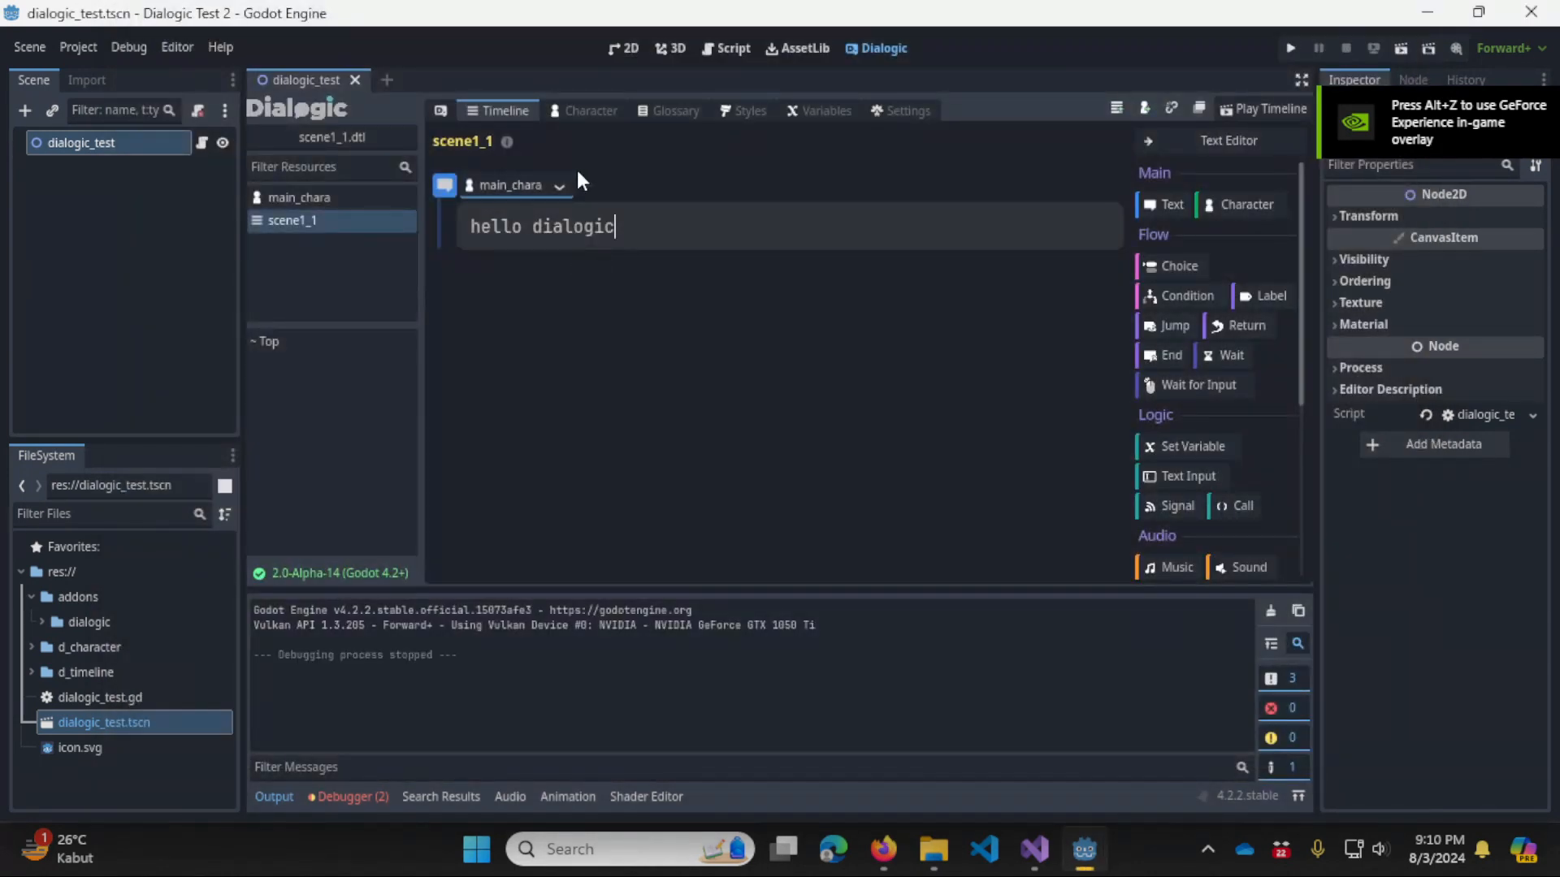
left_click(562, 181)
left_click(595, 353)
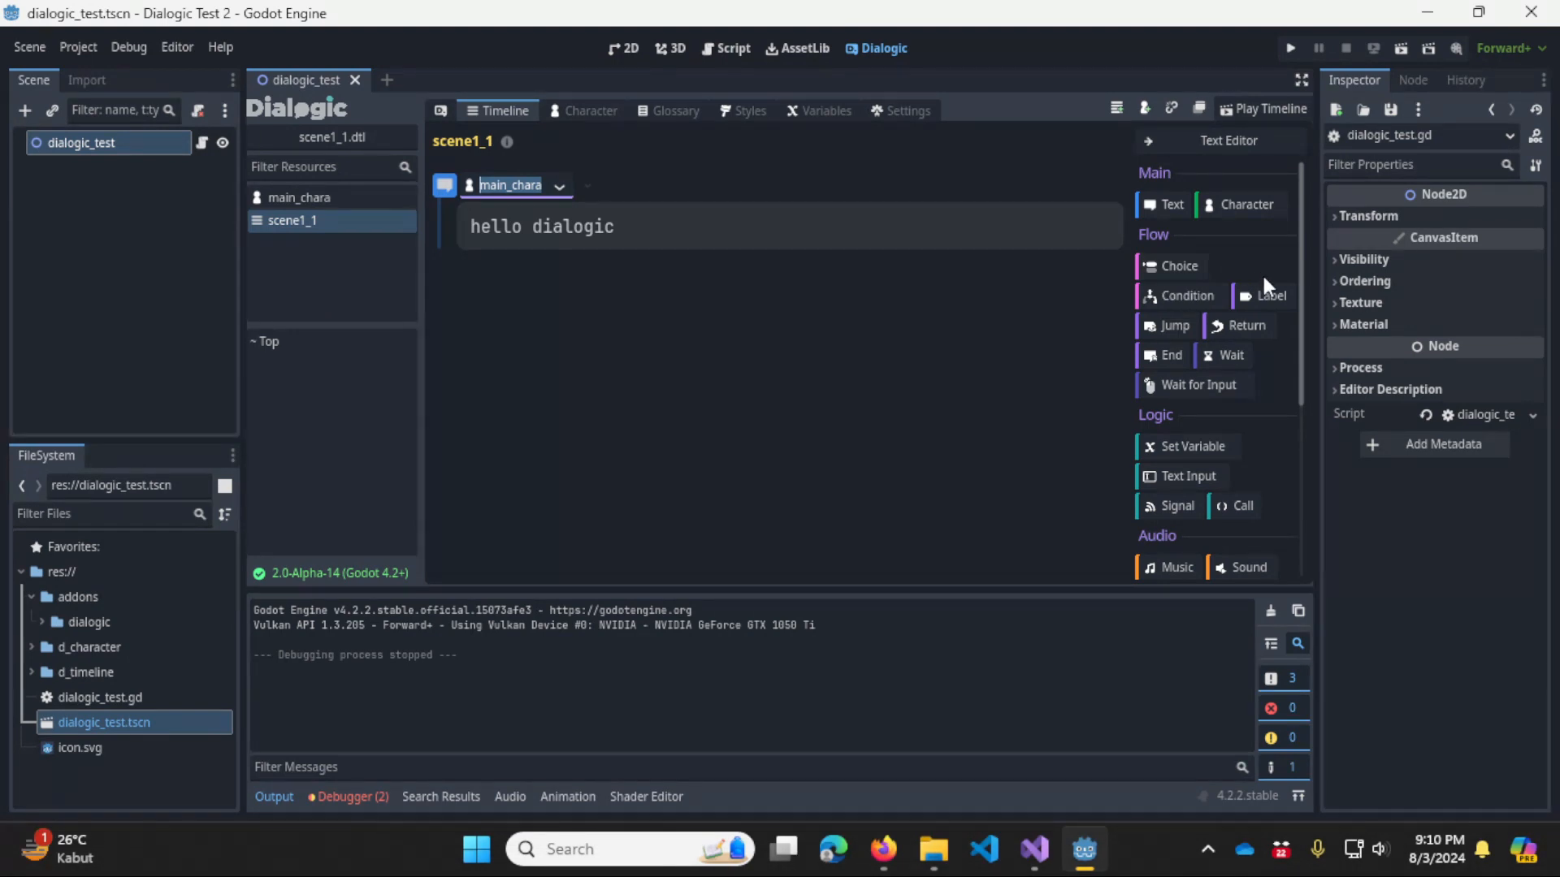
Add a Background event to the timeline and move it above the main_chara Text event.
scroll(1288, 358, "down", 1)
scroll(1288, 357, "down", 3)
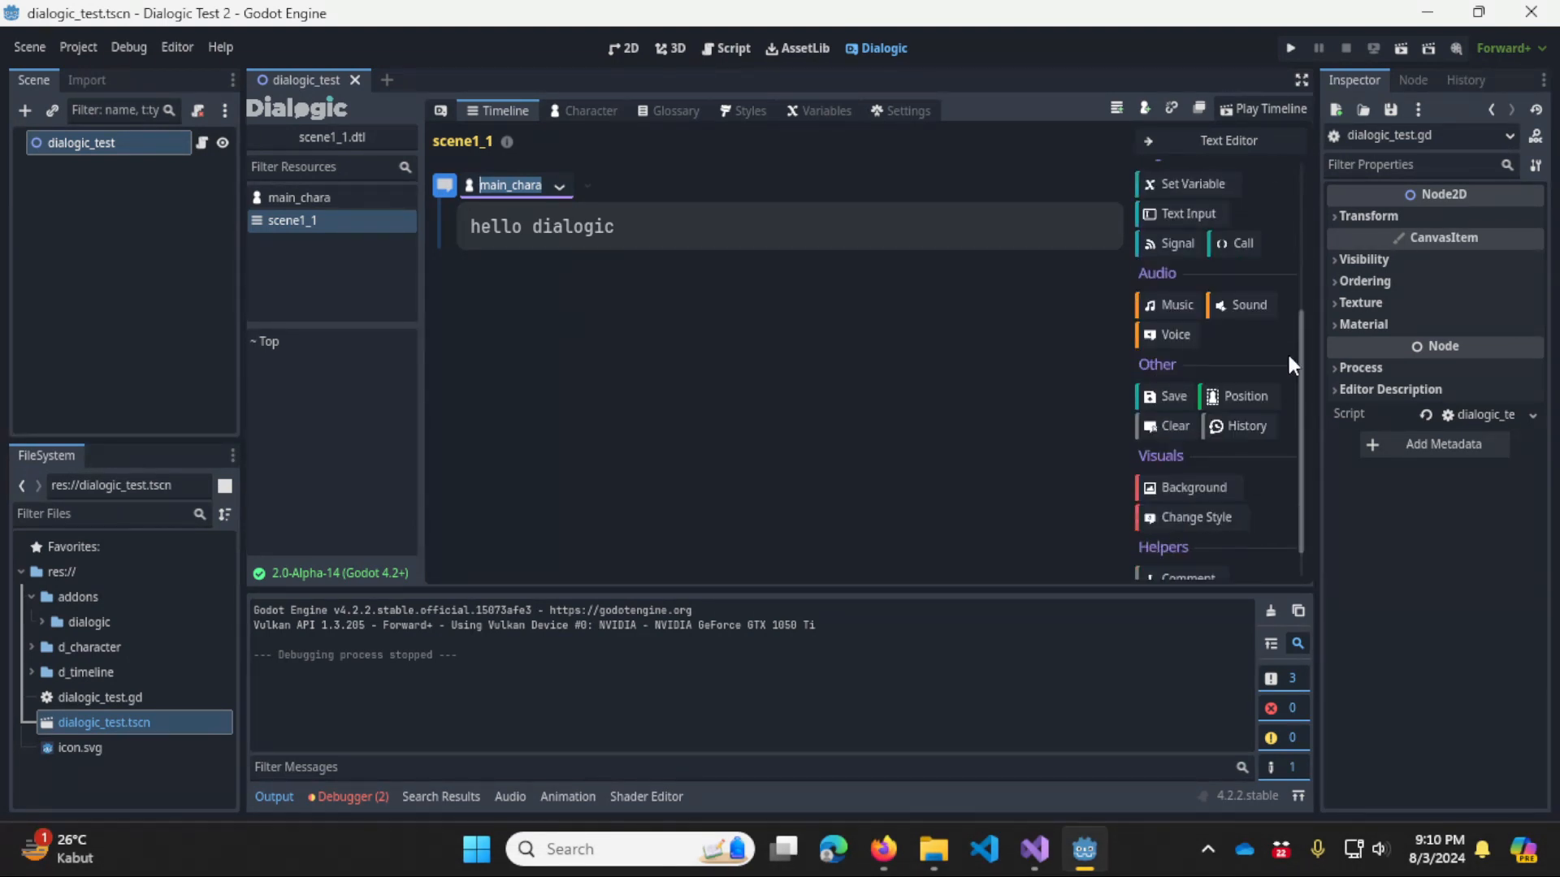
scroll(1288, 357, "down", 1)
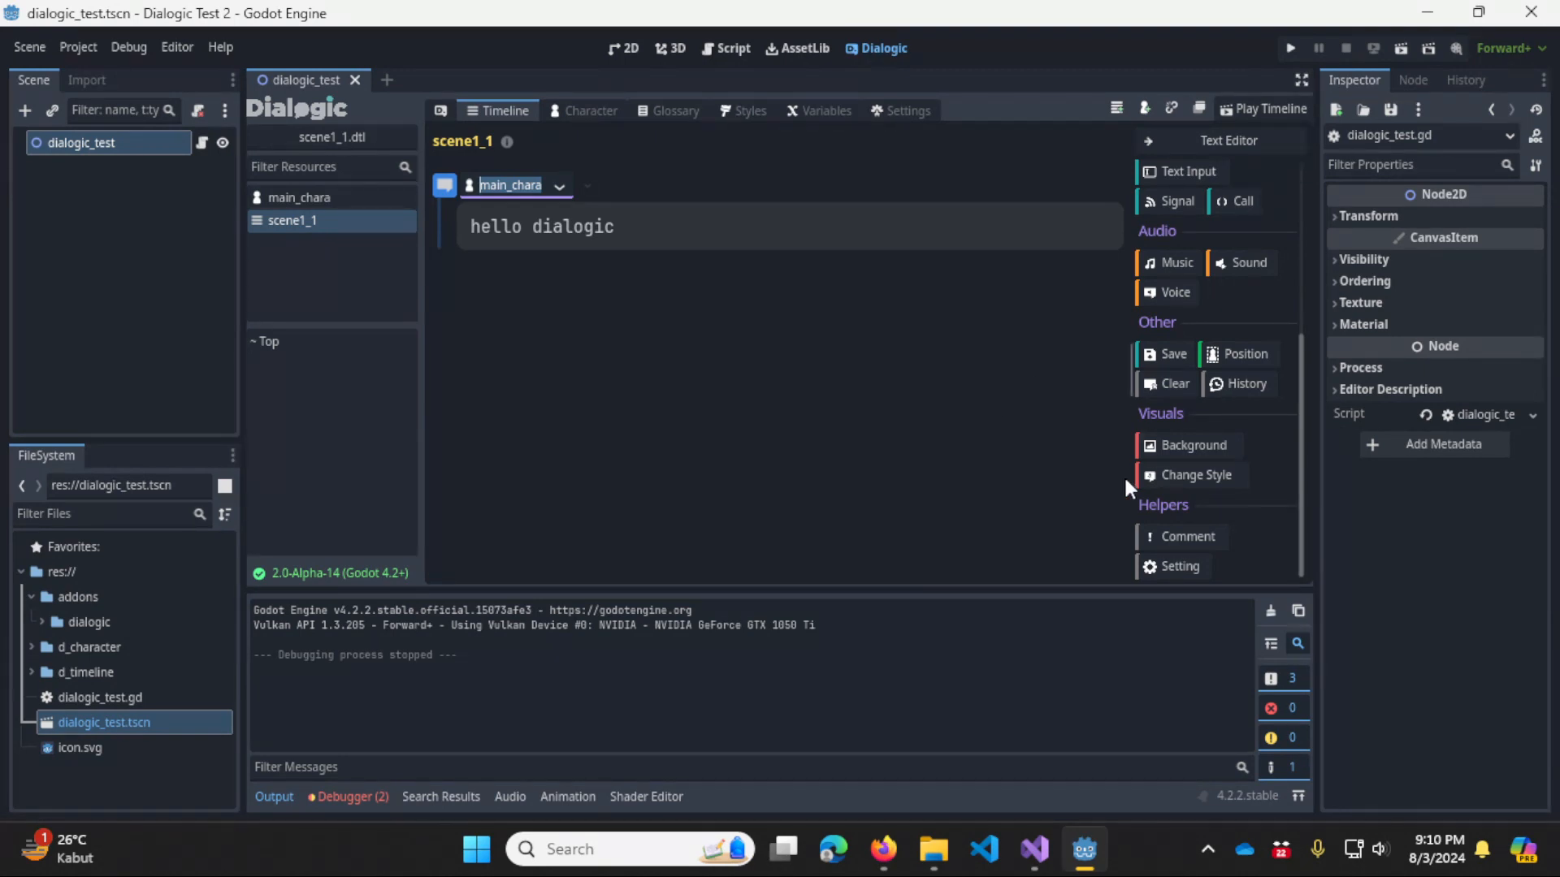
left_click(1176, 450)
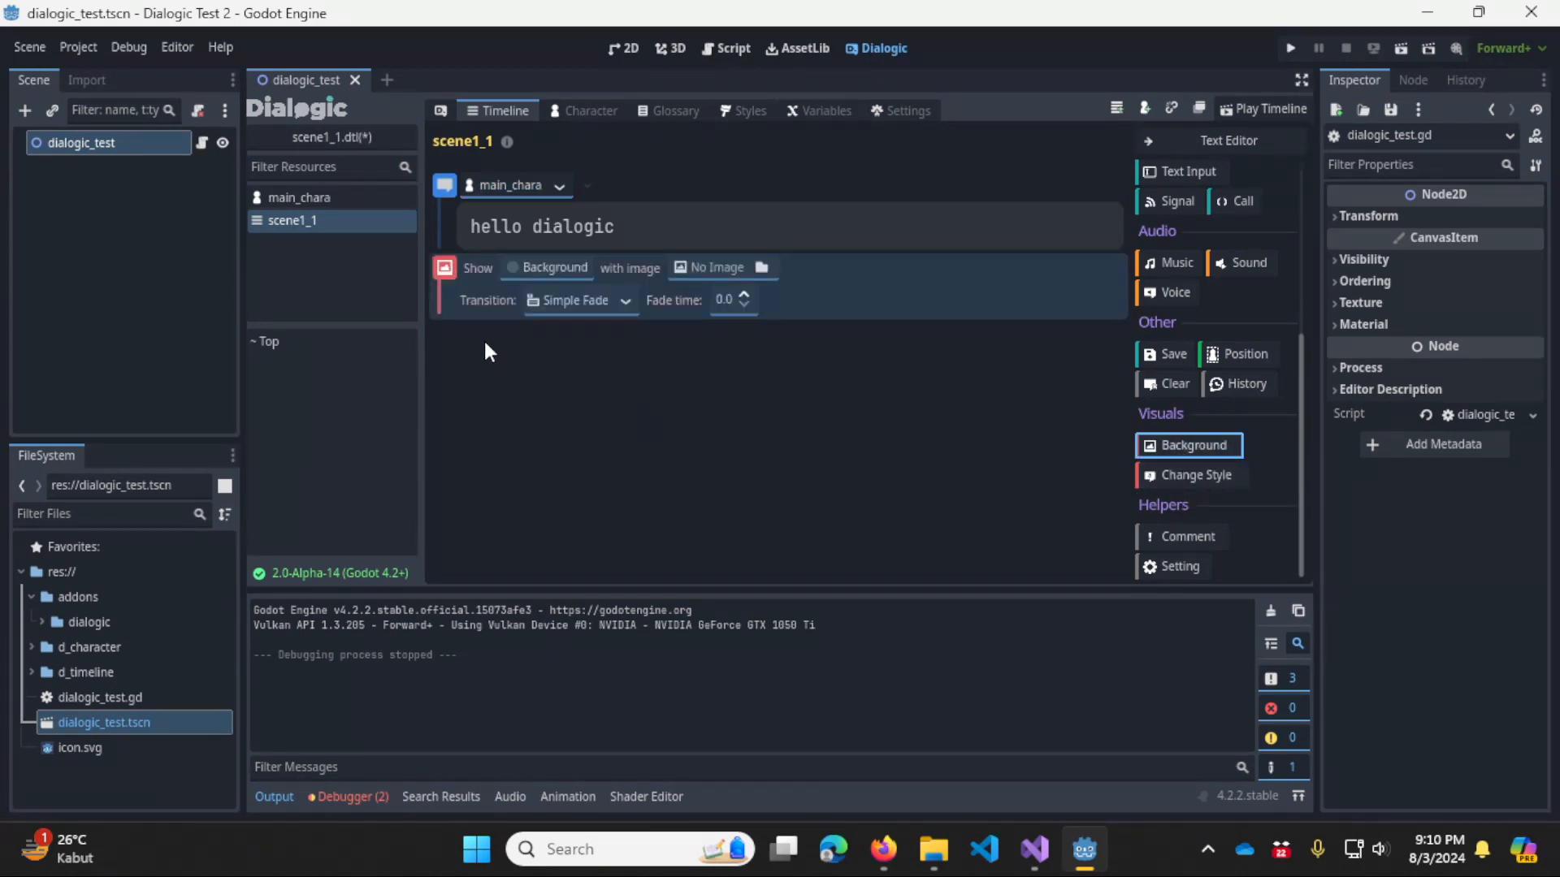
left_click_drag(469, 276, 557, 198)
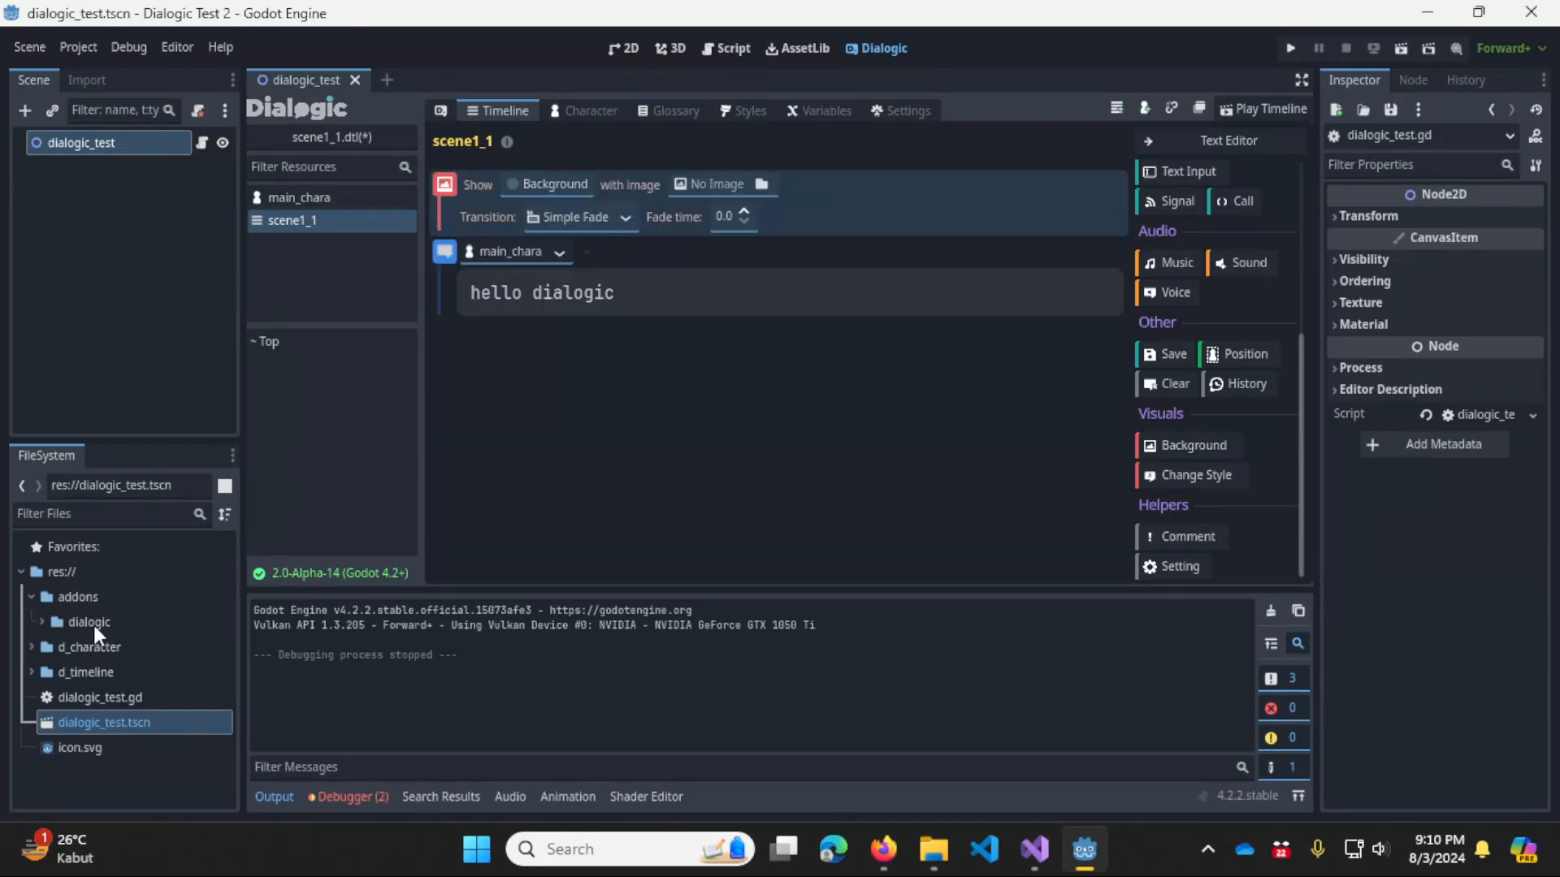
Import the tembok.jpeg image from File Explorer into the project's res:// folder.
mouse_move(936, 845)
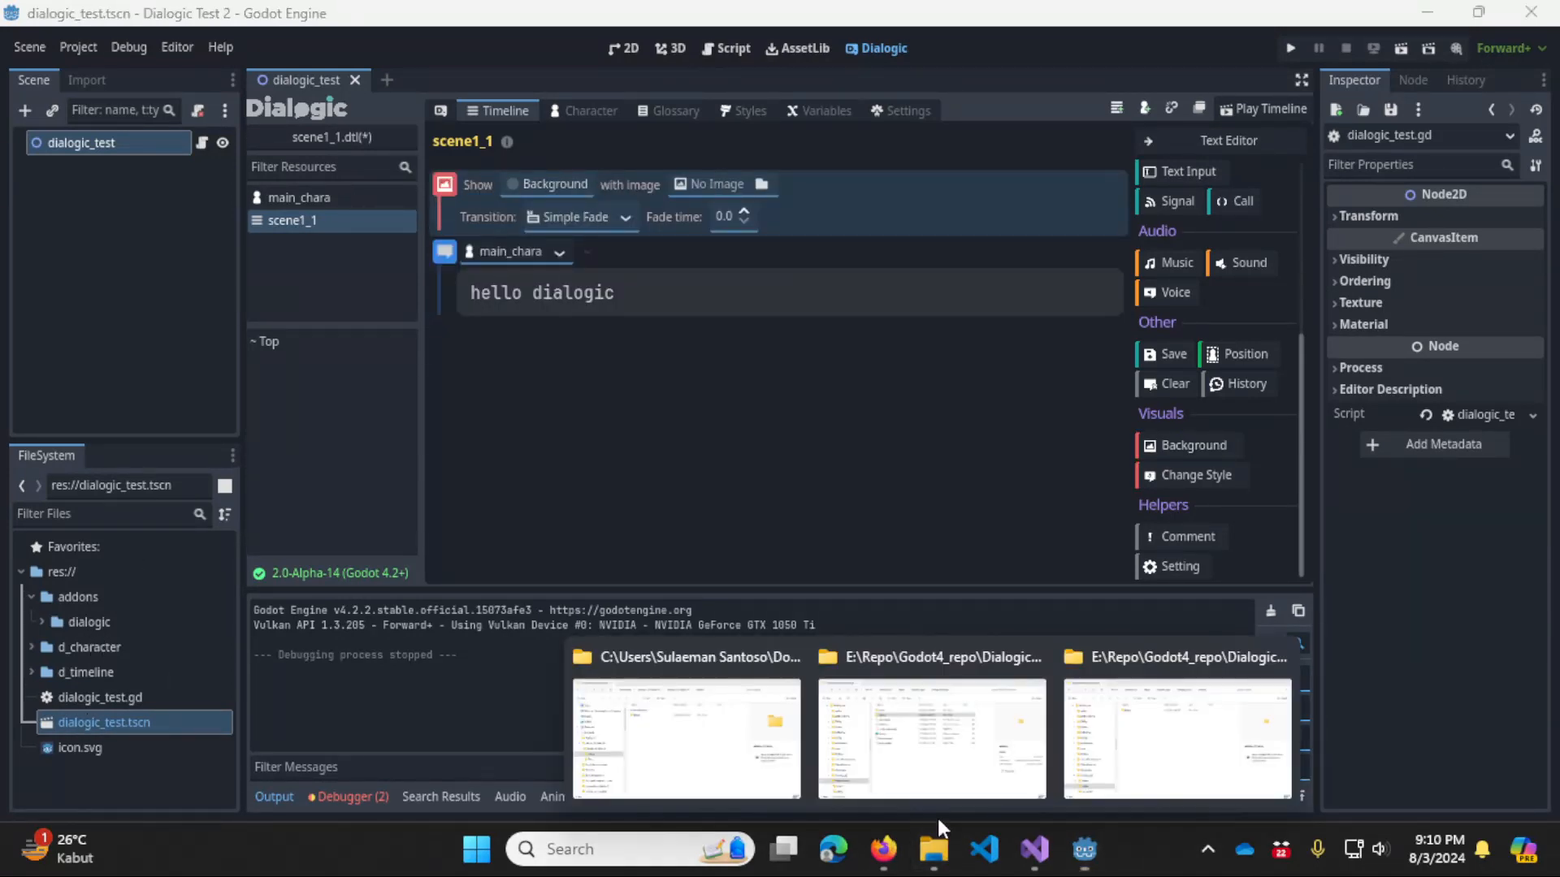
left_click(927, 731)
key("alt+Tab")
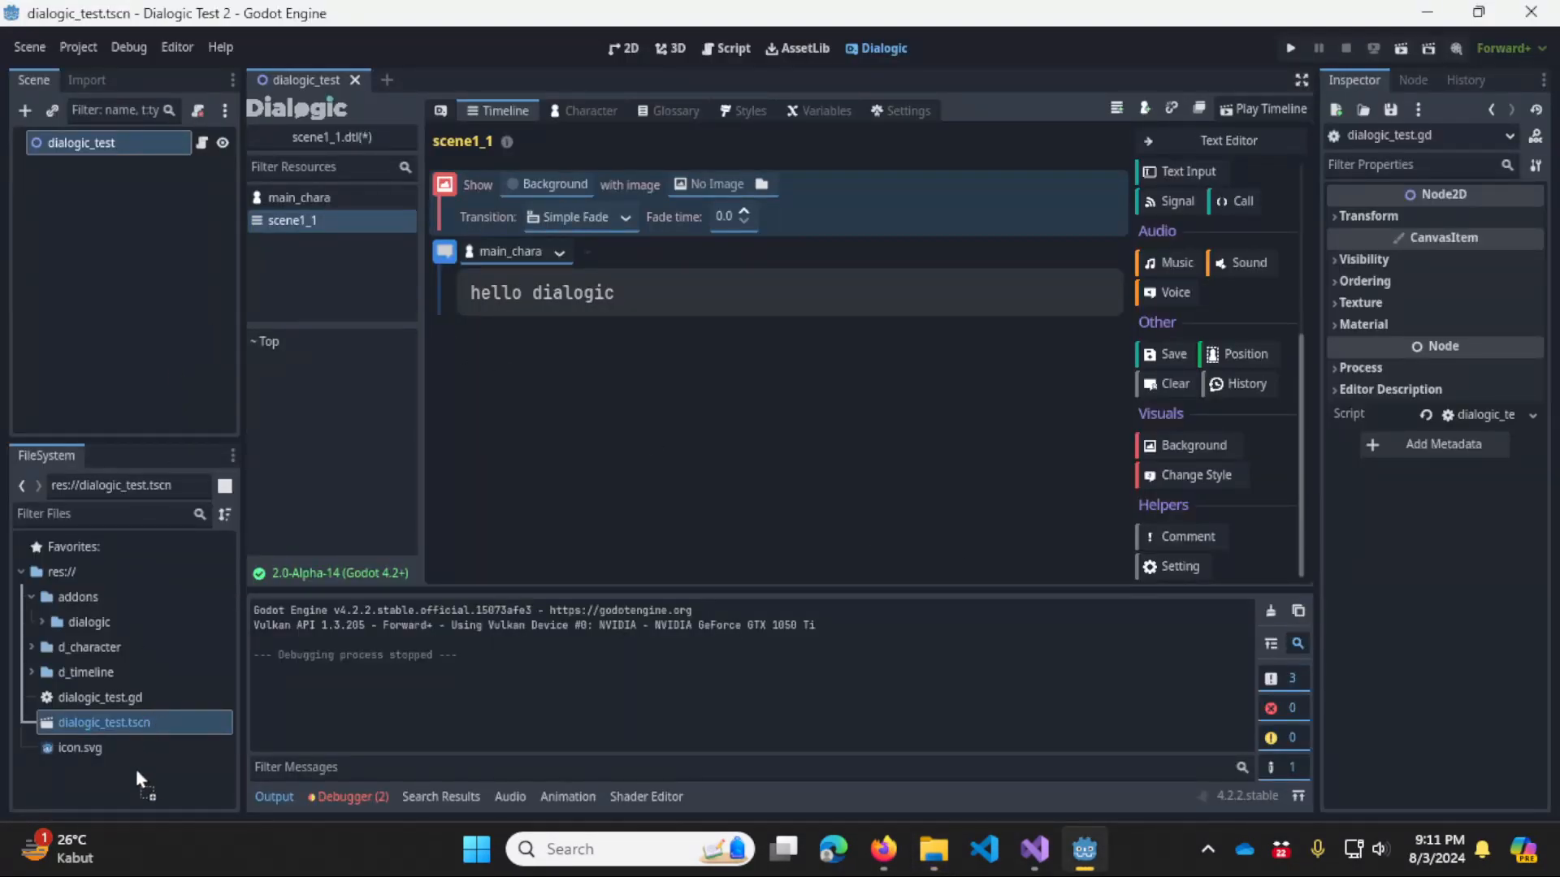
left_click_drag(135, 768, 134, 766)
left_click(125, 773)
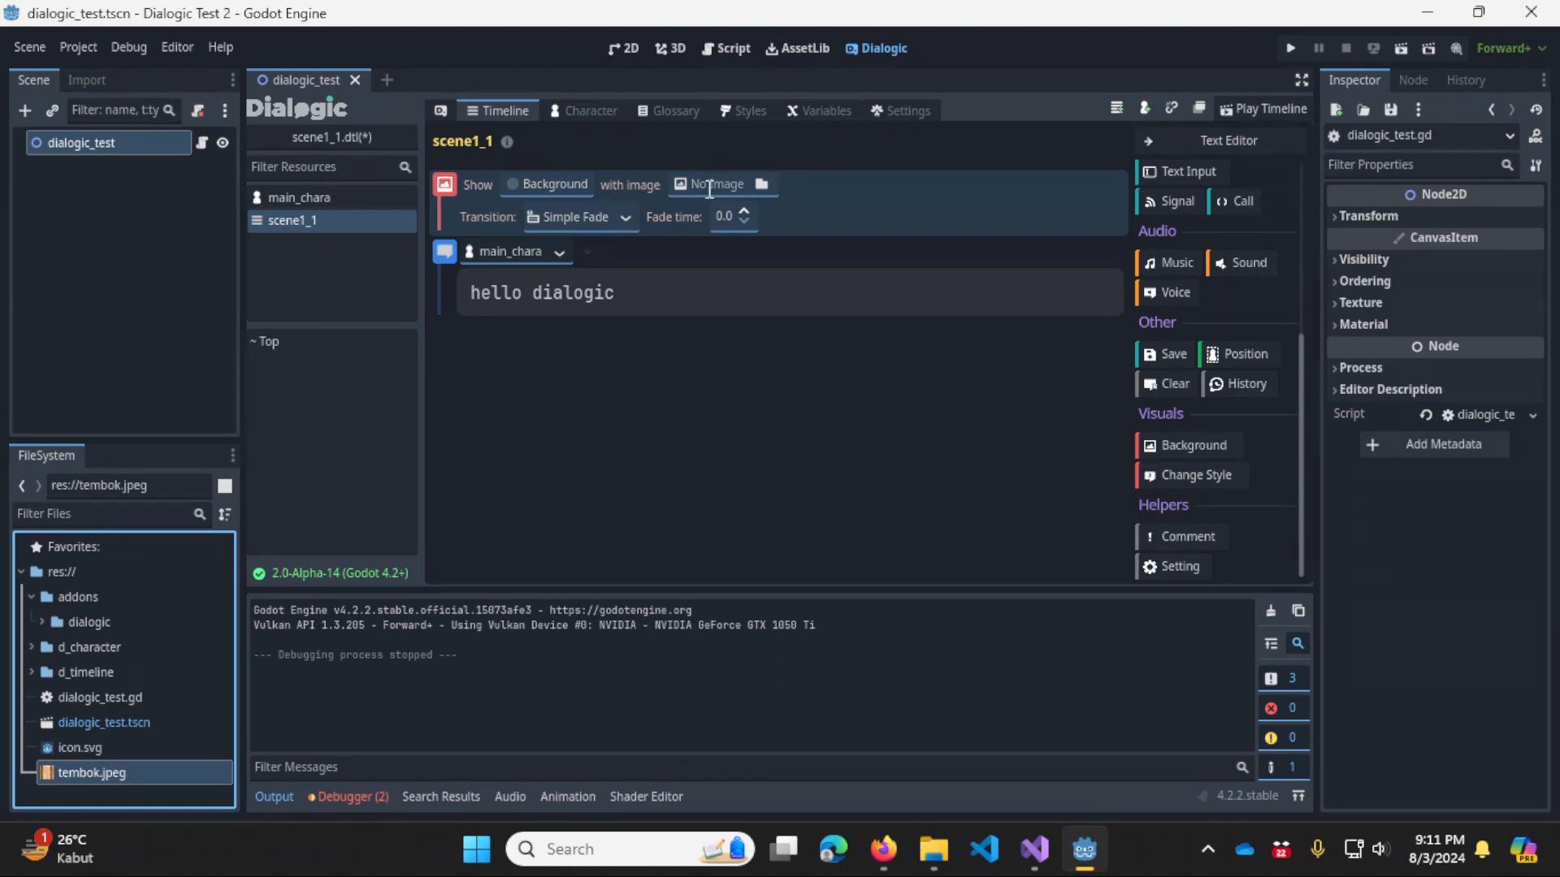
Assign tembok.jpeg from res:// as the image of the Background event and save the timeline.
left_click(555, 184)
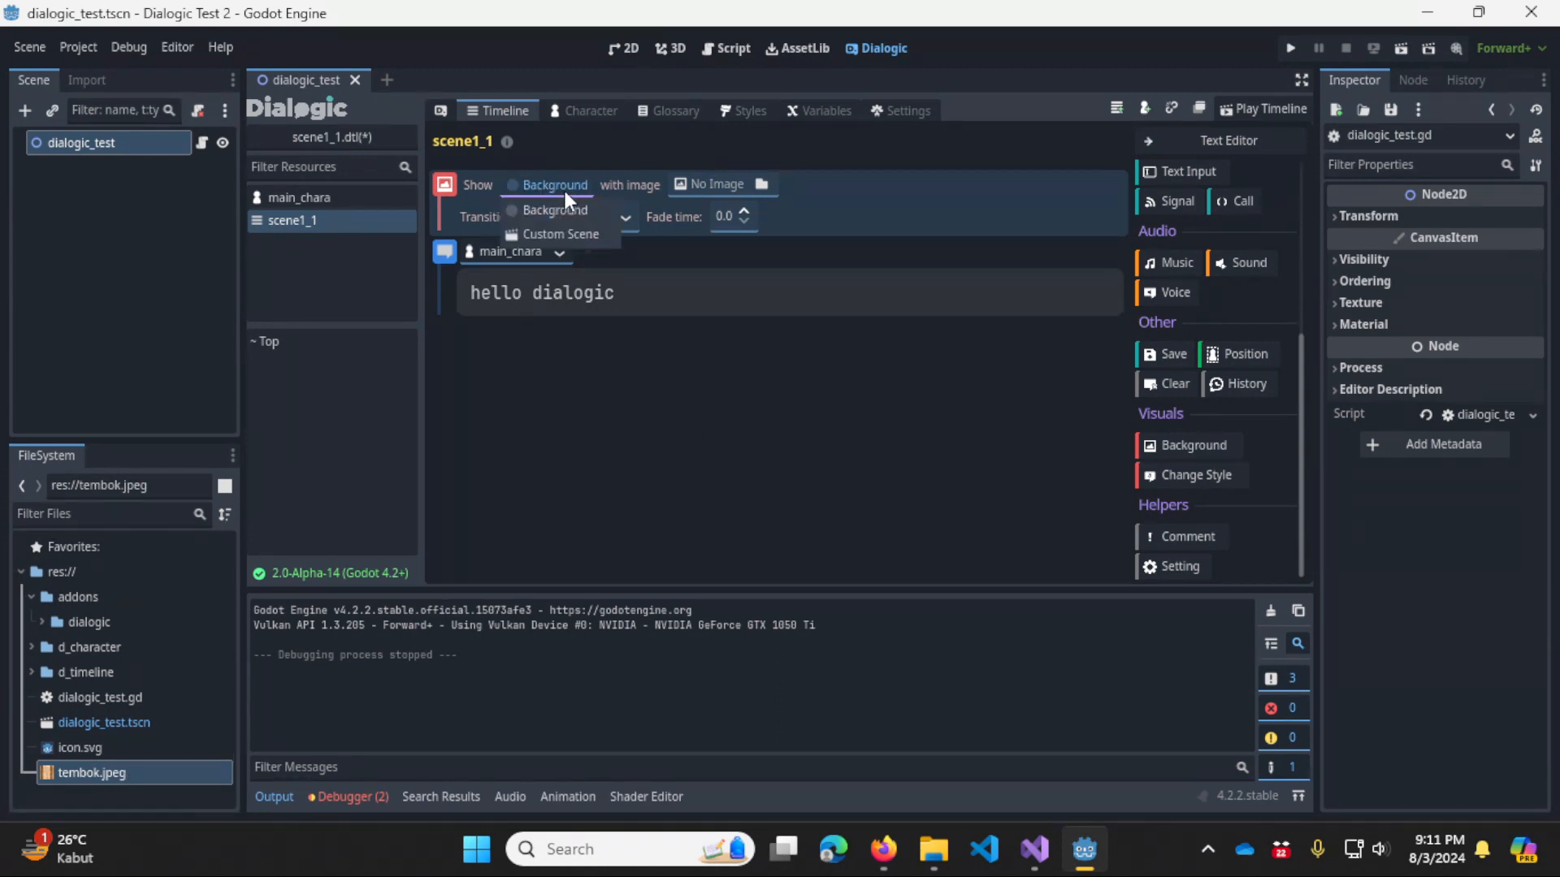
left_click(555, 210)
left_click(762, 185)
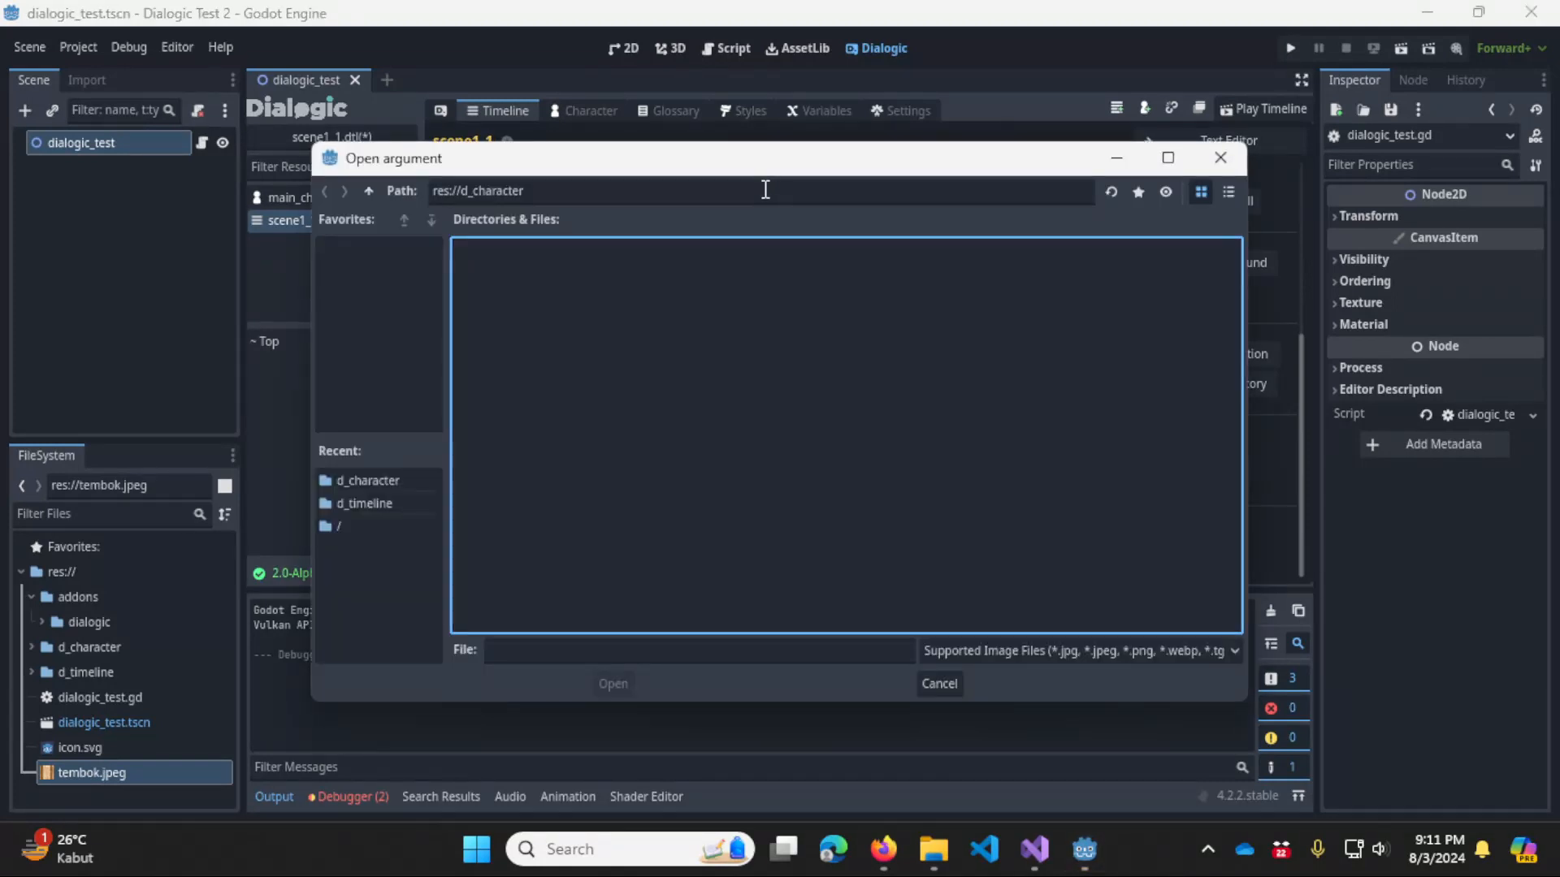
left_click(369, 193)
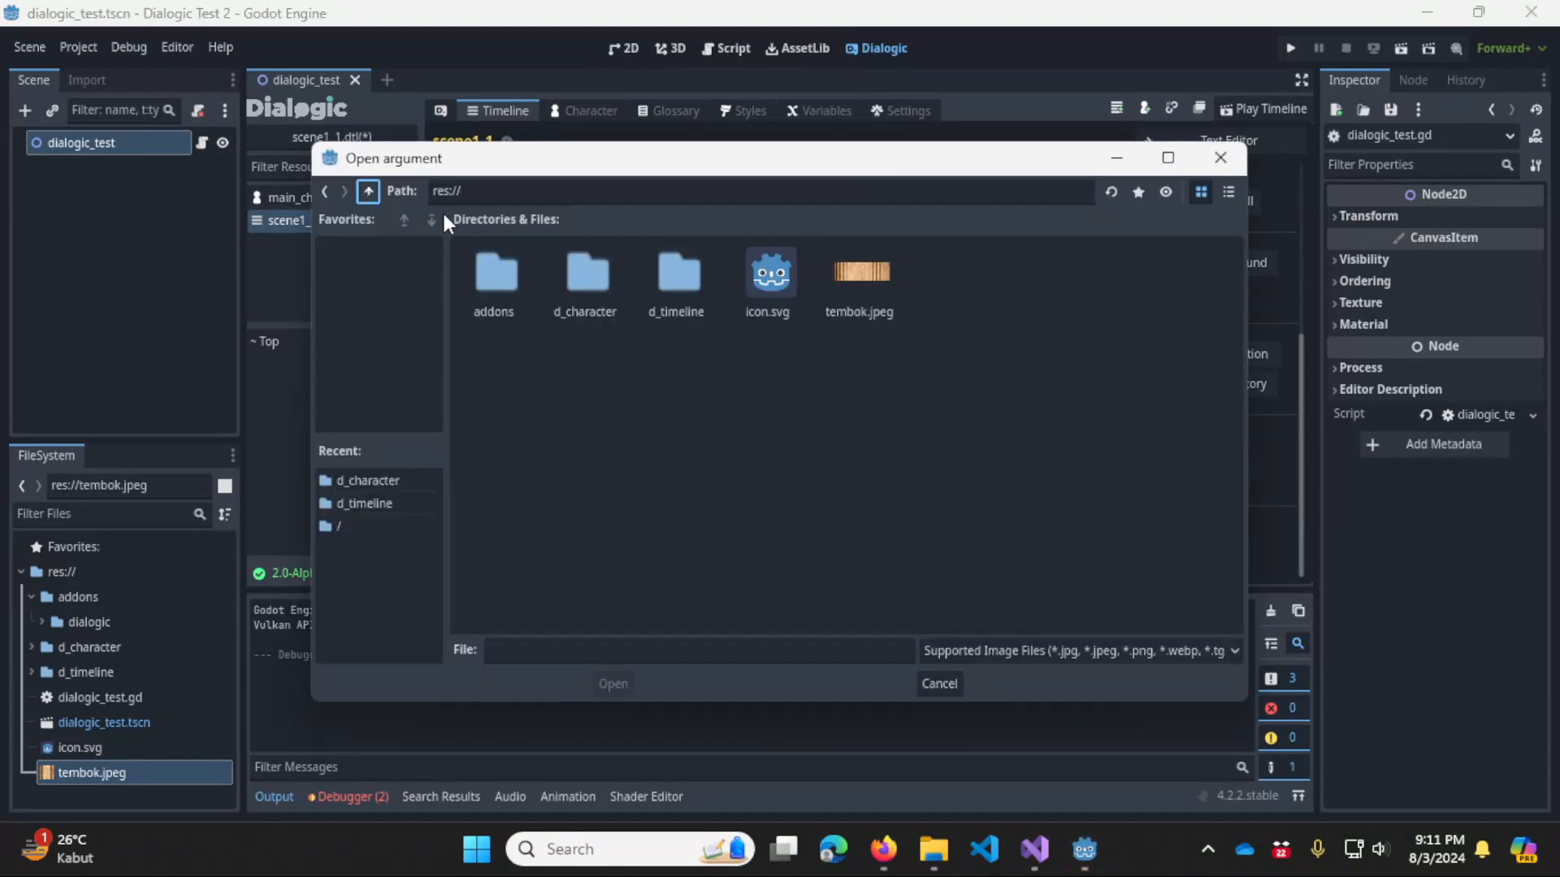
double_click(860, 261)
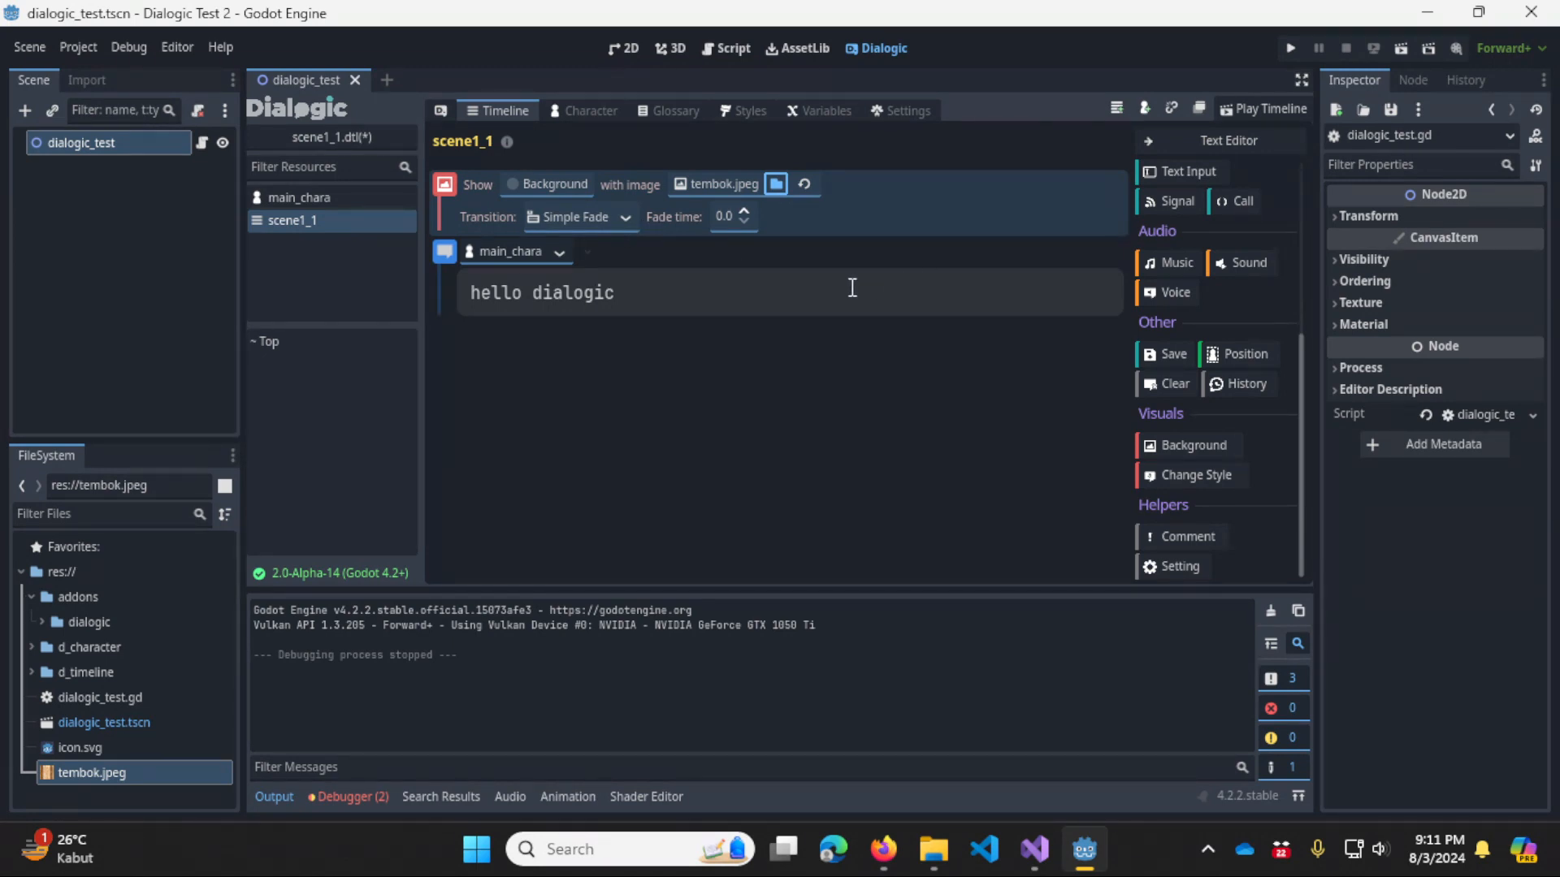
key("ctrl+s")
Set the Background event's transition to Push Up.
left_click(625, 217)
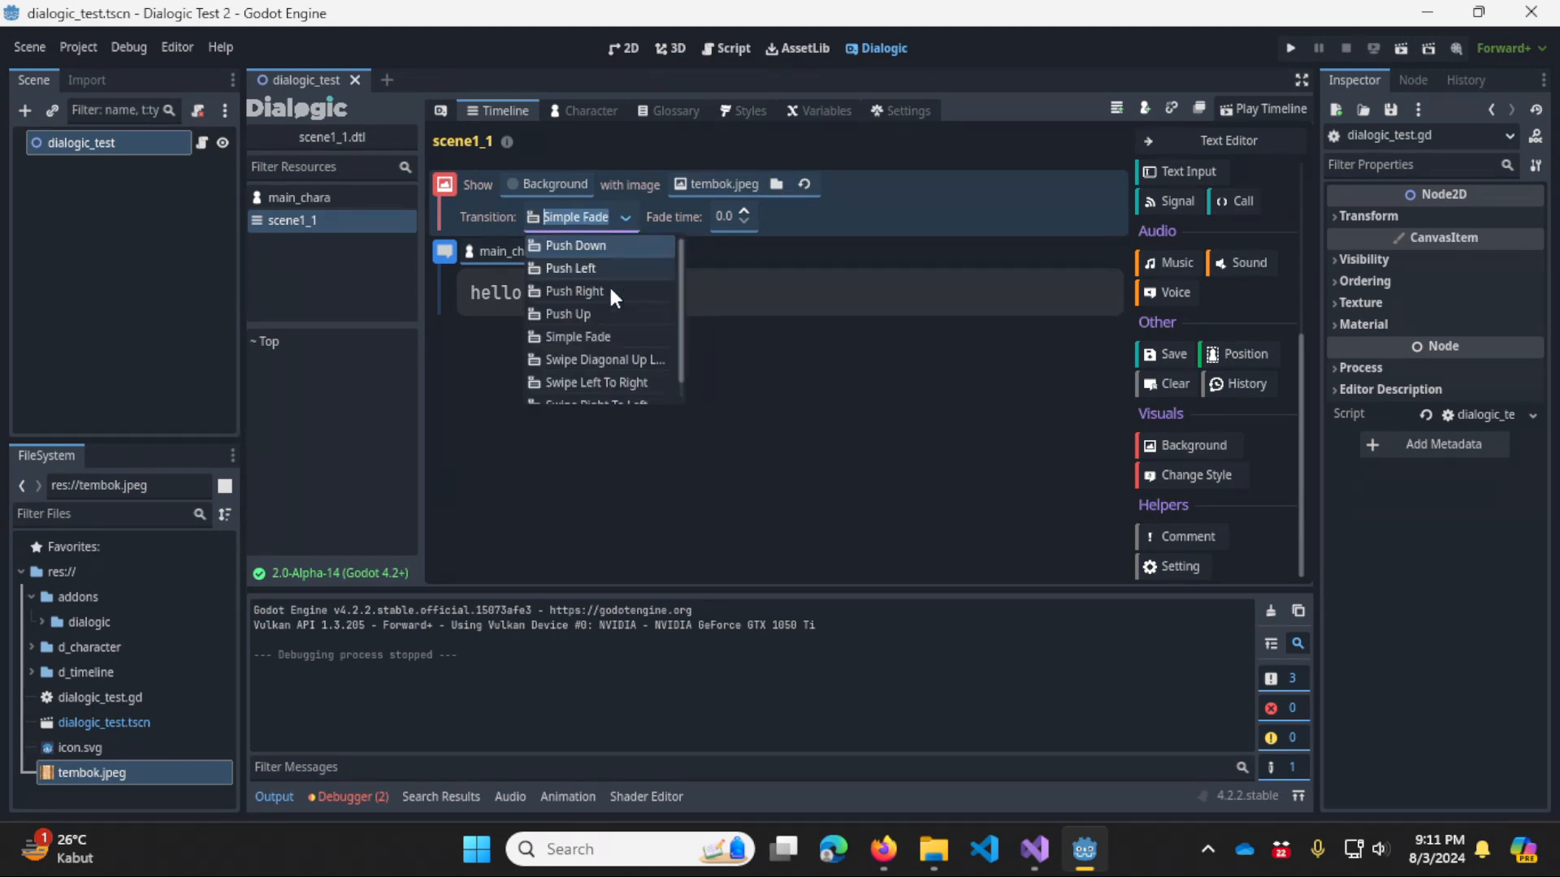
scroll(626, 325, "down", 1)
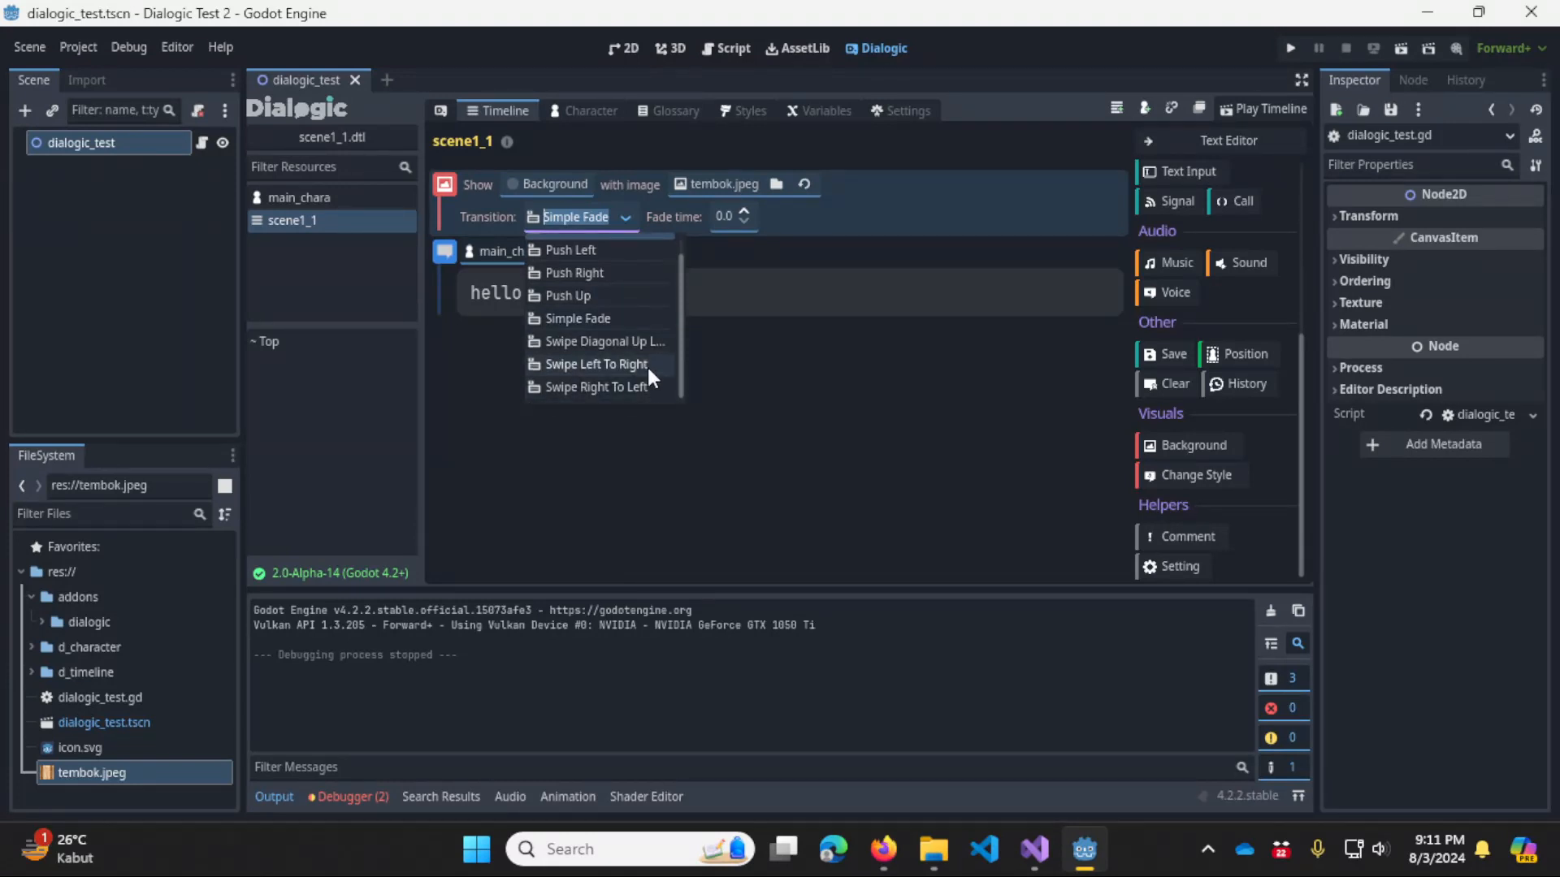
scroll(647, 358, "up", 1)
left_click(630, 315)
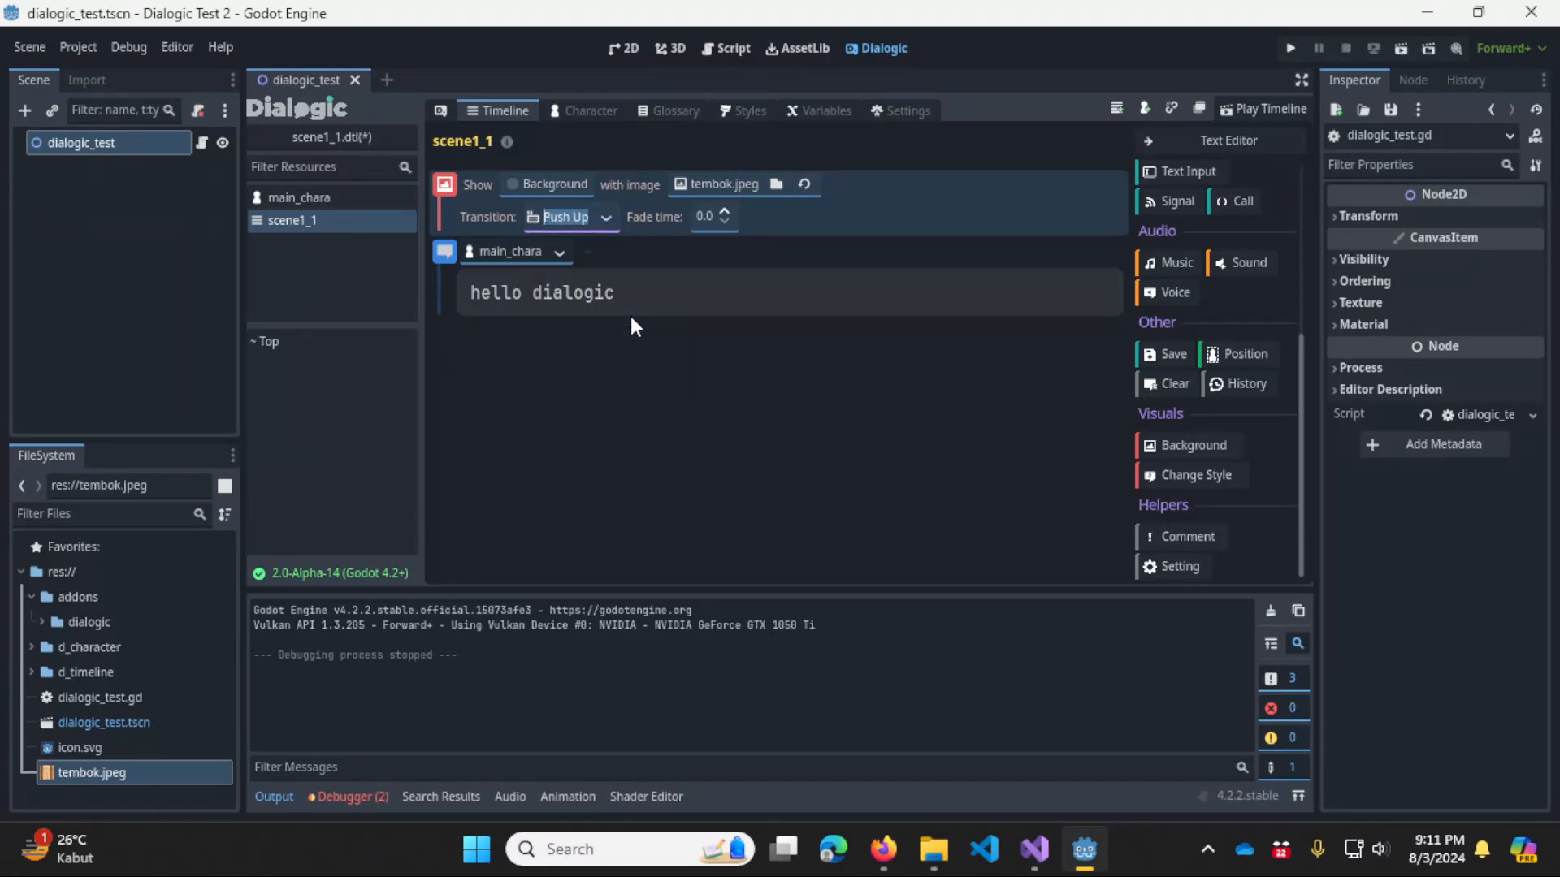
Run the project to check the background image behind the dialogue, advance past the line and close the game.
left_click(1291, 48)
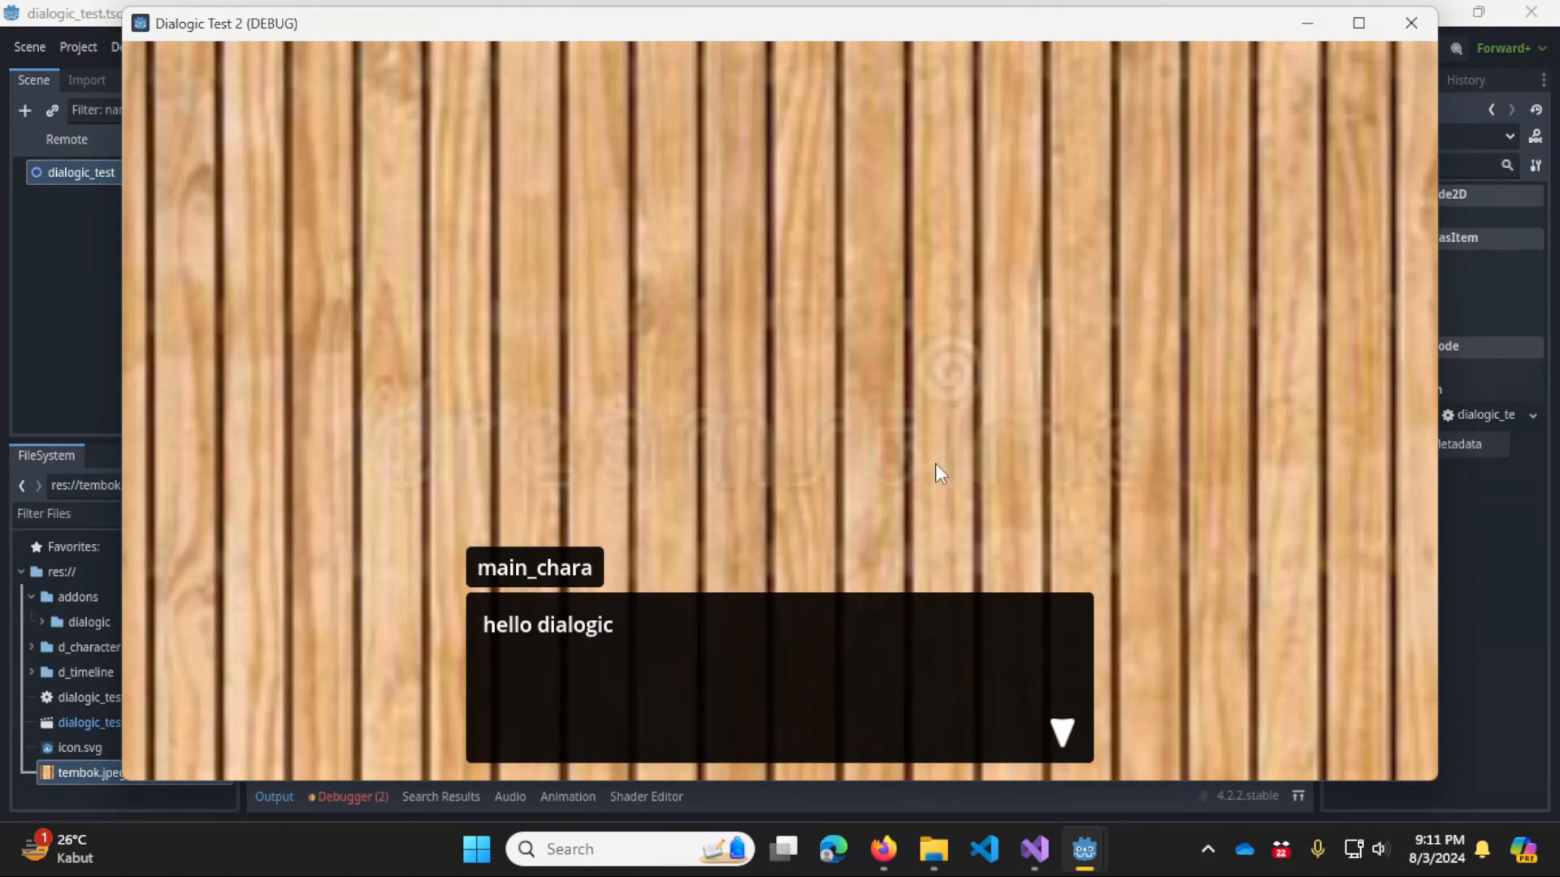
left_click(722, 591)
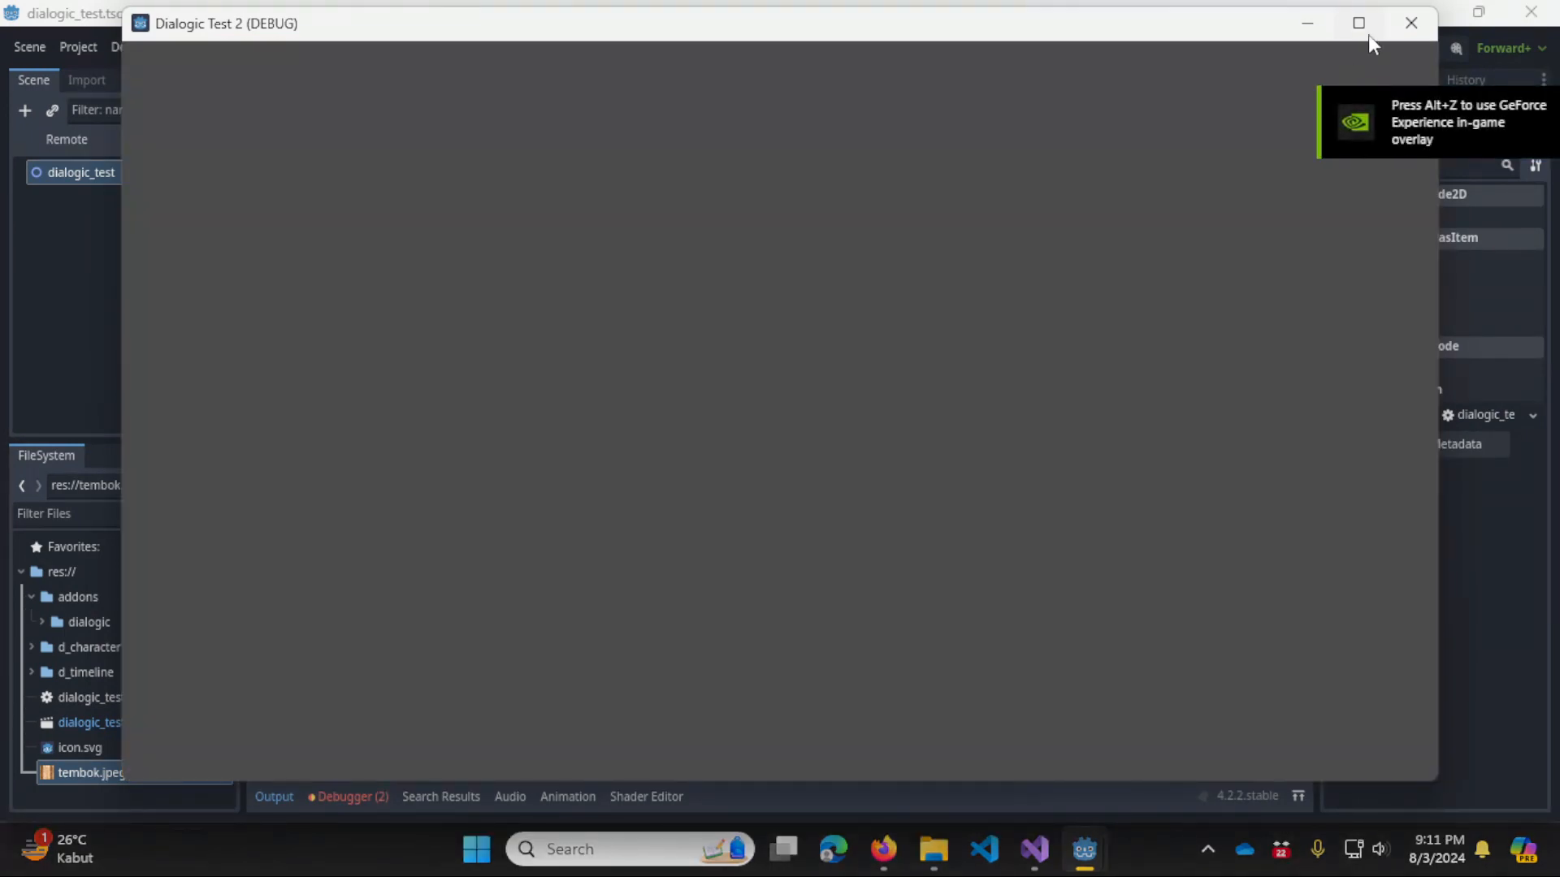
left_click(1408, 34)
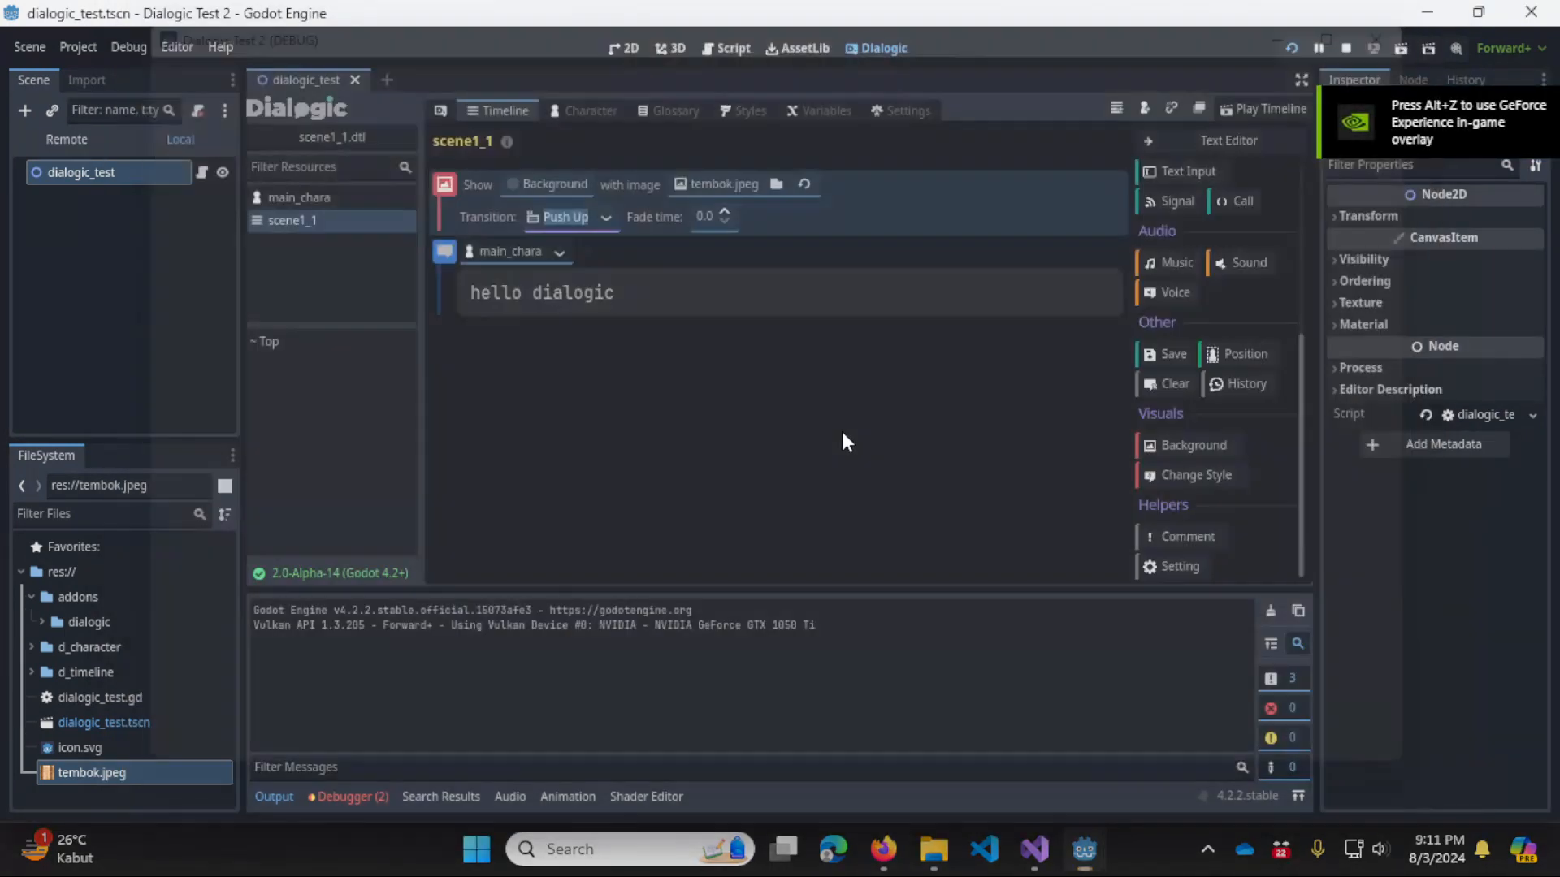
left_click(477, 197)
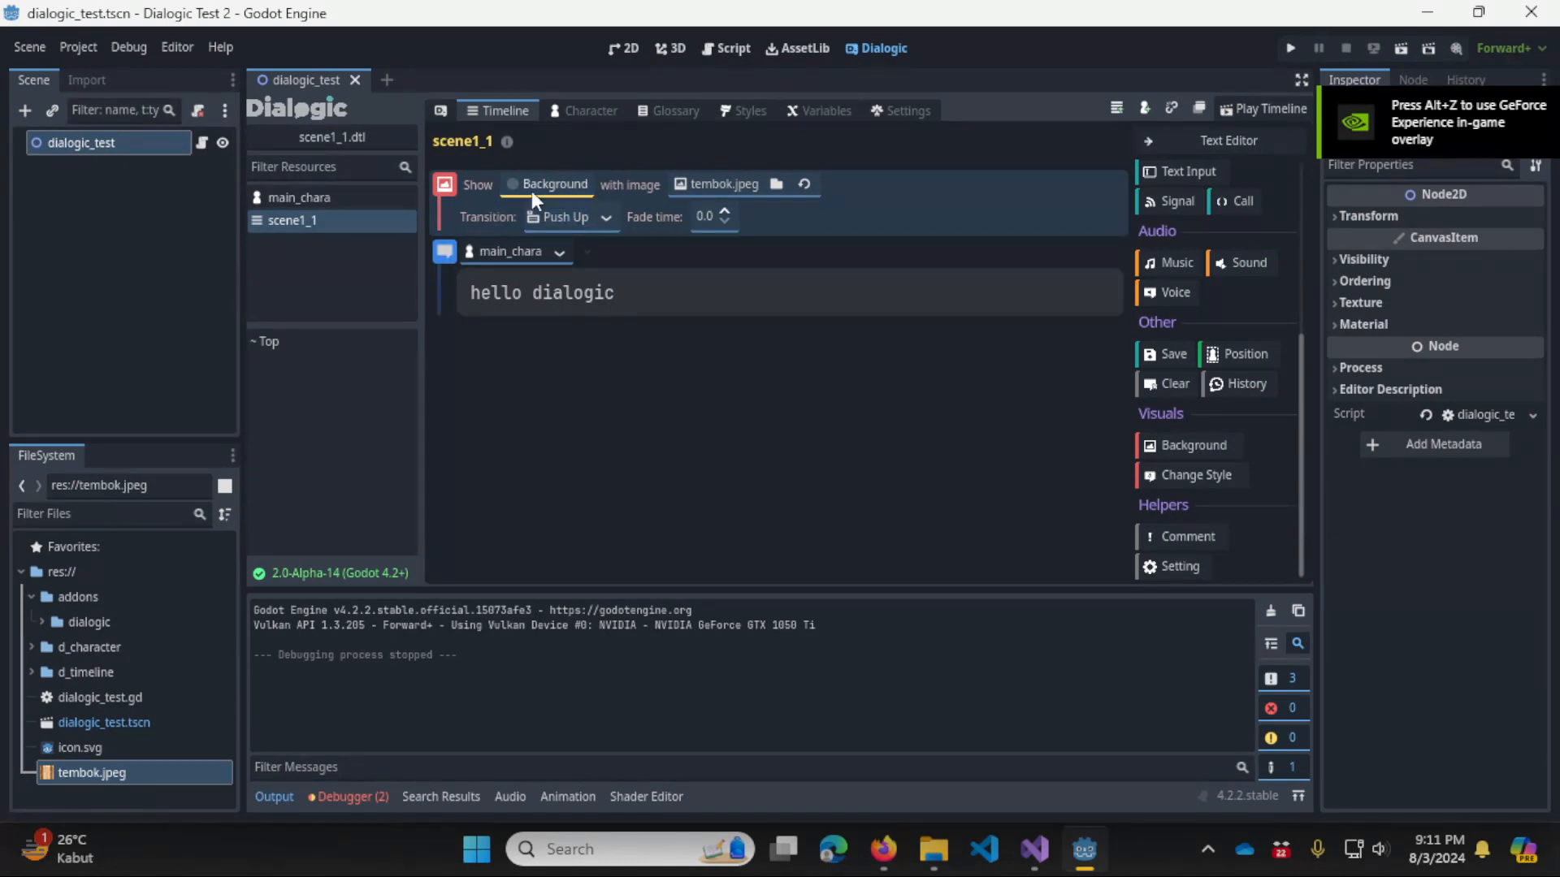
left_click(582, 184)
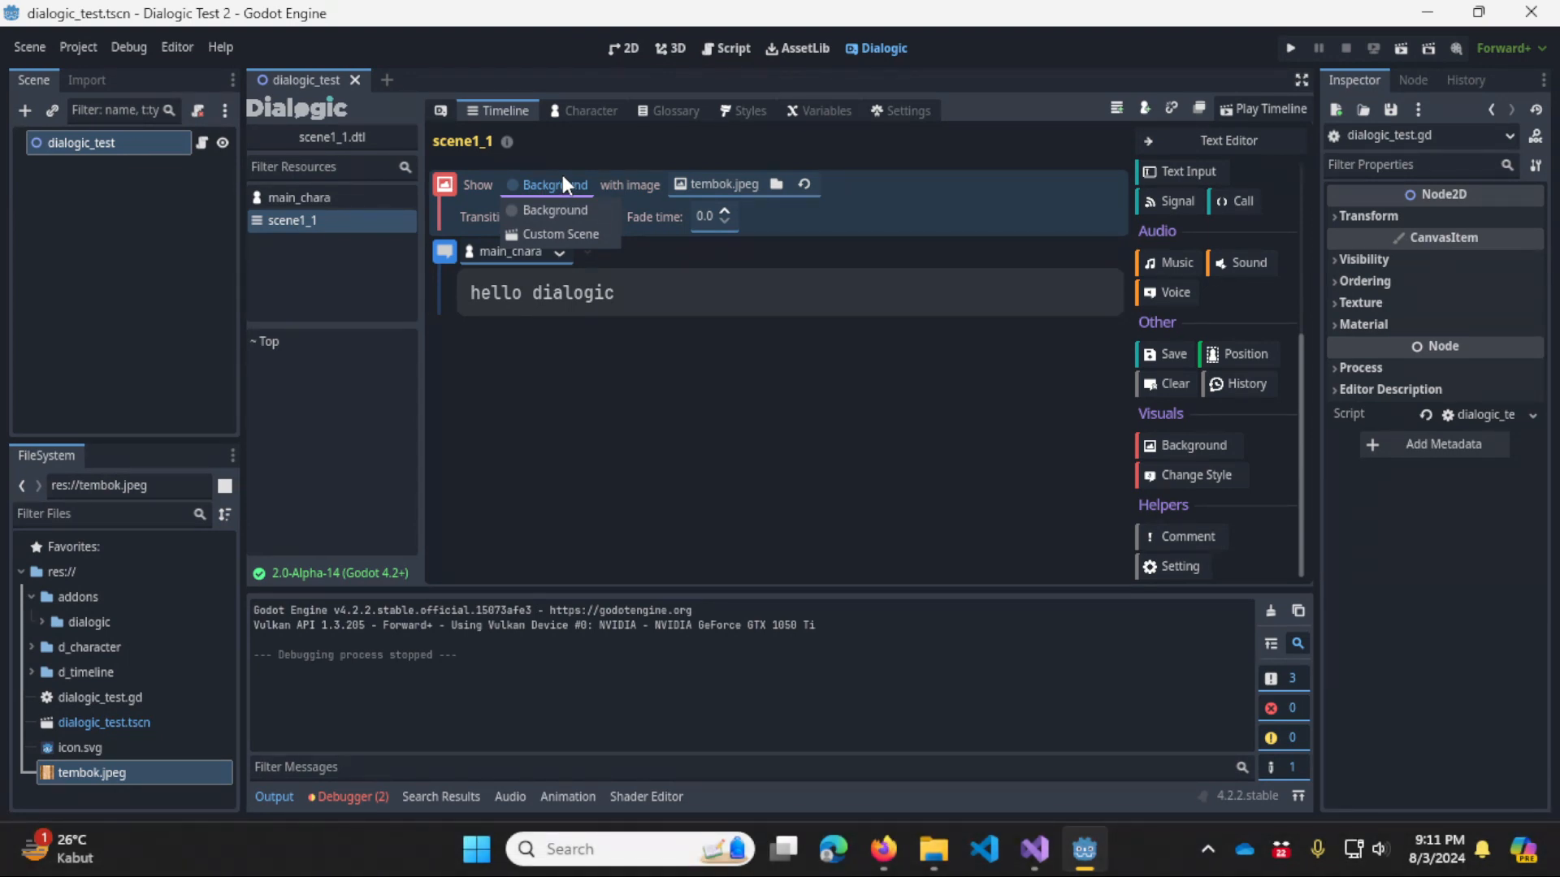
left_click(842, 292)
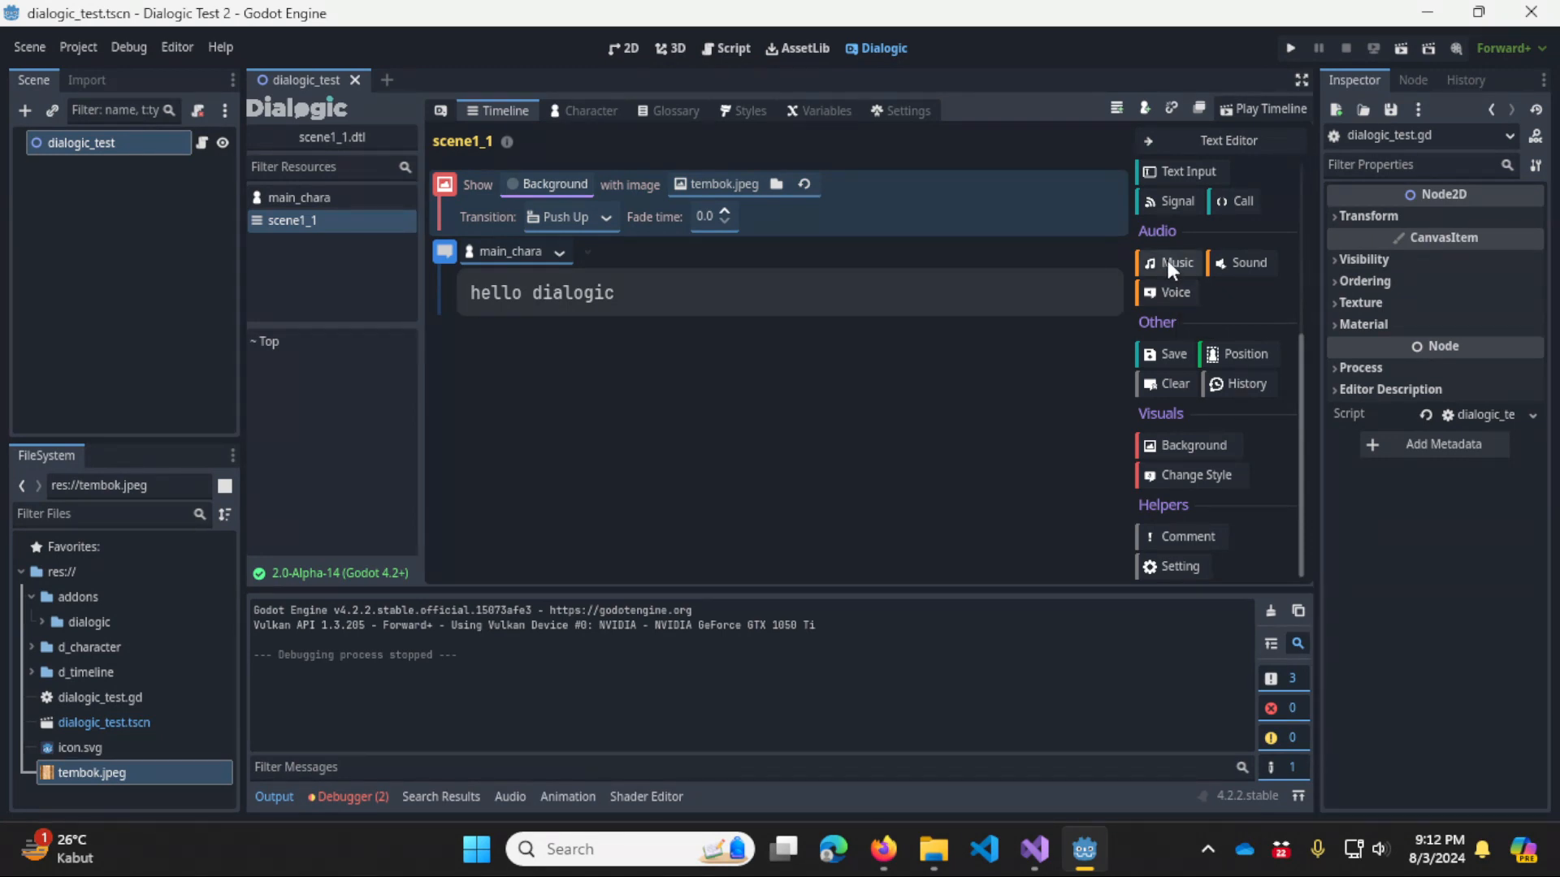
Add a Music, a Sound and a Voice event at the end of the timeline.
left_click_drag(1167, 257, 693, 338)
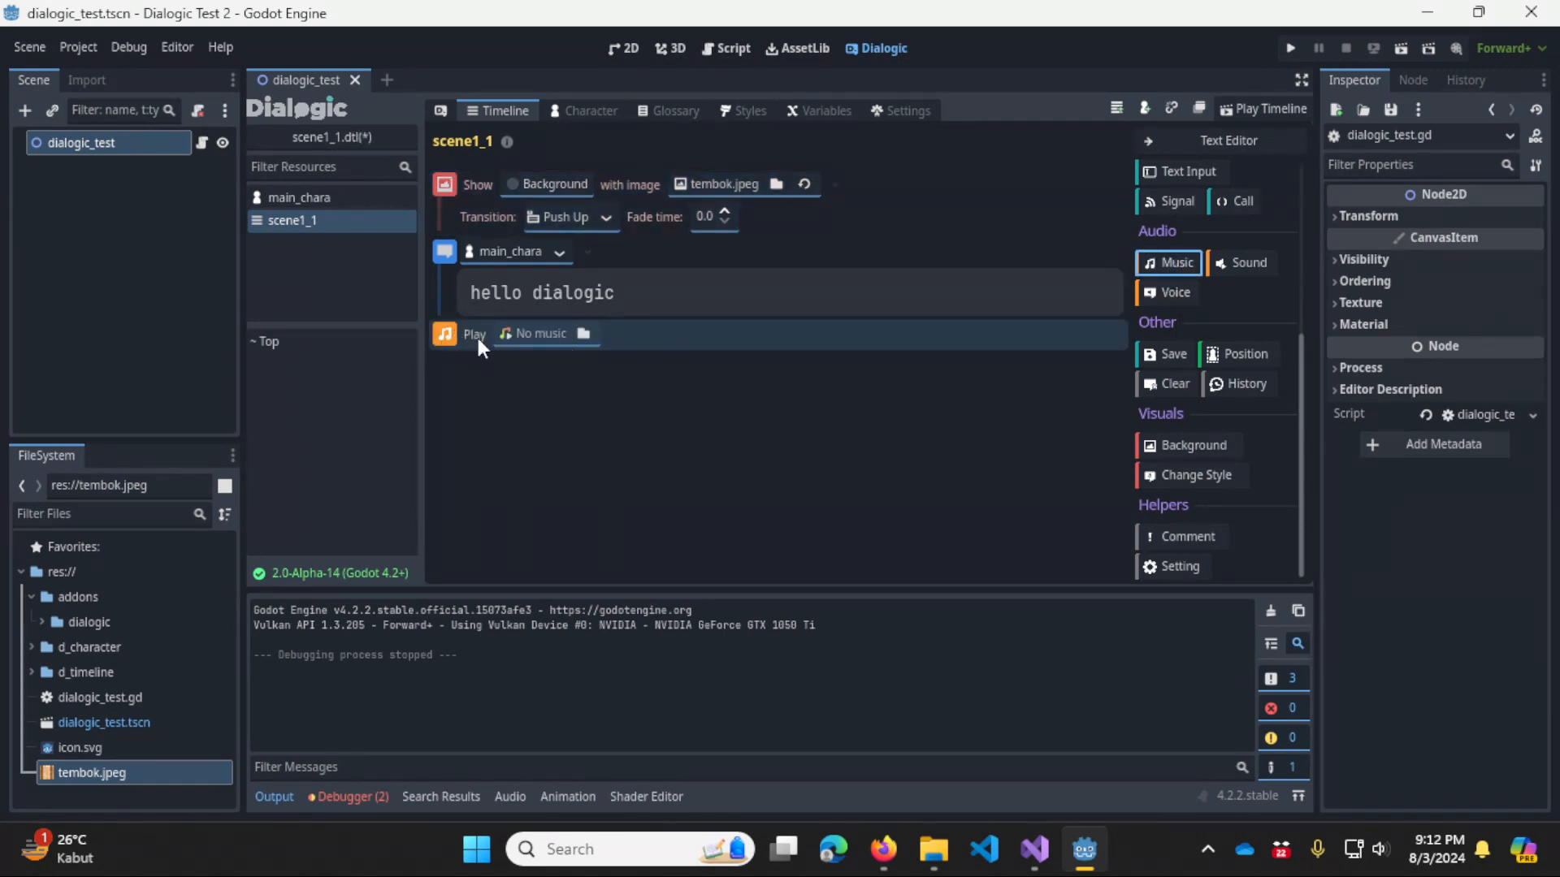
left_click(1220, 265)
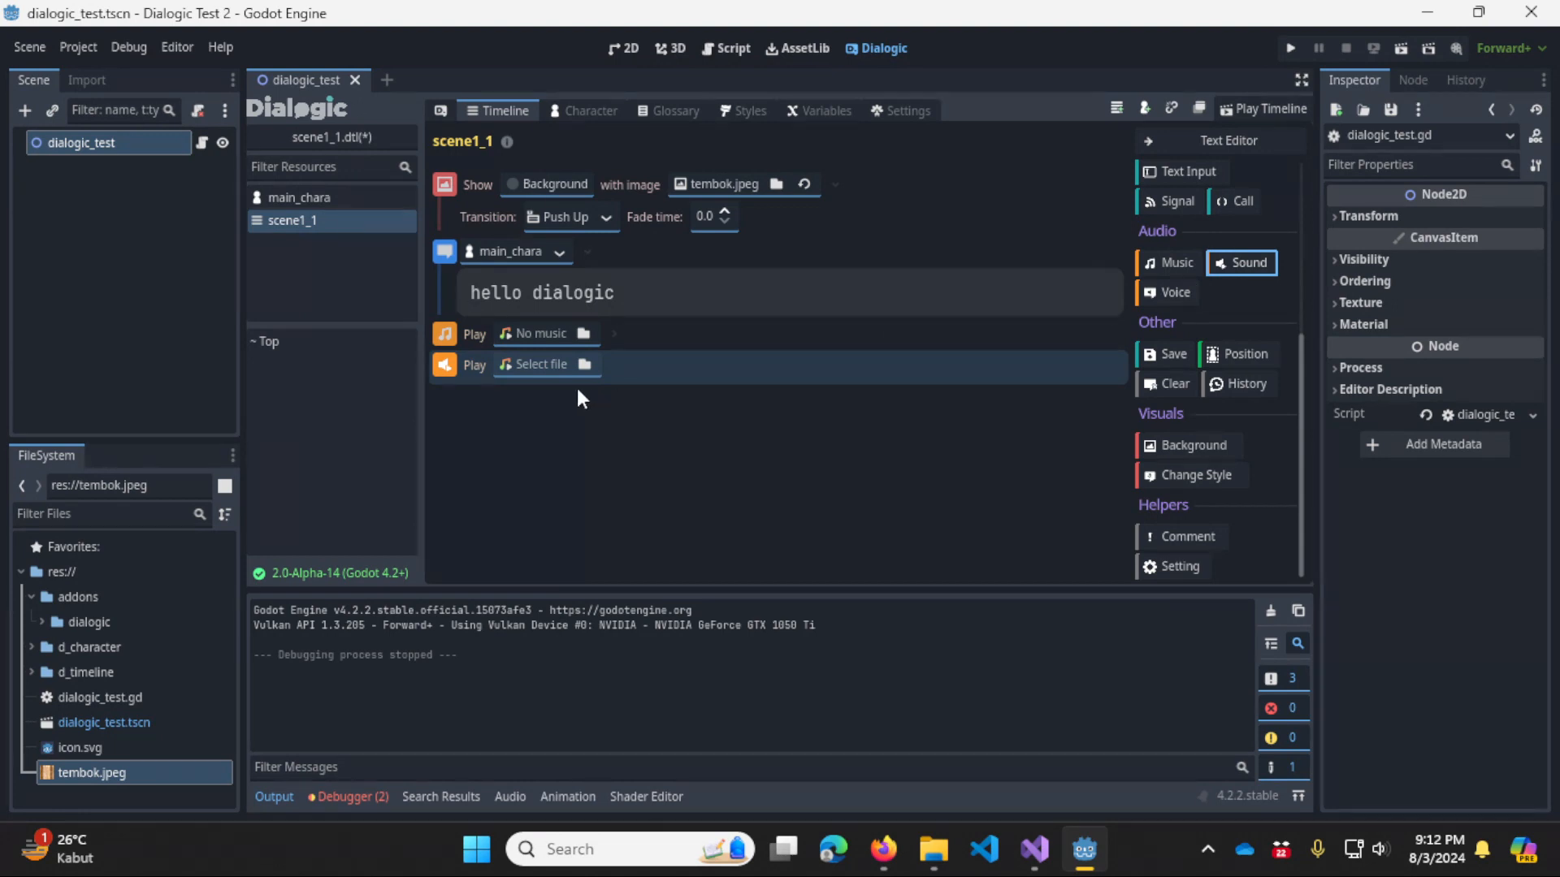
left_click(1165, 295)
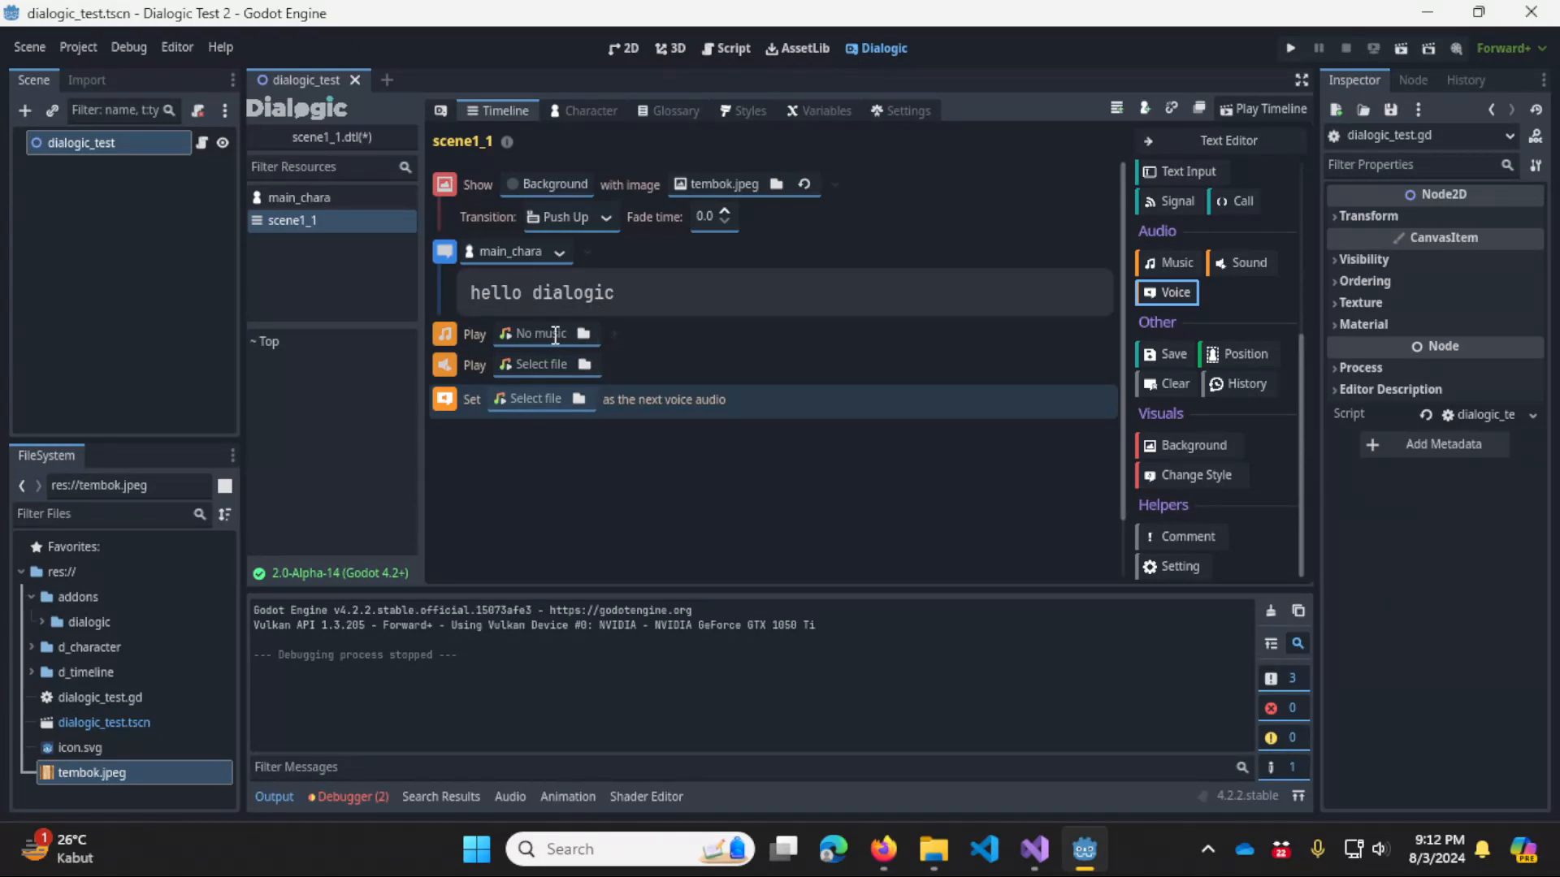
Undo the addition of the Music, Sound and Voice events.
left_click(446, 334)
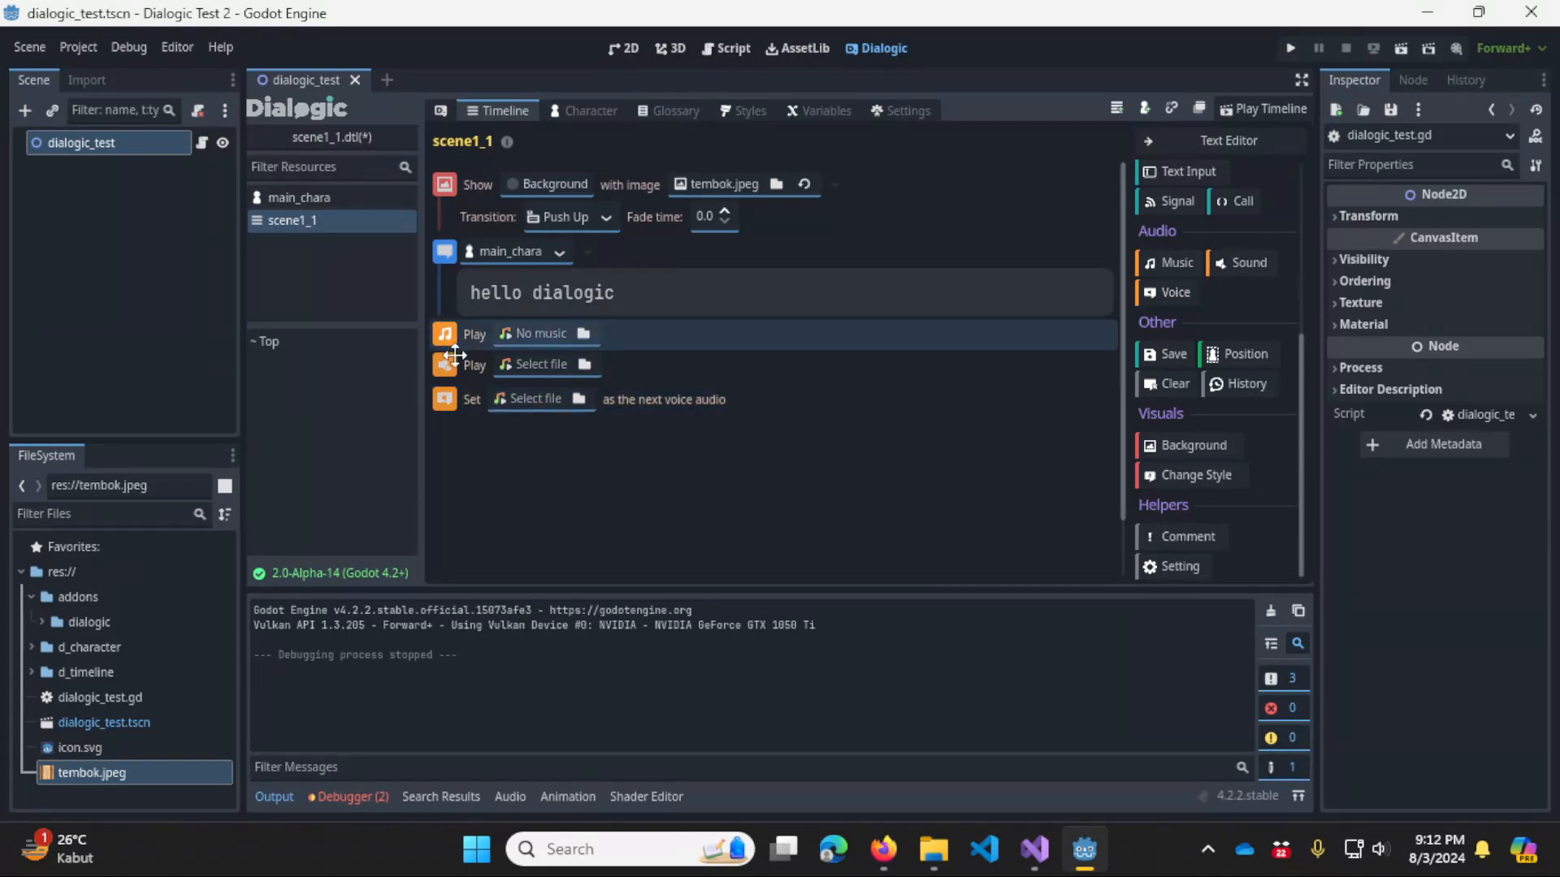
key("ctrl+z")
key("ctrl+z")
key("ctrl+z")
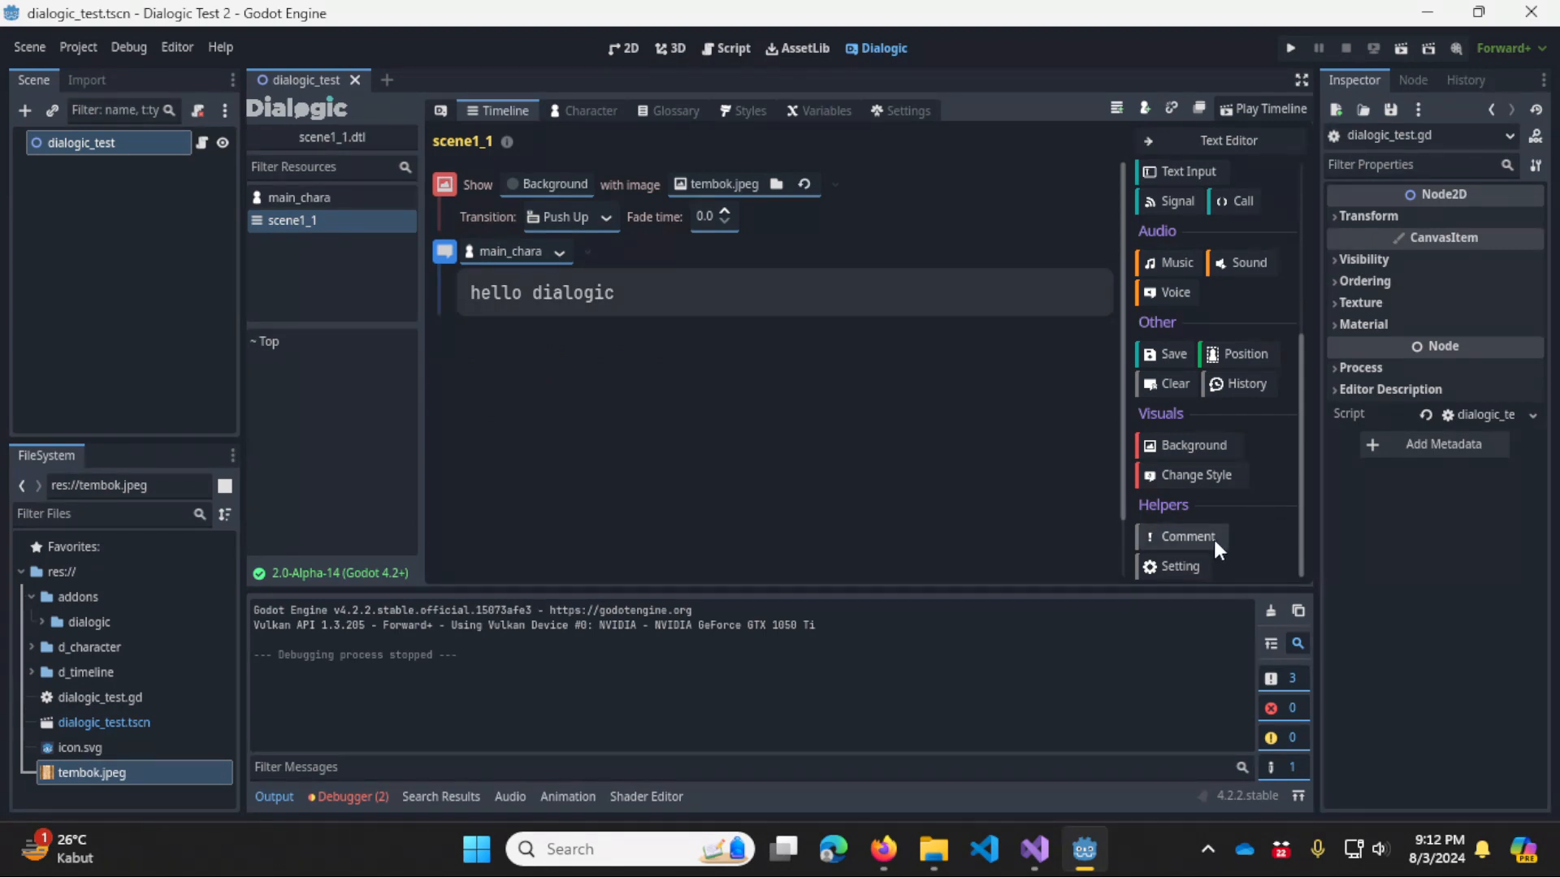
Add a Comment event reading "ini akhir dari babak satu" below the "hello dialogic" Text event.
left_click_drag(1212, 536, 580, 333)
left_click(512, 333)
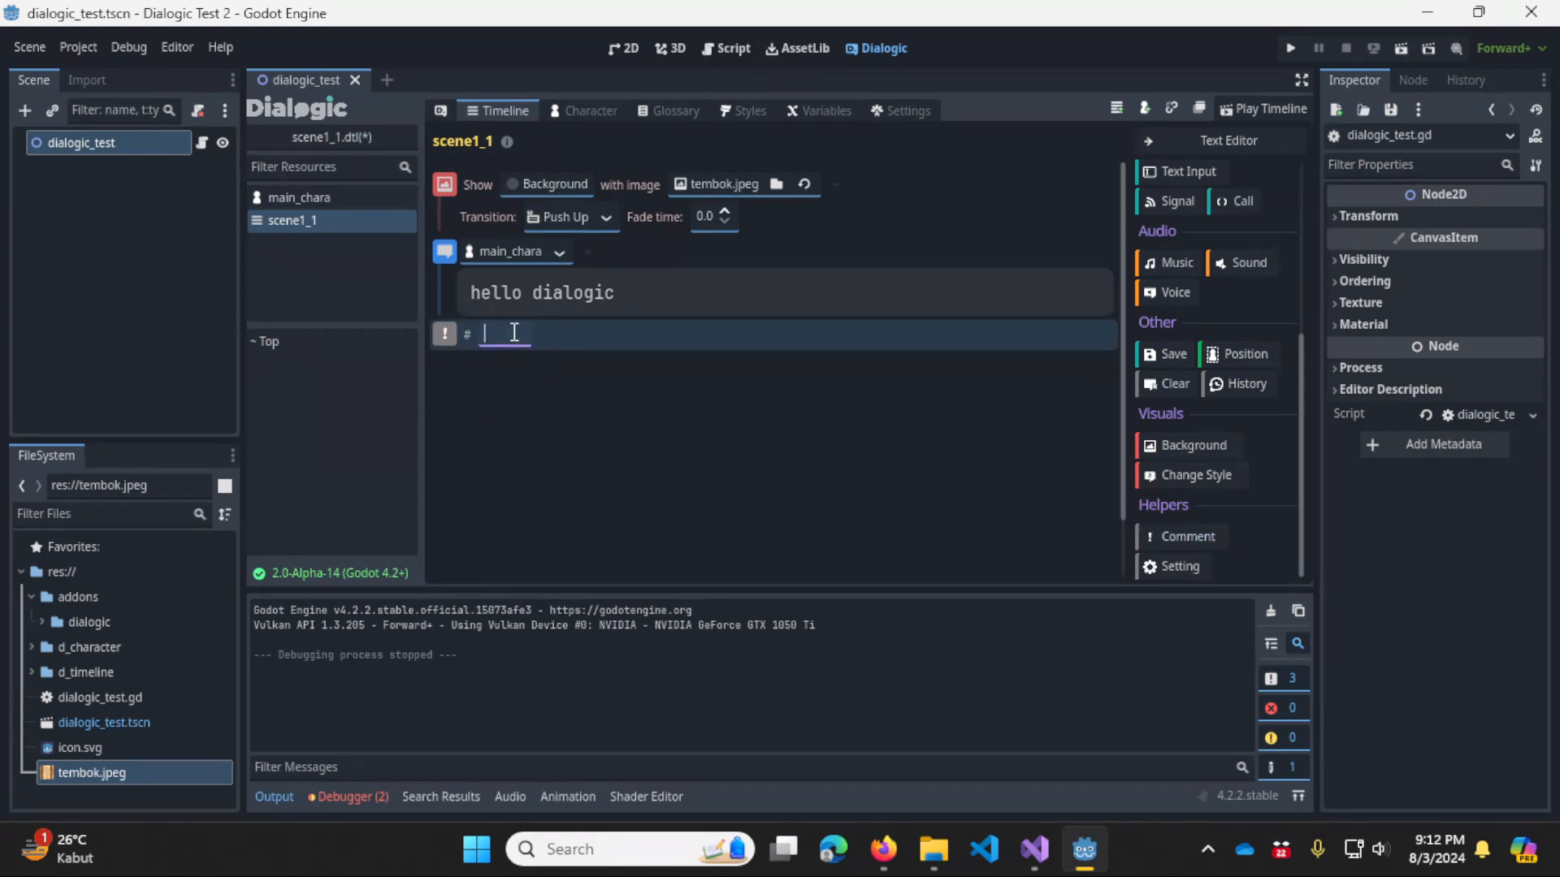
type("ini akhir dari babak satu")
Examine the timeline's text version, including its comment line, and return to the visual editor.
left_click(1227, 140)
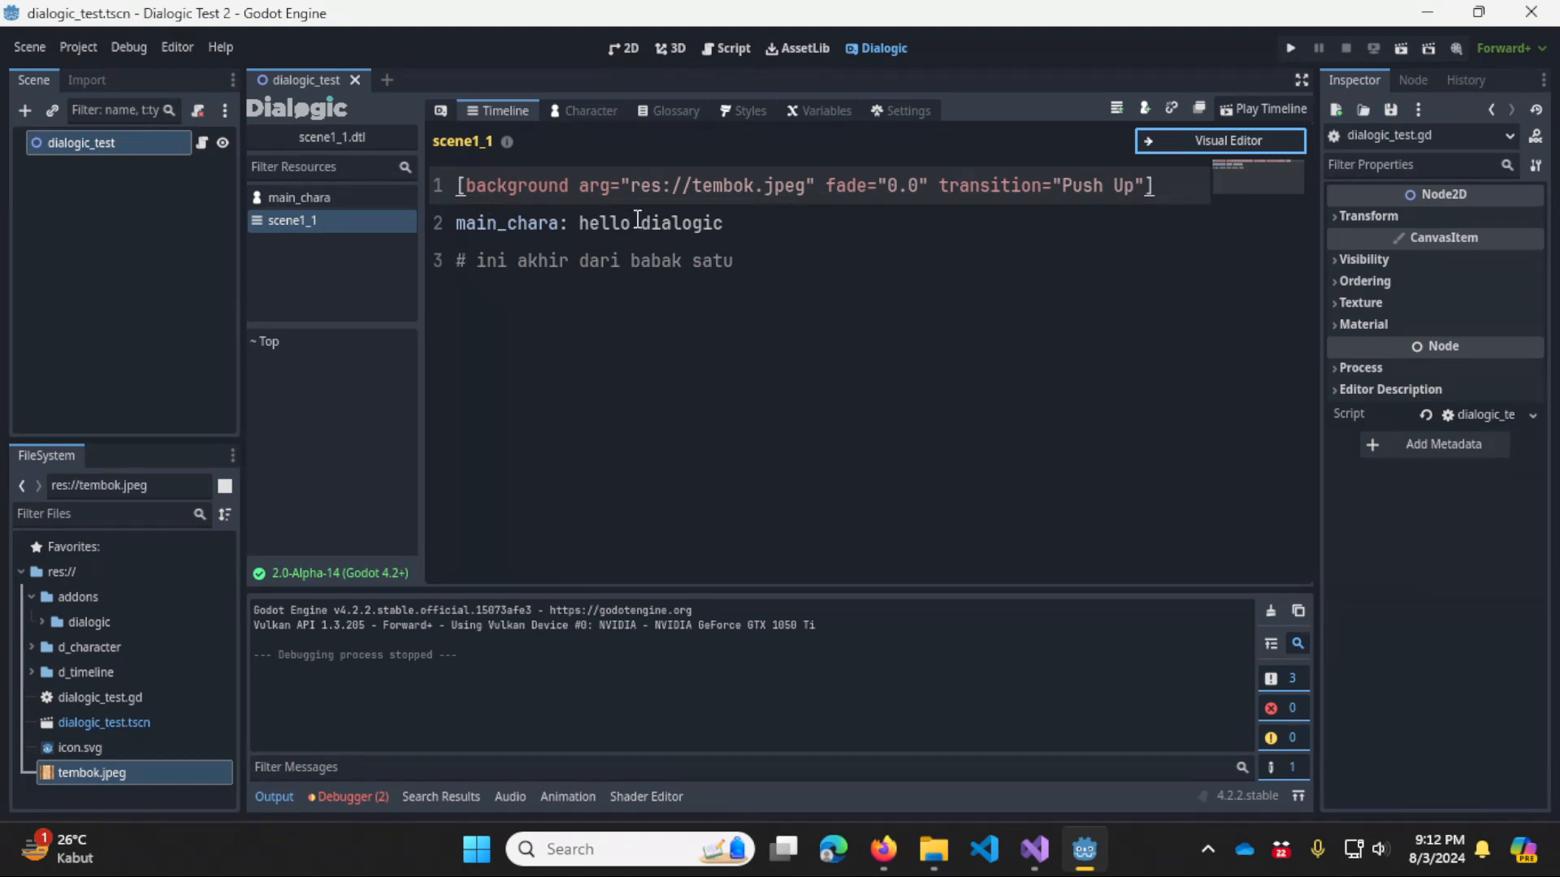
left_click_drag(773, 268, 413, 270)
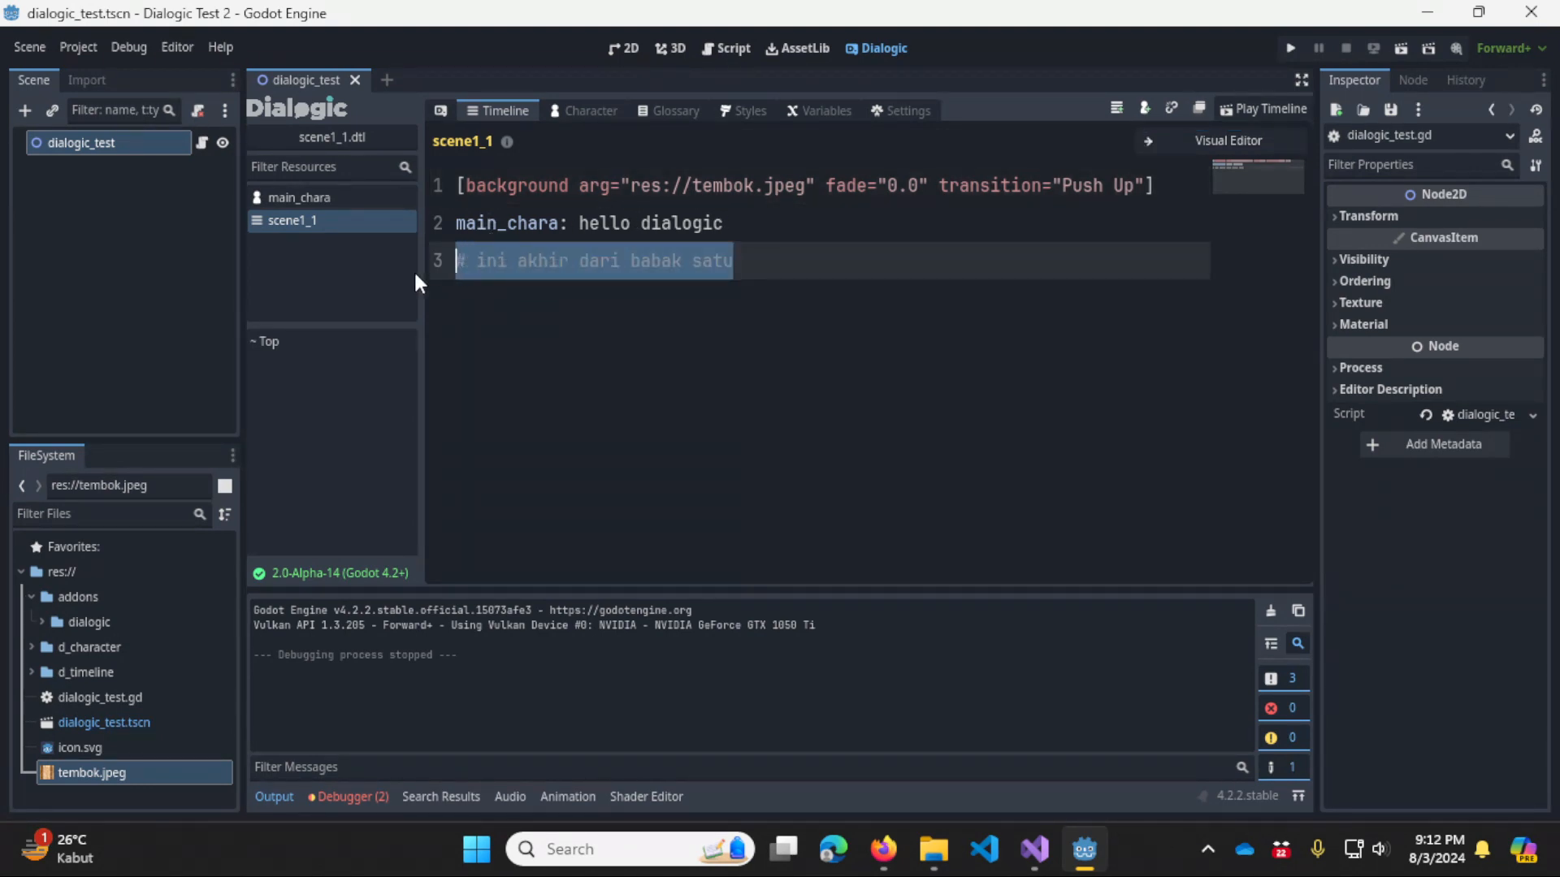
left_click(926, 317)
left_click(1216, 144)
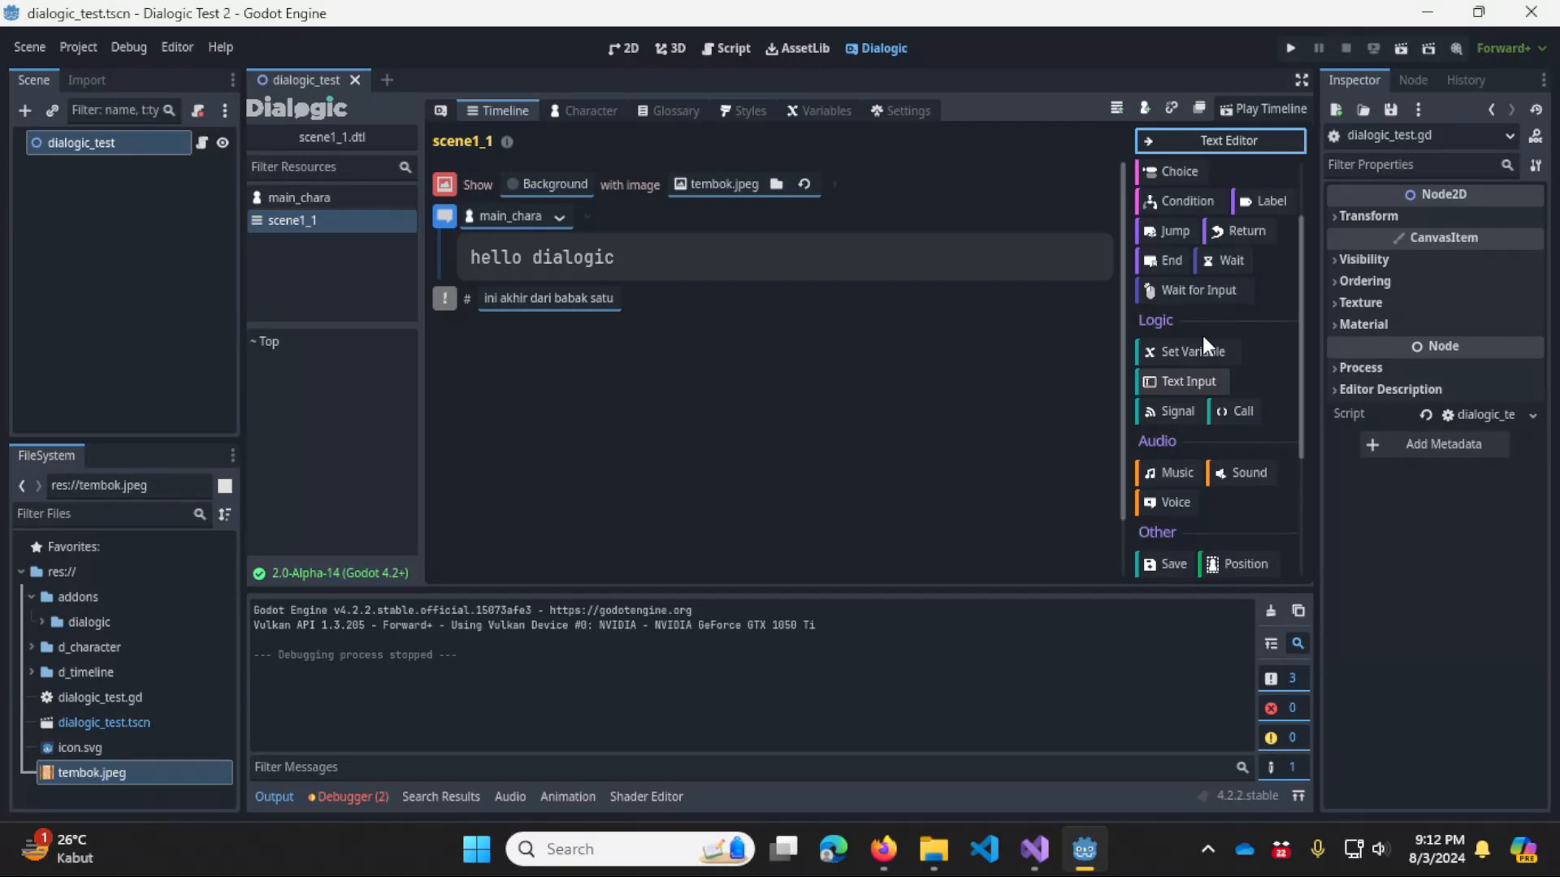
Insert a Wait event of 2.0 seconds between the "hello dialogic" Text event and the comment.
scroll(1202, 335, "up", 2)
scroll(1191, 406, "down", 1)
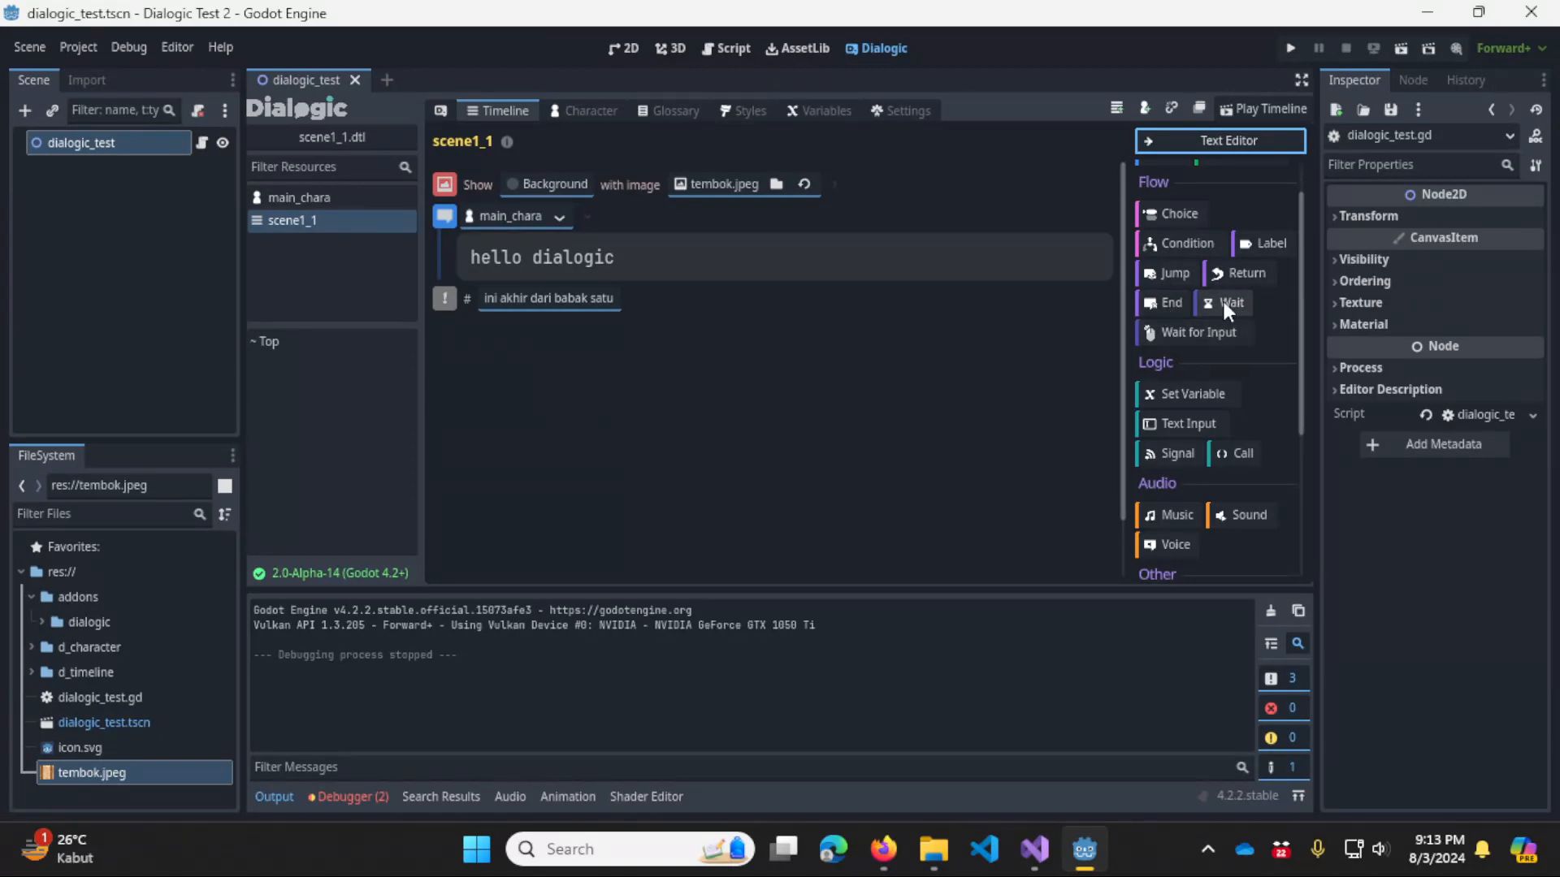
left_click_drag(1224, 301, 642, 320)
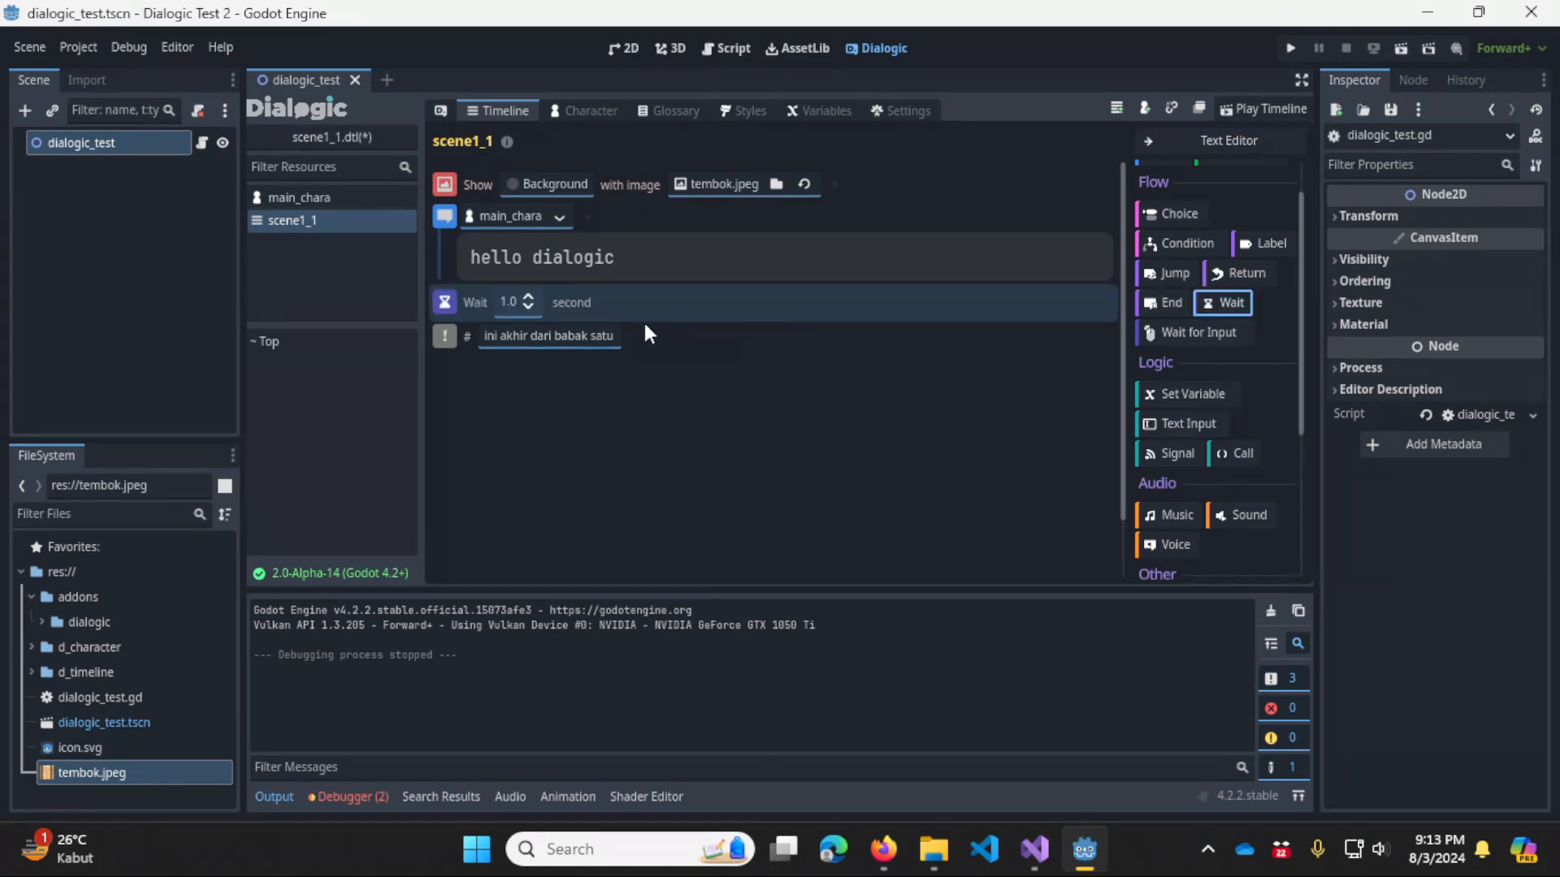
left_click(528, 297)
left_click(528, 297)
Add a Text event without a speaker reading "udah nunggunya ?" between the Wait event and the comment.
scroll(1165, 234, "up", 2)
left_click(1168, 204)
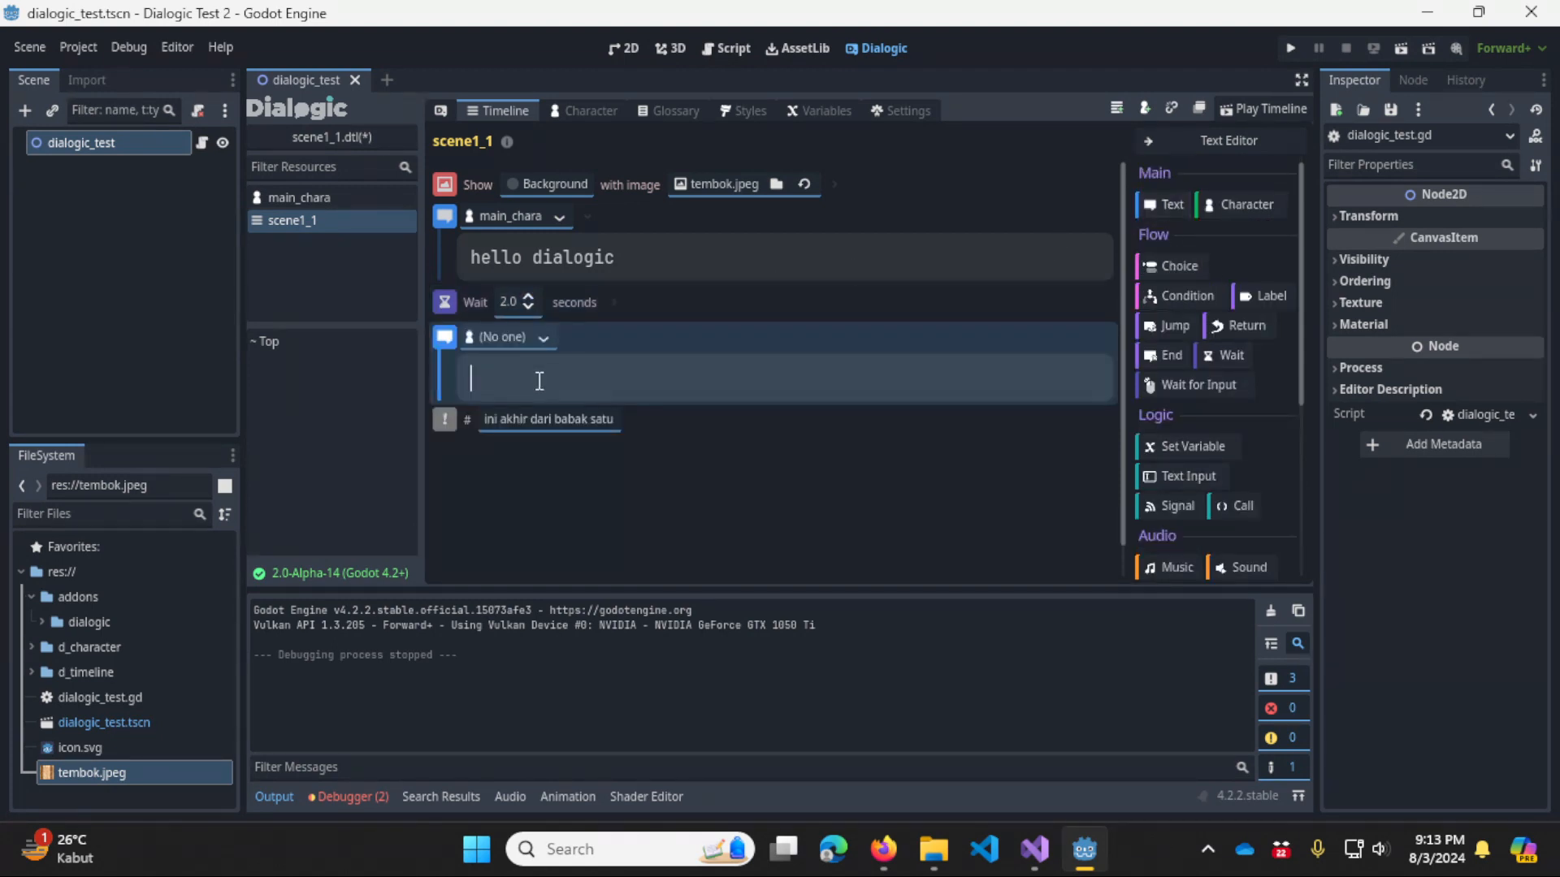
type("udah nunggunya ?")
Run the project to check the pause between the two dialogue lines, advance through both and close the game.
left_click(1290, 48)
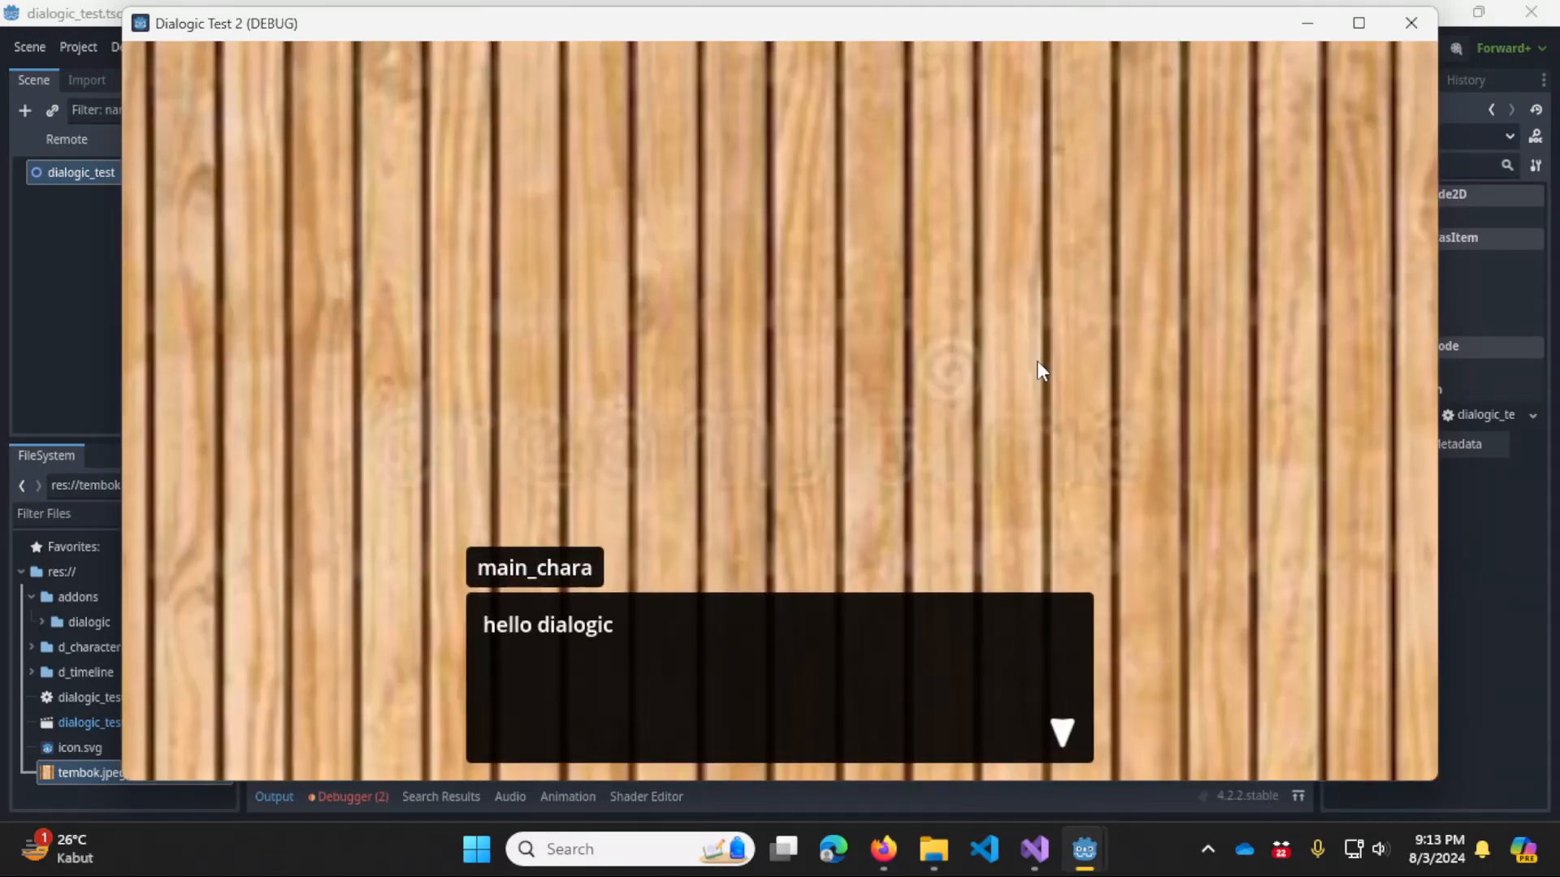
left_click(1037, 362)
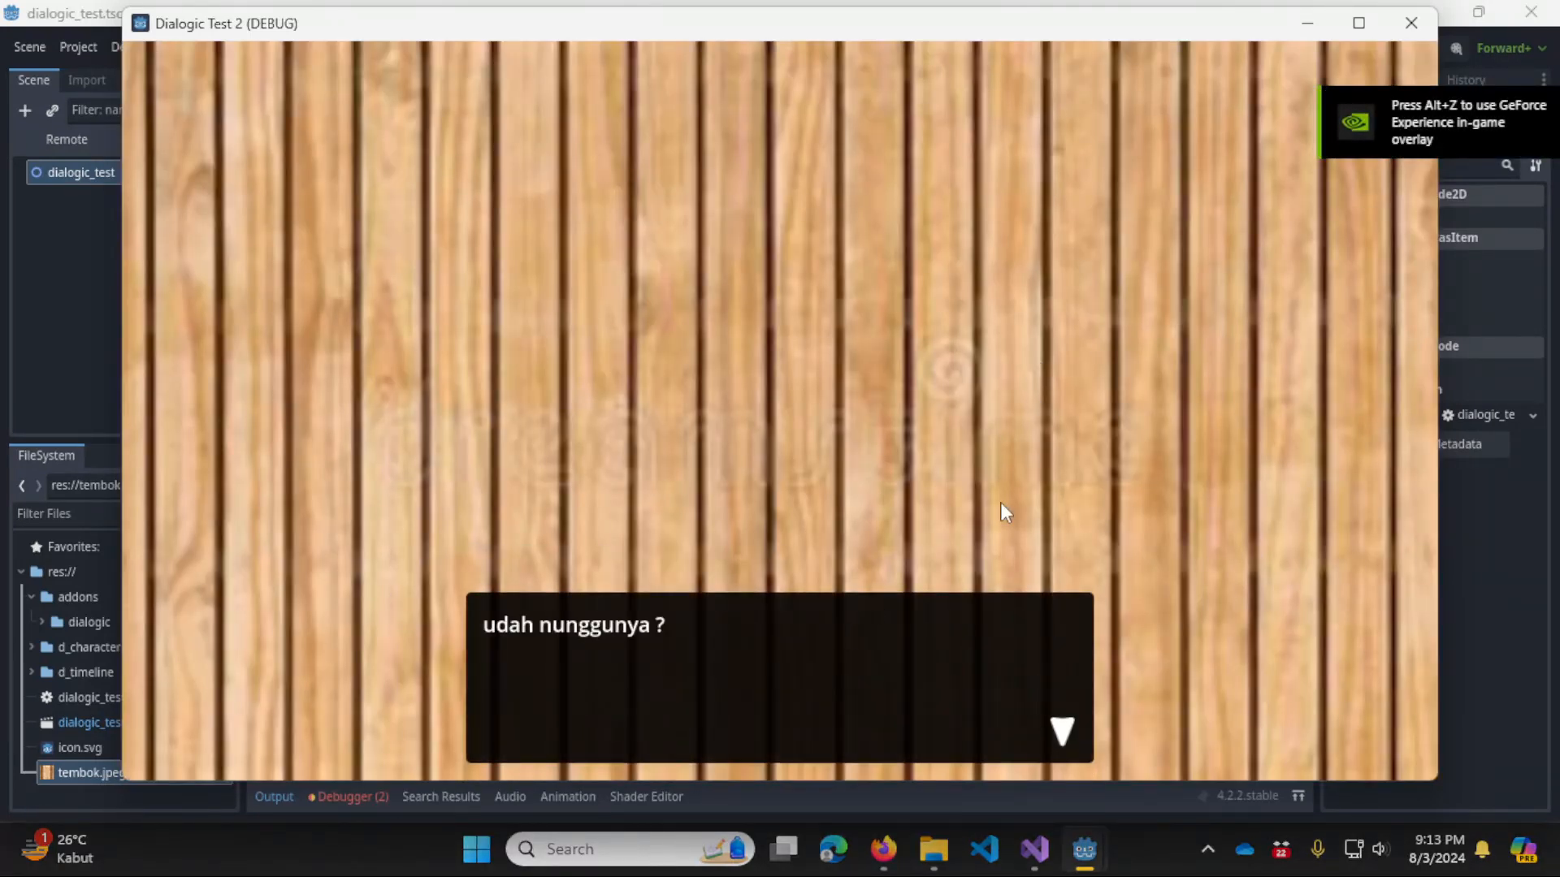
left_click(1191, 361)
left_click(1412, 23)
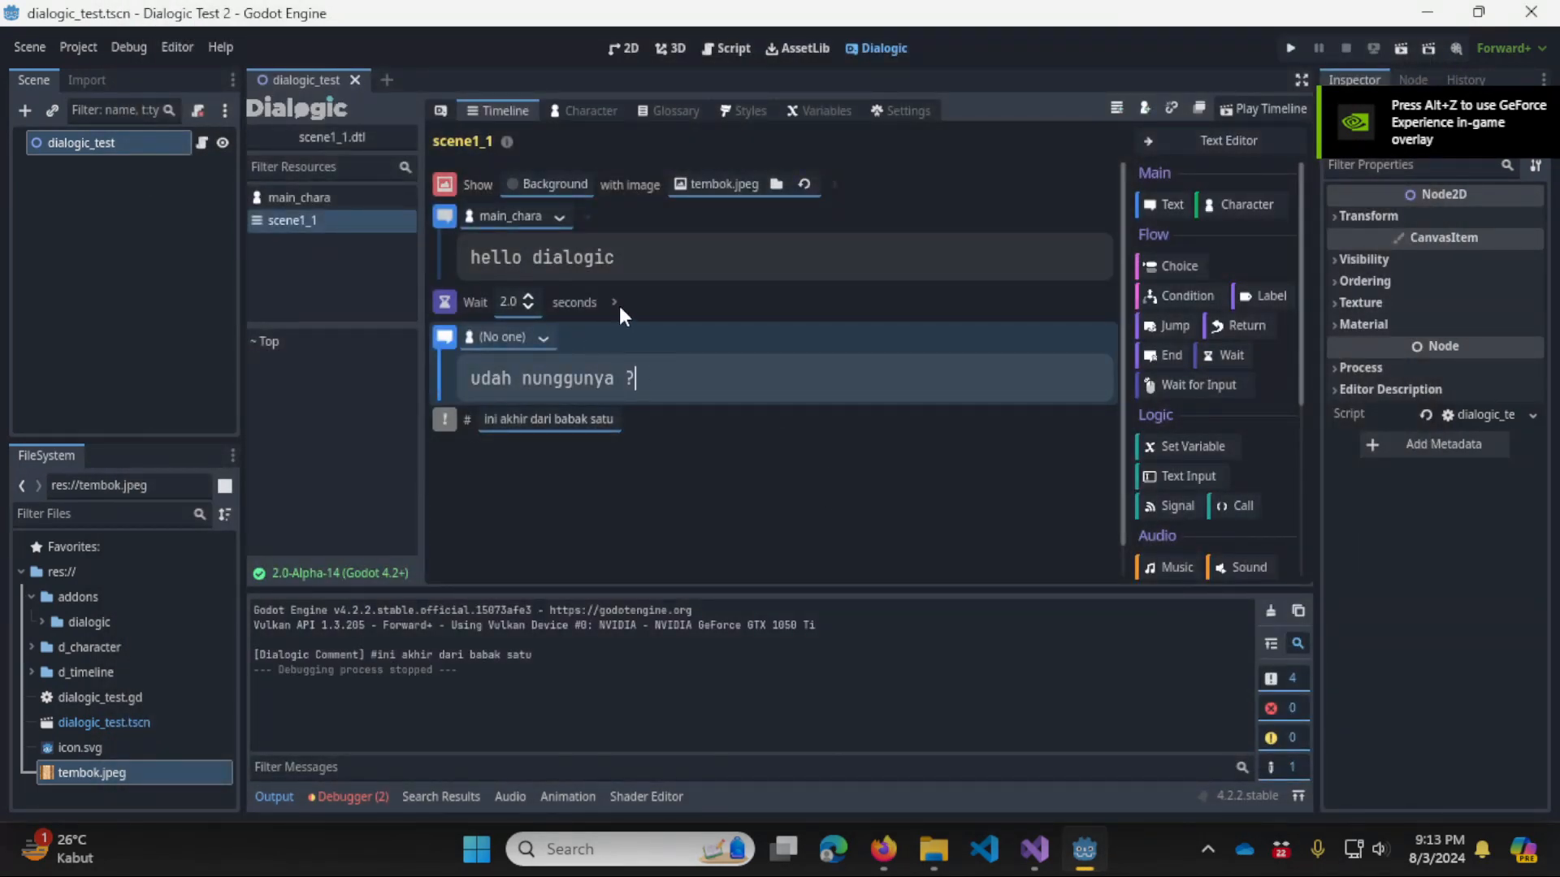
Insert a Wait for Input event below the Wait event, and delete both events from the timeline.
left_click_drag(1215, 380, 665, 324)
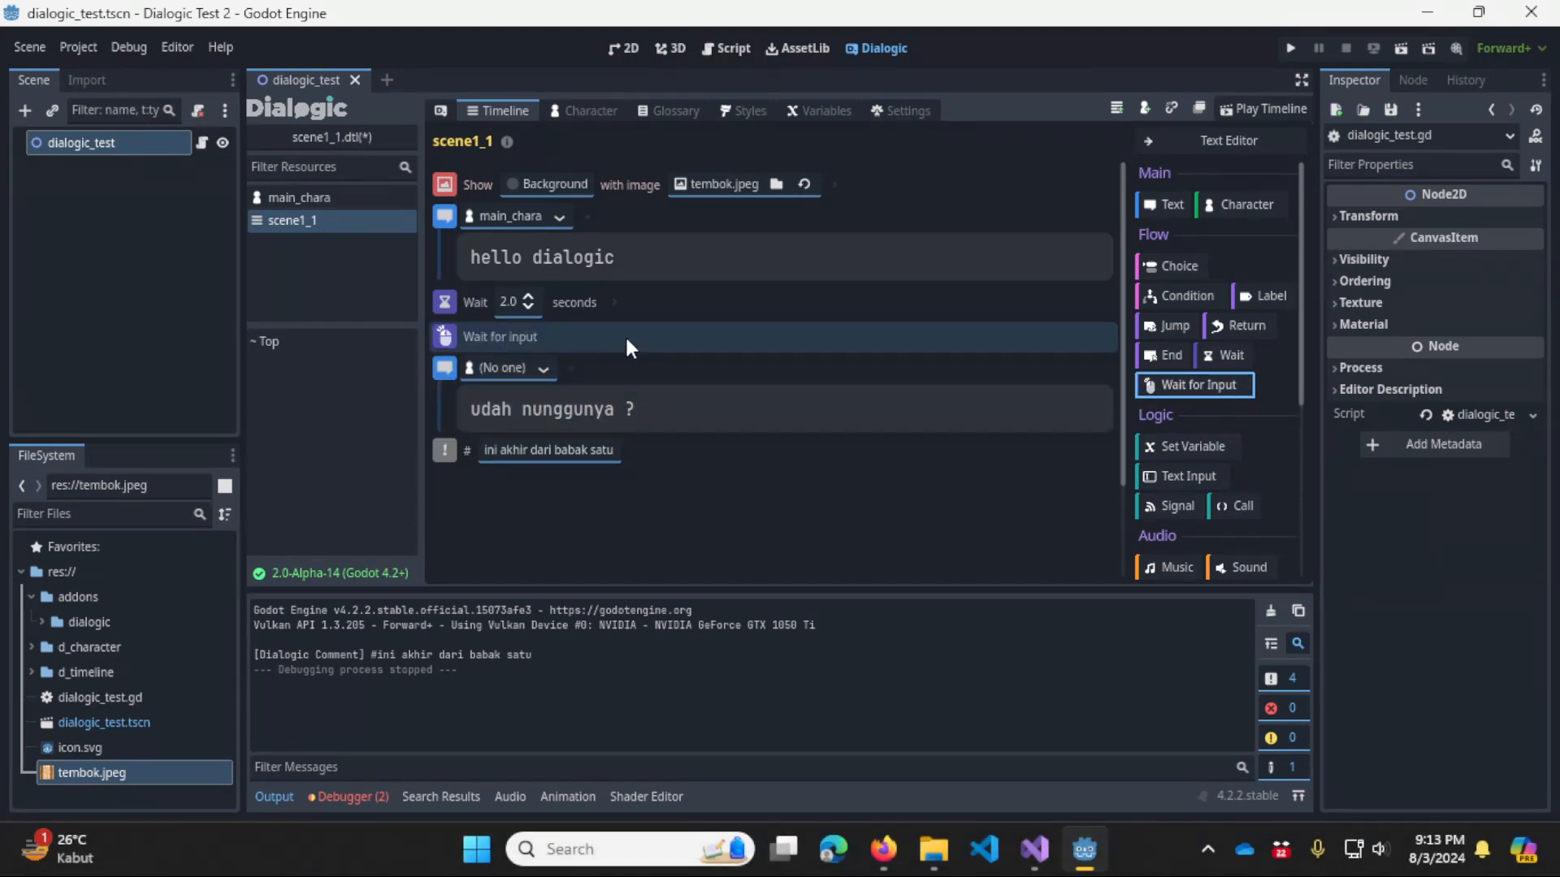
key("Delete")
left_click(645, 299)
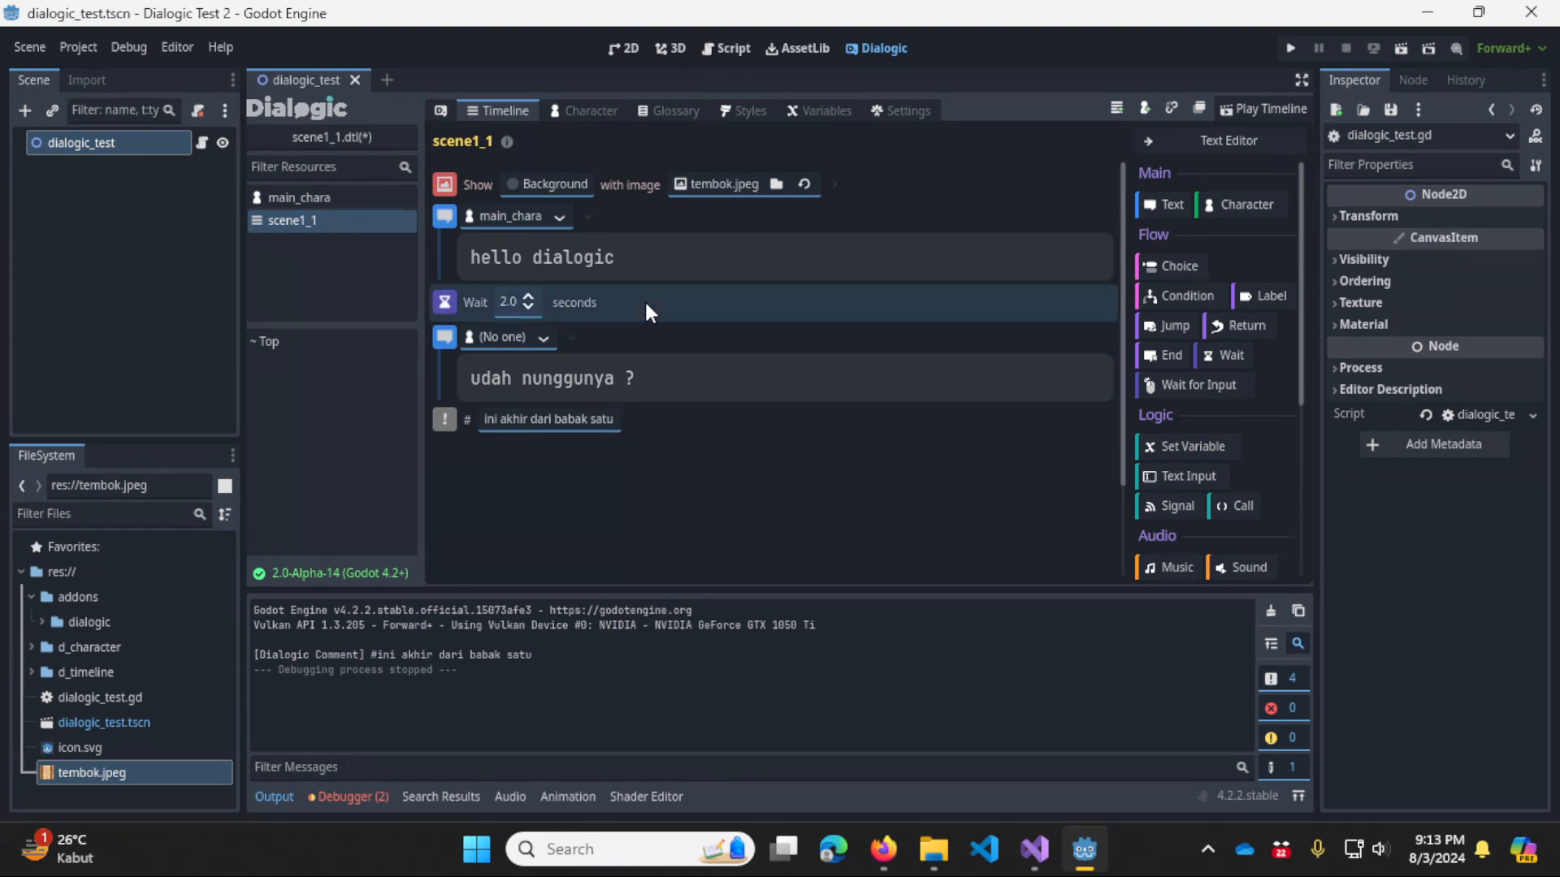
key("Delete")
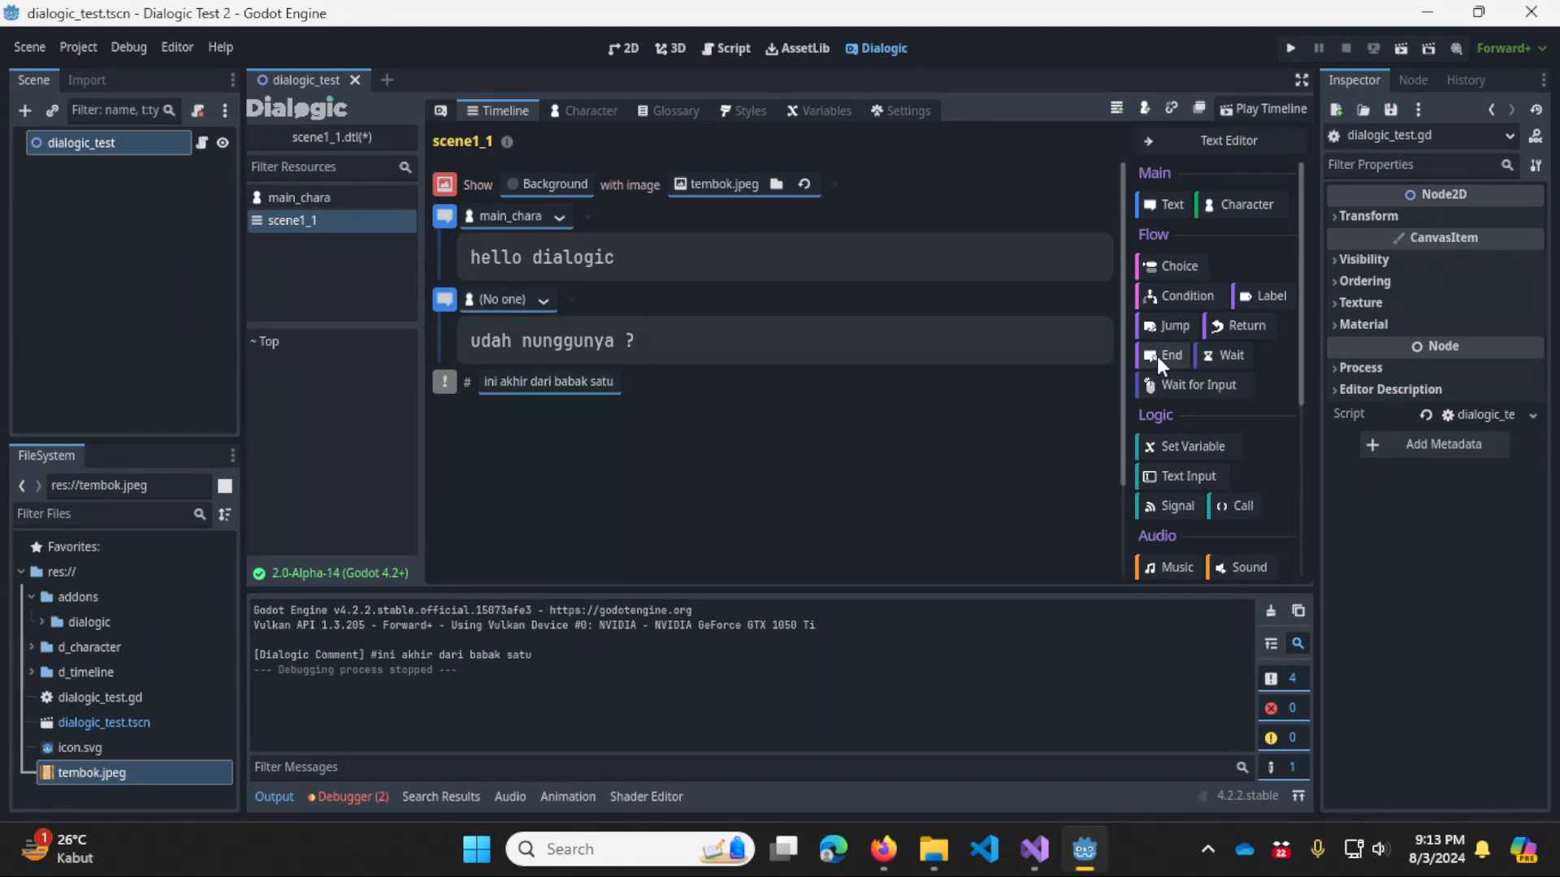
Add an End Timeline event below the "ini akhir dari babak satu" comment.
left_click_drag(1160, 356, 533, 441)
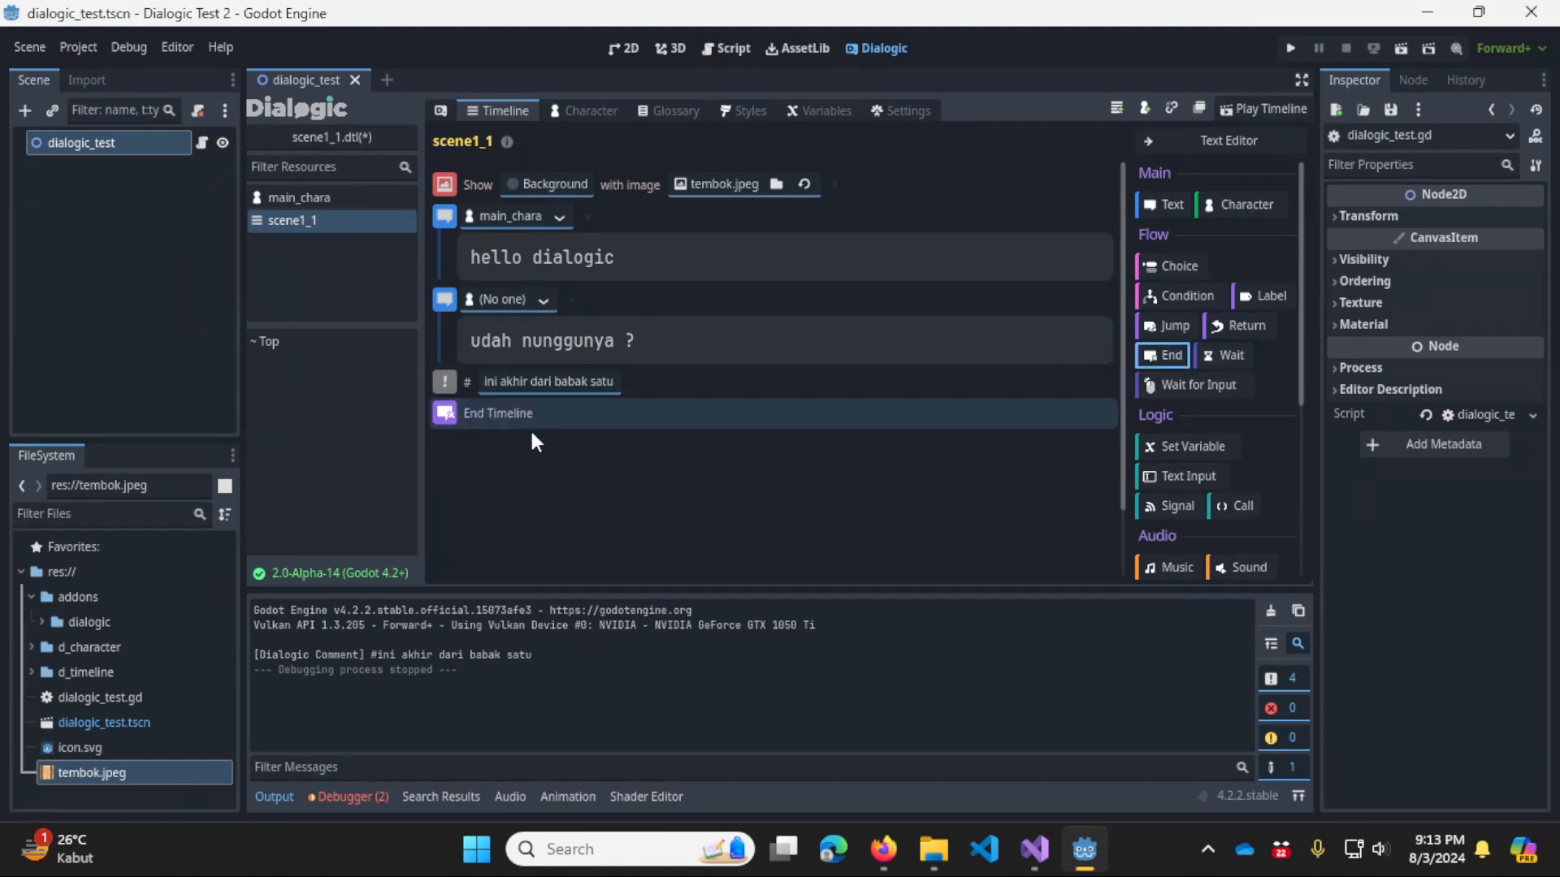
Delete the End Timeline event, and try a Return event above the "ini akhir dari babak satu" comment before deleting it as well.
left_click(624, 418)
key("Delete")
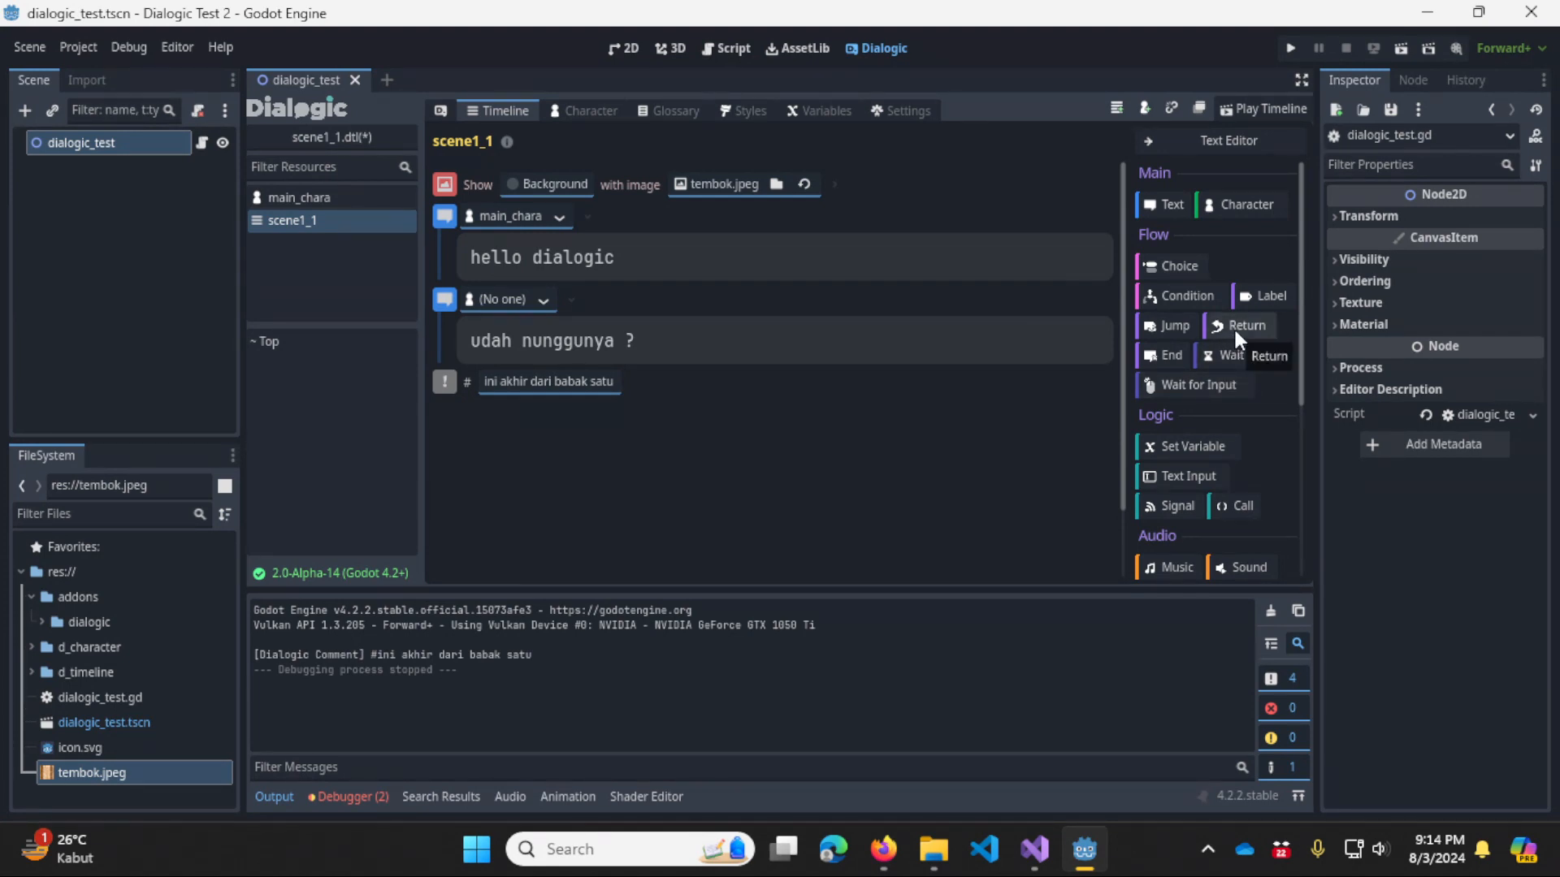
left_click_drag(1233, 326, 548, 367)
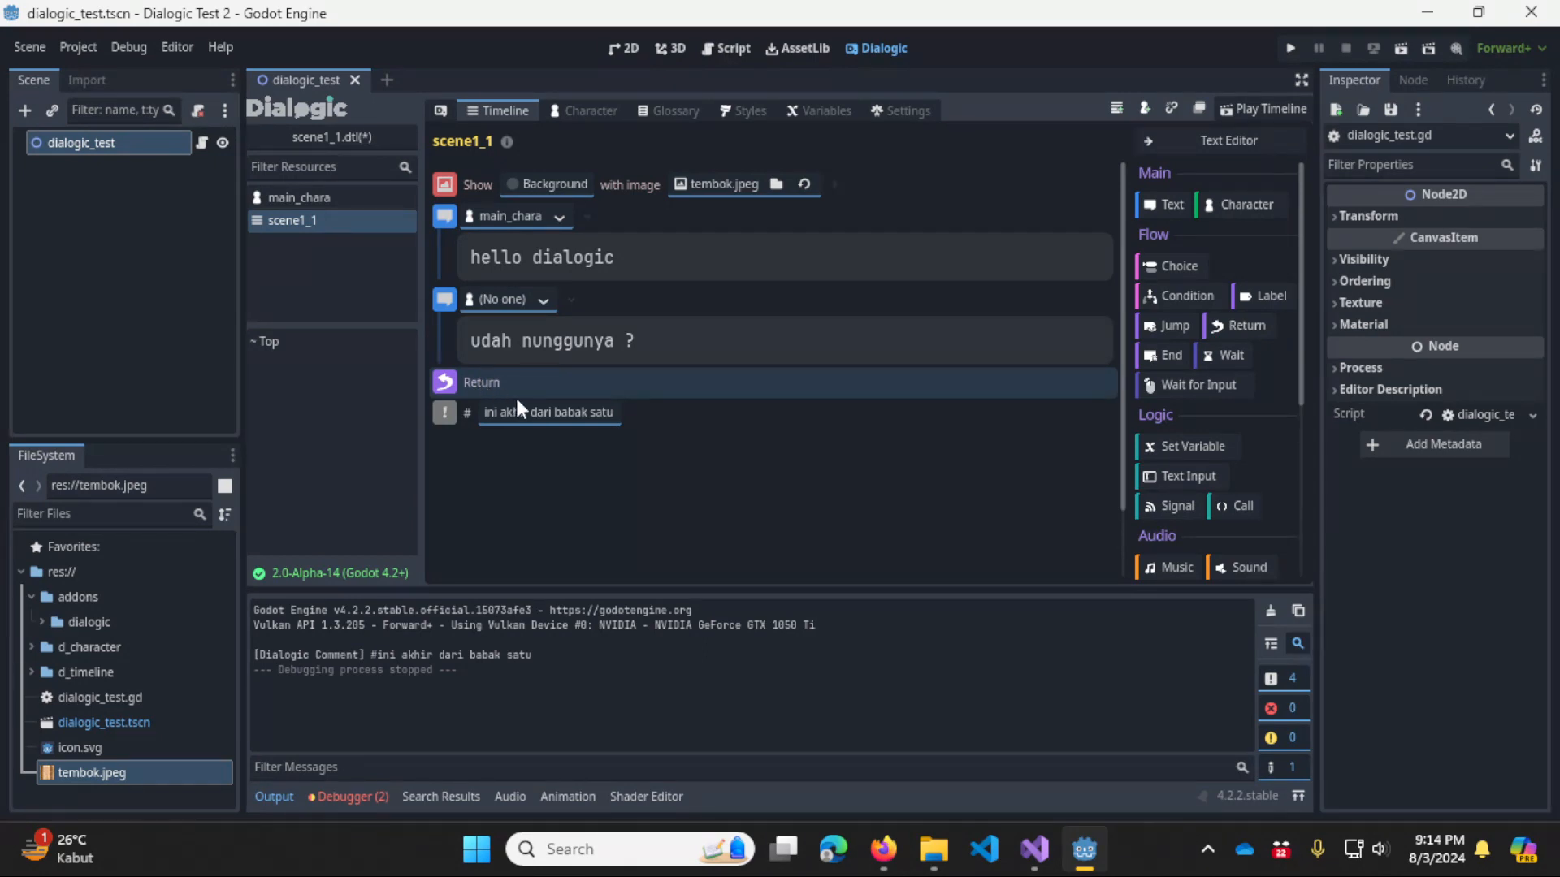
key("Delete")
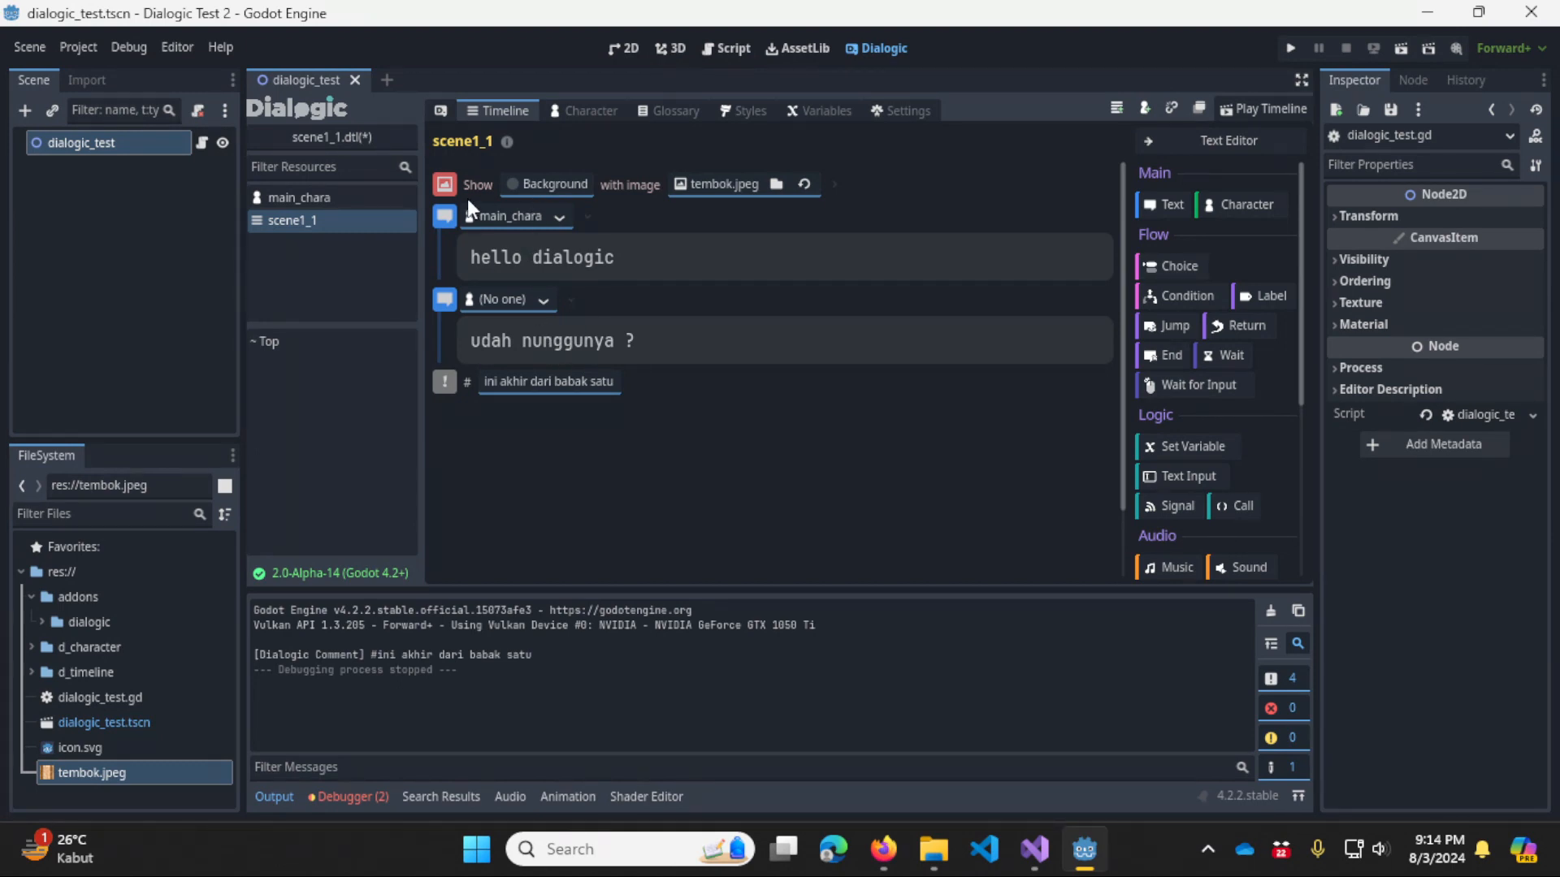
Add a Jump event between the "udah nunggunya ?" text and the comment, and check its timeline and position options.
left_click_drag(1167, 325, 538, 370)
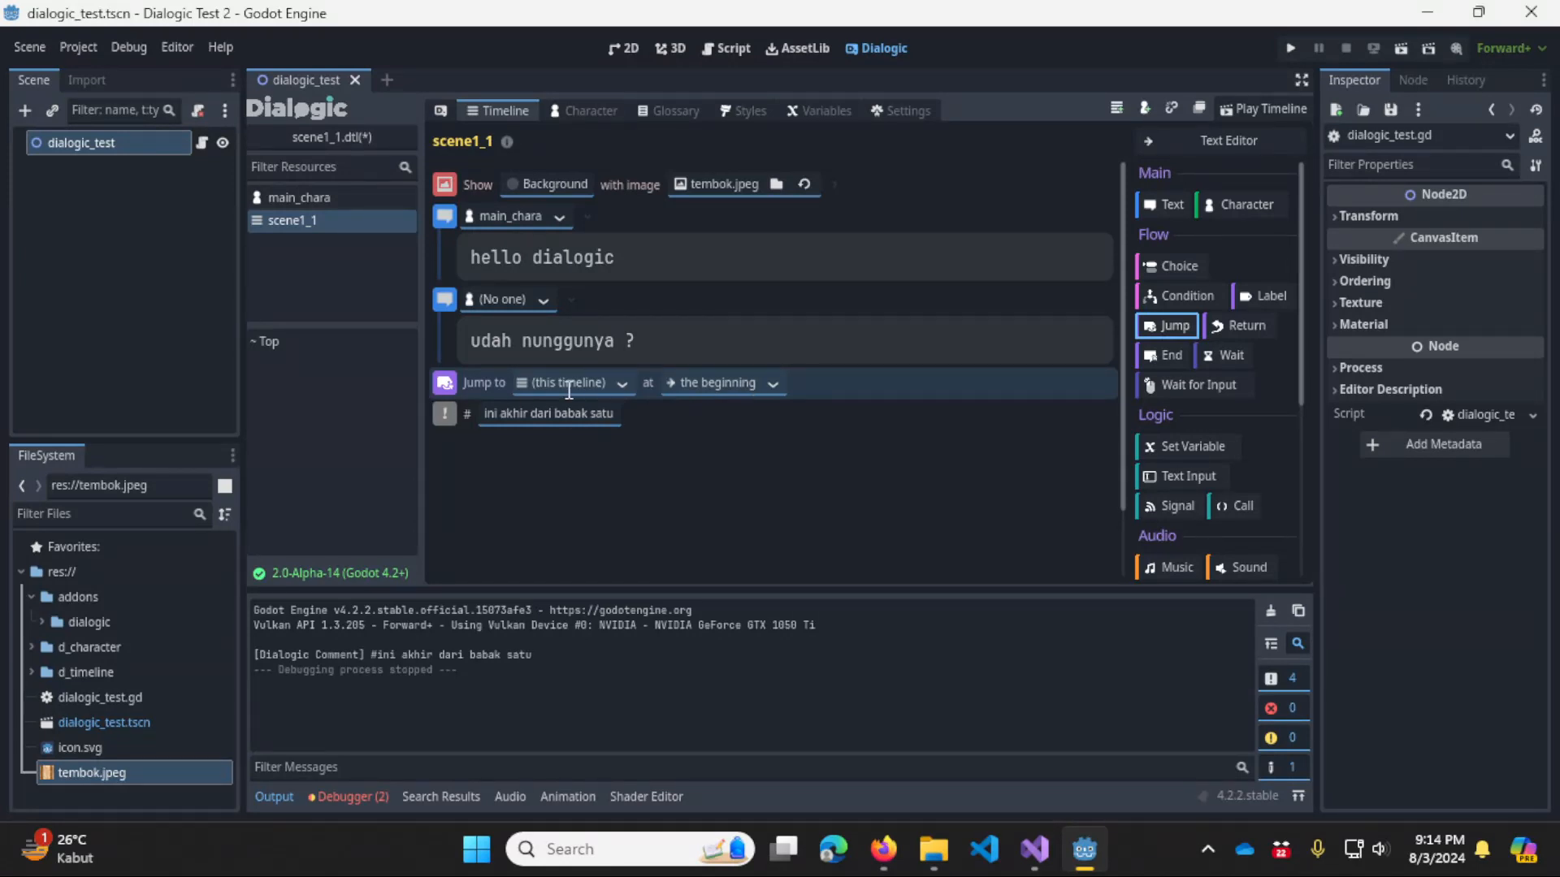
left_click(611, 384)
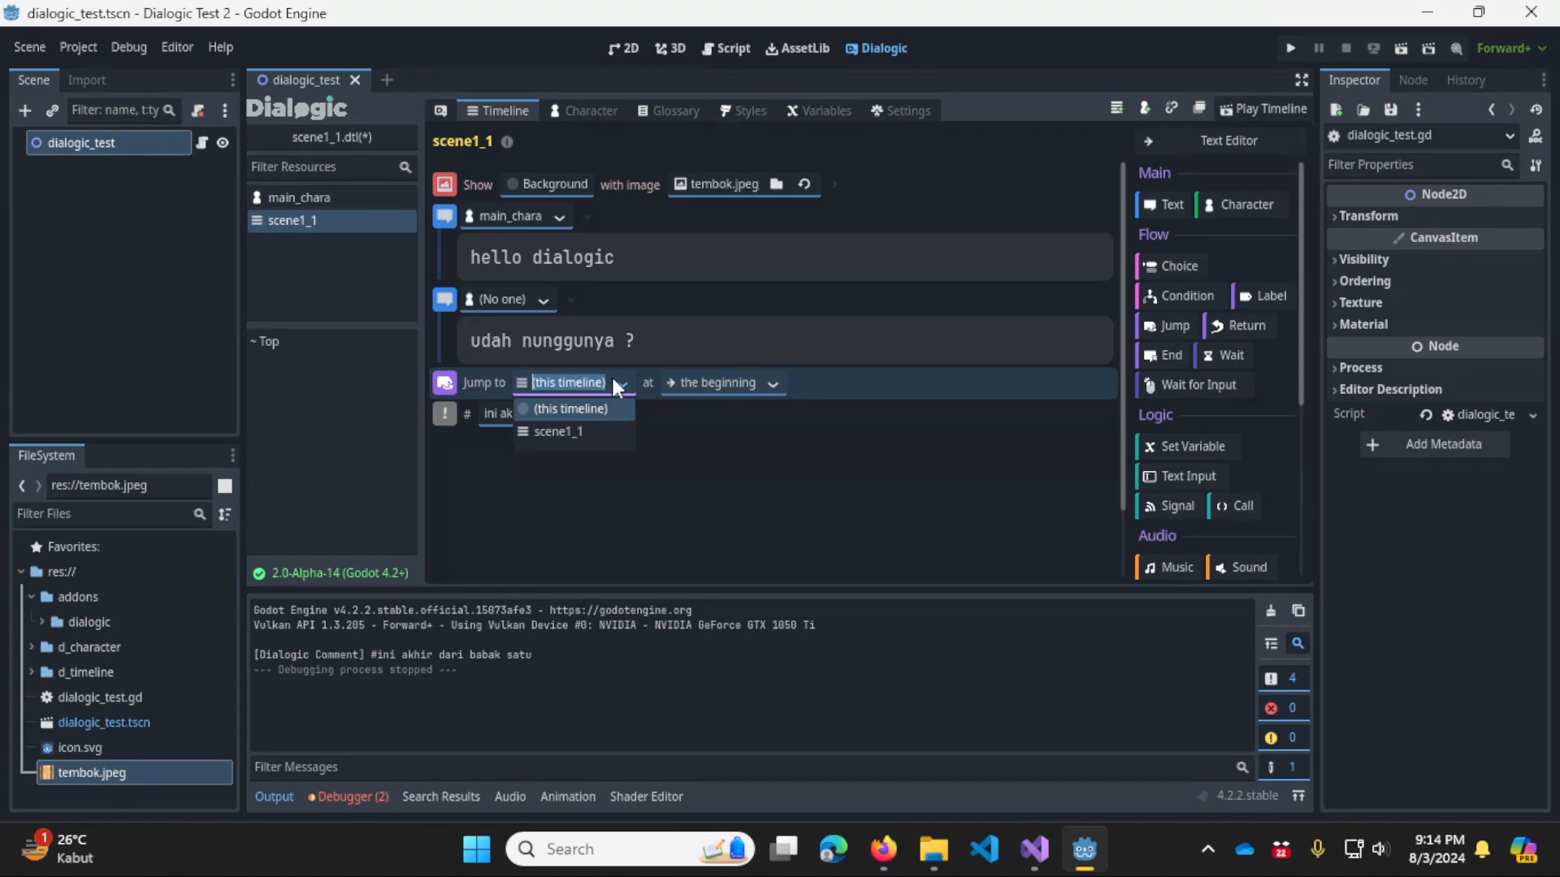
left_click(745, 478)
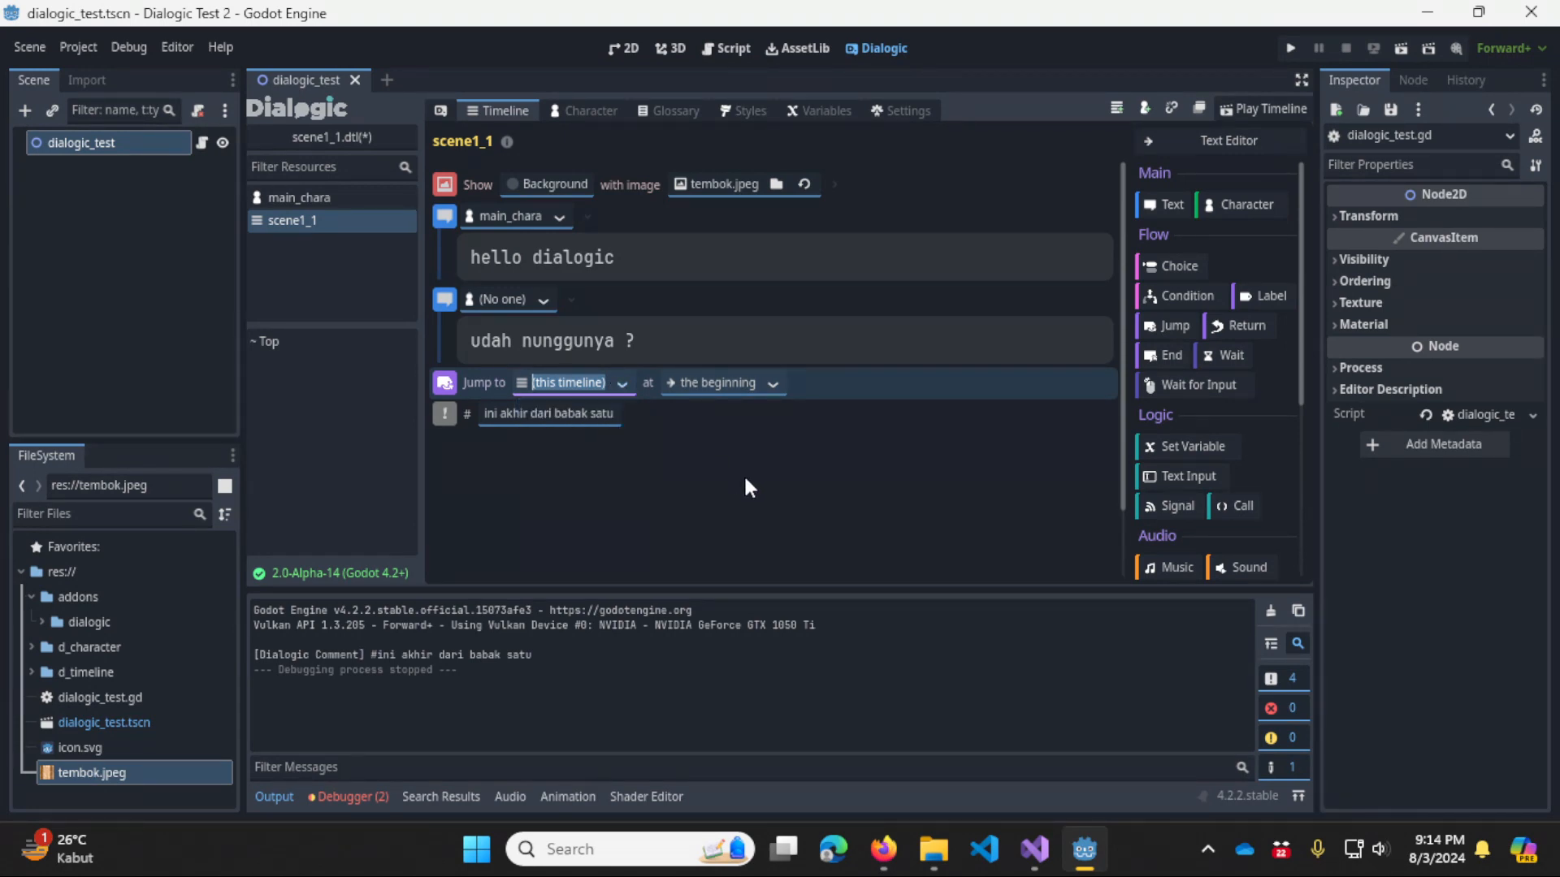
left_click(776, 379)
left_click(861, 434)
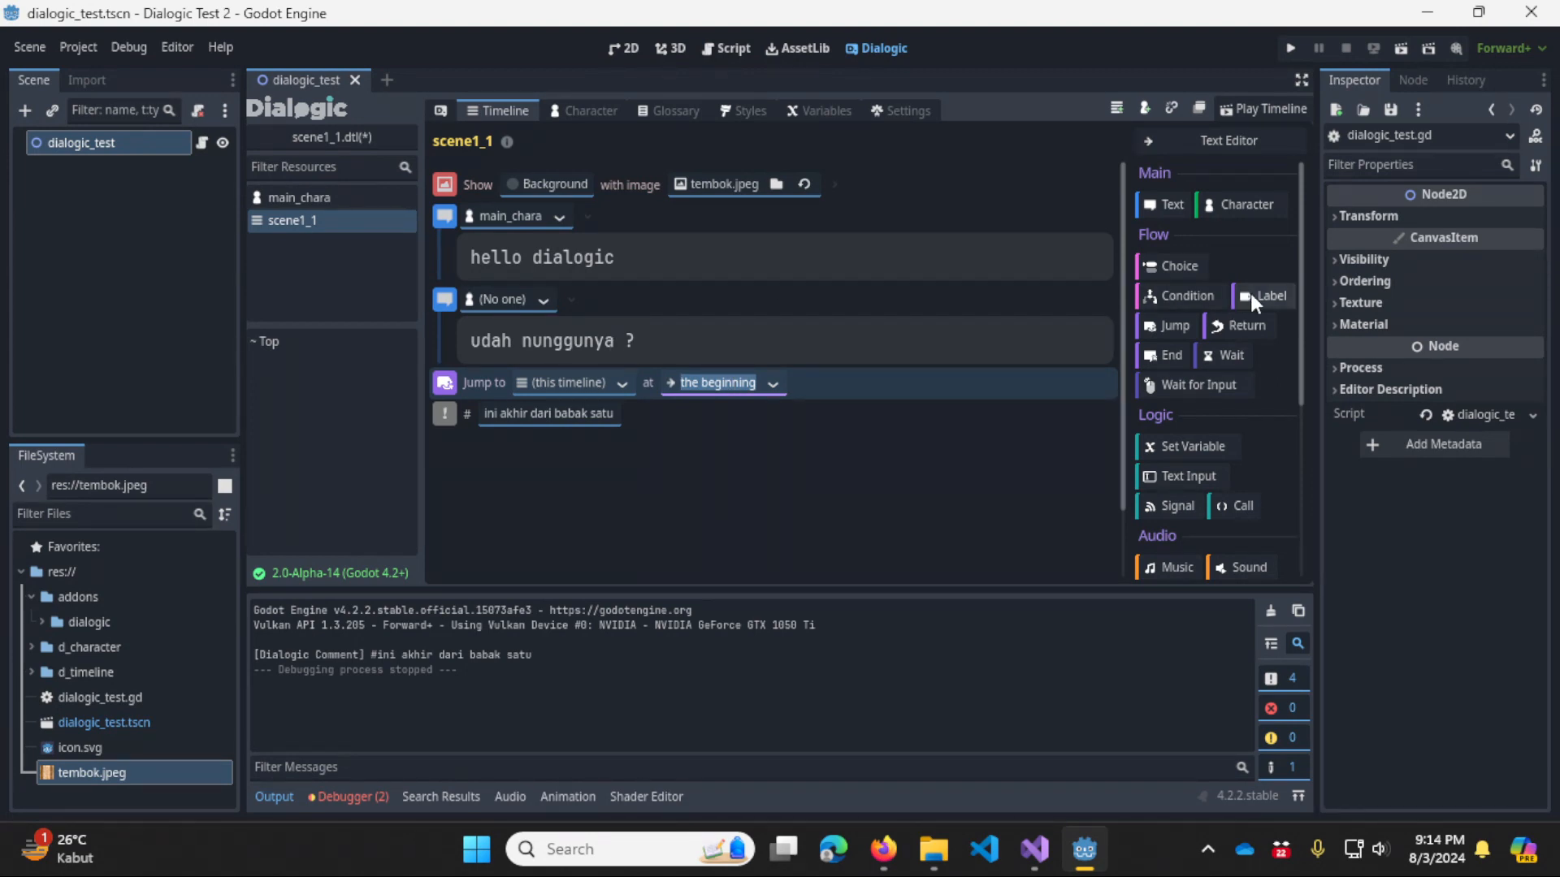
Add a Label event named "menunggu" above the "udah nunggunya ?" text, with a 1-second Wait event directly below it.
left_click_drag(1250, 296, 521, 295)
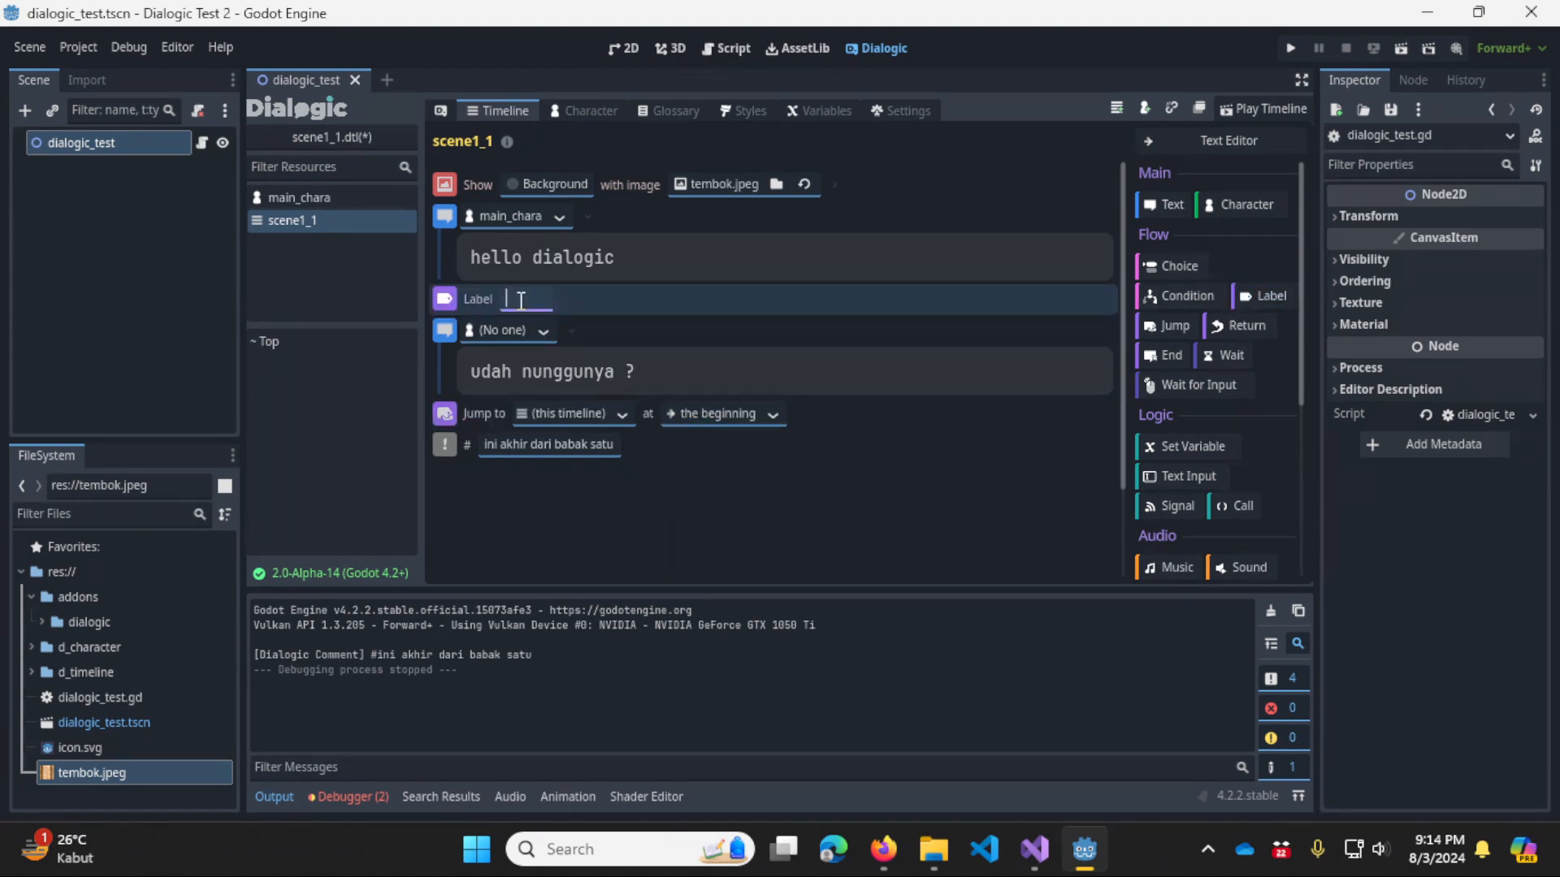
type("mengungg")
key("BackSpace")
key("BackSpace")
key("BackSpace")
key("BackSpace")
type("un")
key("BackSpace")
key("BackSpace")
key("BackSpace")
type("gu")
key("BackSpace")
key("BackSpace")
type("unggu")
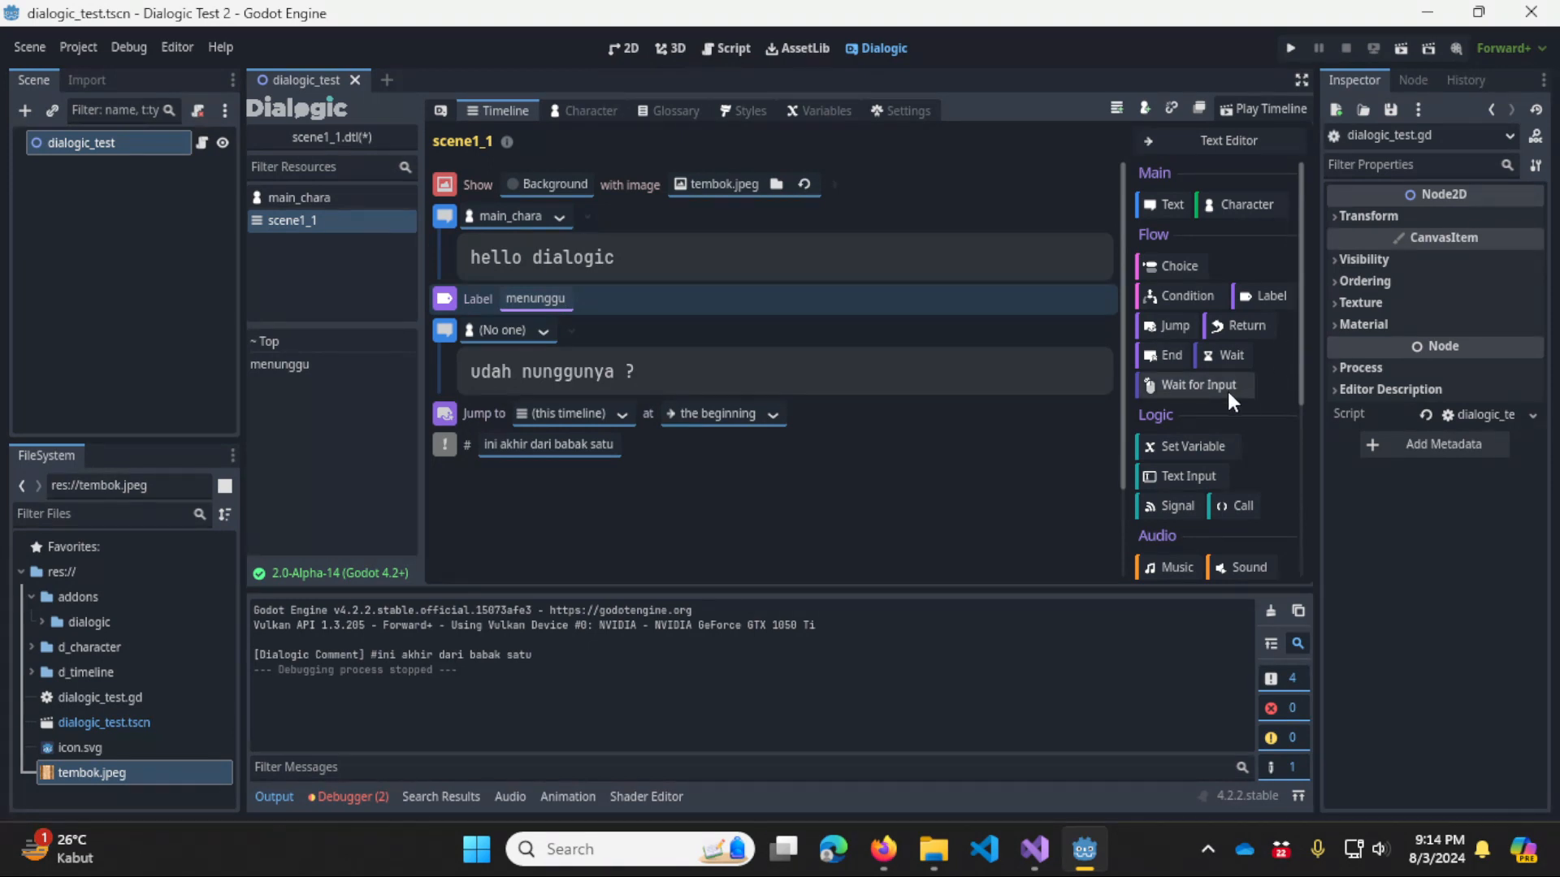
left_click_drag(1227, 356, 601, 323)
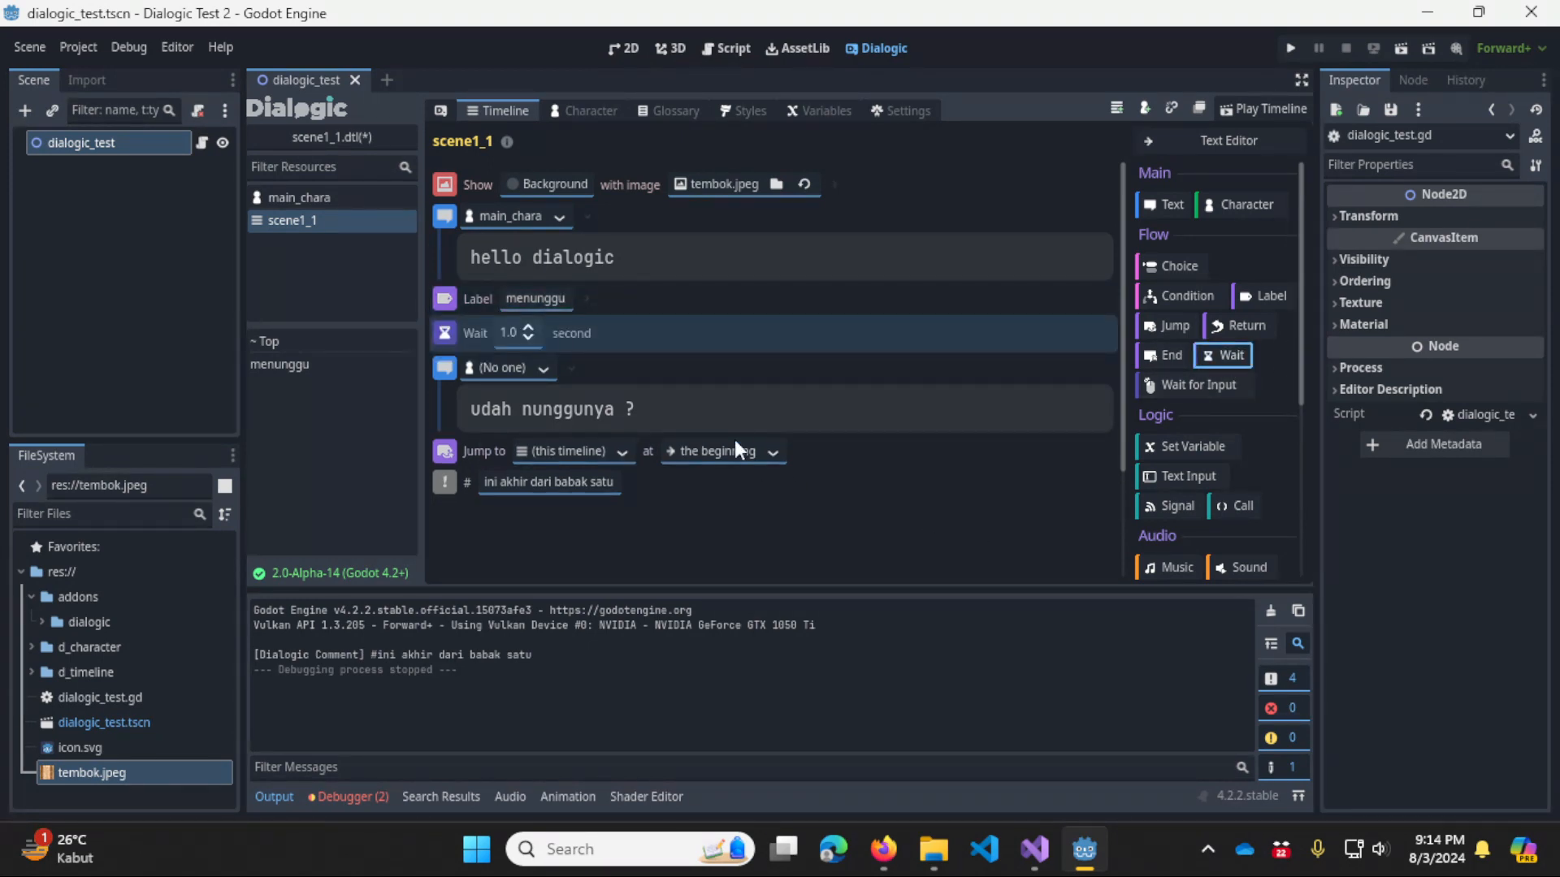
Set the Jump event's destination to the "menunggu" label in this timeline and save the timeline.
left_click(510, 459)
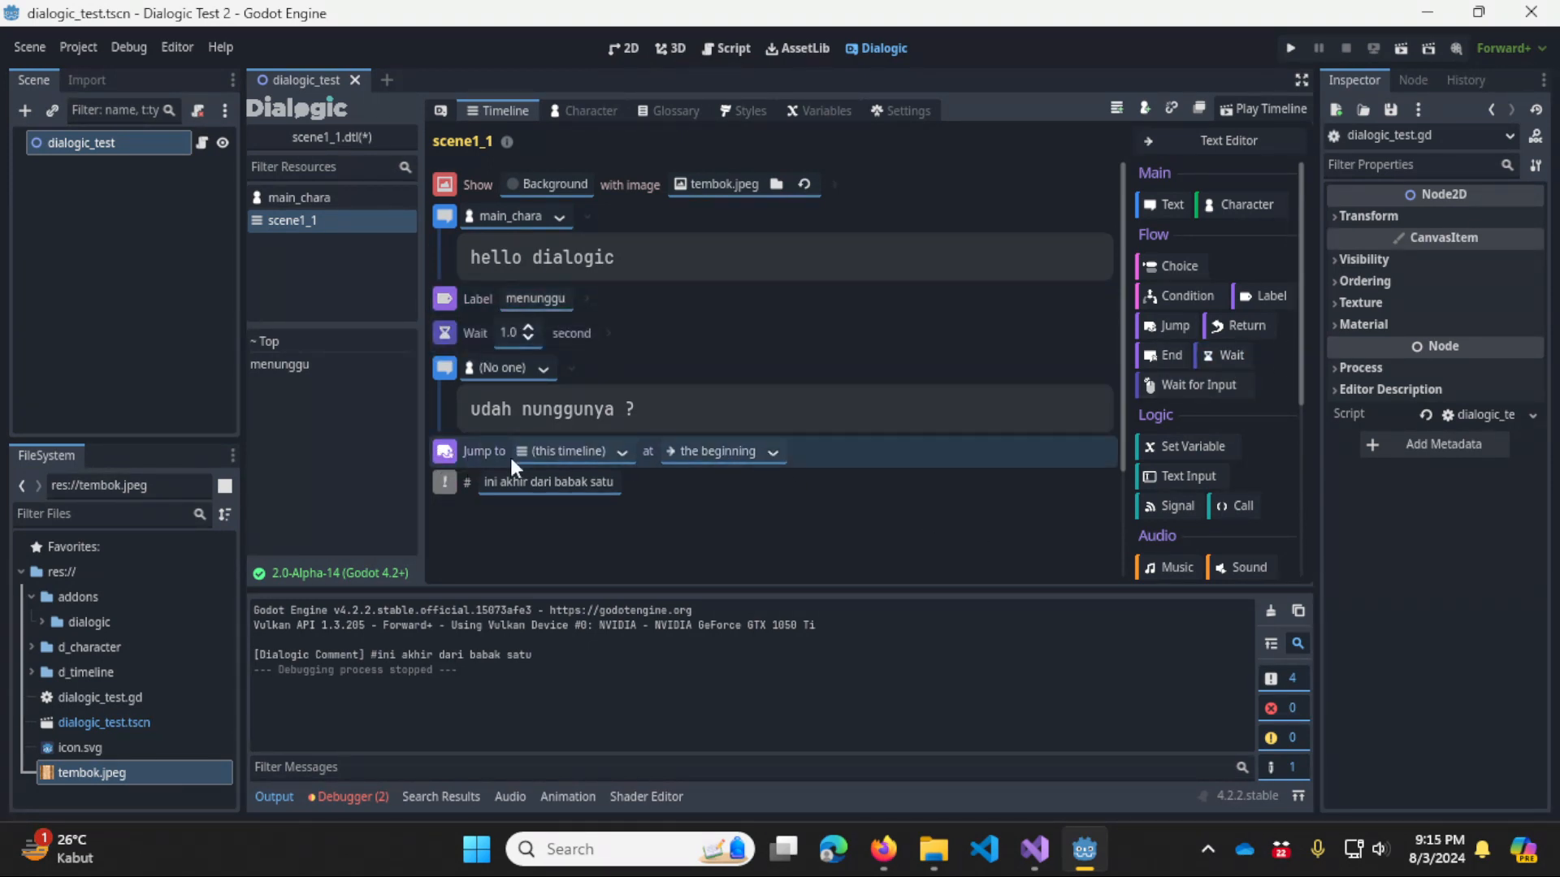
left_click(776, 452)
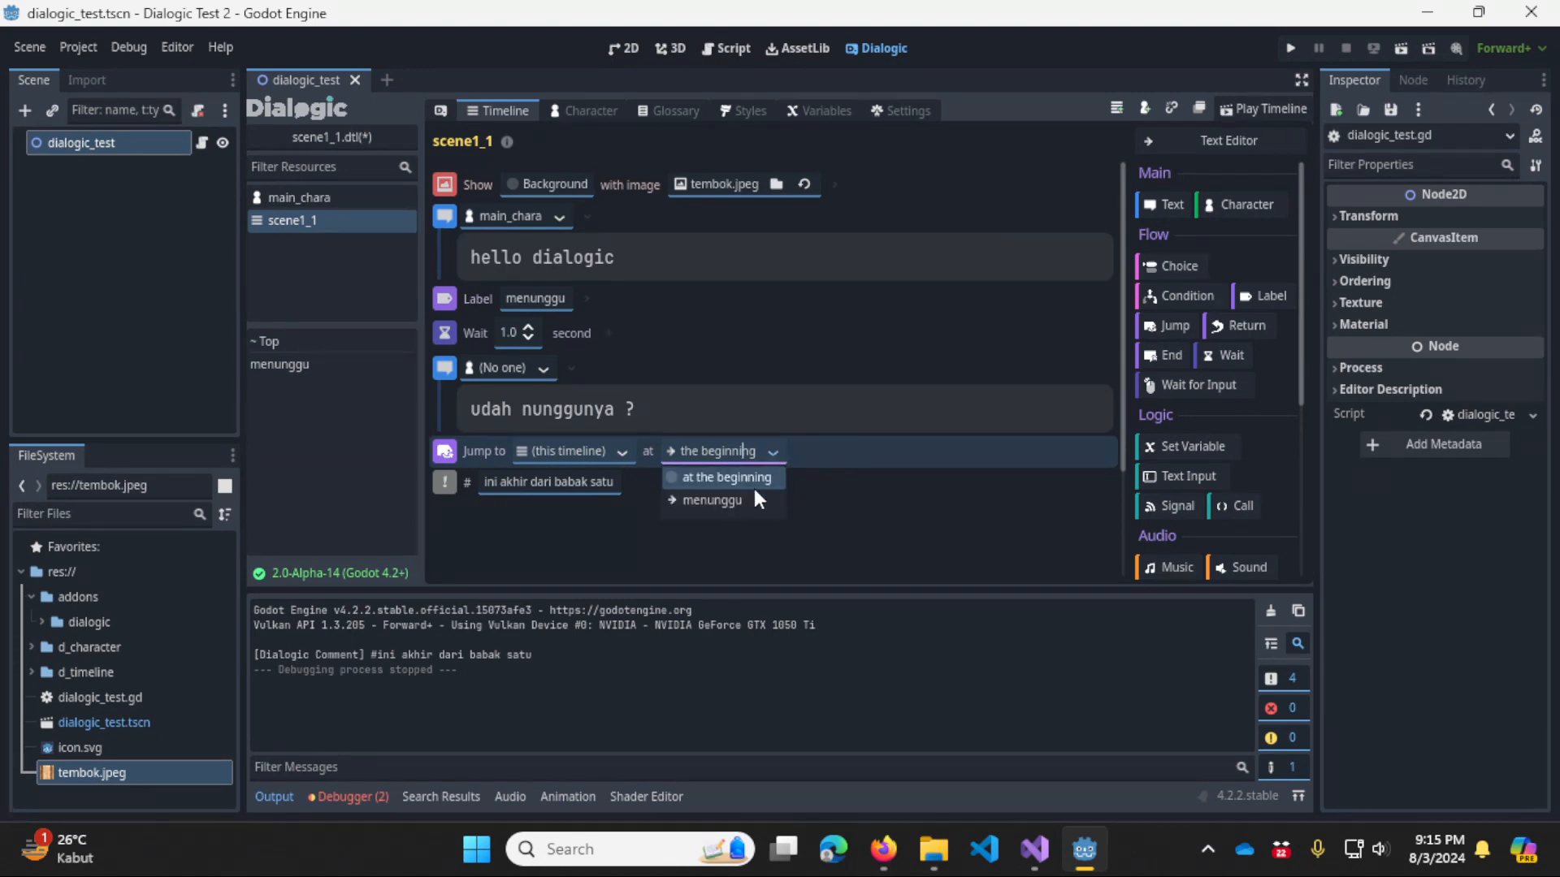
left_click(752, 486)
left_click(860, 488)
key("ctrl+s")
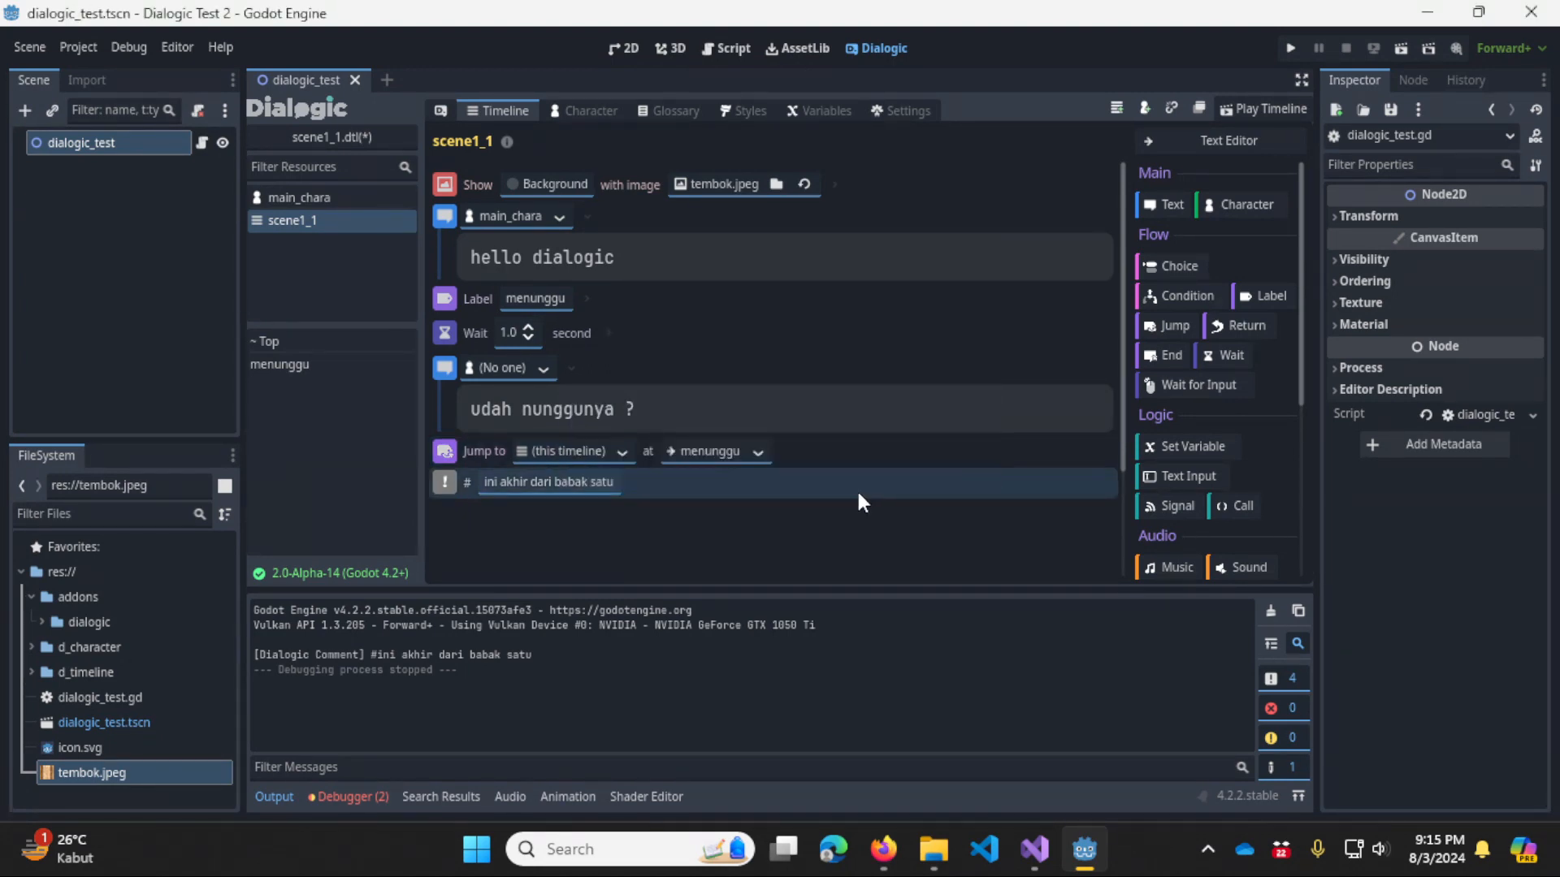
Run the project, advance through the dialogue to test the jump back to the label, and close the game.
left_click(1290, 48)
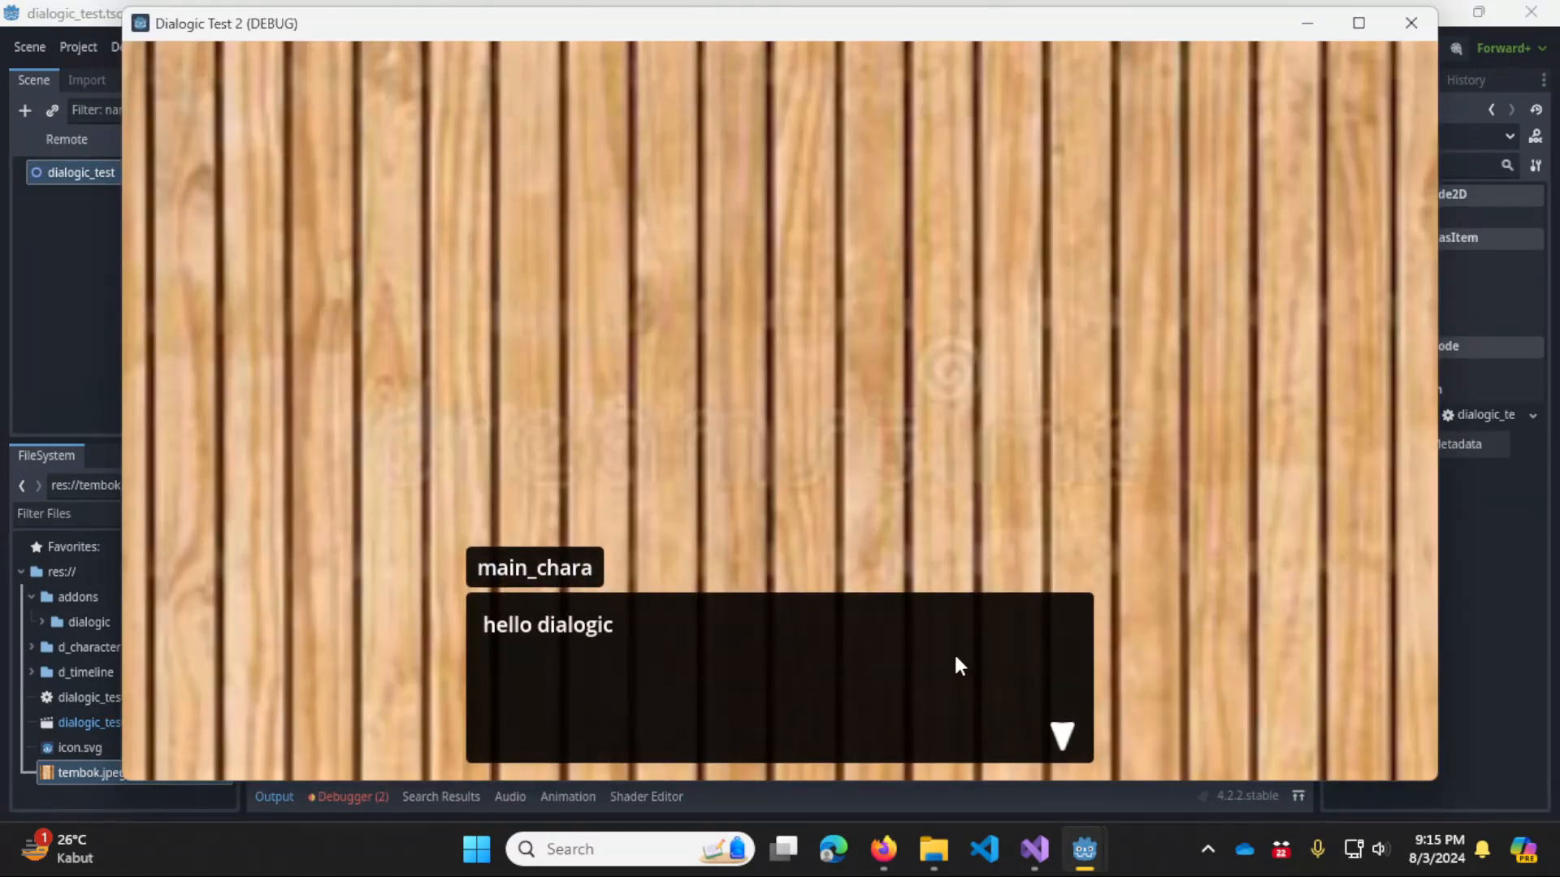
left_click(987, 635)
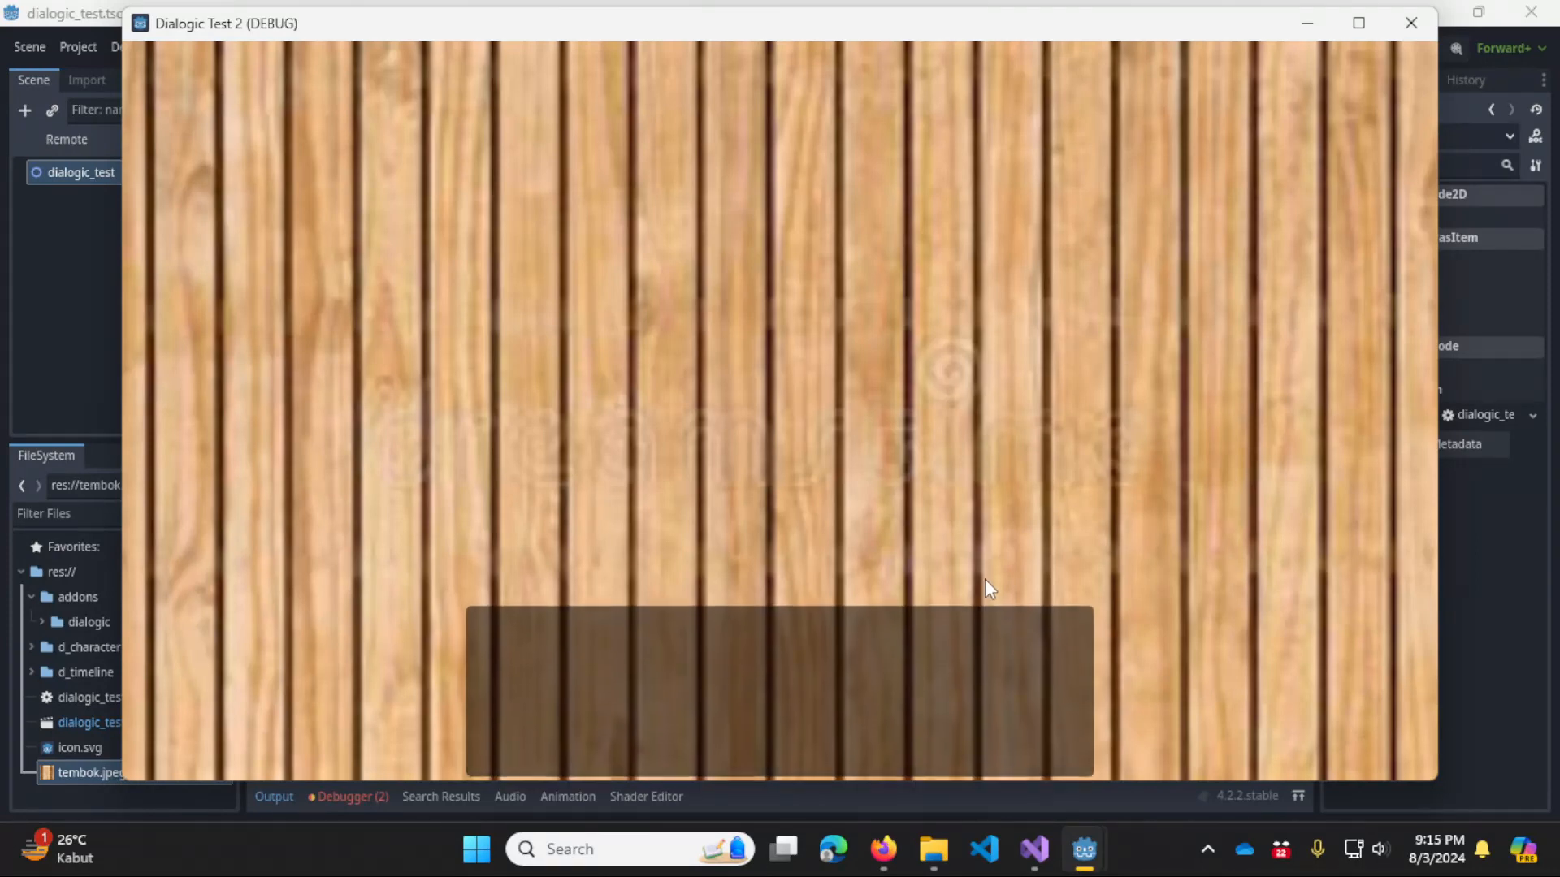
left_click(1017, 633)
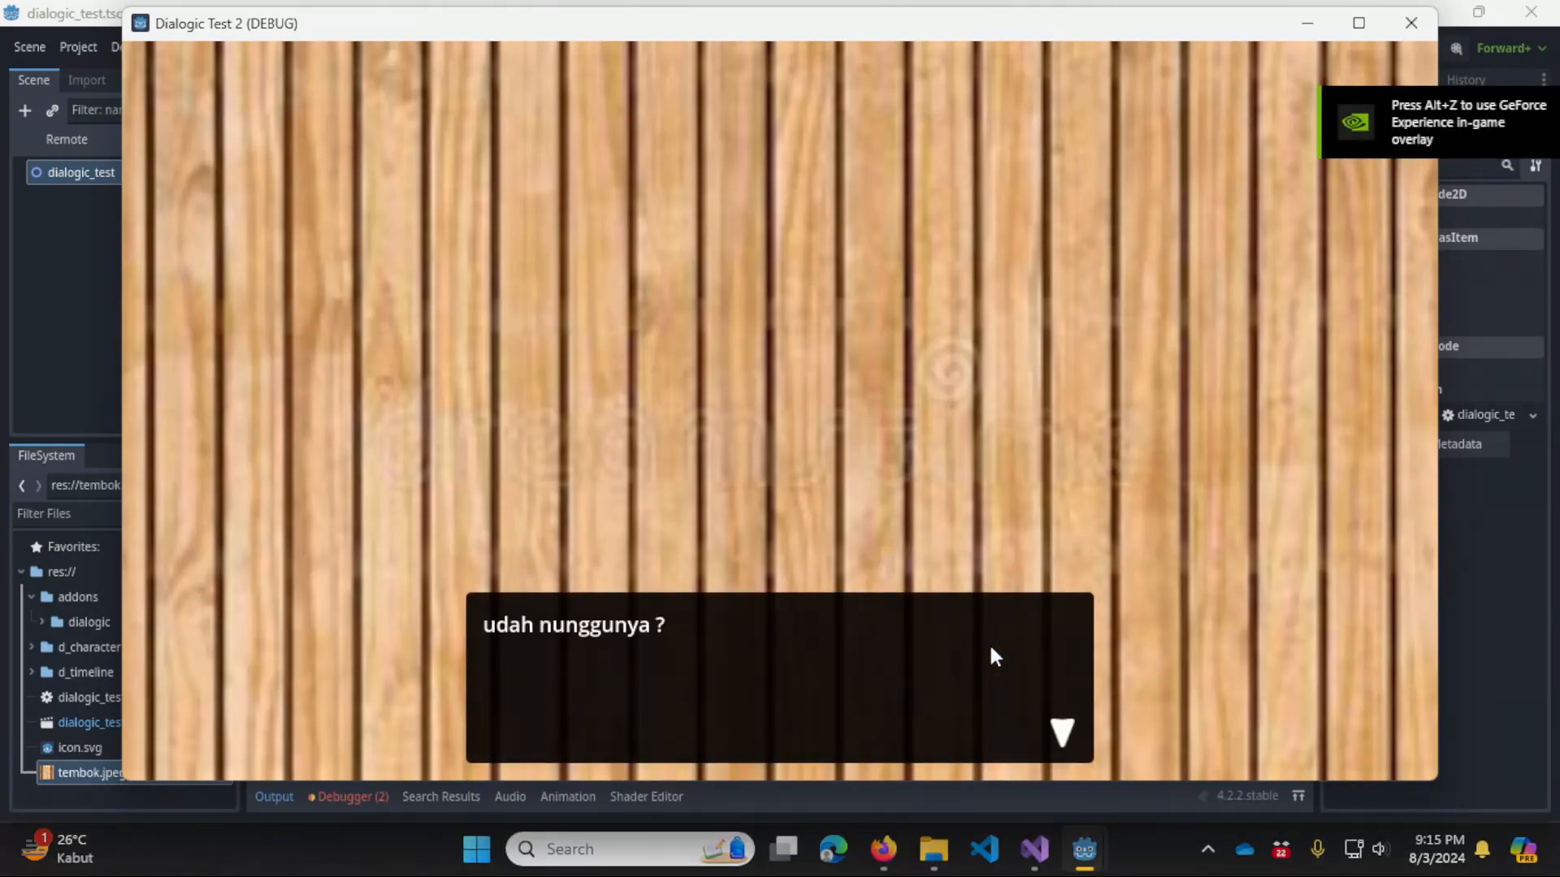
left_click(1002, 671)
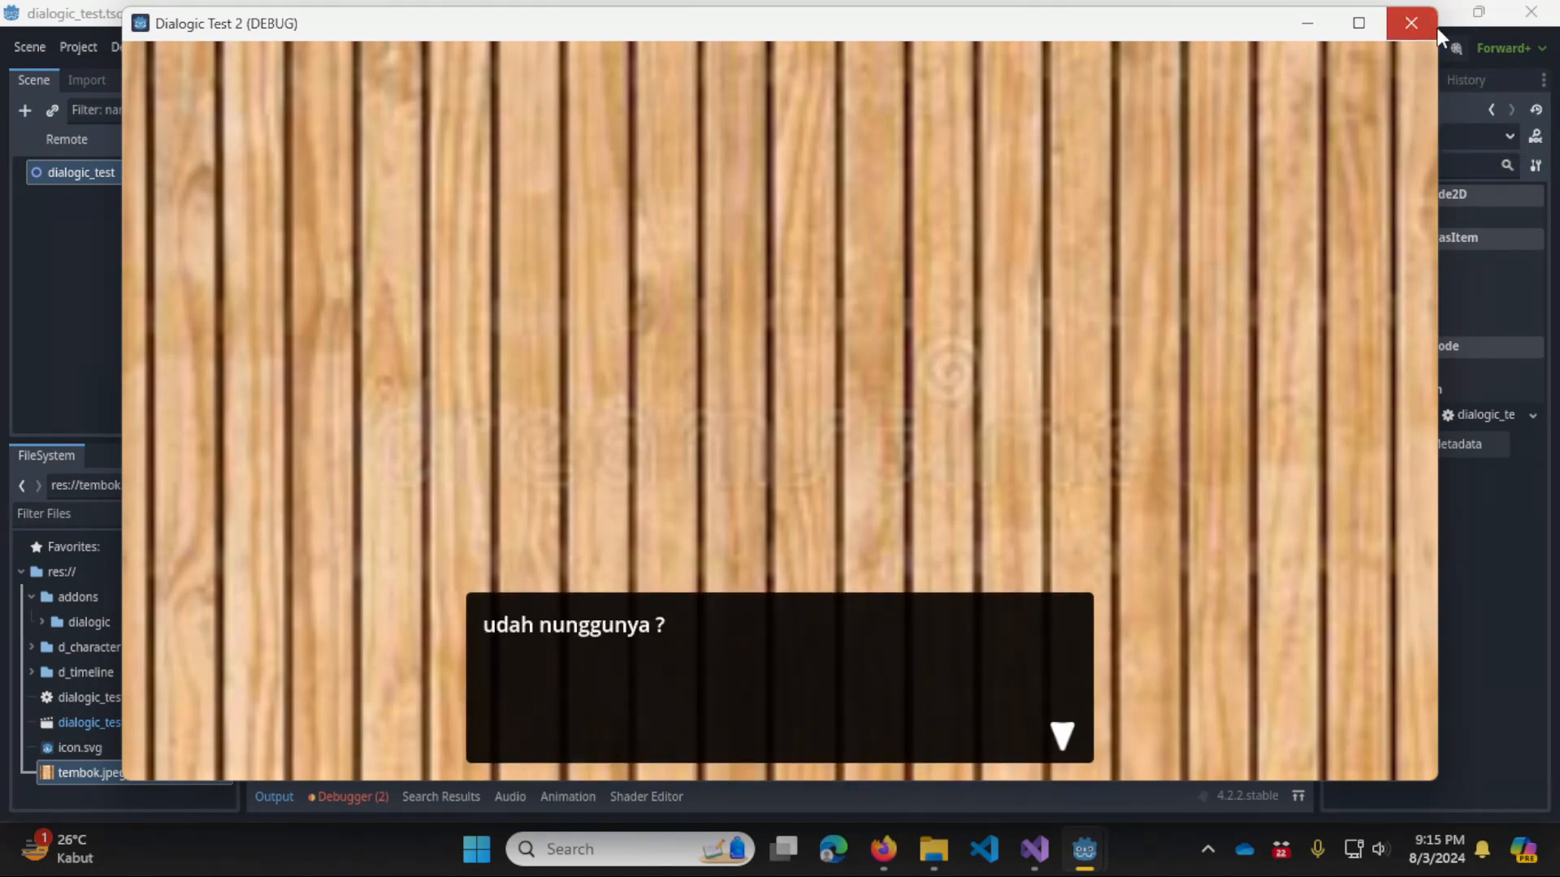
left_click(1411, 24)
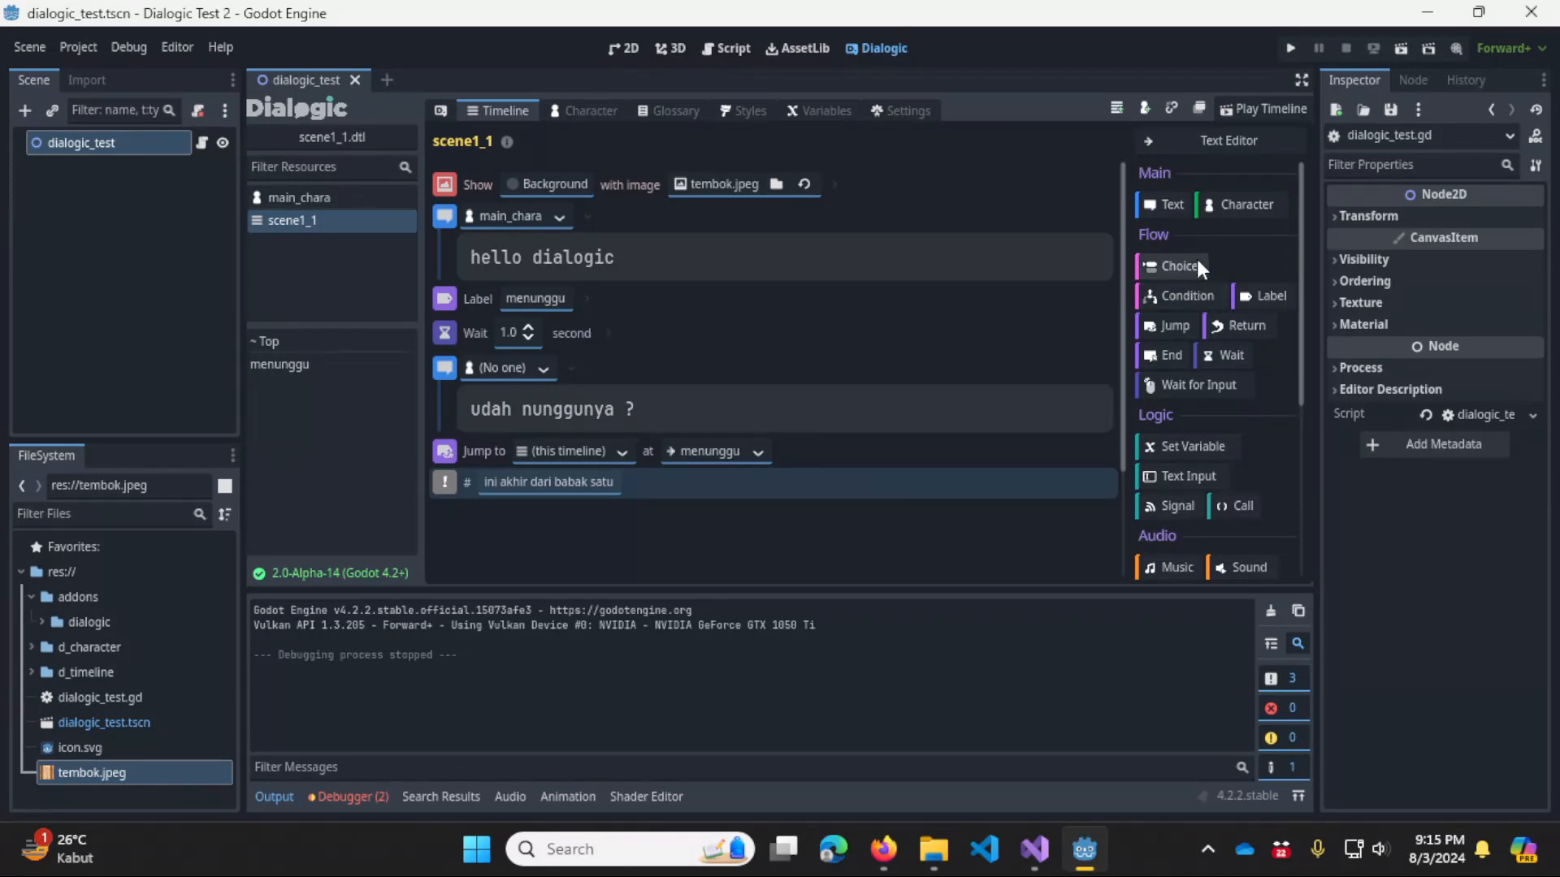
Add two Choice events, "udah" and "belum", between the "udah nunggunya ?" text and the Jump event.
left_click_drag(1189, 266, 621, 434)
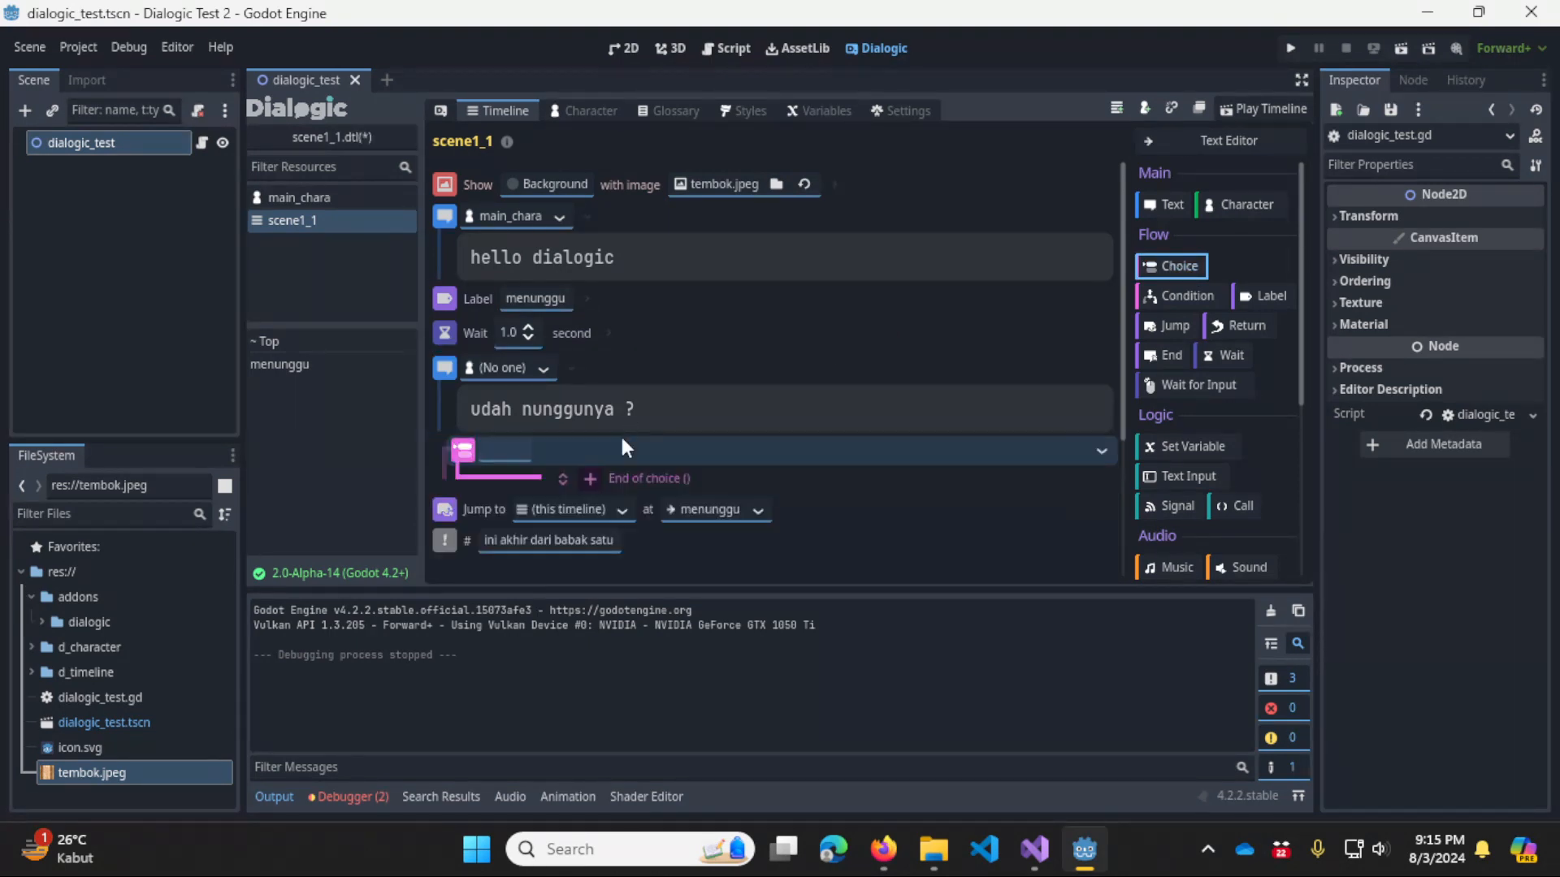
left_click(497, 451)
type("udah")
left_click(585, 484)
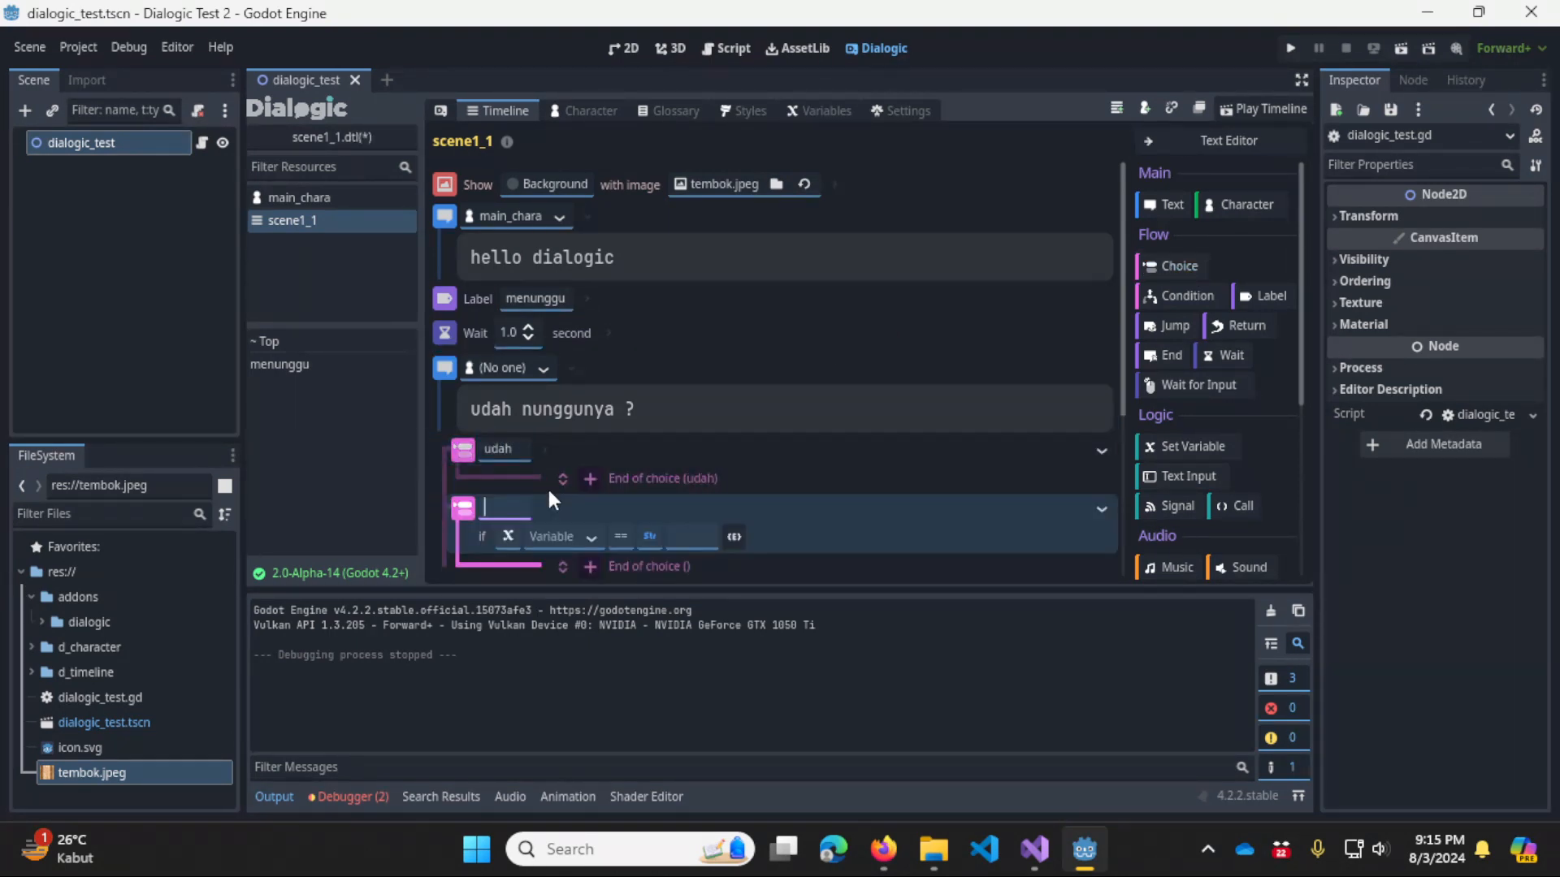
type("belum")
Run the project, test the "belum" and "udah" choices in the game, and stop it.
scroll(746, 534, "down", 3)
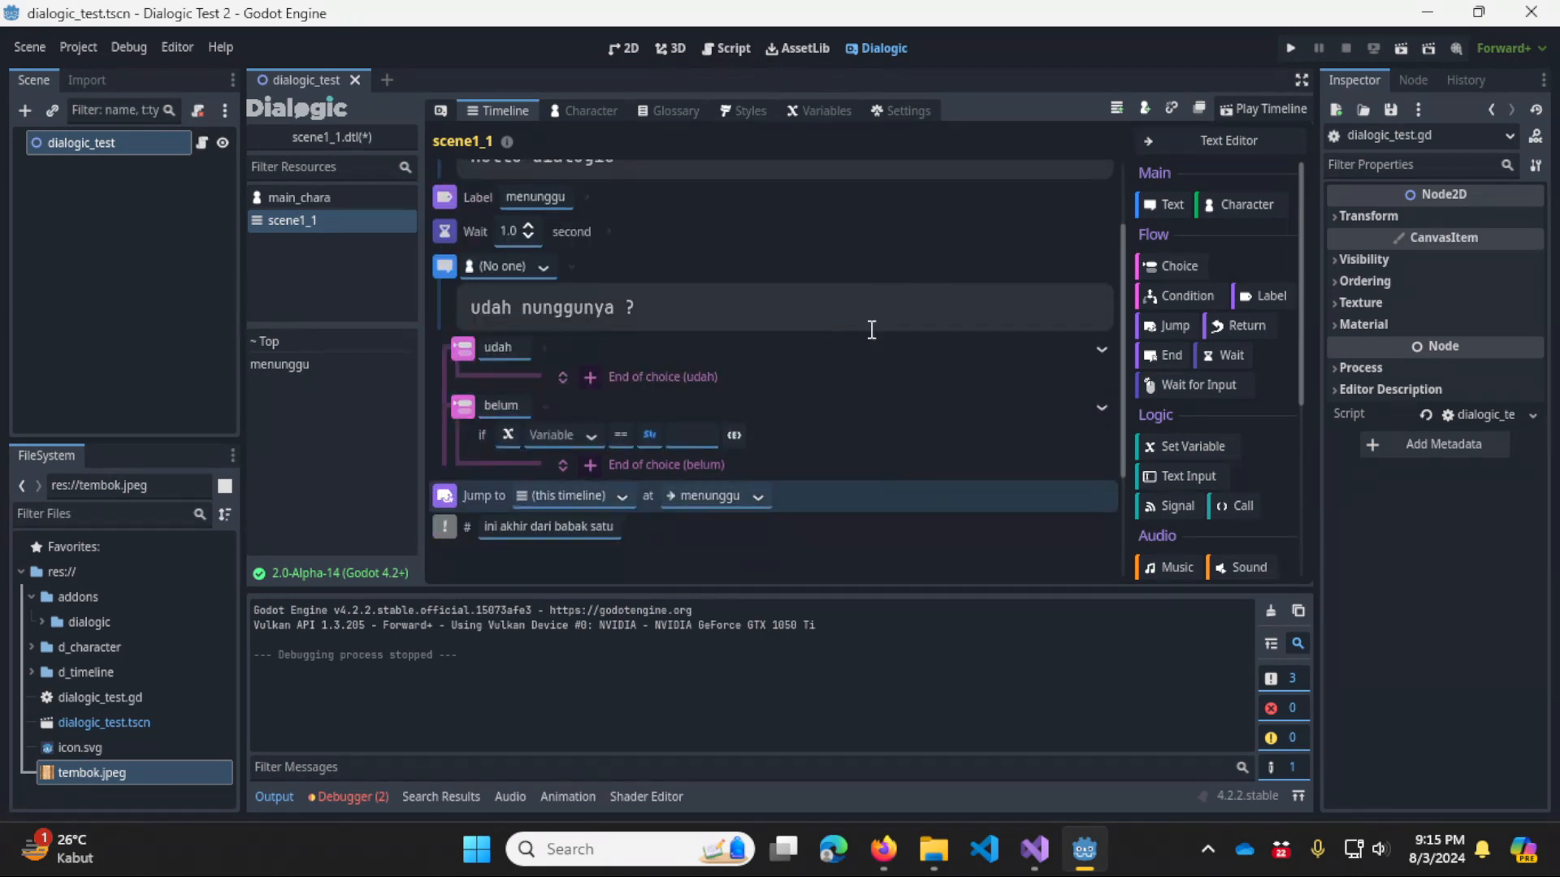
key("F5")
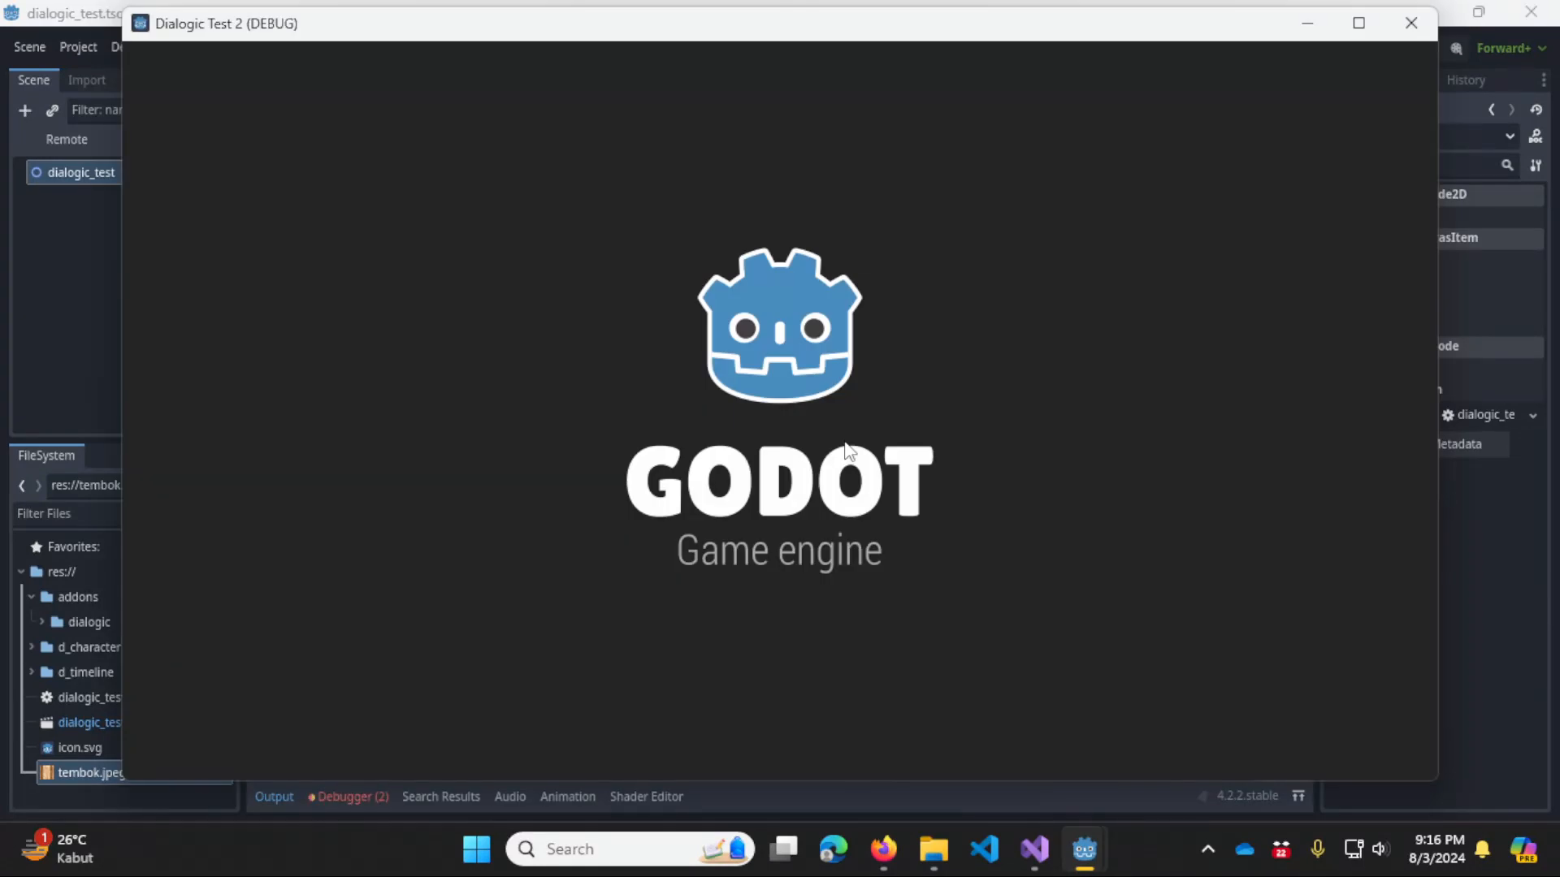
left_click(914, 535)
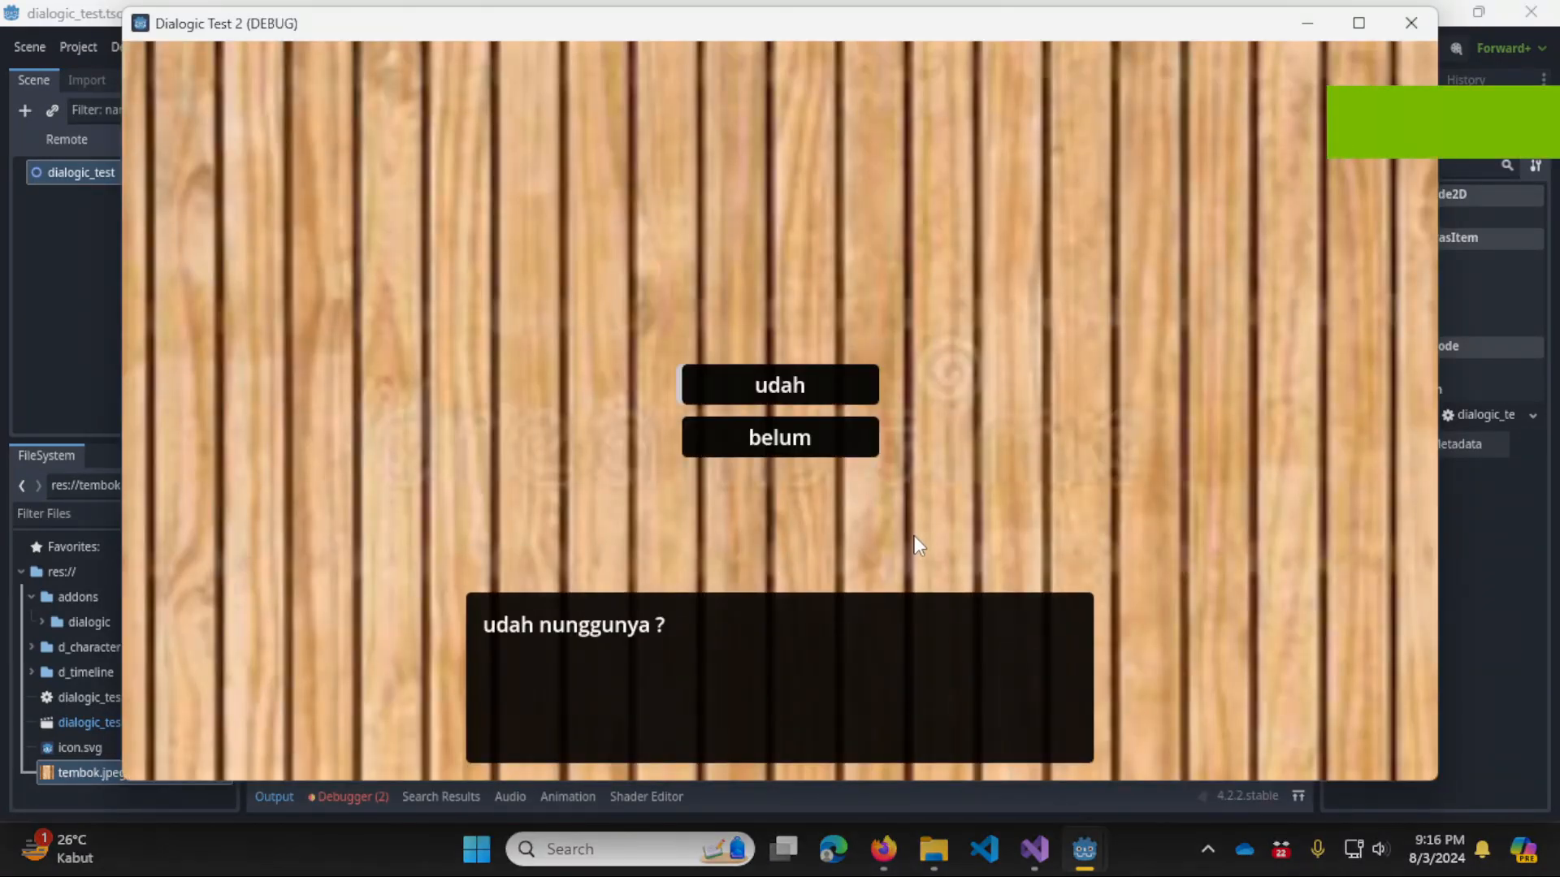
left_click(812, 434)
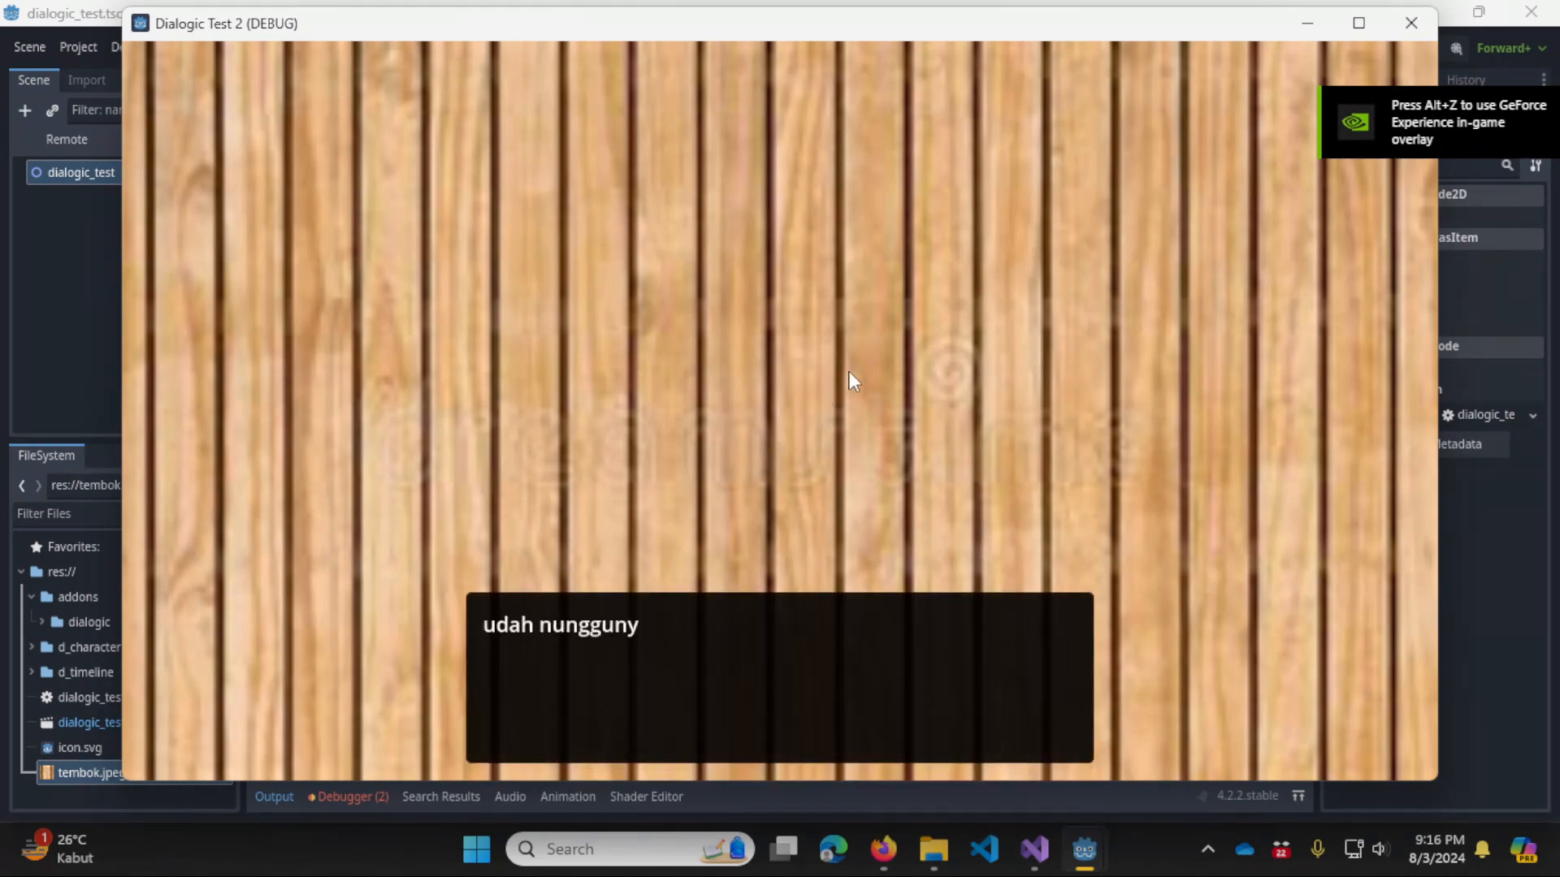
left_click(804, 374)
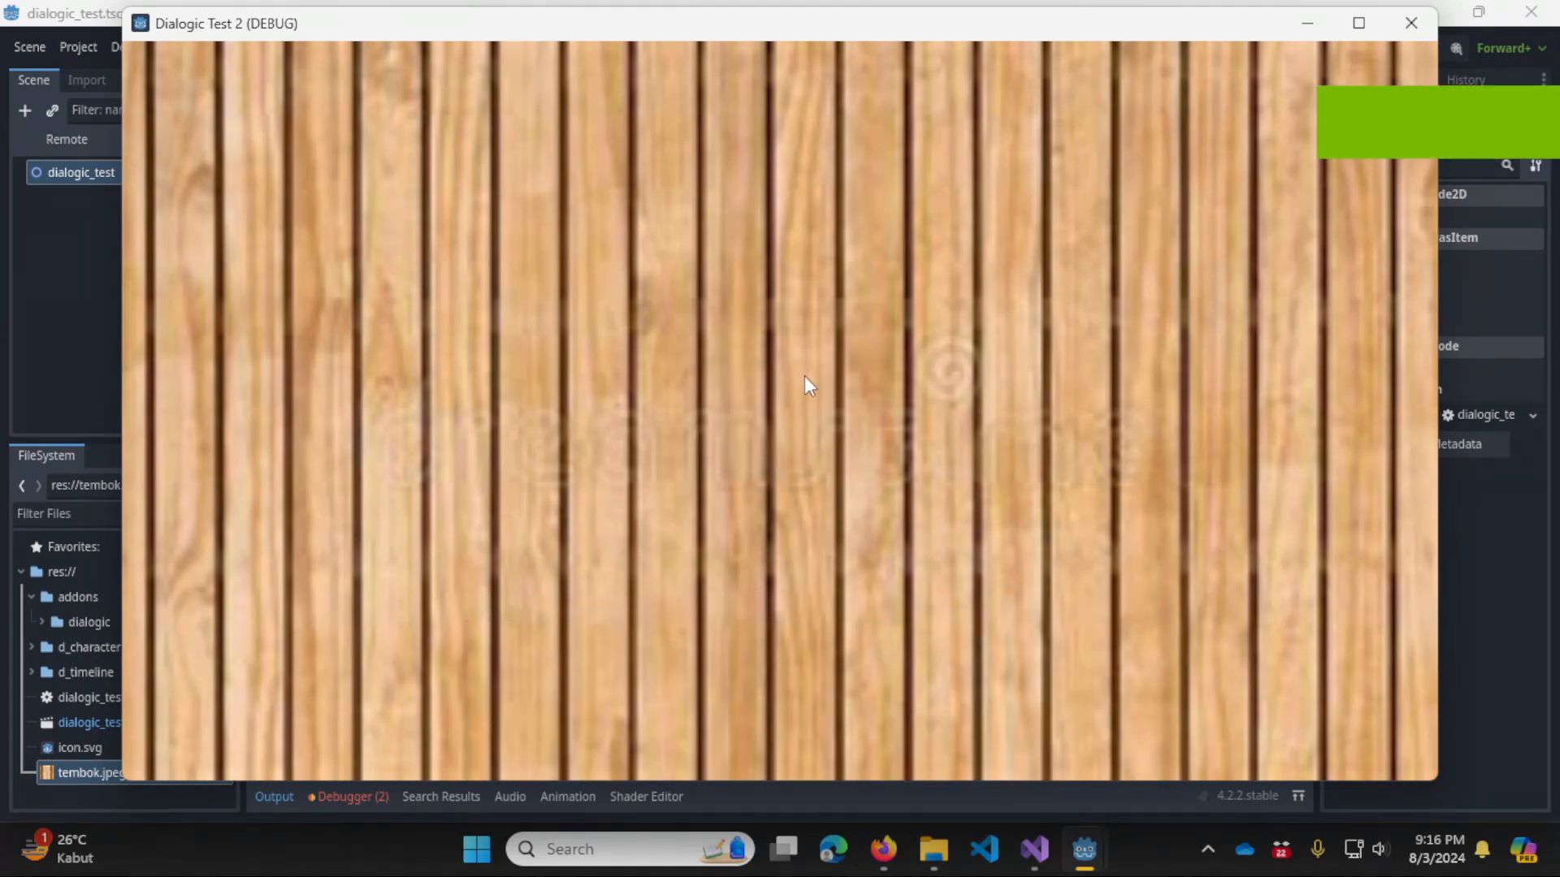
left_click(807, 437)
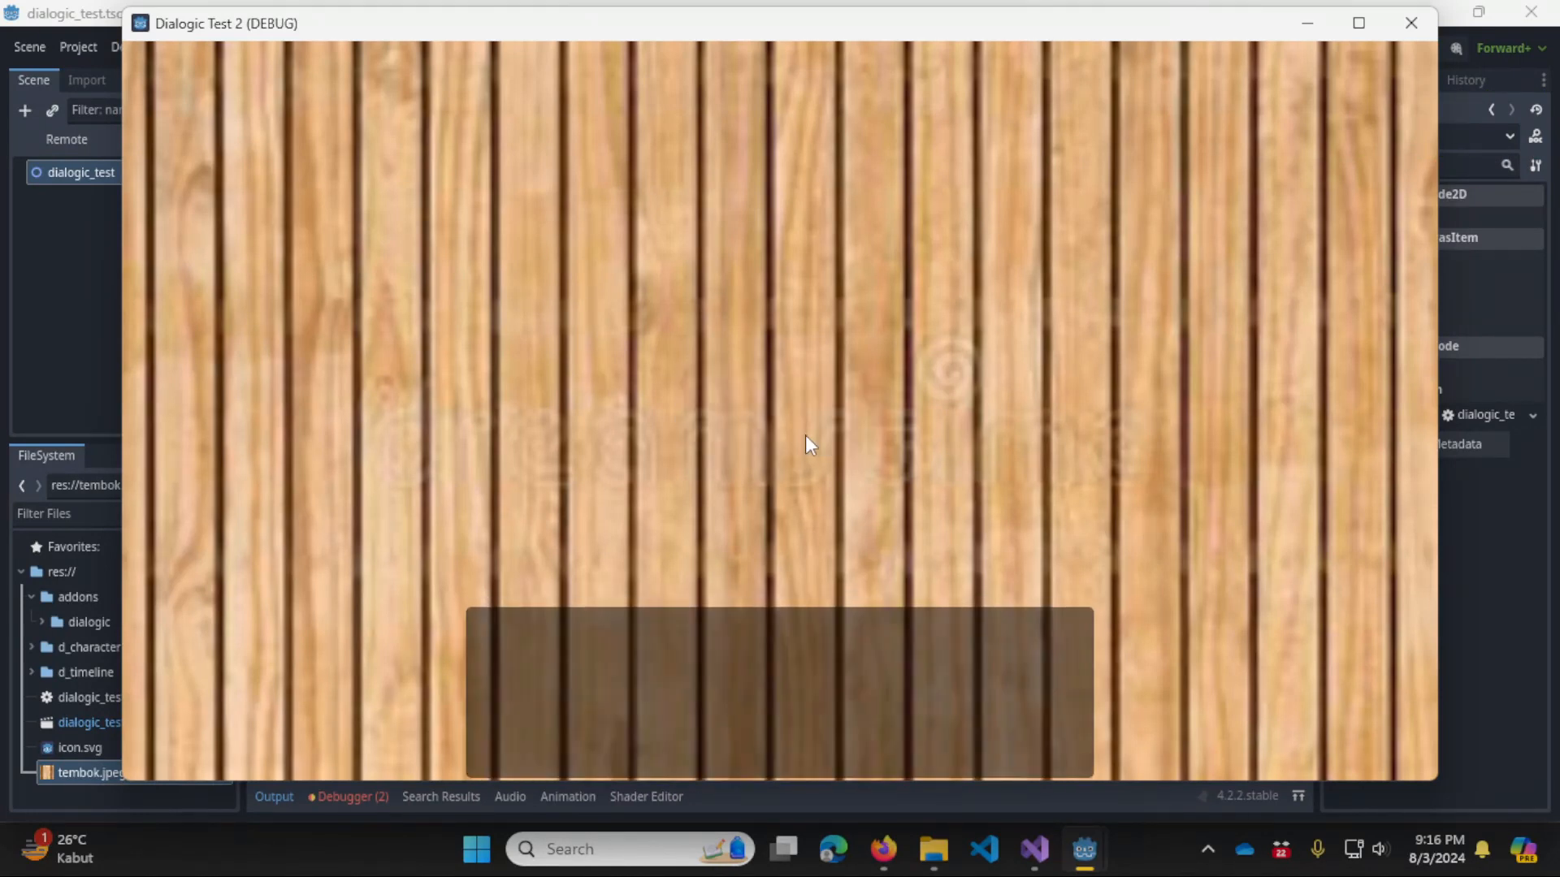
key("F8")
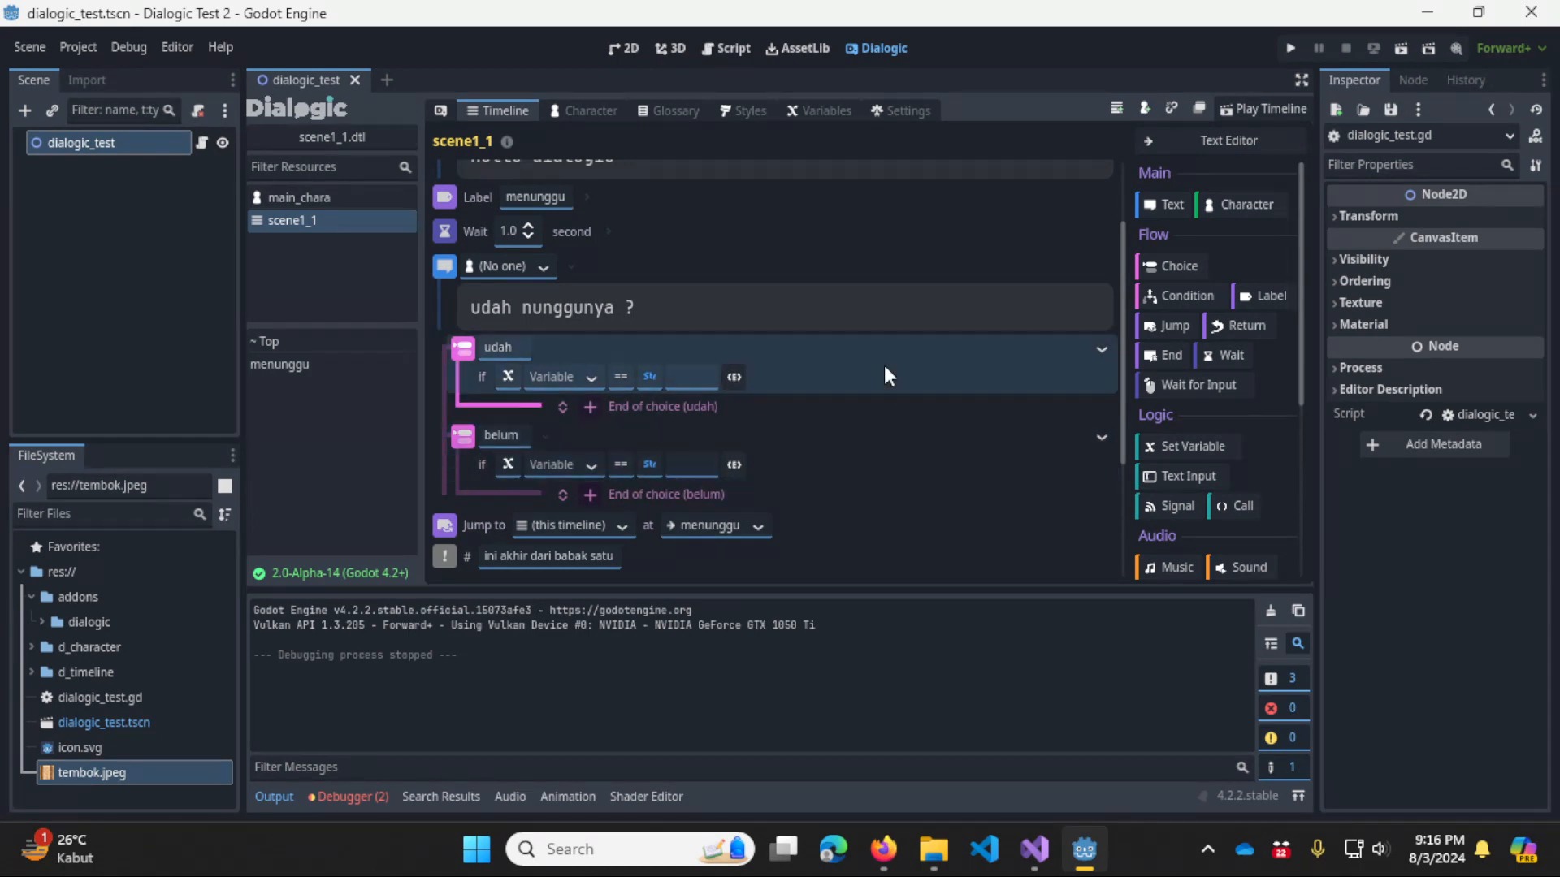
Add two Text events without a speaker inside the "udah" choice, reading "ah masa ?" and "ya udah nunggu lagi".
left_click(784, 343)
left_click(1160, 203)
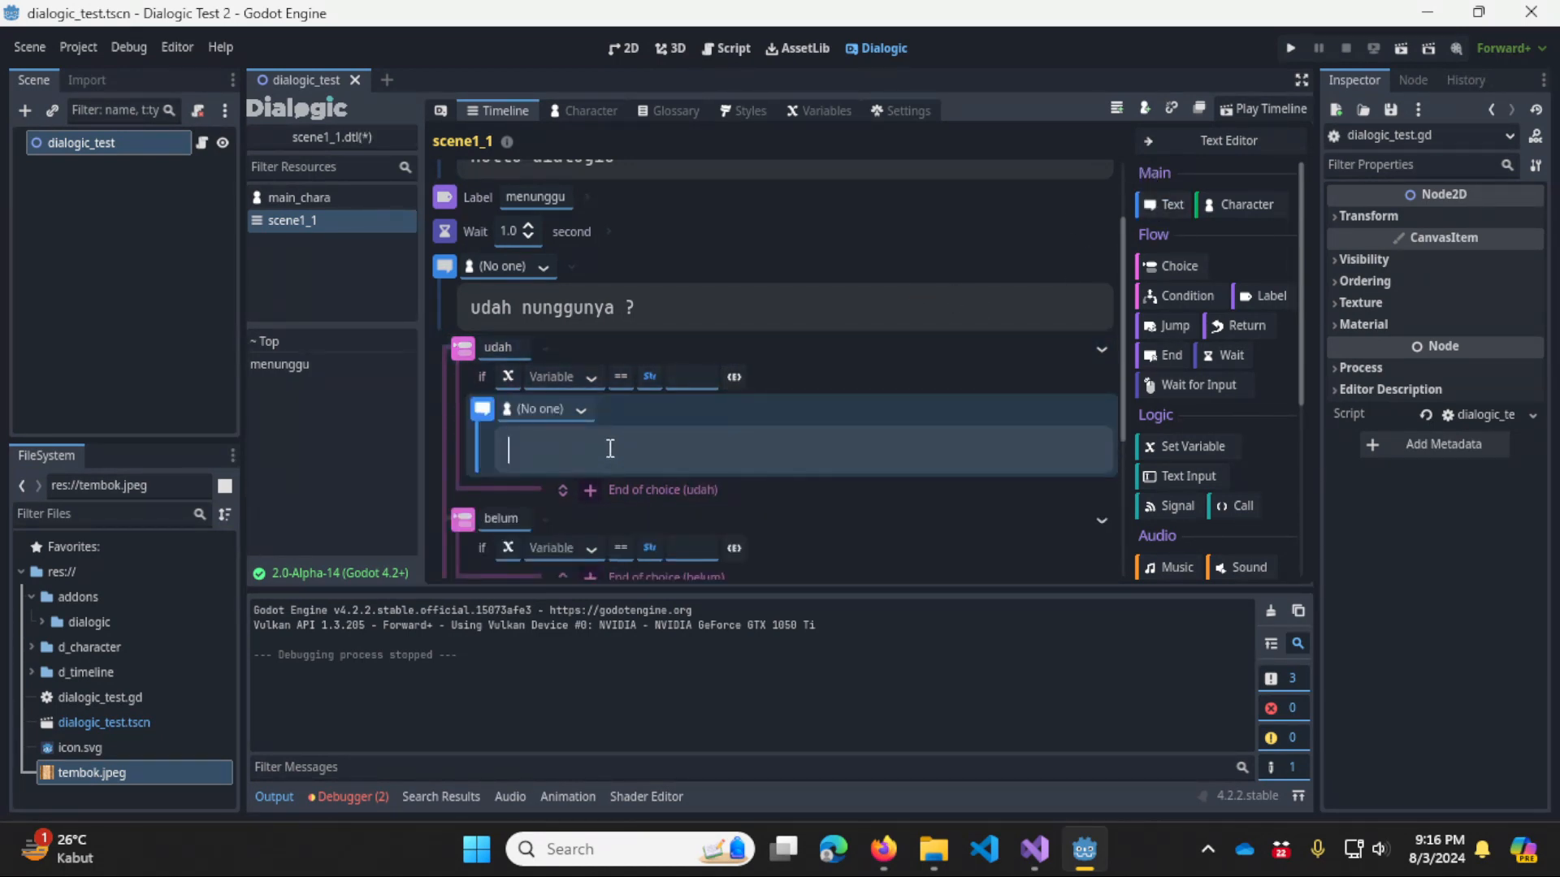
type("ah masa ?")
scroll(642, 446, "down", 2)
left_click(1173, 204)
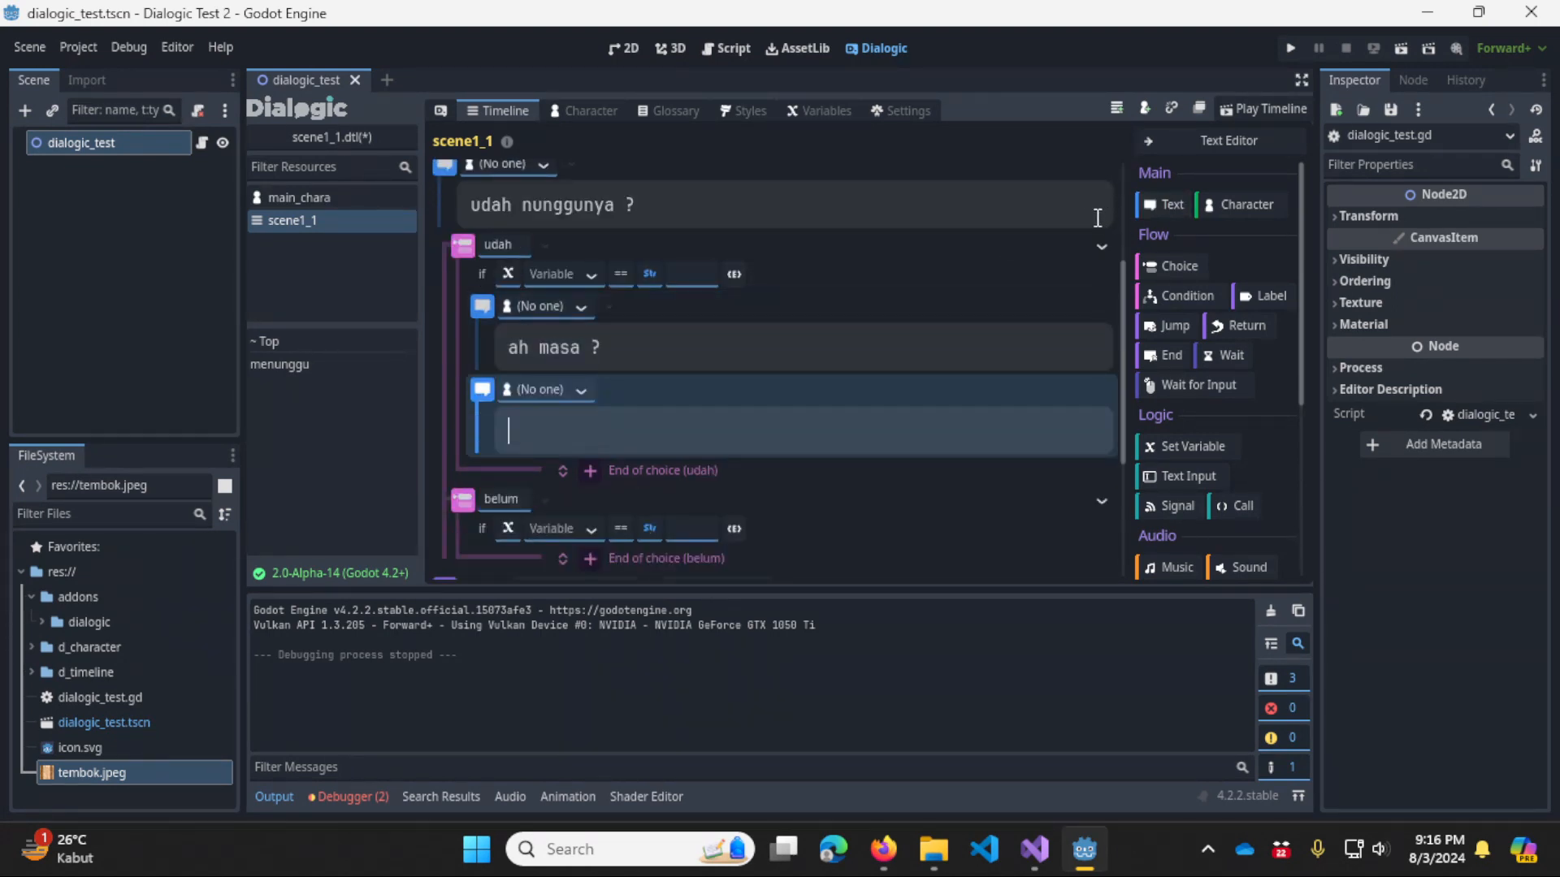
type("ya udah nunggu lagi")
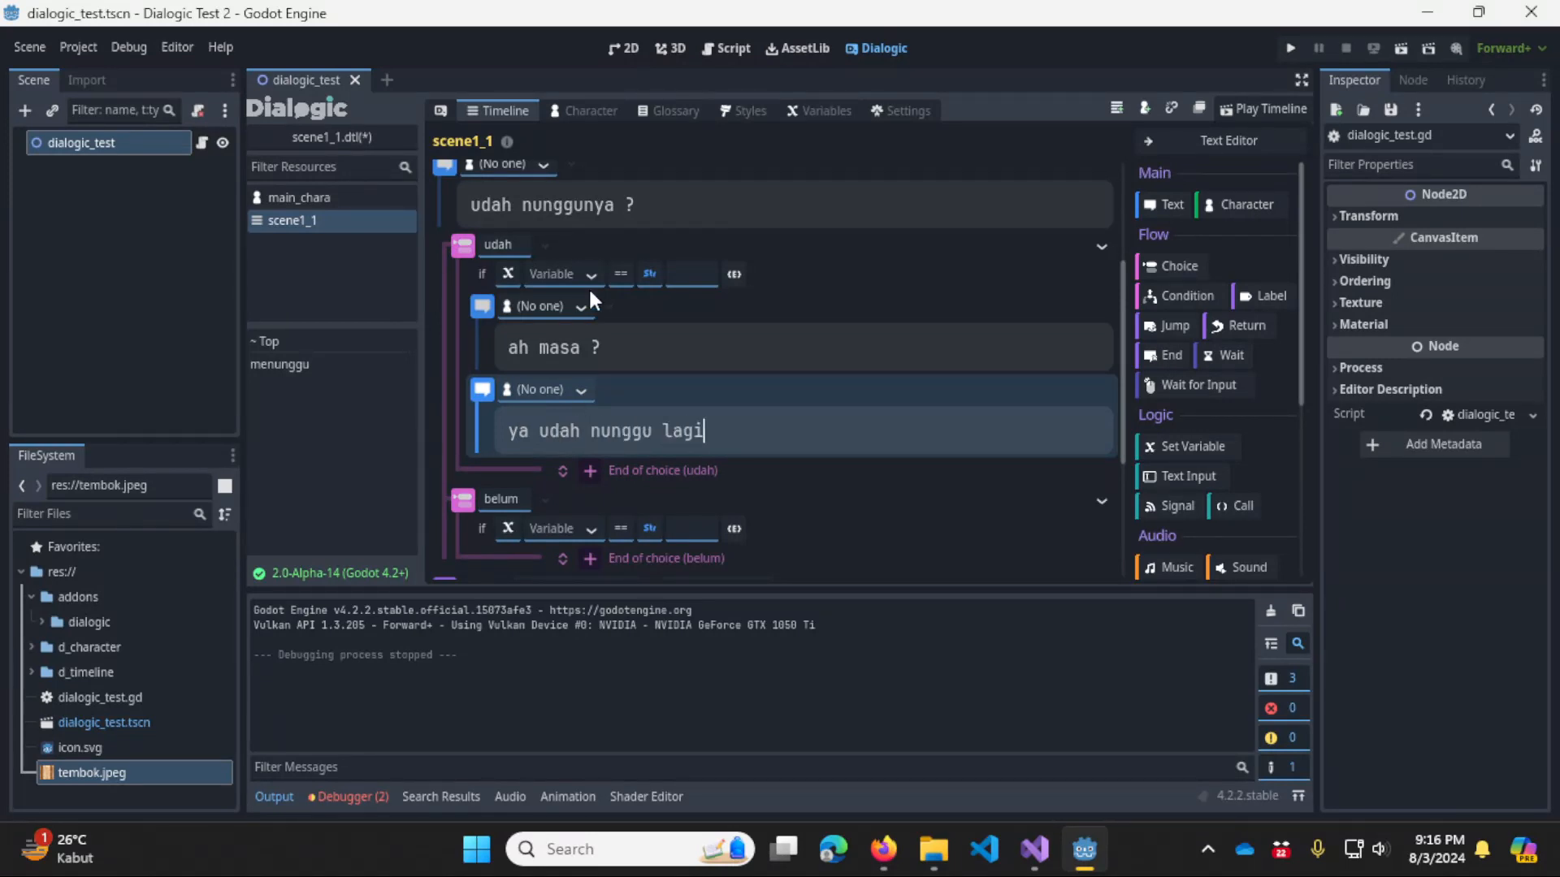
Move the "ya udah nunggu lagi" Text event from the "udah" choice into the "belum" choice.
scroll(708, 357, "down", 1)
left_click_drag(641, 296, 608, 426)
scroll(631, 261, "up", 1)
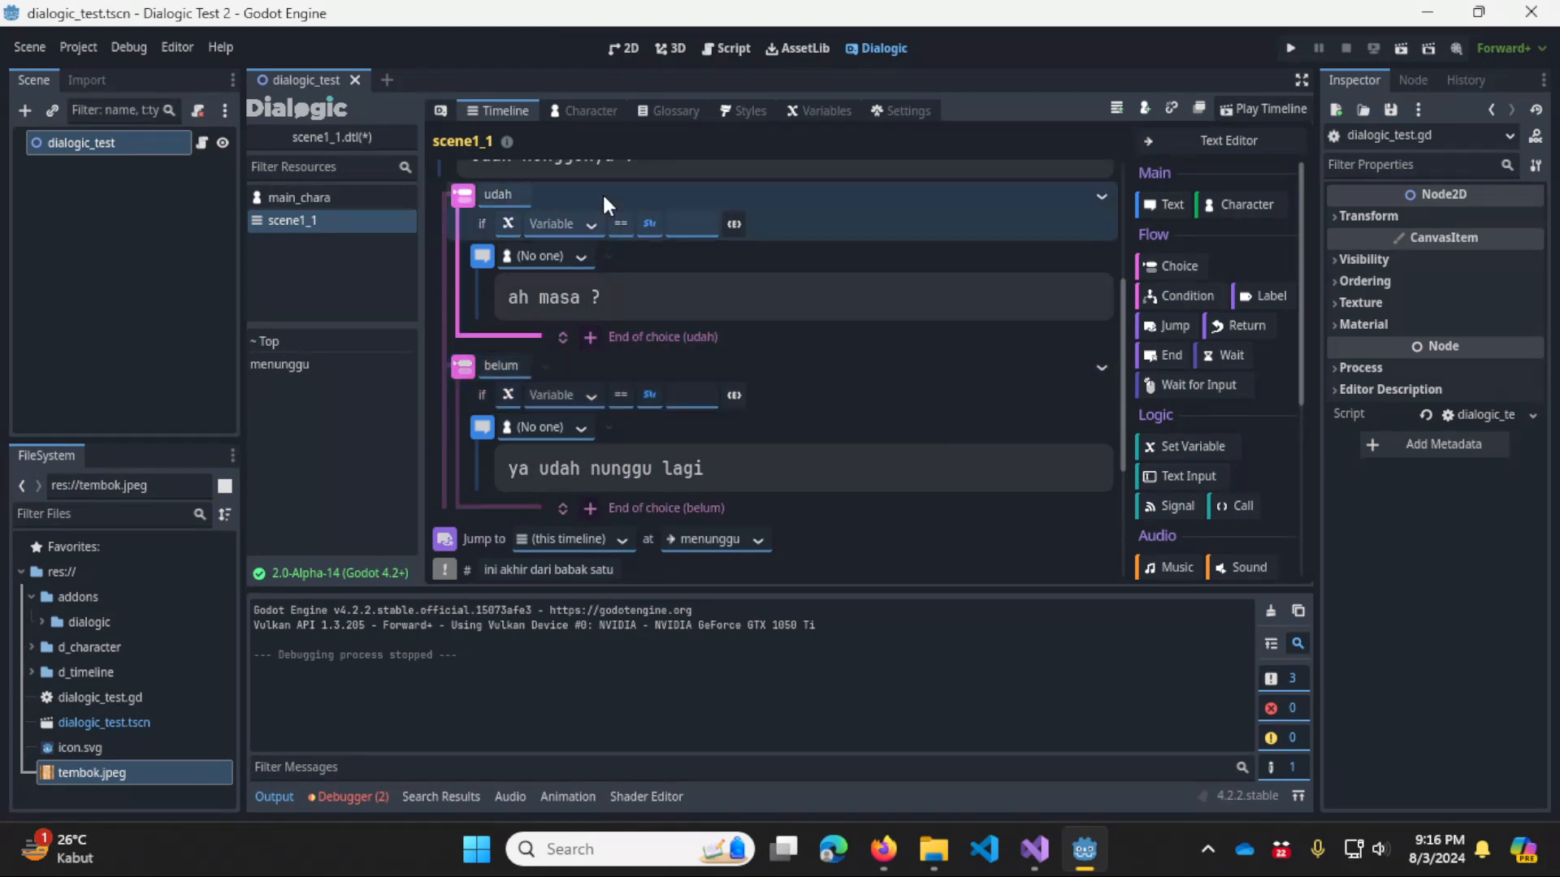
Collapse the condition settings of the "belum" and "udah" choices and save the timeline.
left_click(545, 367)
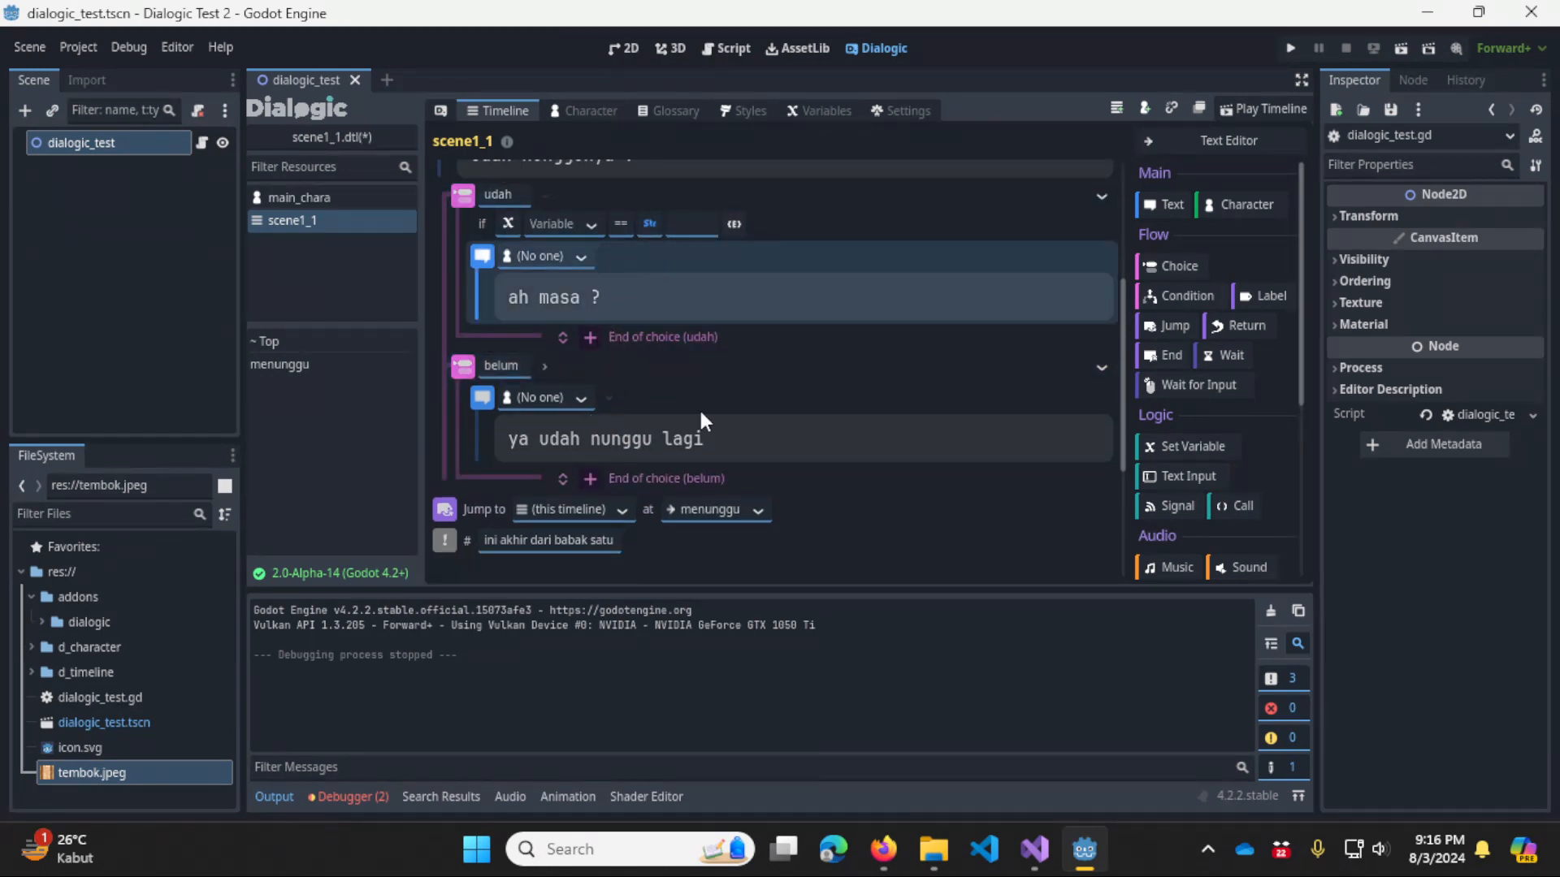
left_click(544, 194)
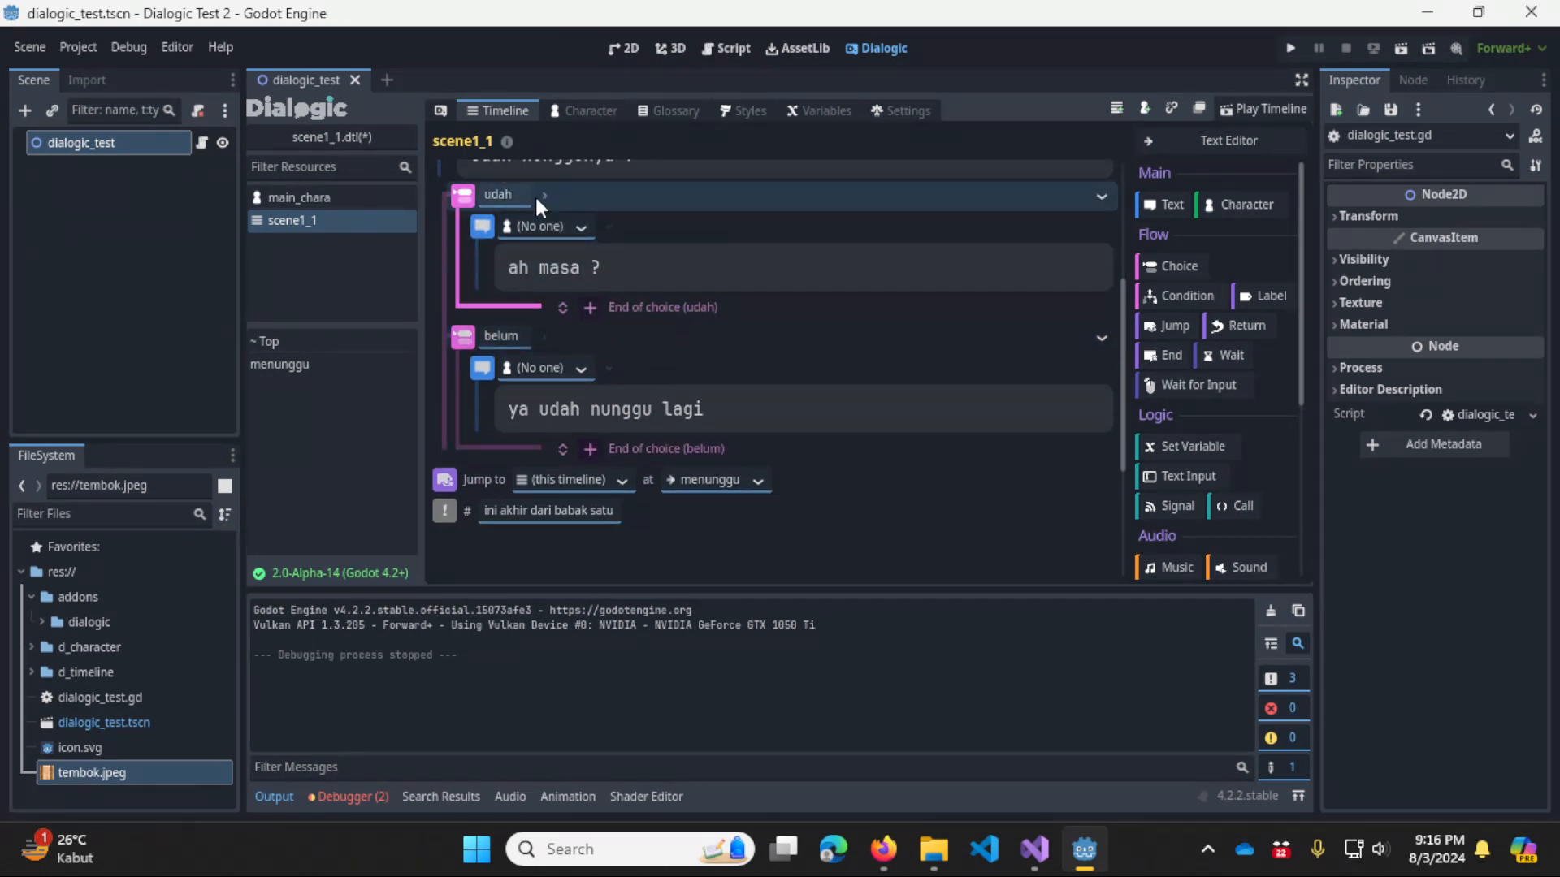
key("ctrl+s")
Run the project, test the "udah" choice and then the "belum" choice in the dialogue, and close the game.
left_click(1288, 48)
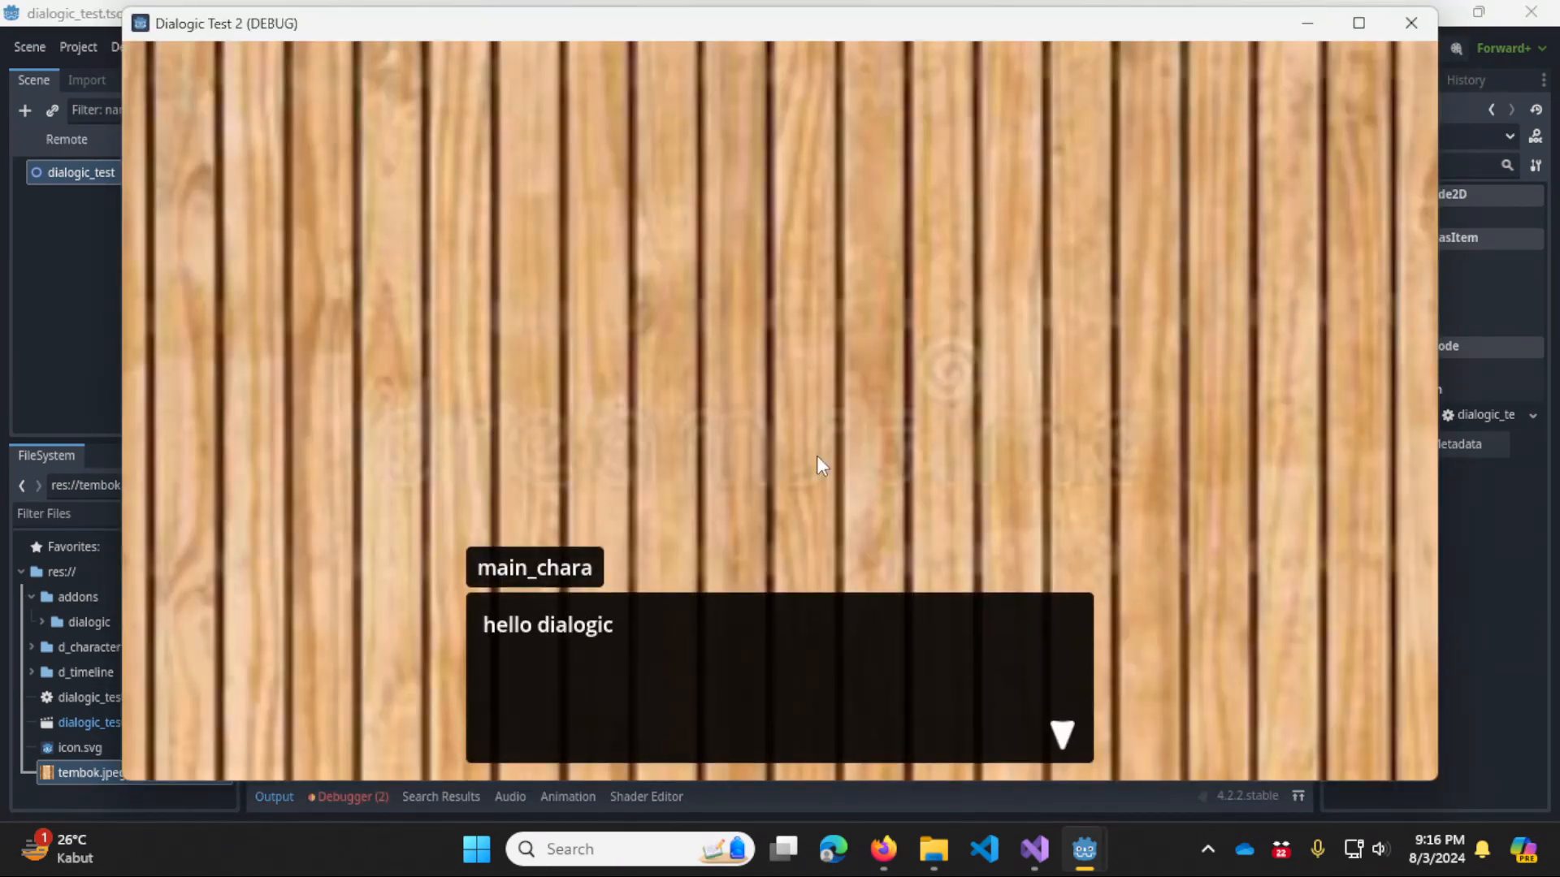
left_click(893, 510)
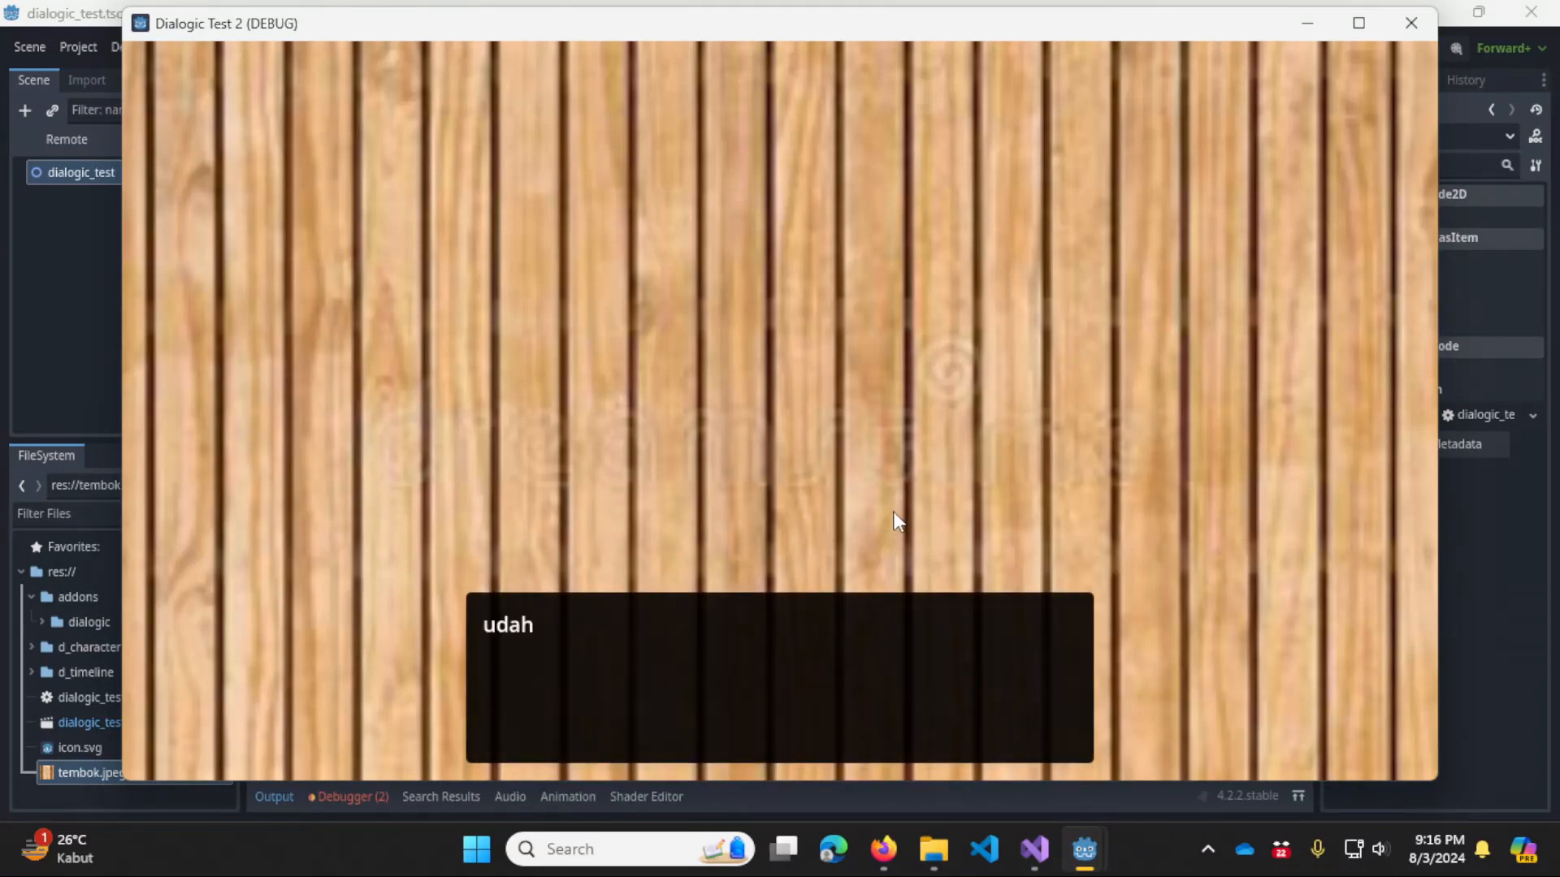
left_click(835, 370)
left_click(1040, 460)
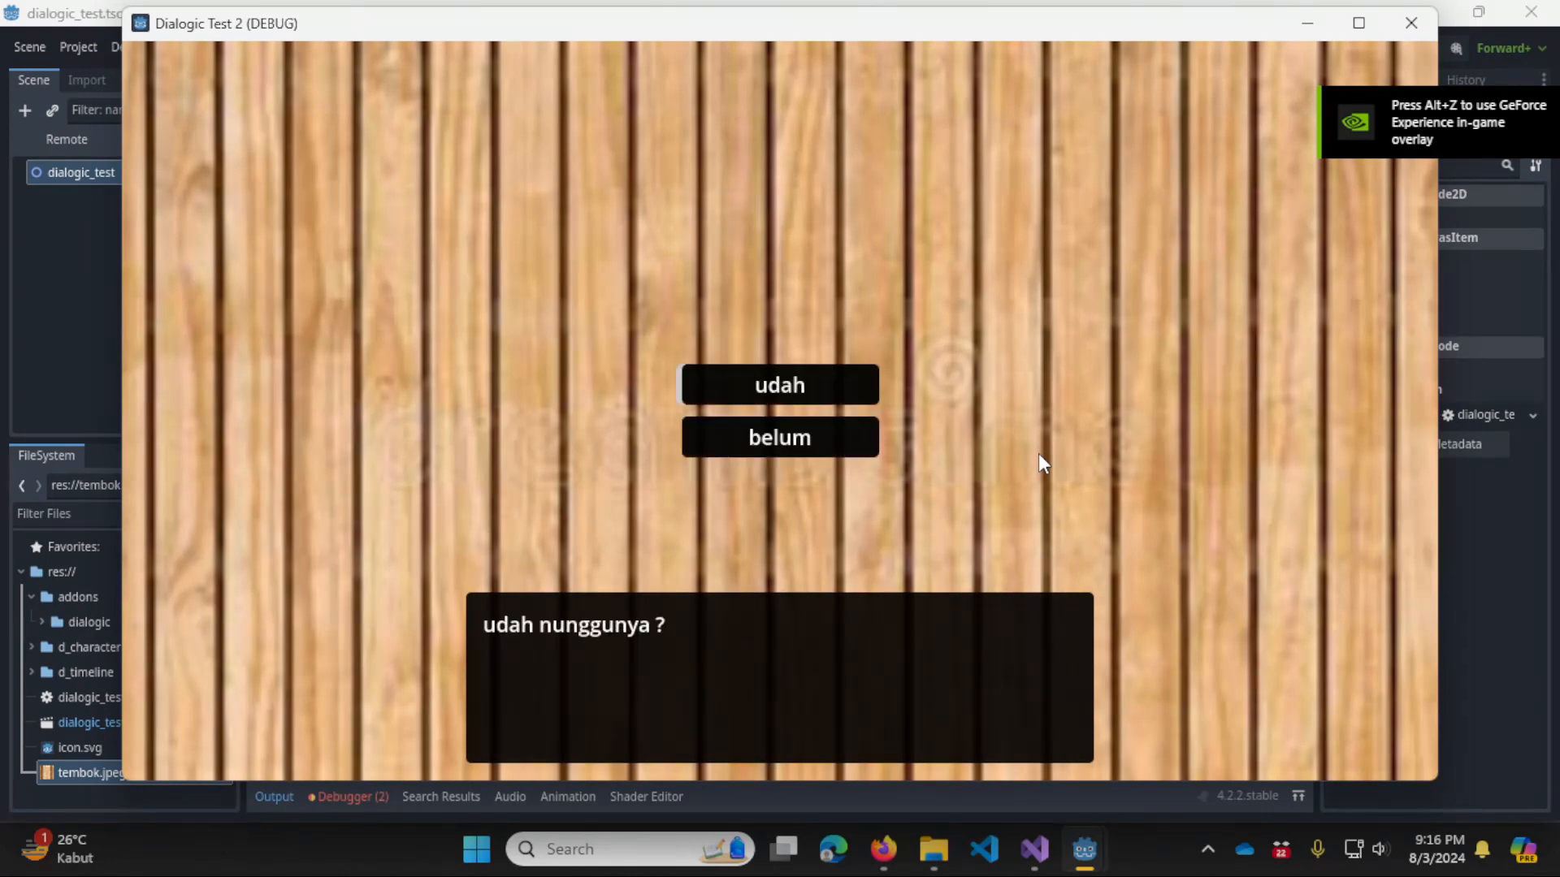
left_click(785, 449)
left_click(901, 488)
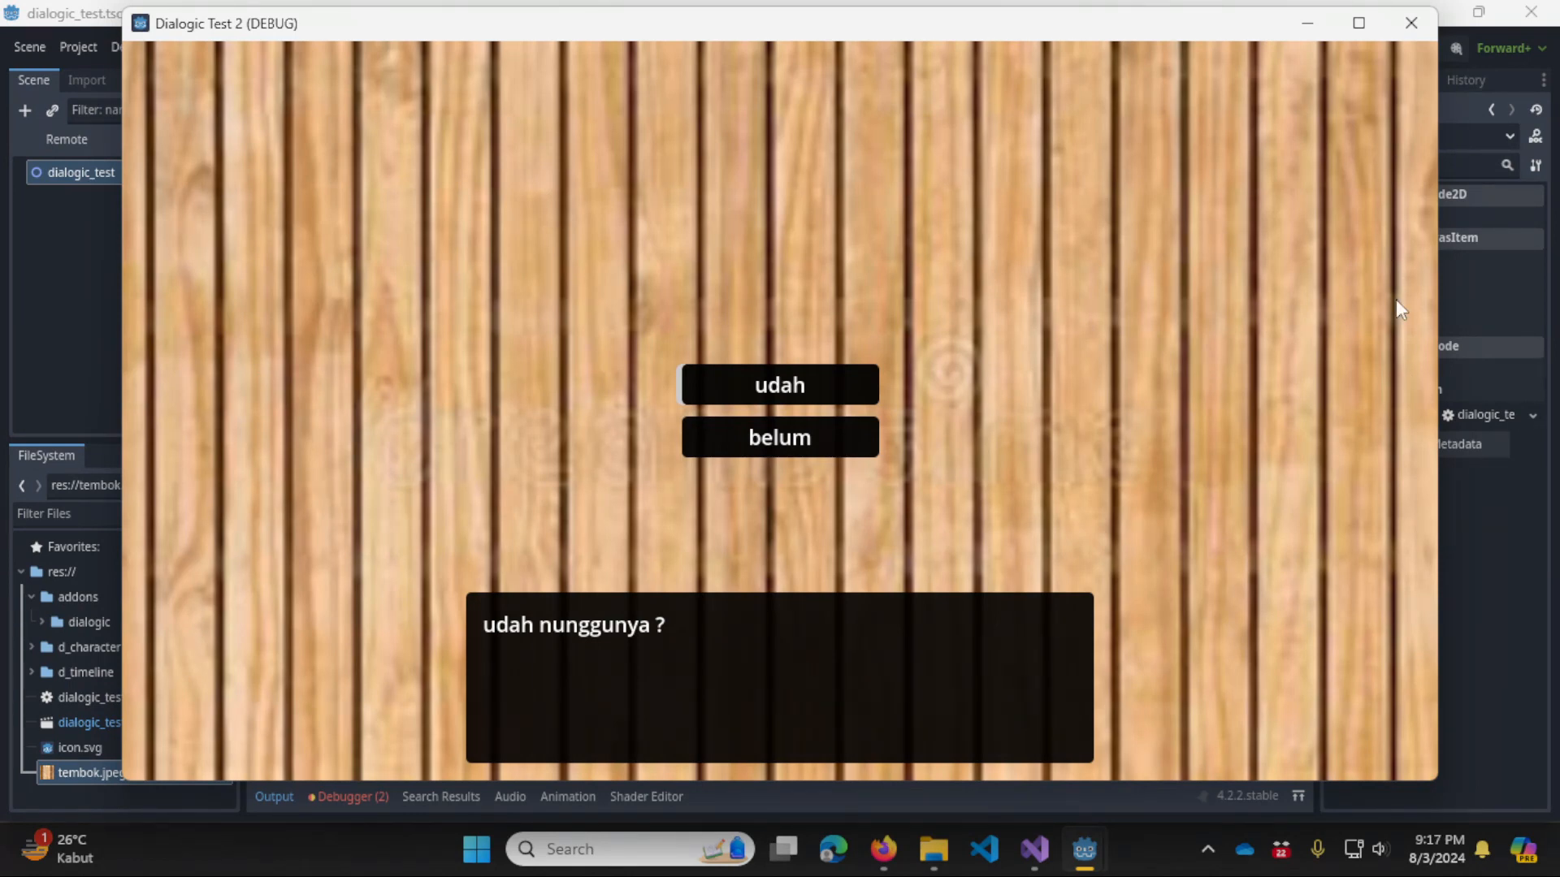
left_click(1403, 31)
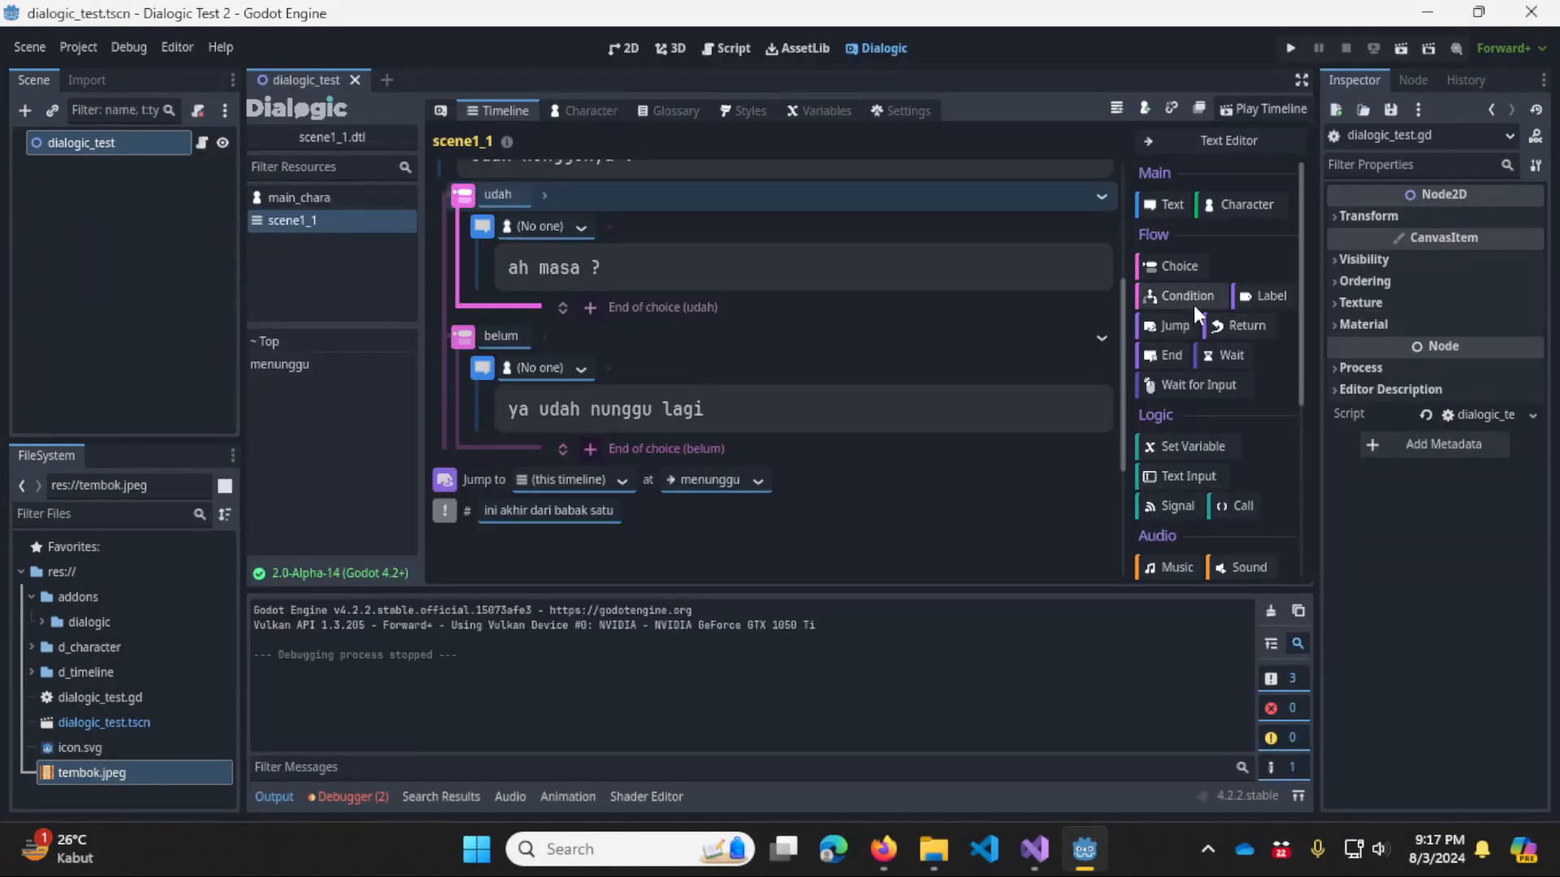
Add a Jump event after "ah masa ?" in the "udah" choice, targeting a new "udahan" label placed before the "ini akhir dari babak satu" comment.
left_click_drag(1168, 325, 715, 287)
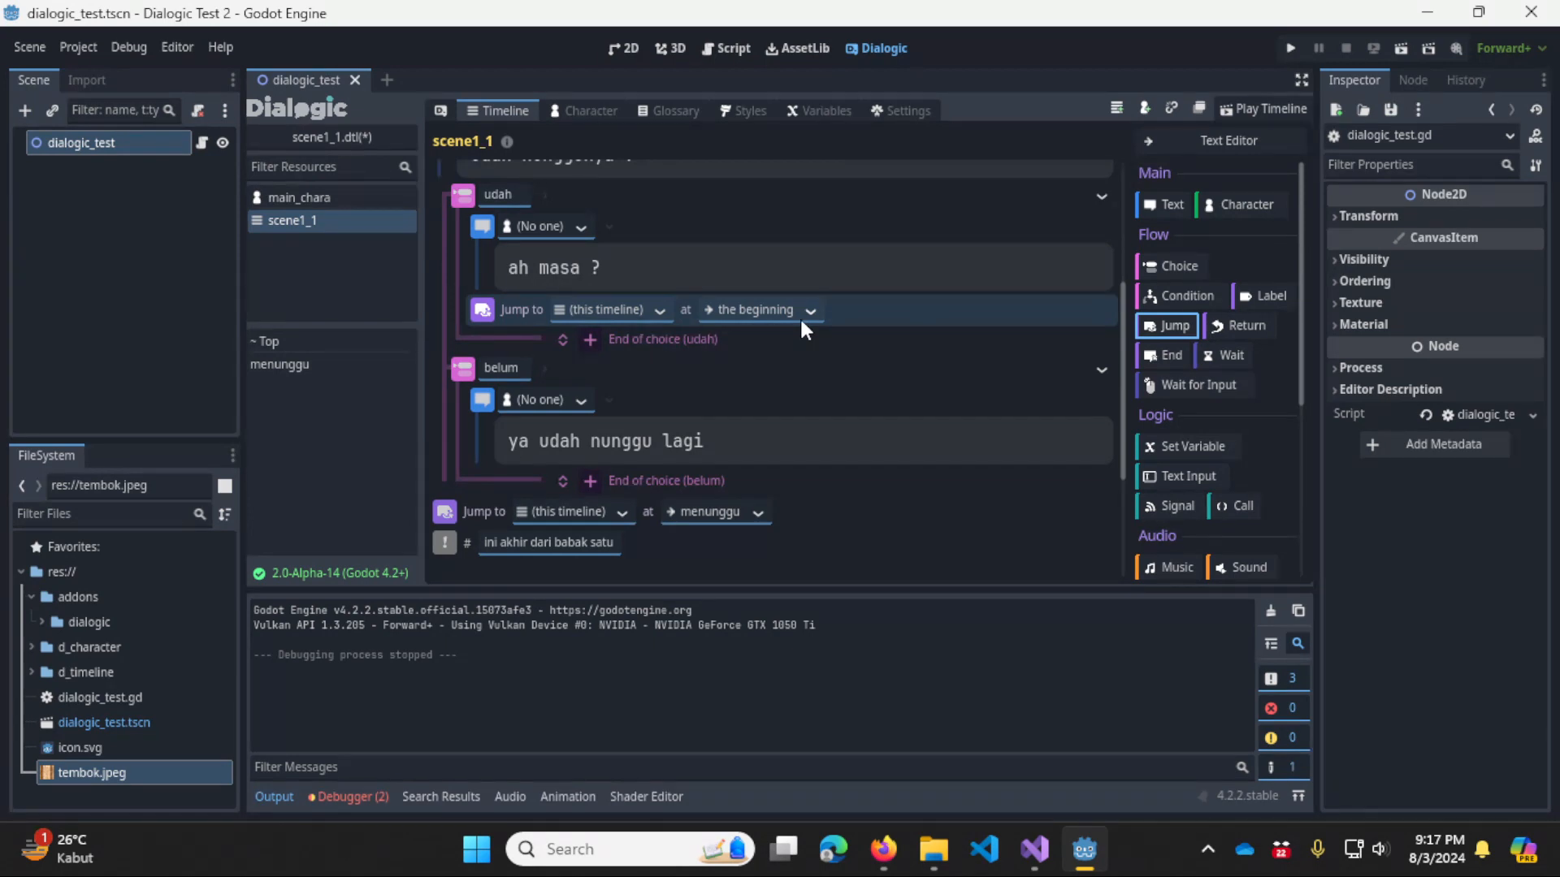
left_click_drag(1290, 286, 534, 540)
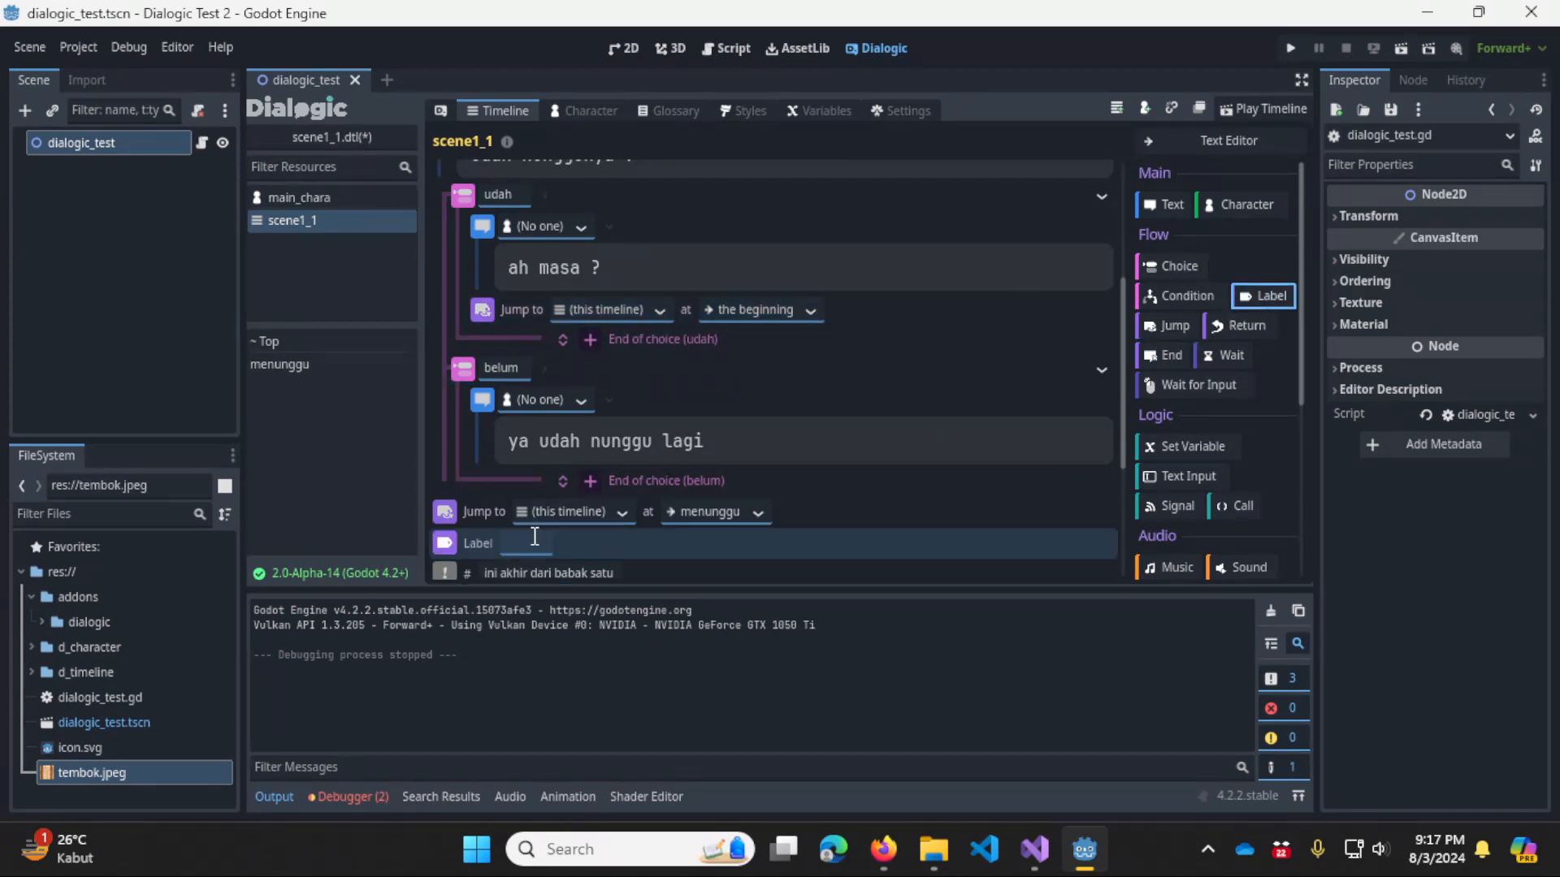
type("udahan")
left_click(813, 309)
left_click(788, 380)
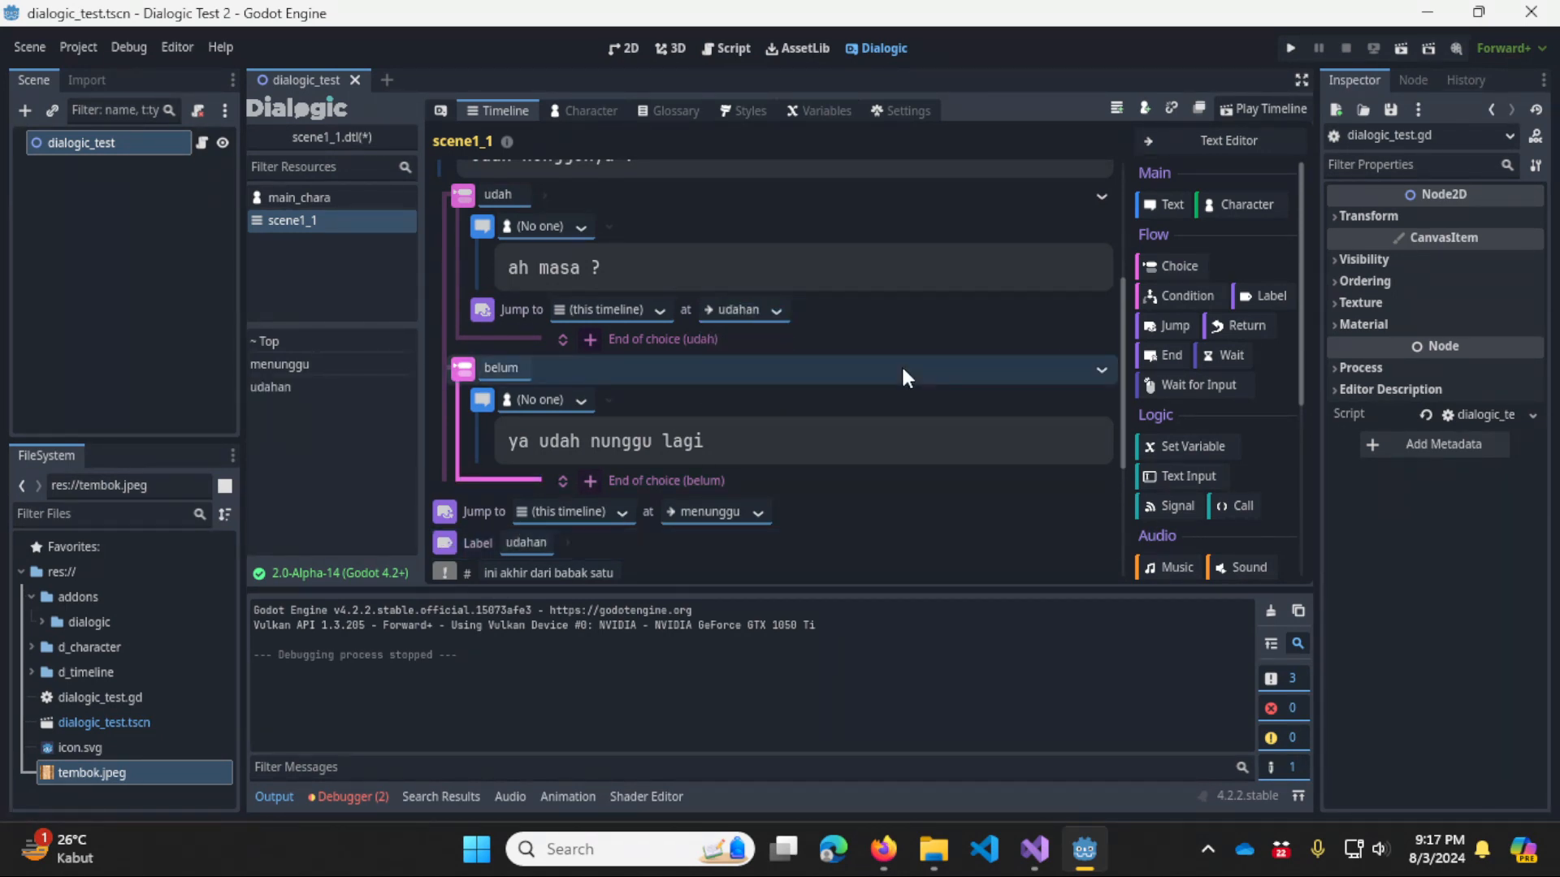
Review the event sequence of the scene1_1 timeline and the available event types from Flow to Visuals.
scroll(907, 378, "down", 1)
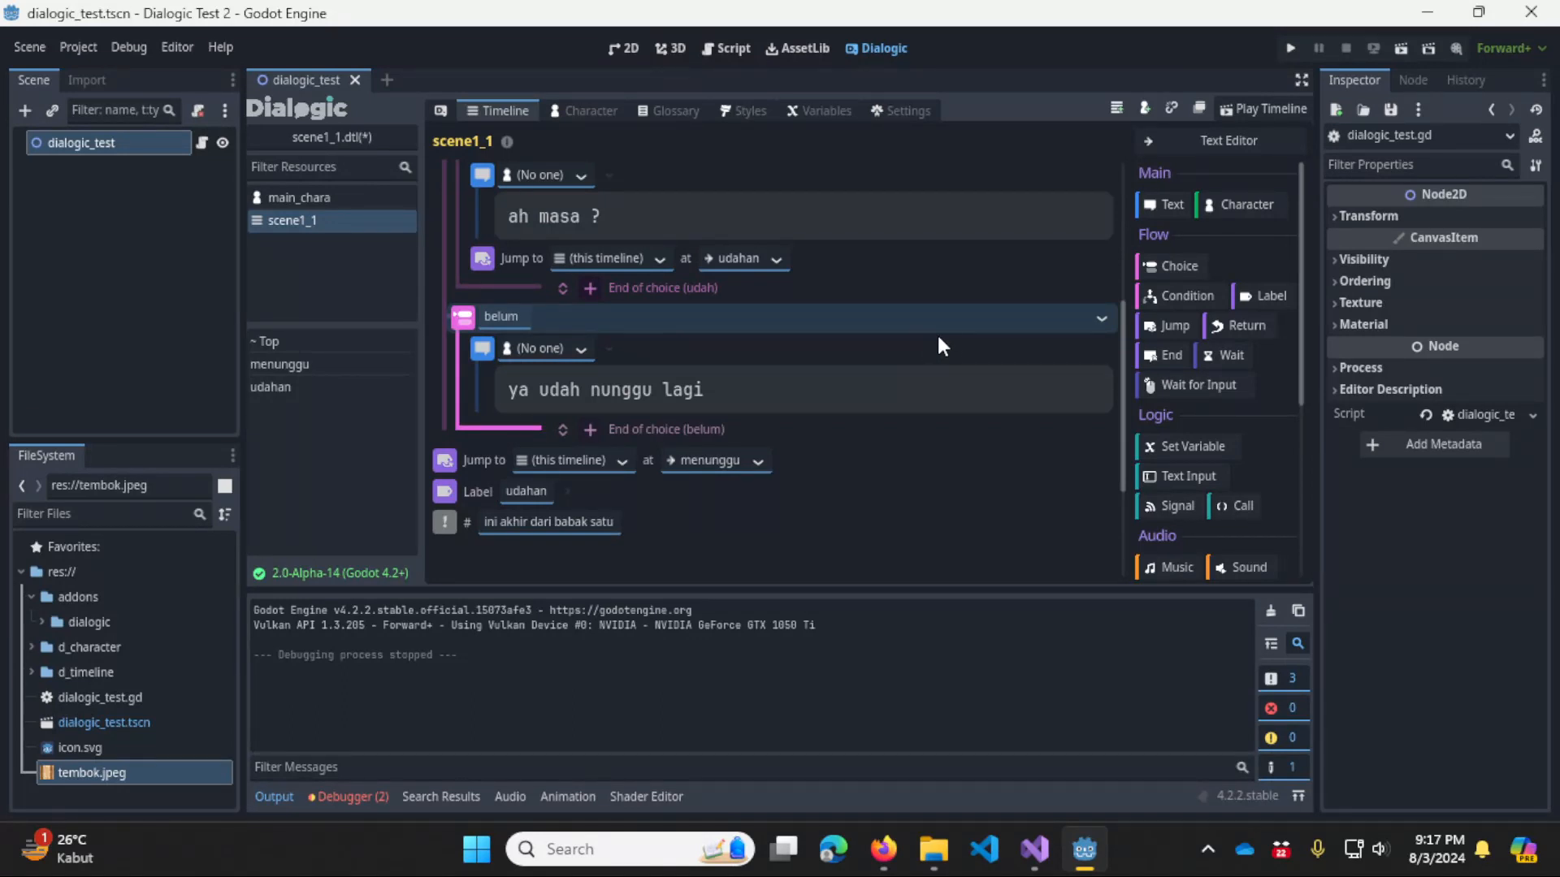
scroll(934, 337, "up", 1)
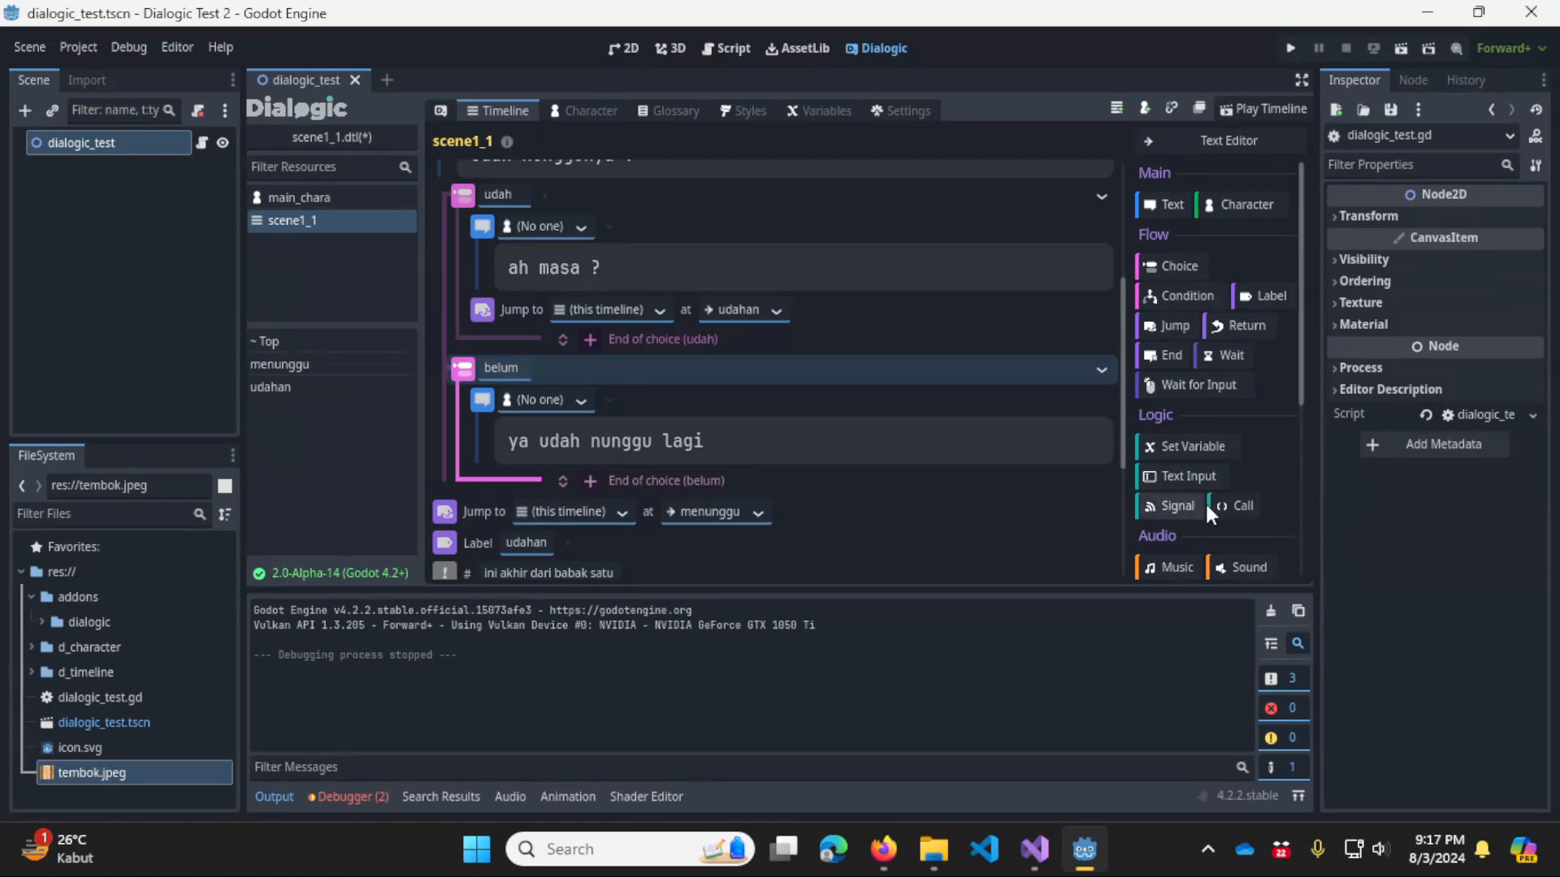
scroll(949, 453, "up", 2)
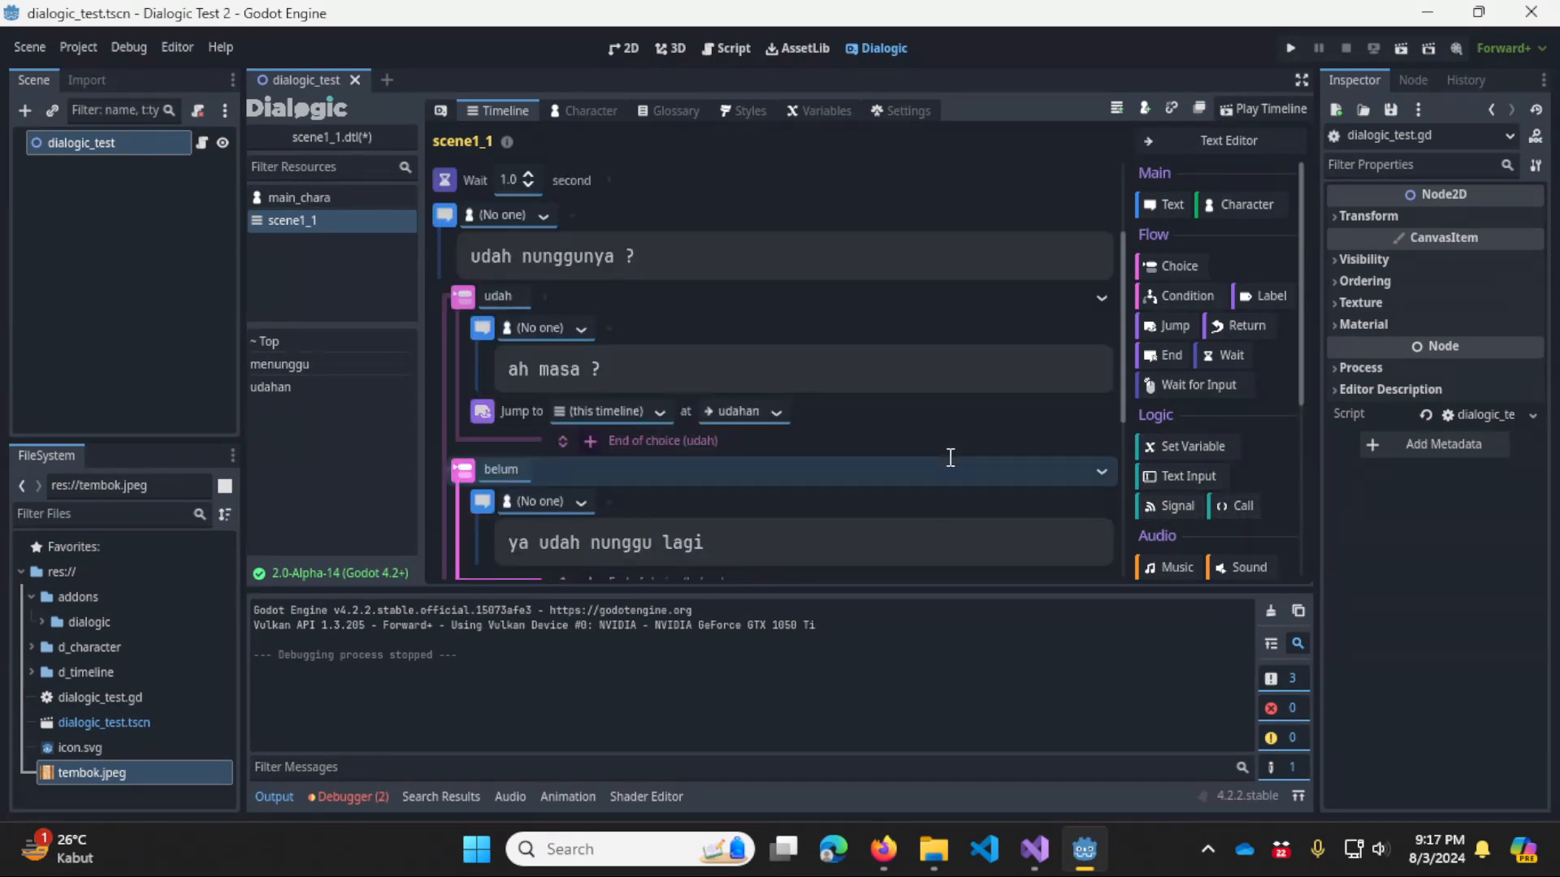
scroll(952, 456, "down", 2)
scroll(968, 465, "up", 1)
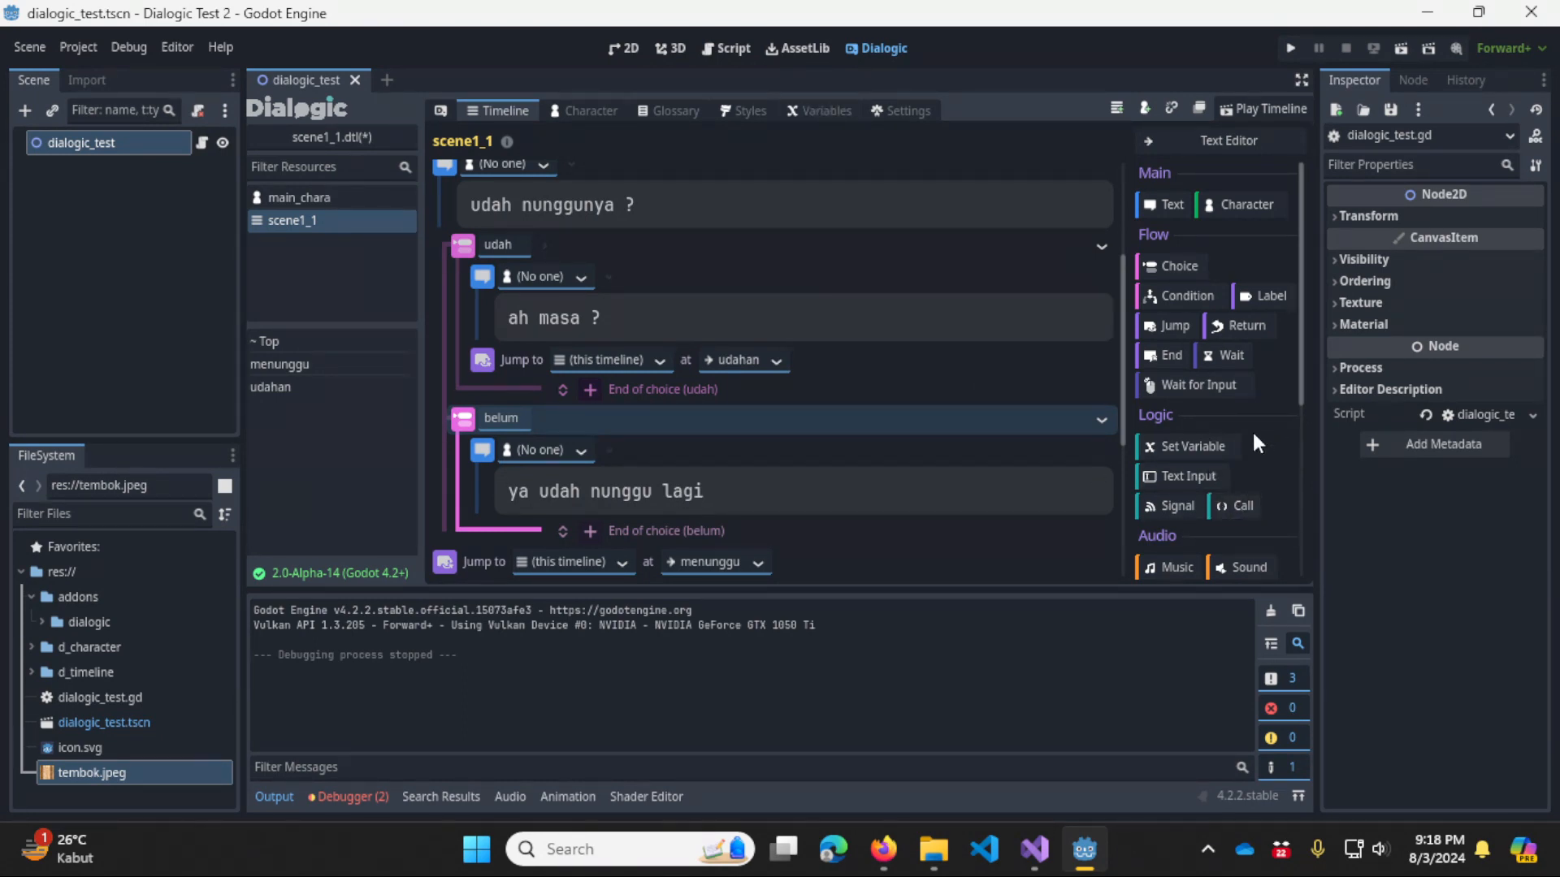
scroll(1264, 471, "down", 5)
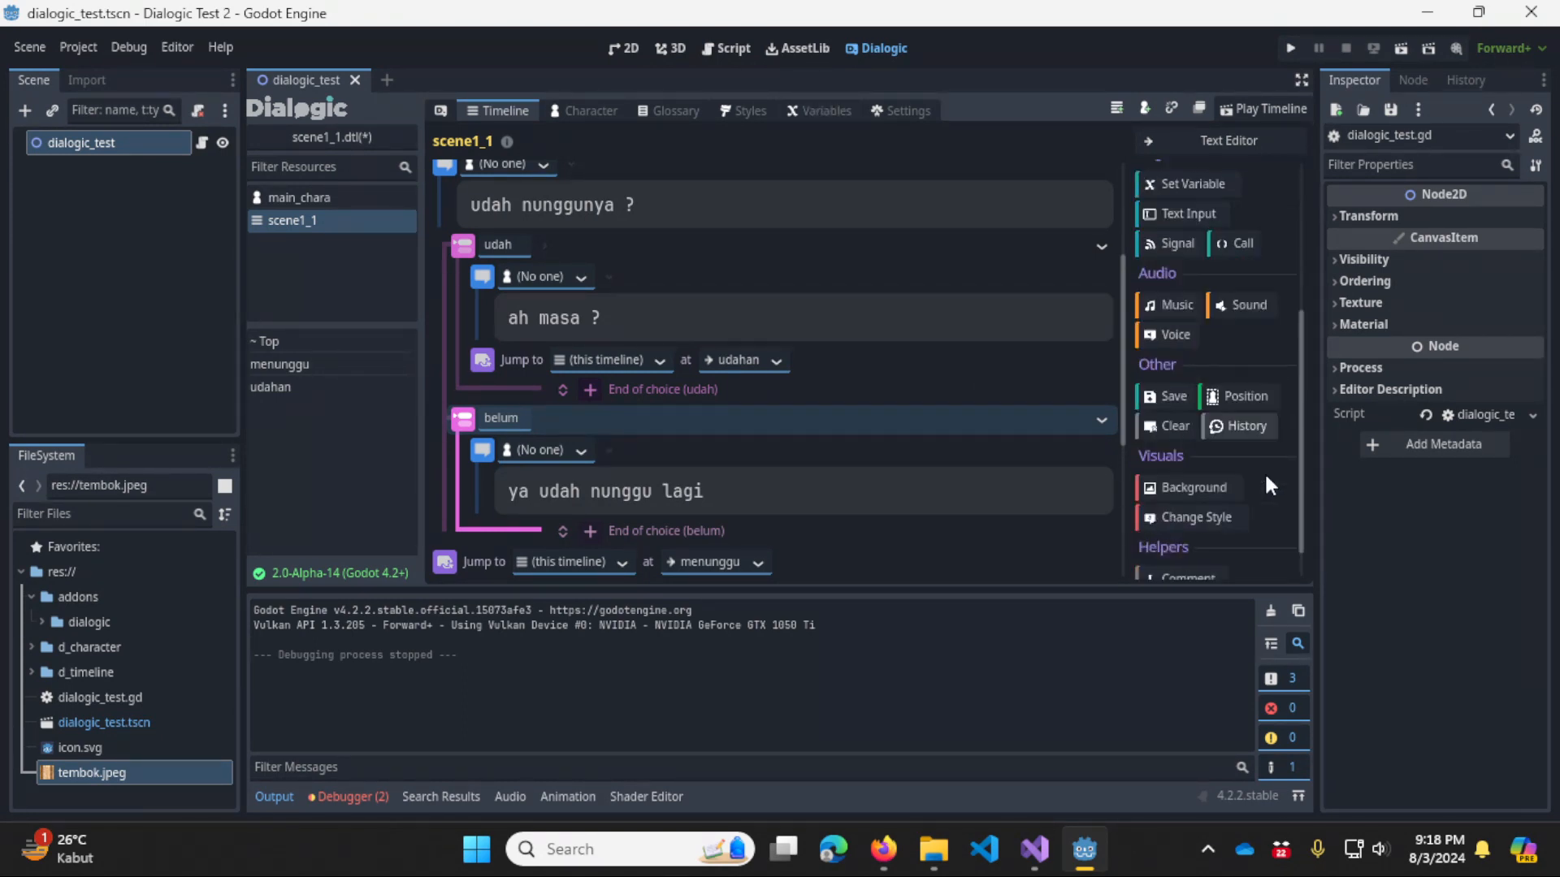
scroll(1276, 500, "up", 4)
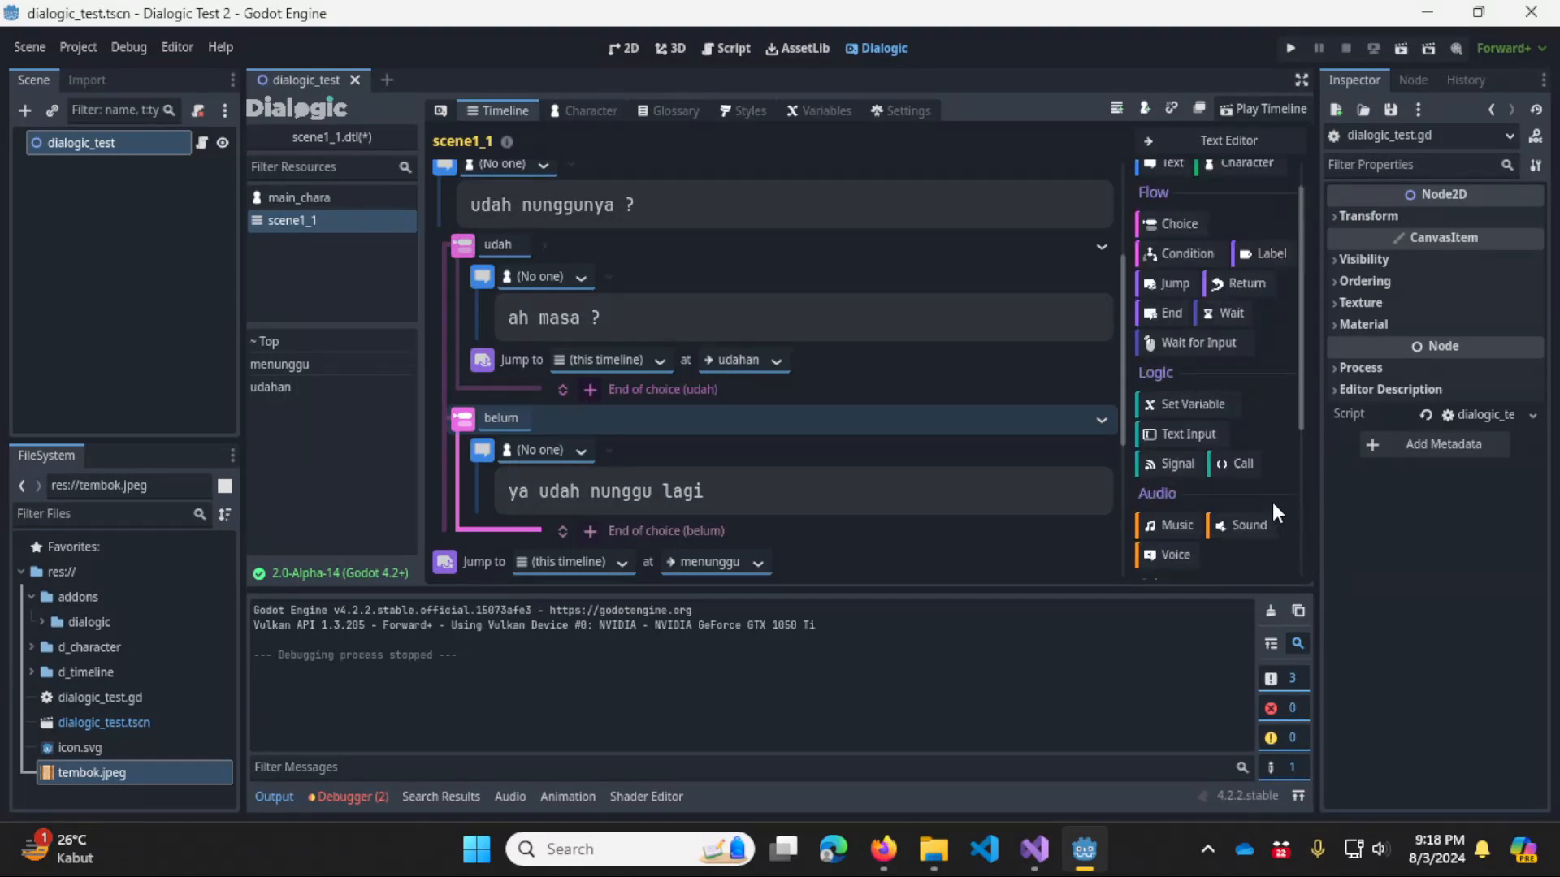
scroll(1272, 502, "up", 1)
scroll(824, 480, "up", 4)
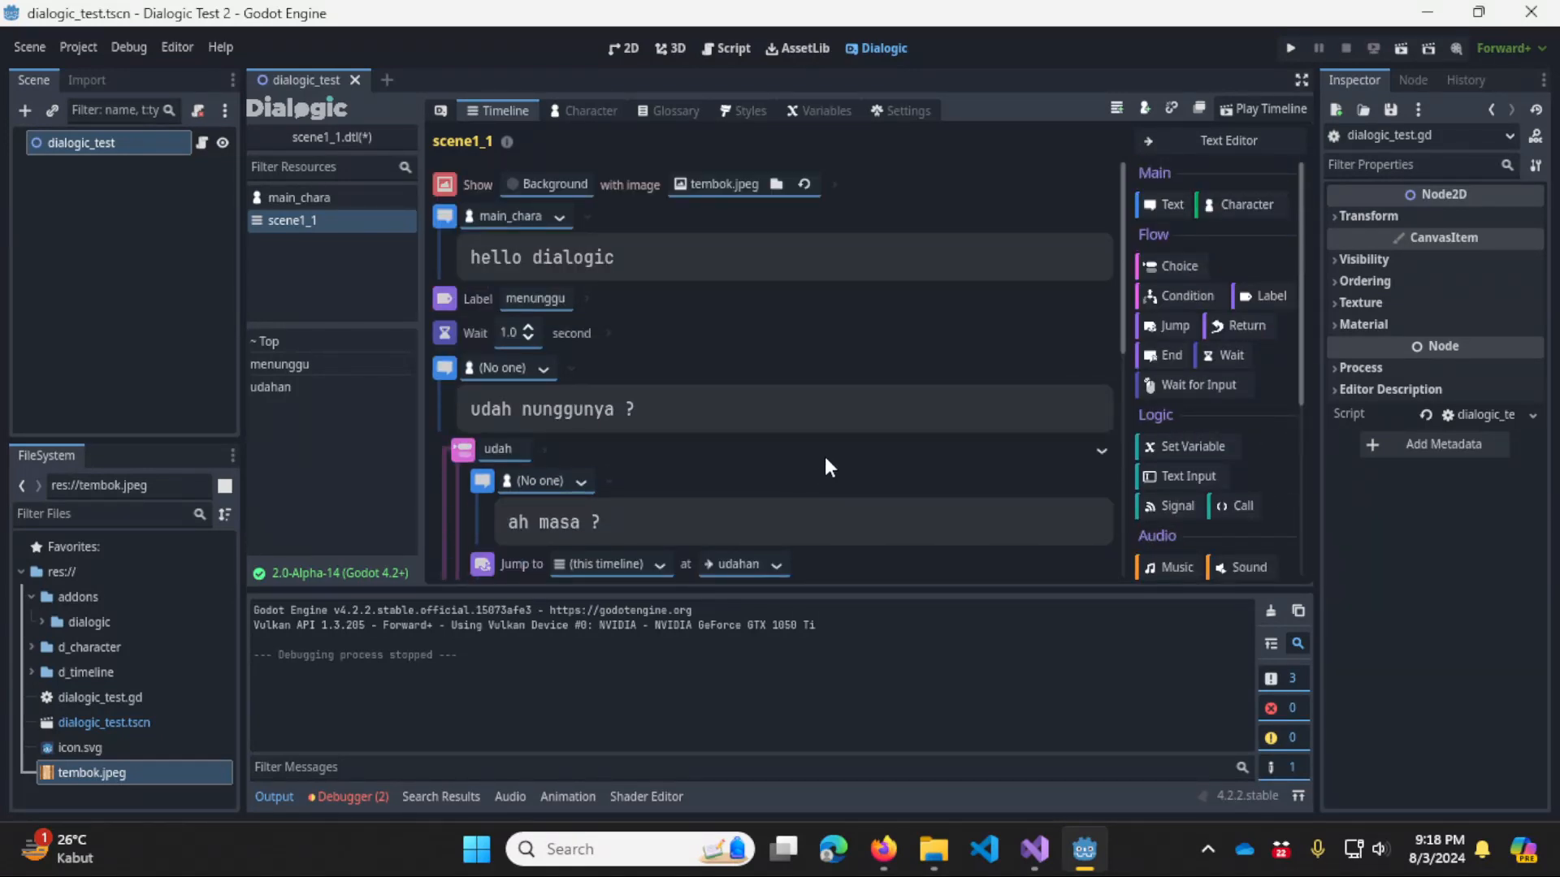